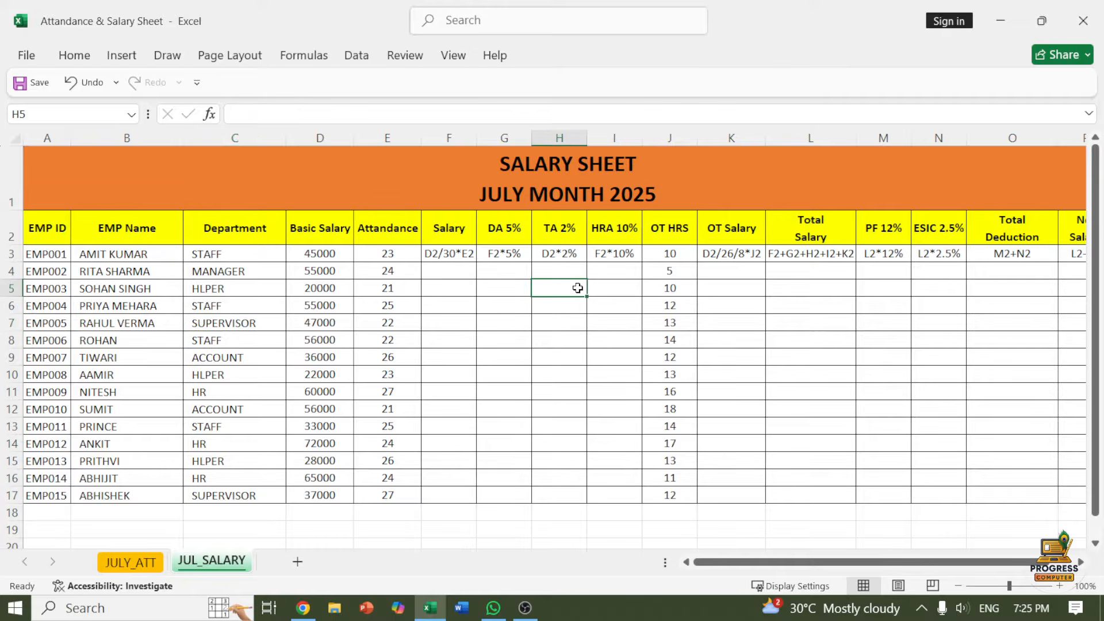
# Step: Examine the JULY_ATT sheet's employee columns, daily attendance marks and the Total Present, Absent, Leave and Sunday columns
pyautogui.click(244, 317)
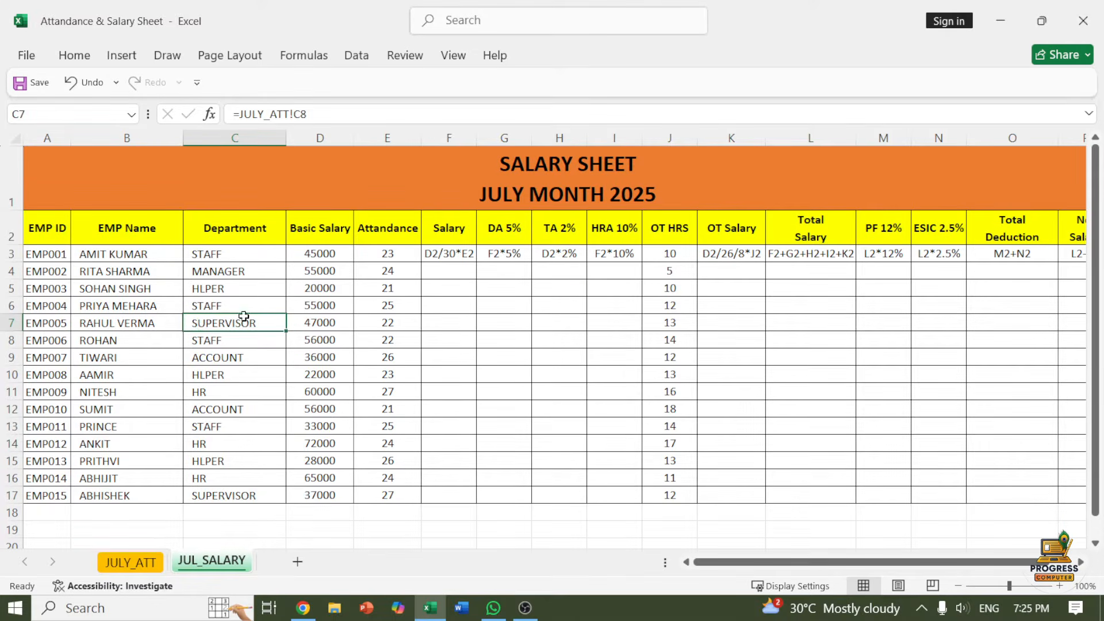
pyautogui.click(141, 561)
pyautogui.moveTo(58, 219); pyautogui.dragTo(785, 425)
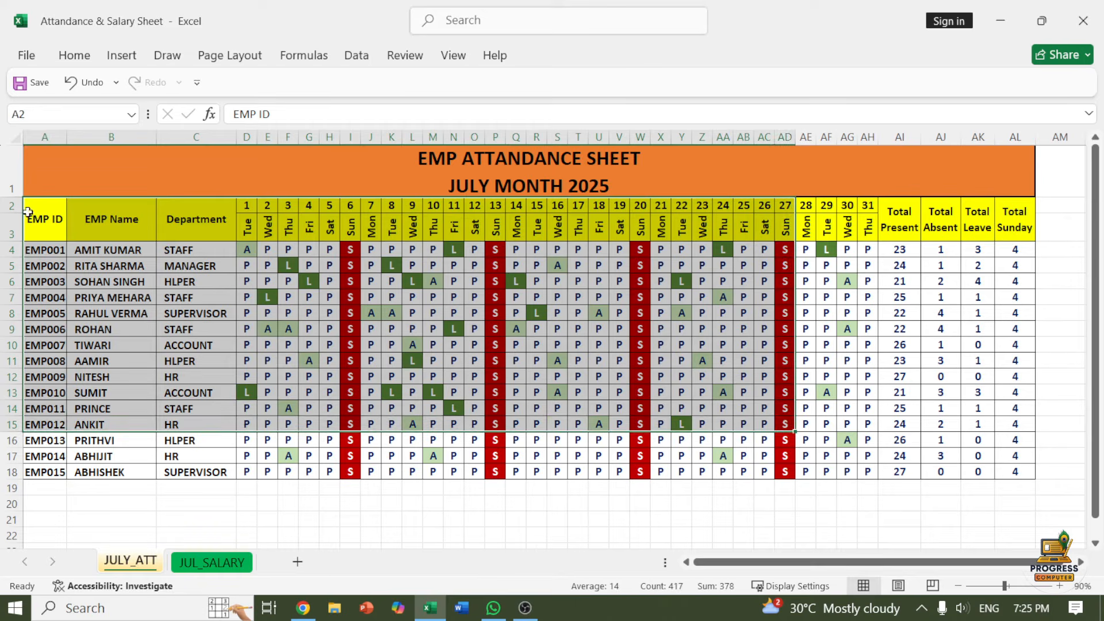
pyautogui.click(28, 213)
pyautogui.moveTo(116, 218); pyautogui.dragTo(115, 361)
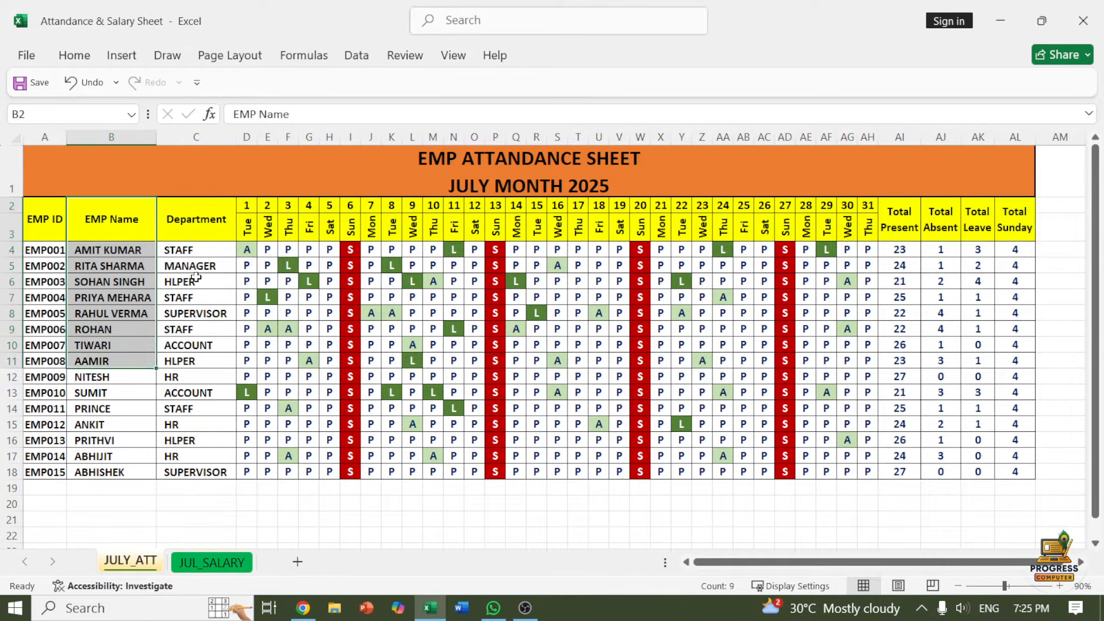
pyautogui.moveTo(196, 218); pyautogui.dragTo(206, 396)
pyautogui.click(247, 250)
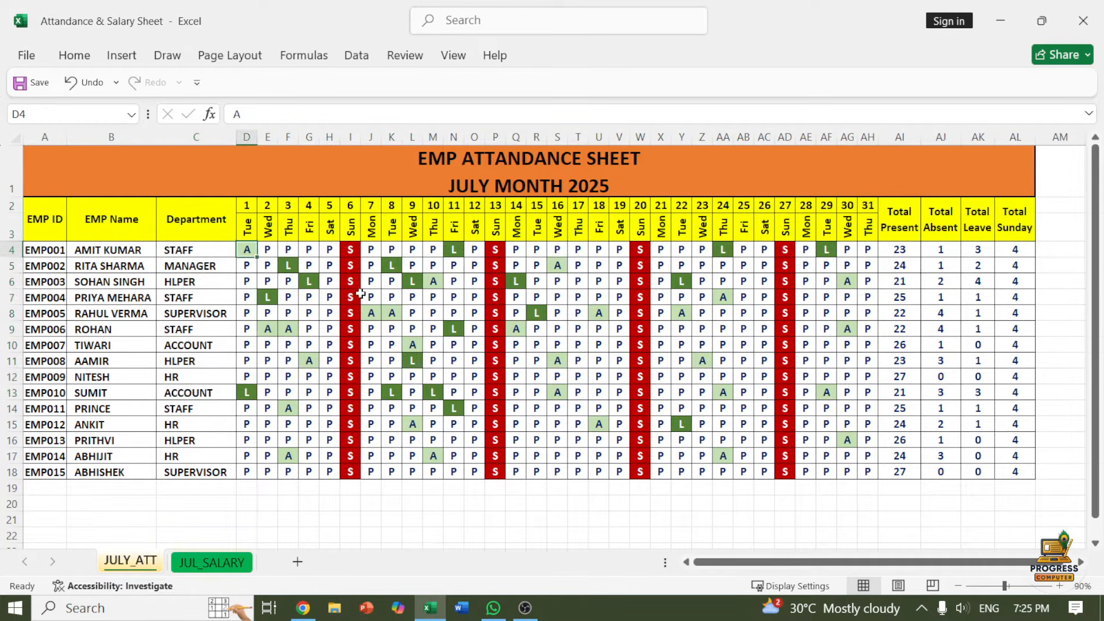
pyautogui.click(352, 281)
pyautogui.click(392, 278)
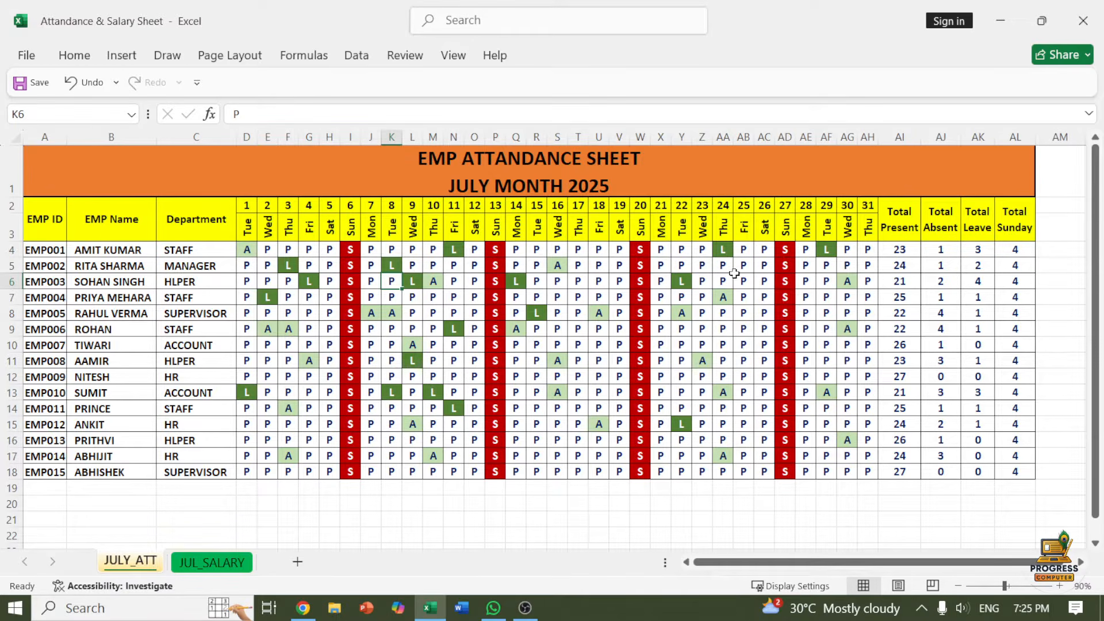
pyautogui.click(915, 227)
pyautogui.click(946, 221)
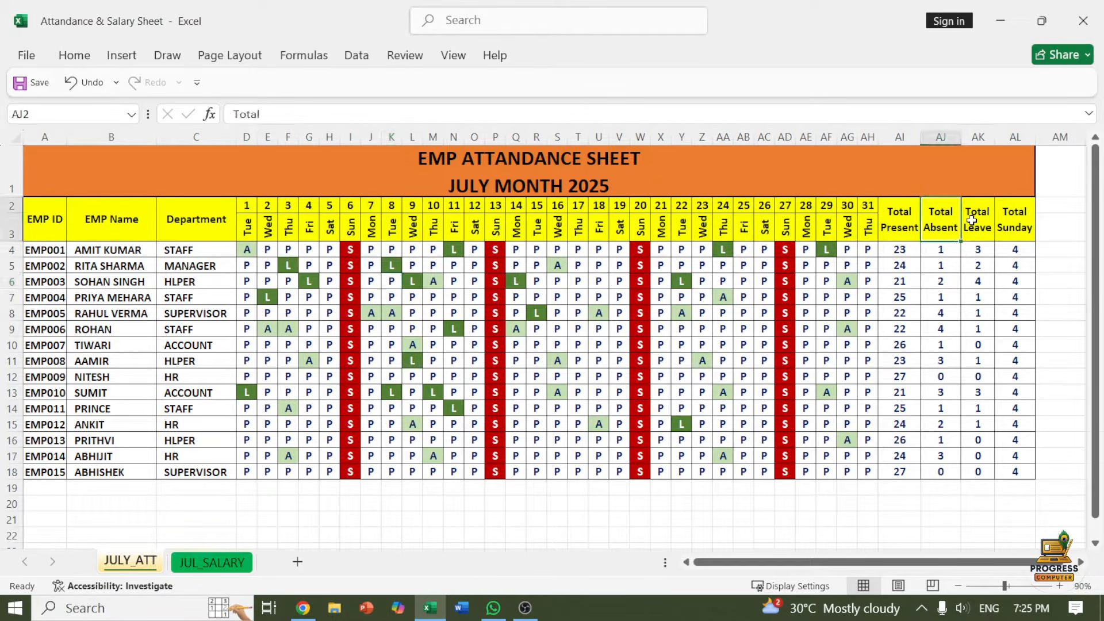
pyautogui.click(971, 220)
pyautogui.click(1006, 224)
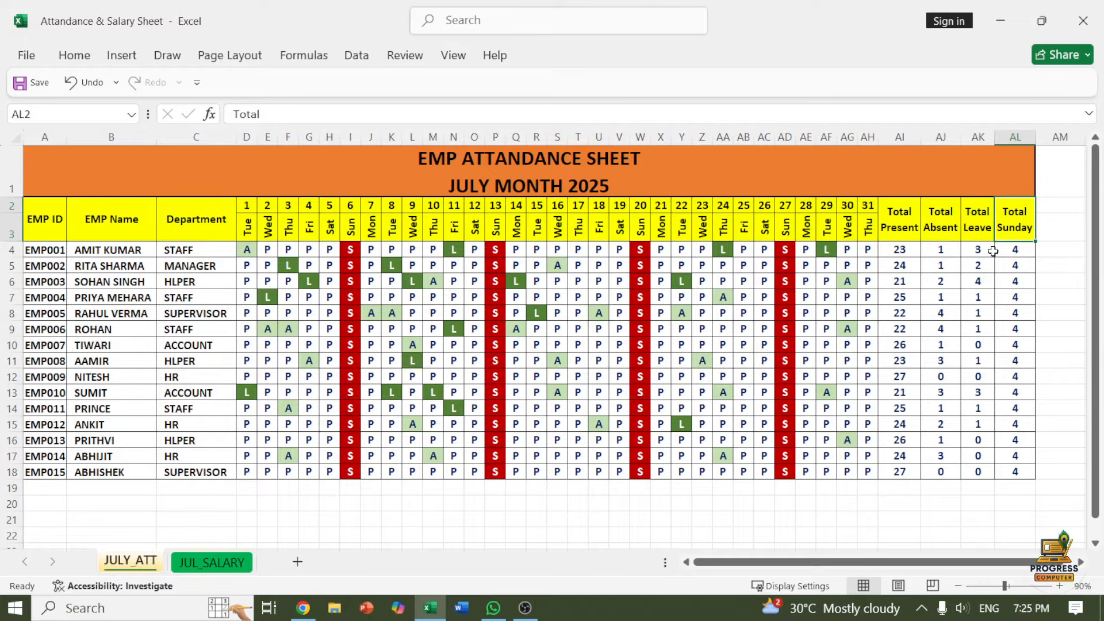
# Step: Review the JUL_SALARY sheet's employee details and the formula notes in row 3 for salary, allowances, total salary and deductions
pyautogui.click(211, 564)
pyautogui.click(336, 356)
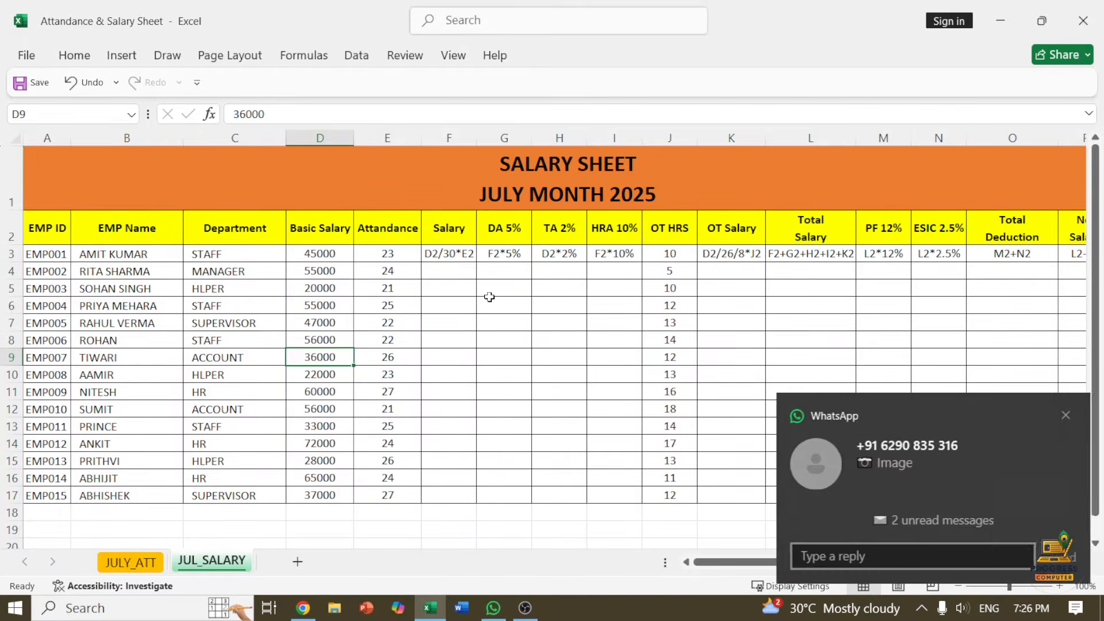
pyautogui.click(1024, 412)
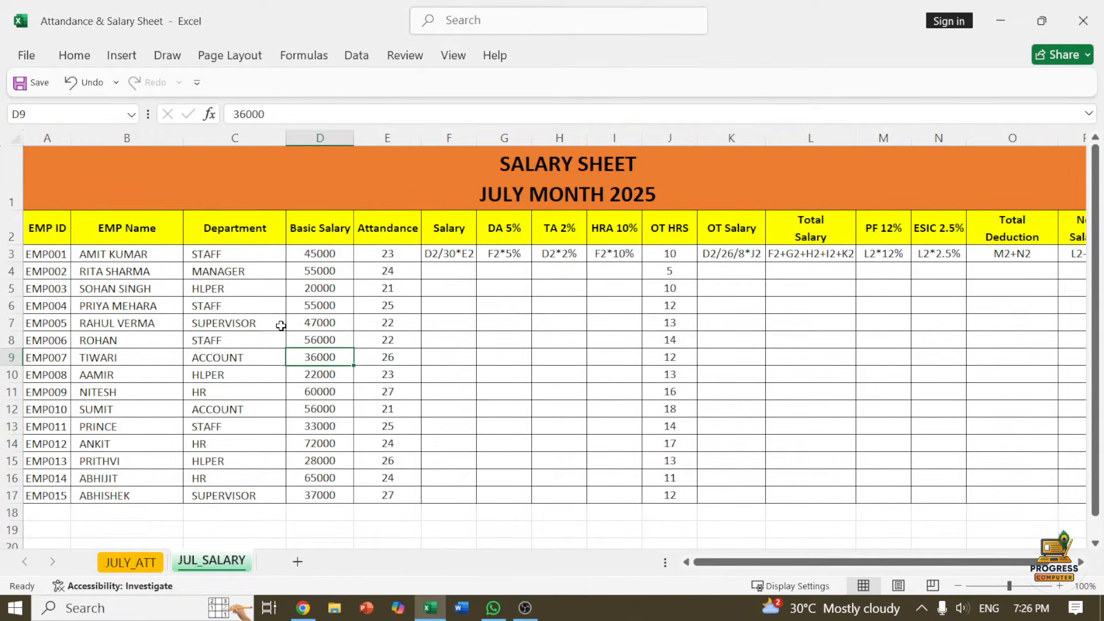
pyautogui.click(227, 290)
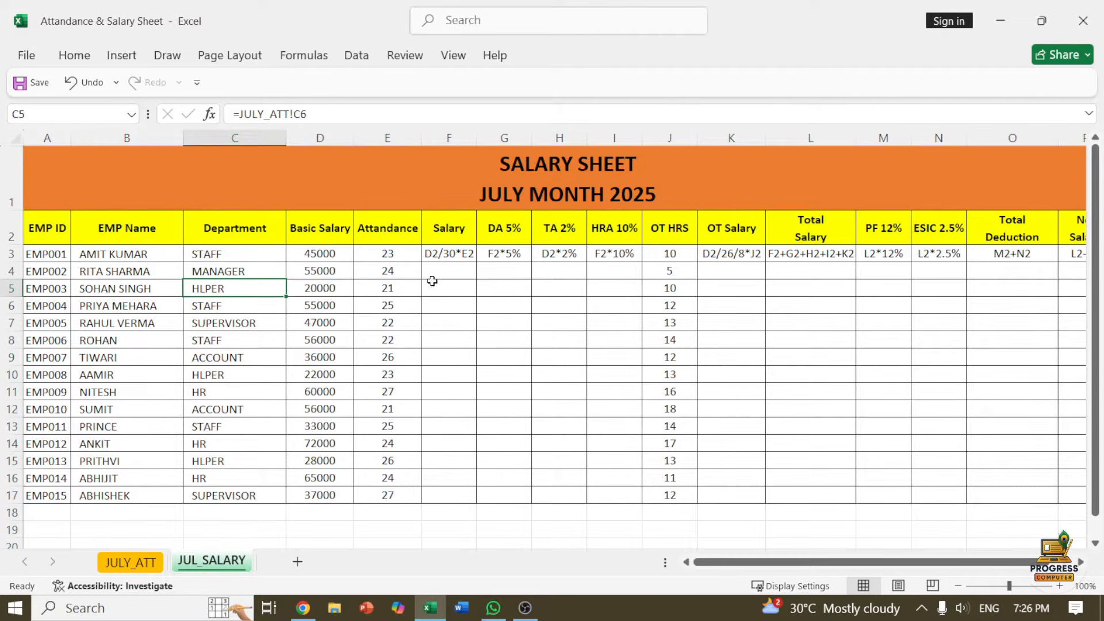
pyautogui.click(448, 257)
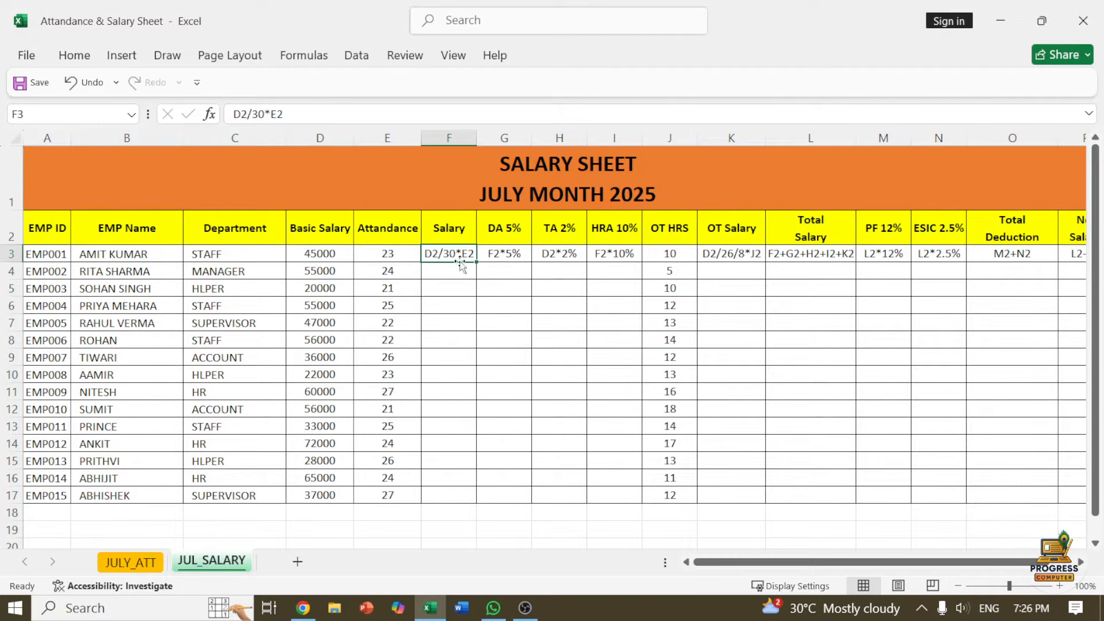
pyautogui.click(513, 257)
pyautogui.click(560, 253)
pyautogui.click(768, 255)
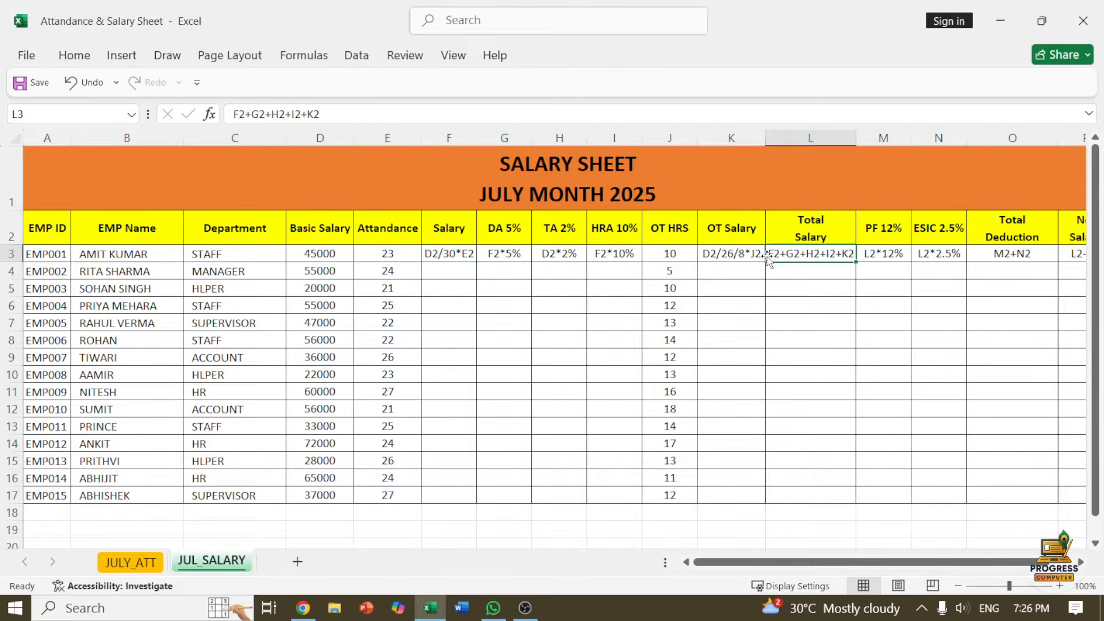
pyautogui.click(871, 257)
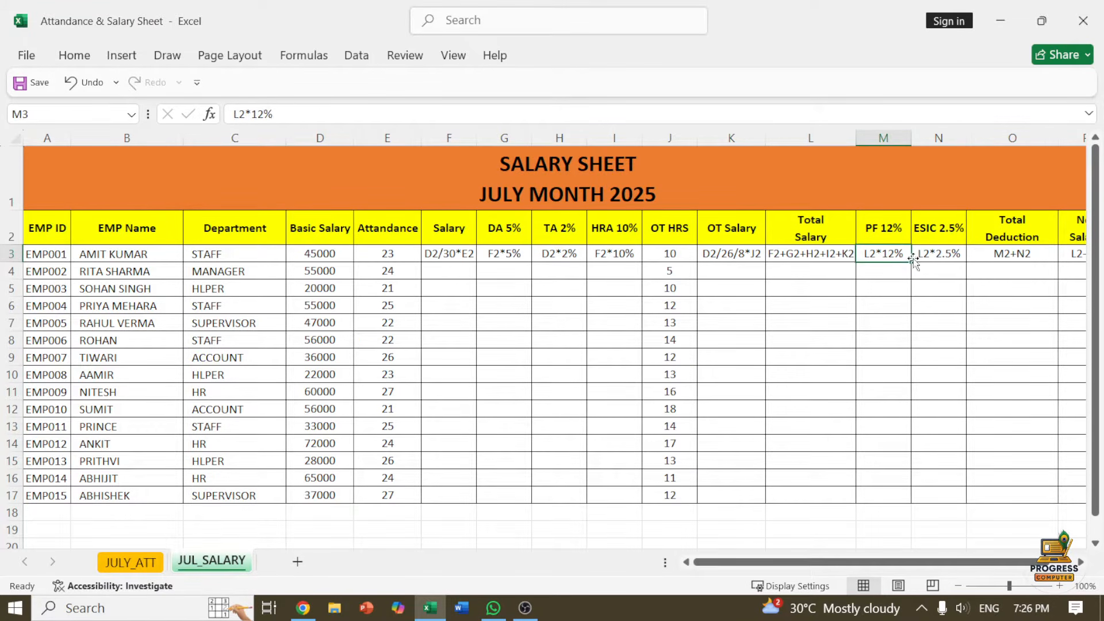
pyautogui.click(1028, 256)
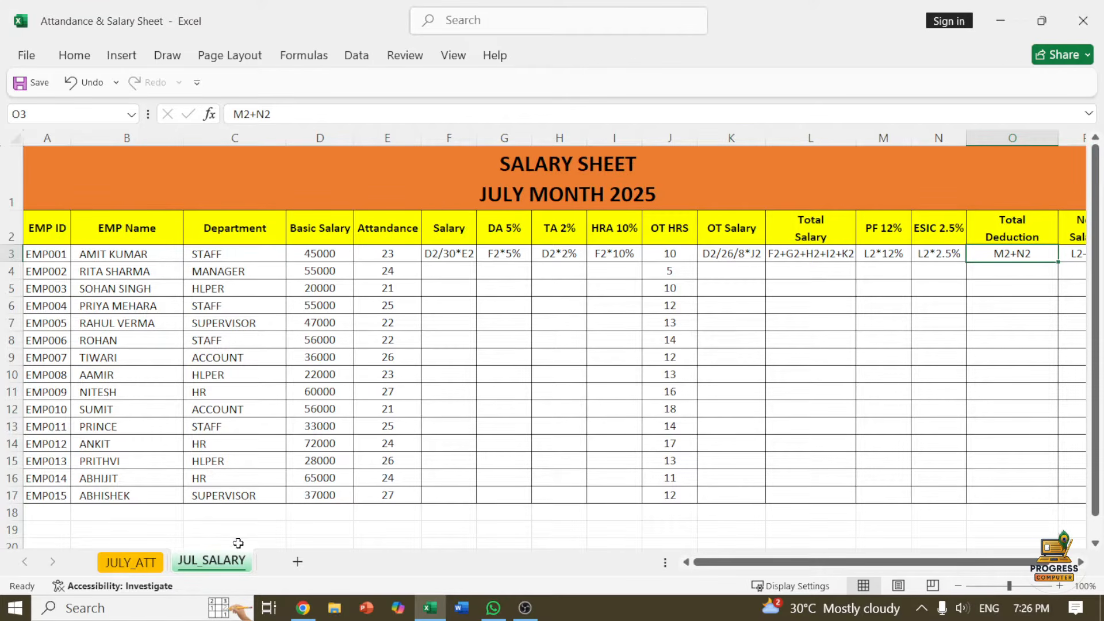
# Step: Create a new blank workbook
pyautogui.click(139, 564)
pyautogui.click(213, 566)
pyautogui.hotkey('ctrl', 'n')
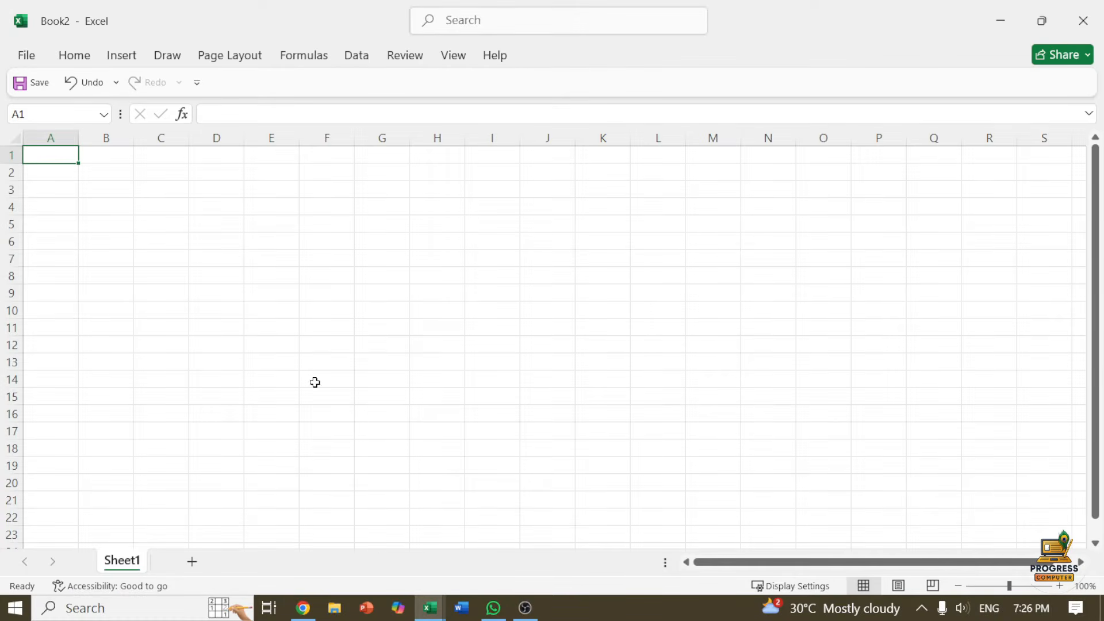
# Step: Copy the employee IDs, names and departments in A4:C18 of the JULY_ATT sheet into the new workbook, starting at cell A2
pyautogui.moveTo(436, 617)
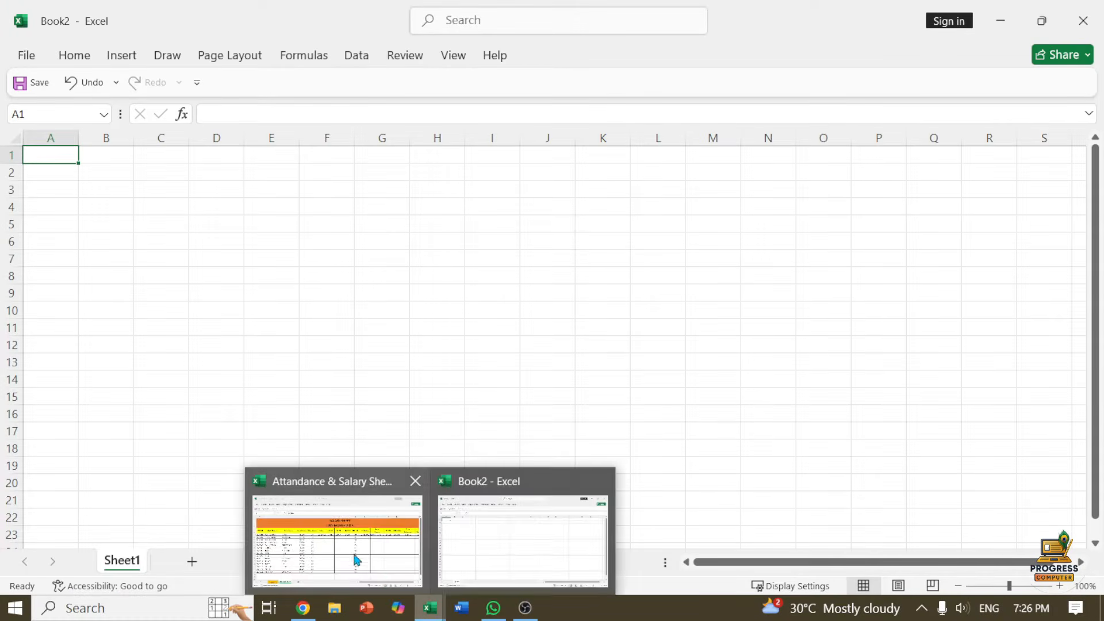
pyautogui.click(354, 558)
pyautogui.click(140, 565)
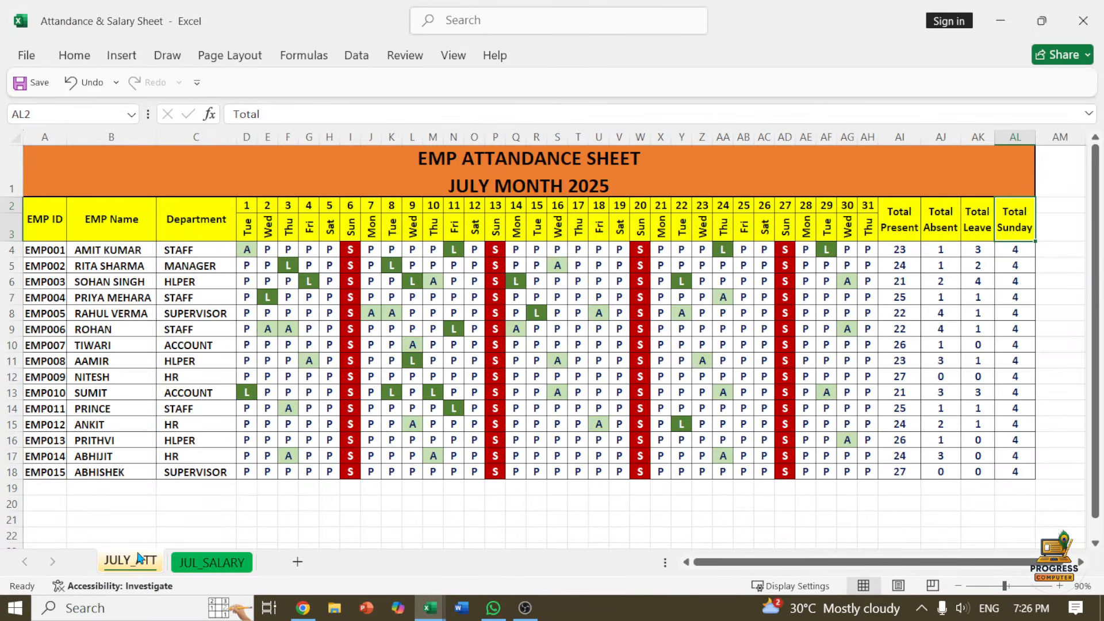
pyautogui.click(260, 333)
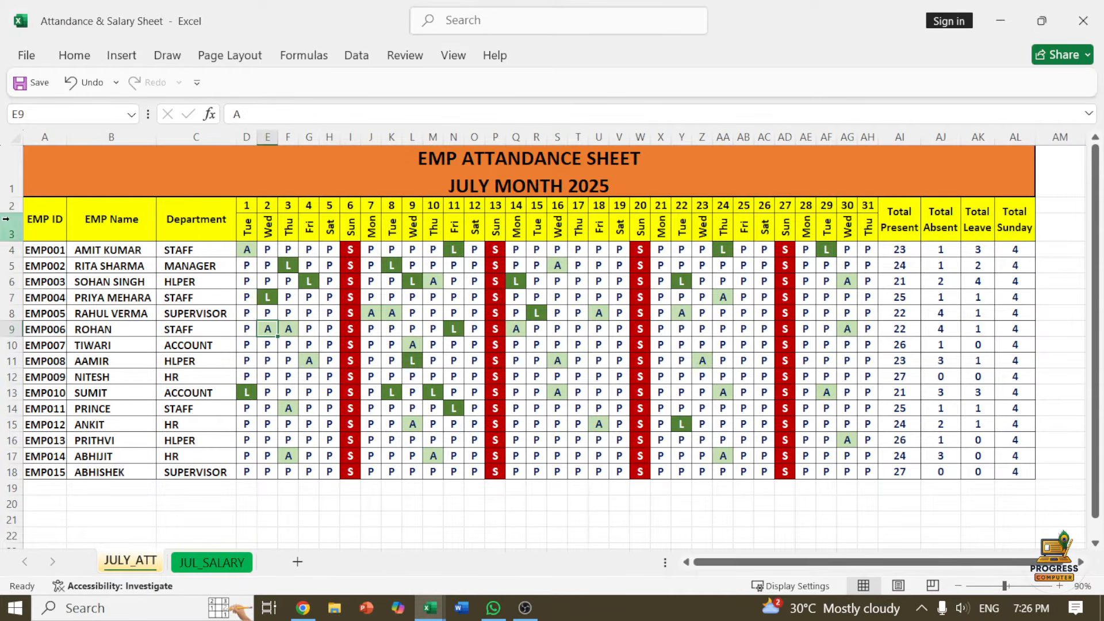
pyautogui.moveTo(45, 251); pyautogui.dragTo(221, 469)
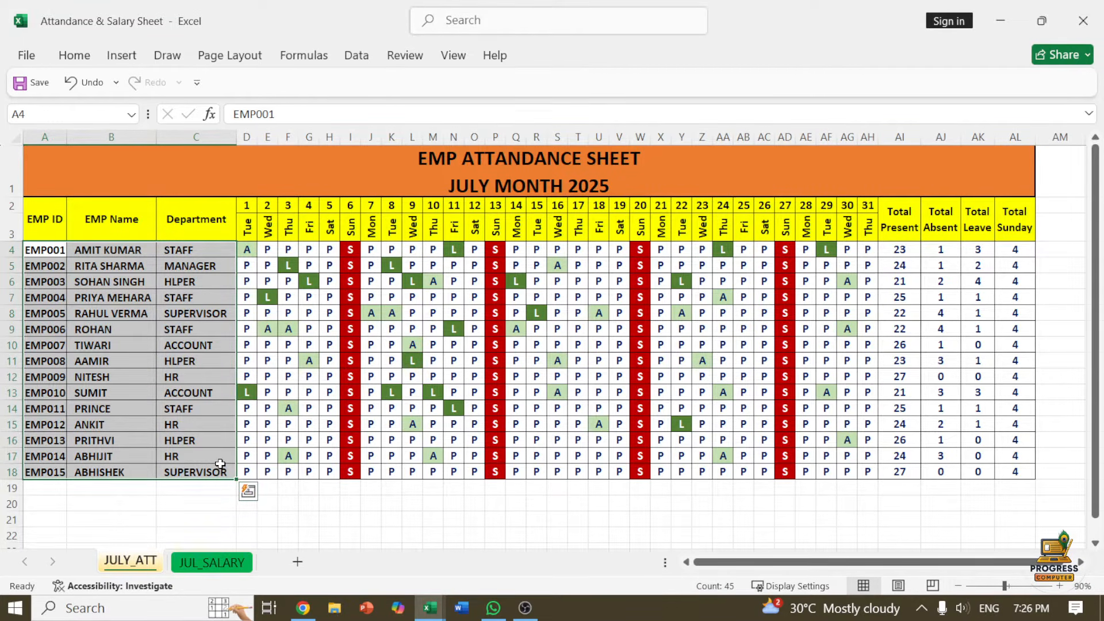
pyautogui.hotkey('ctrl', 'c')
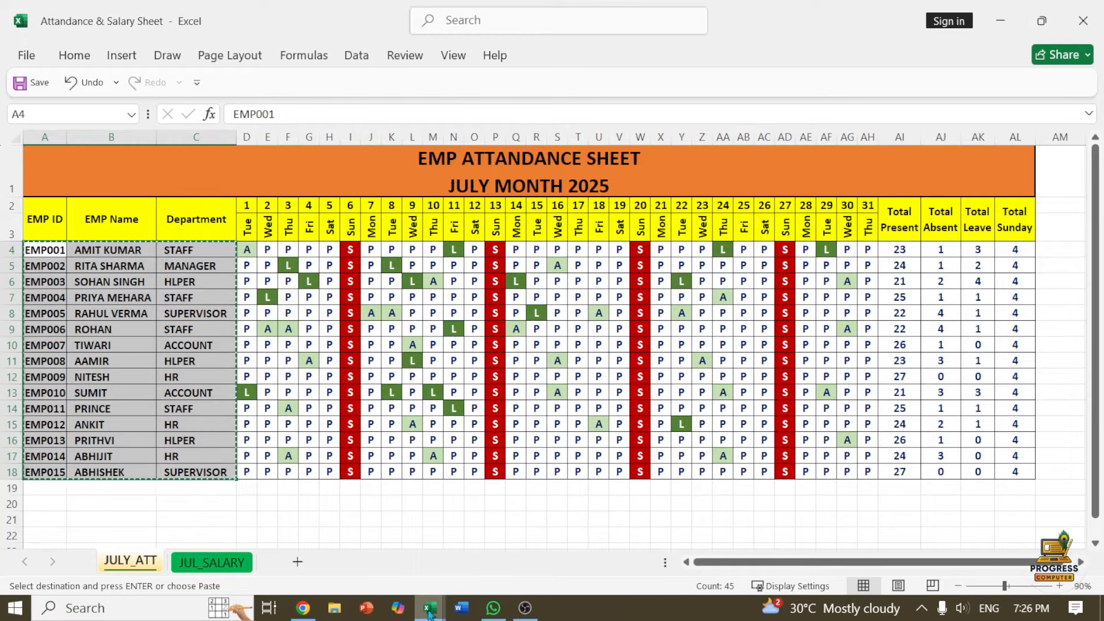
pyautogui.moveTo(431, 611)
pyautogui.click(461, 549)
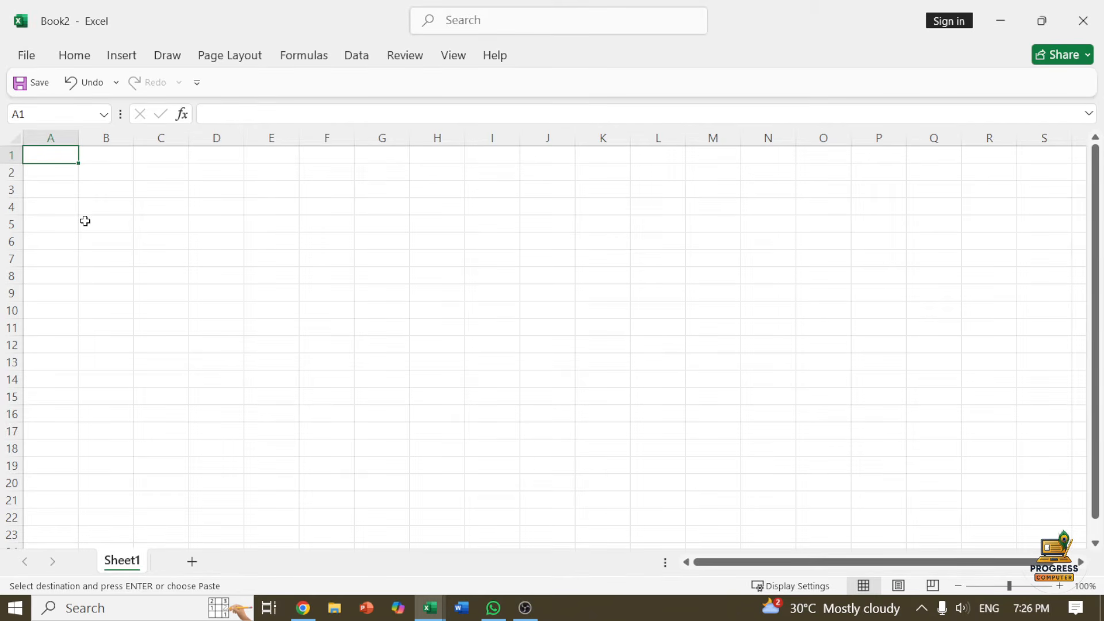
pyautogui.press('Down')
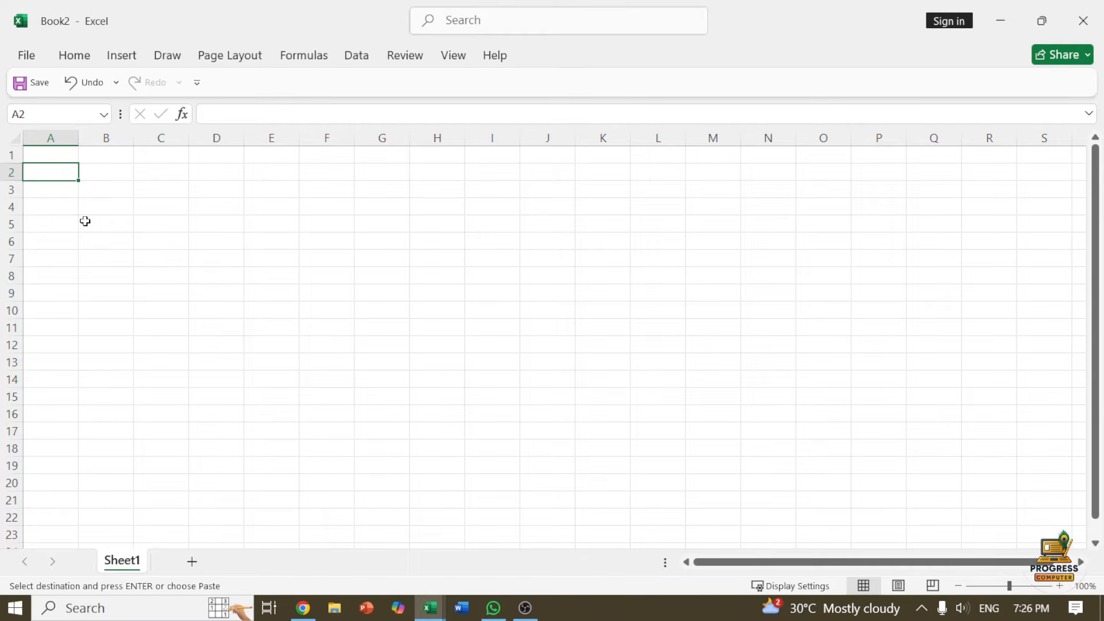
pyautogui.hotkey('ctrl', 'v')
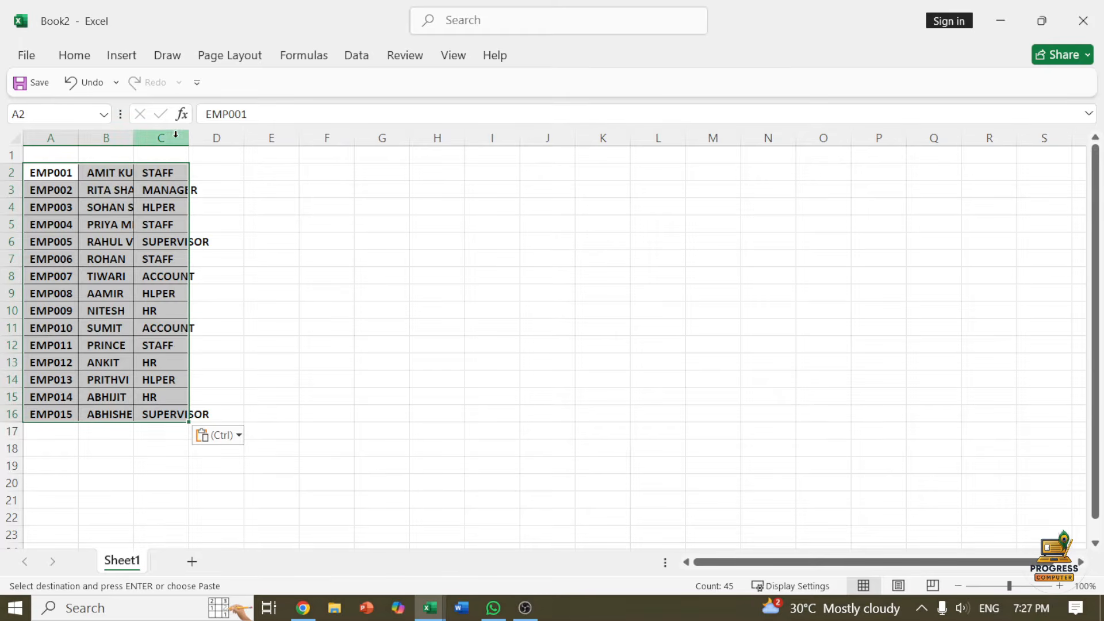
# Step: Autofit the column widths of the whole sheet to the pasted employee data
pyautogui.click(245, 208)
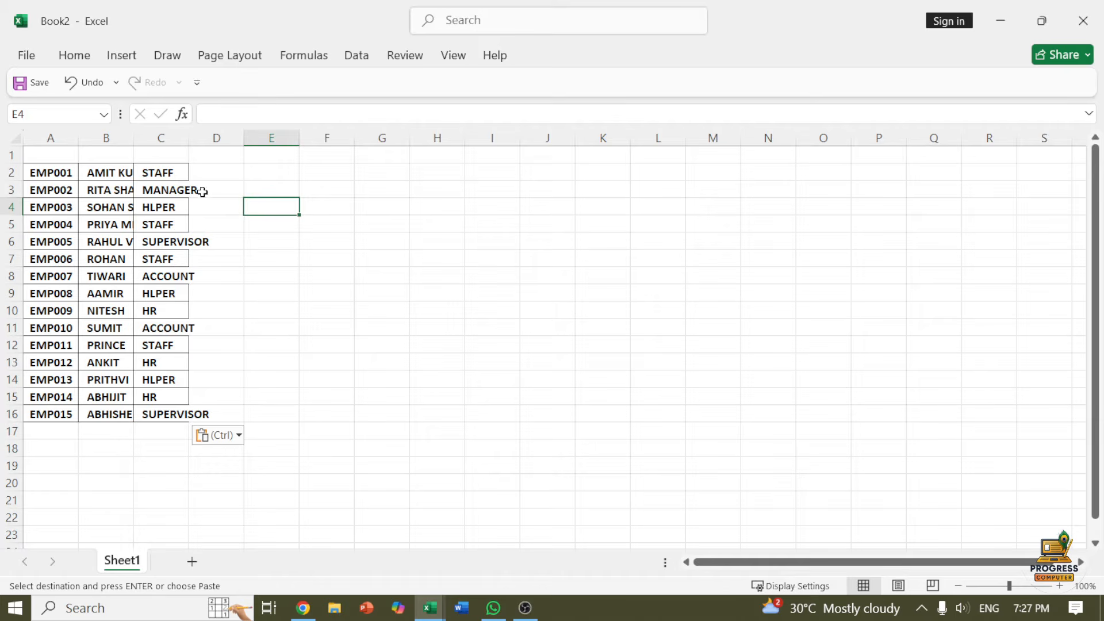
pyautogui.click(13, 136)
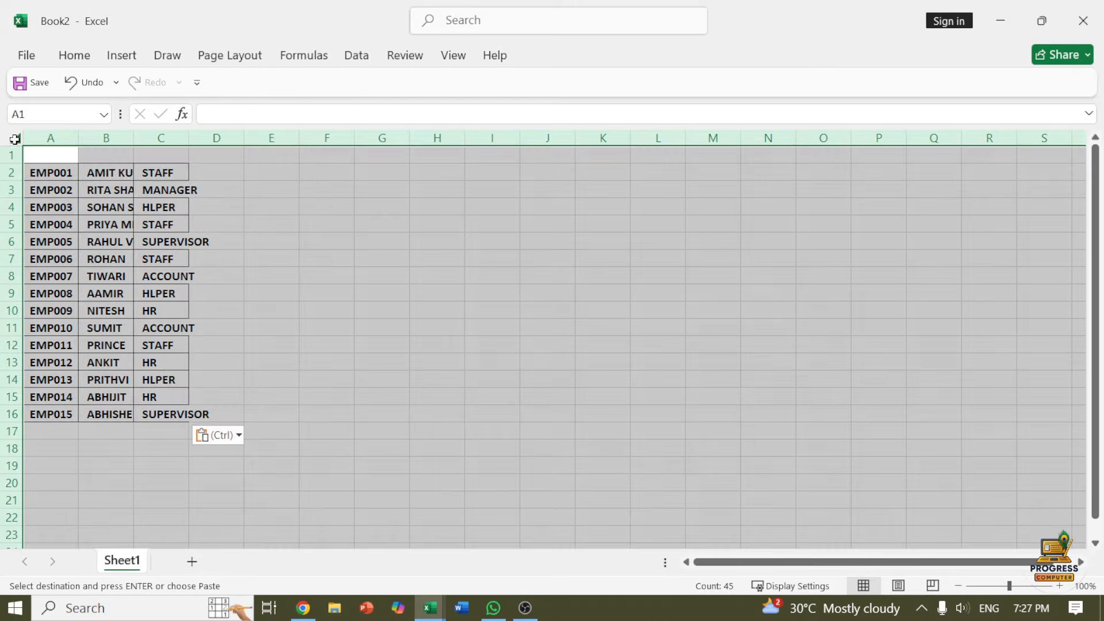
pyautogui.doubleClick(77, 138)
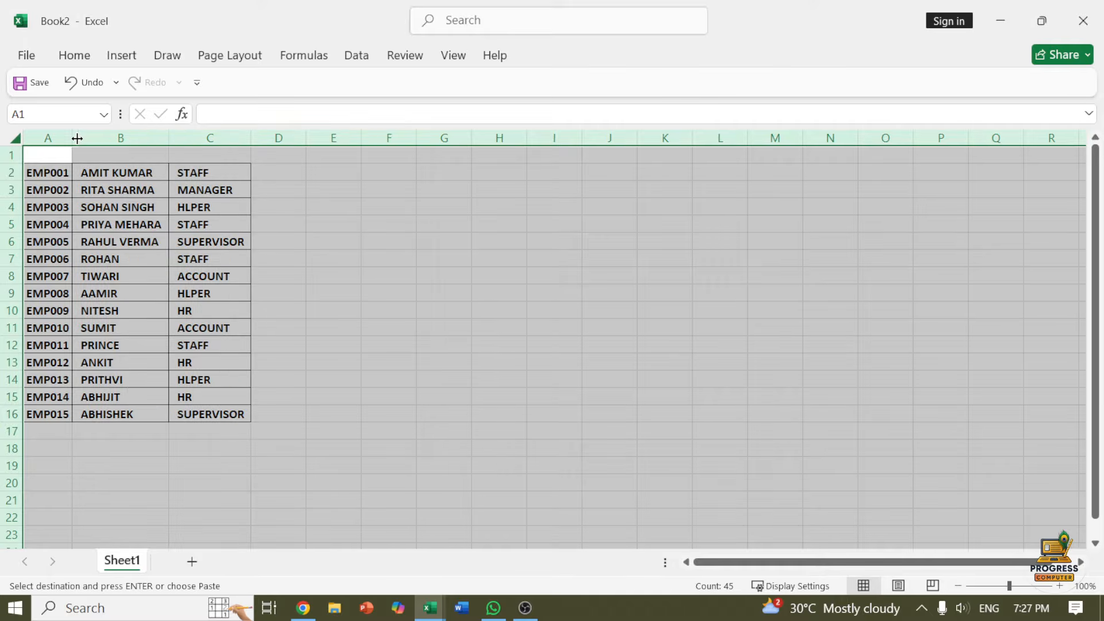
pyautogui.click(103, 184)
pyautogui.click(198, 223)
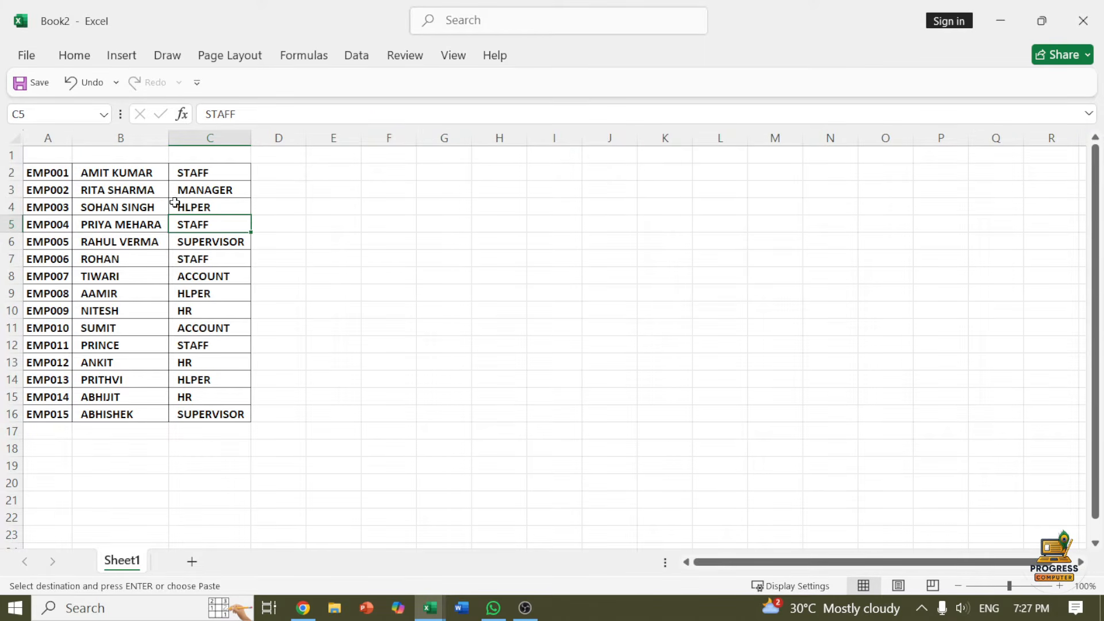
pyautogui.click(15, 138)
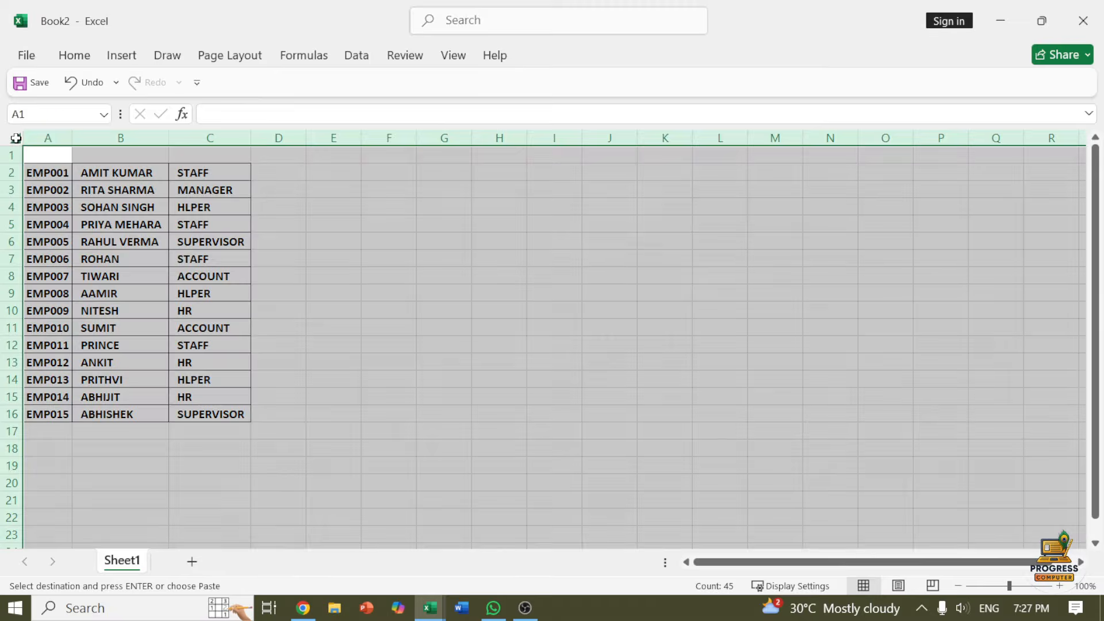
pyautogui.click(109, 226)
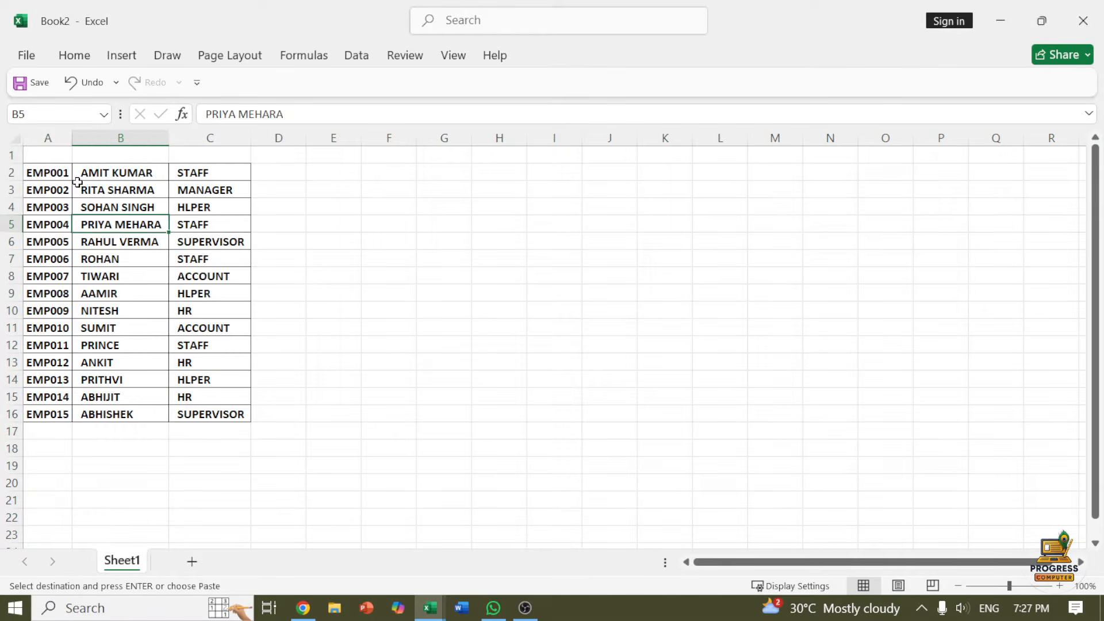
# Step: Enter the headings EMP ID, EMP NAME and DEPARTMENT in cells A1 to C1
pyautogui.click(51, 156)
pyautogui.write('EMP ID')
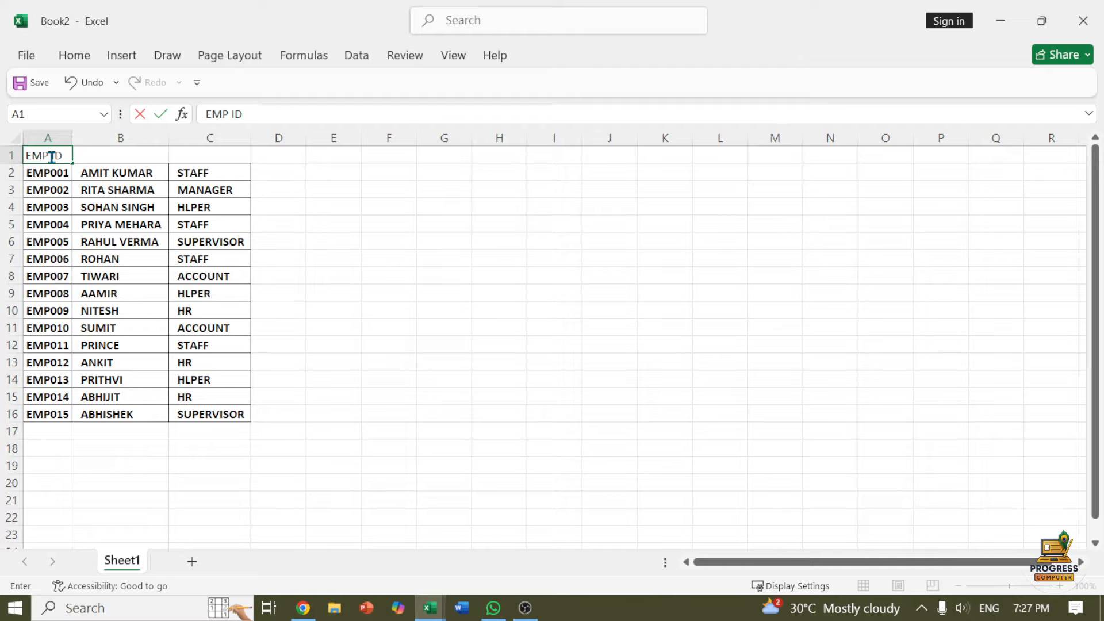
pyautogui.press('Tab')
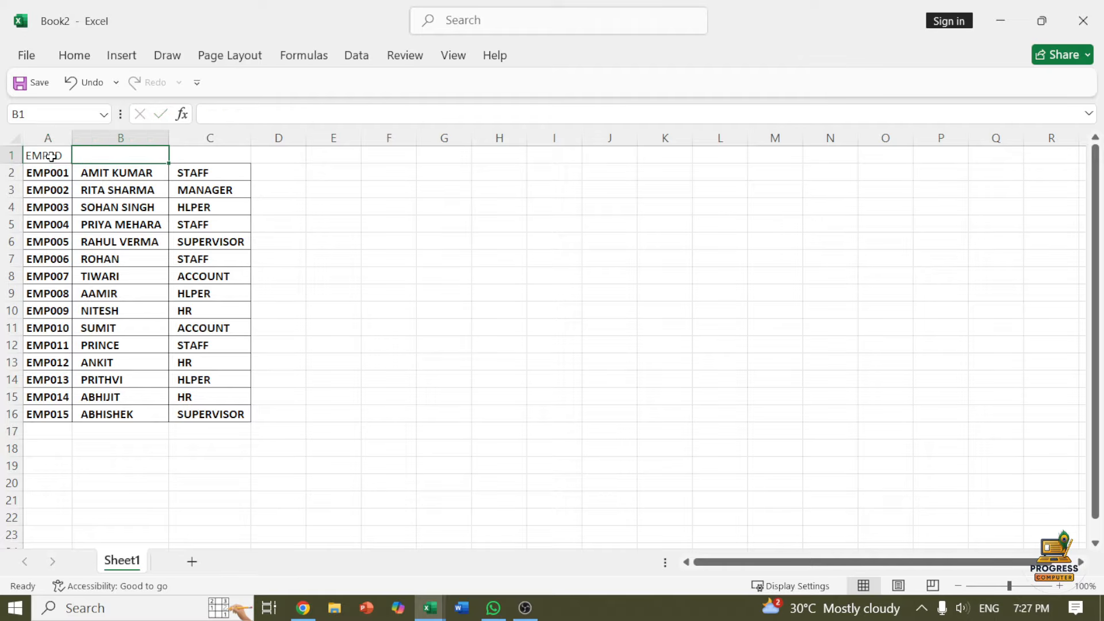
pyautogui.write('EMP')
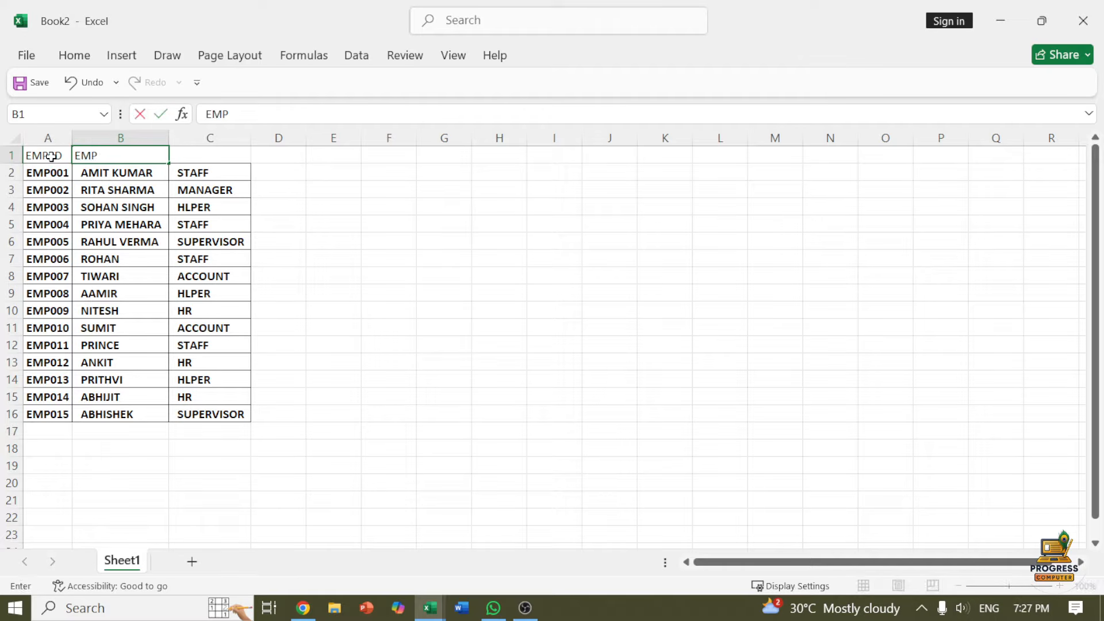
pyautogui.write(' NAME')
pyautogui.press('Tab')
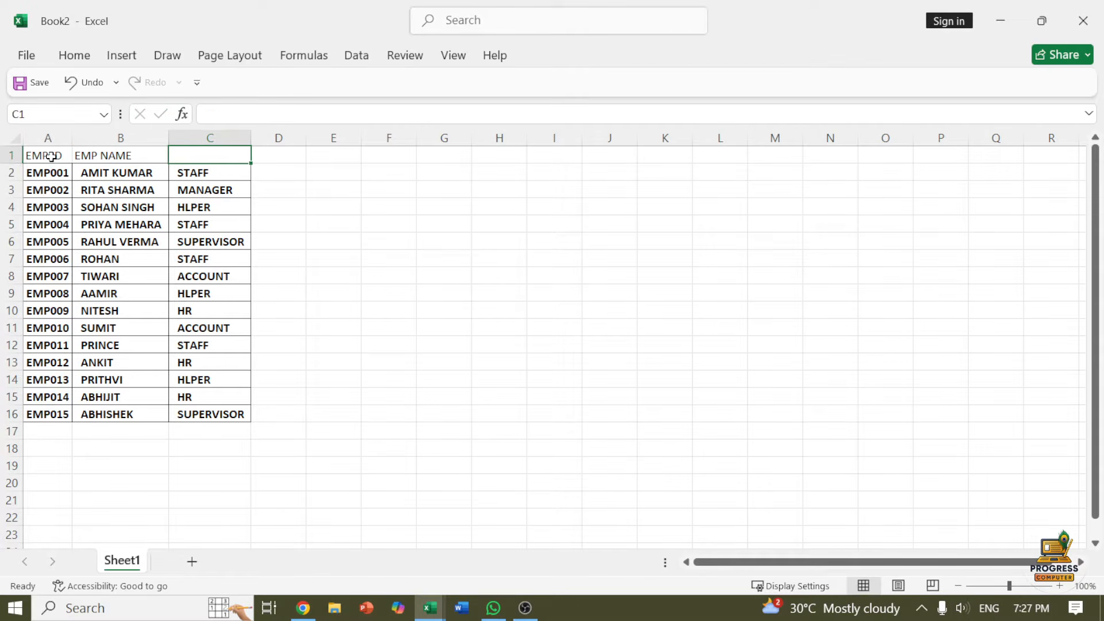
pyautogui.write('DEPARTMENT')
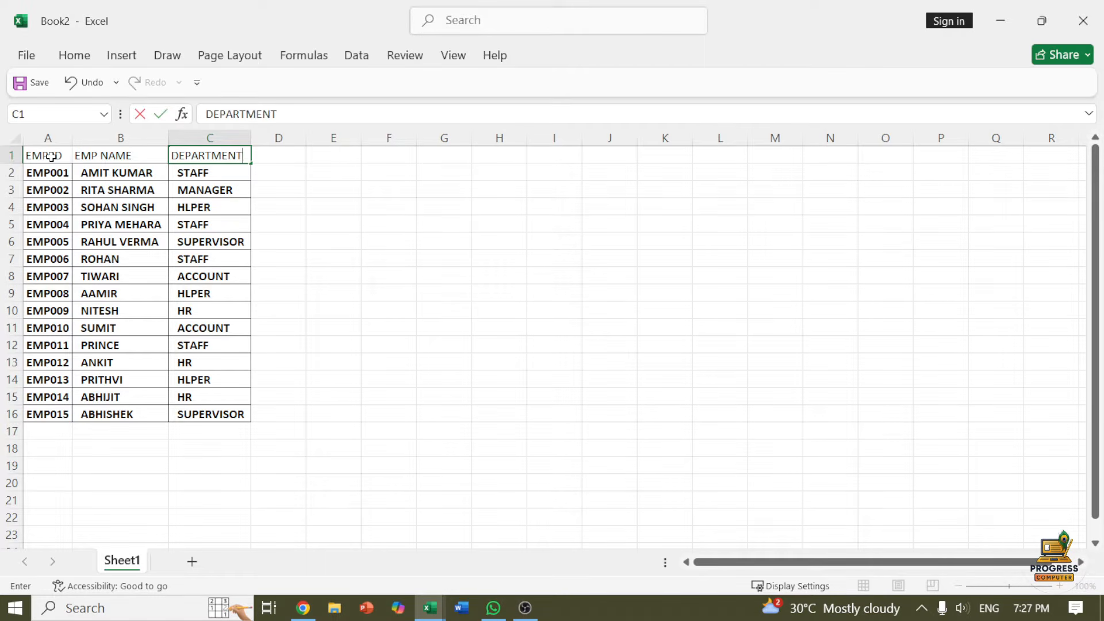
pyautogui.press('Return')
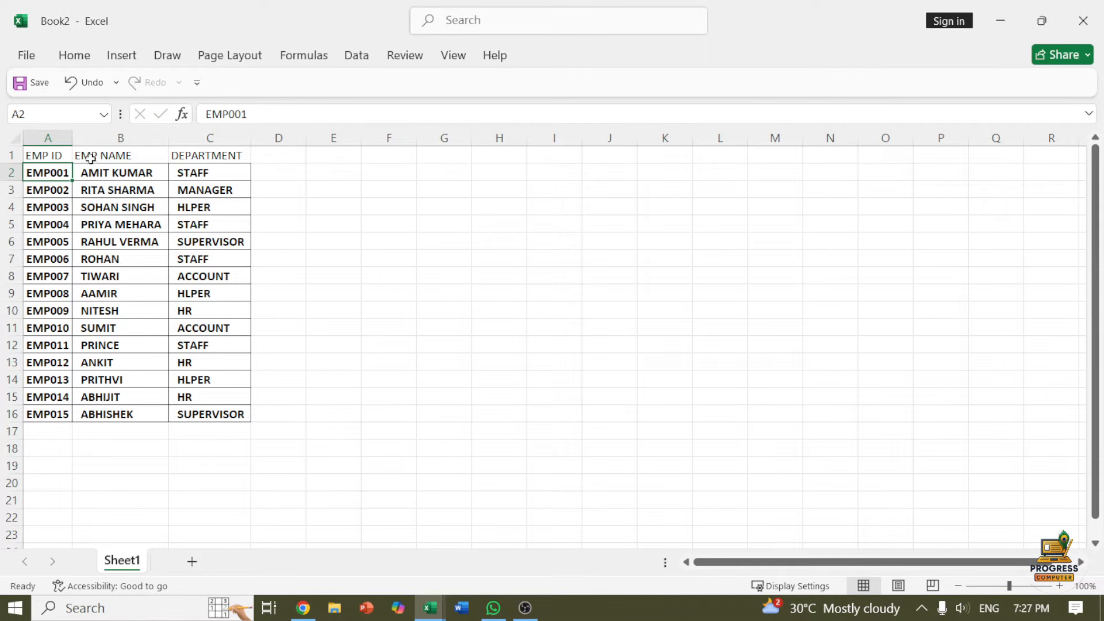
# Step: Switch to the finished attendance workbook and check in the system calendar which weekday 1 July 2025 falls on
pyautogui.click(273, 154)
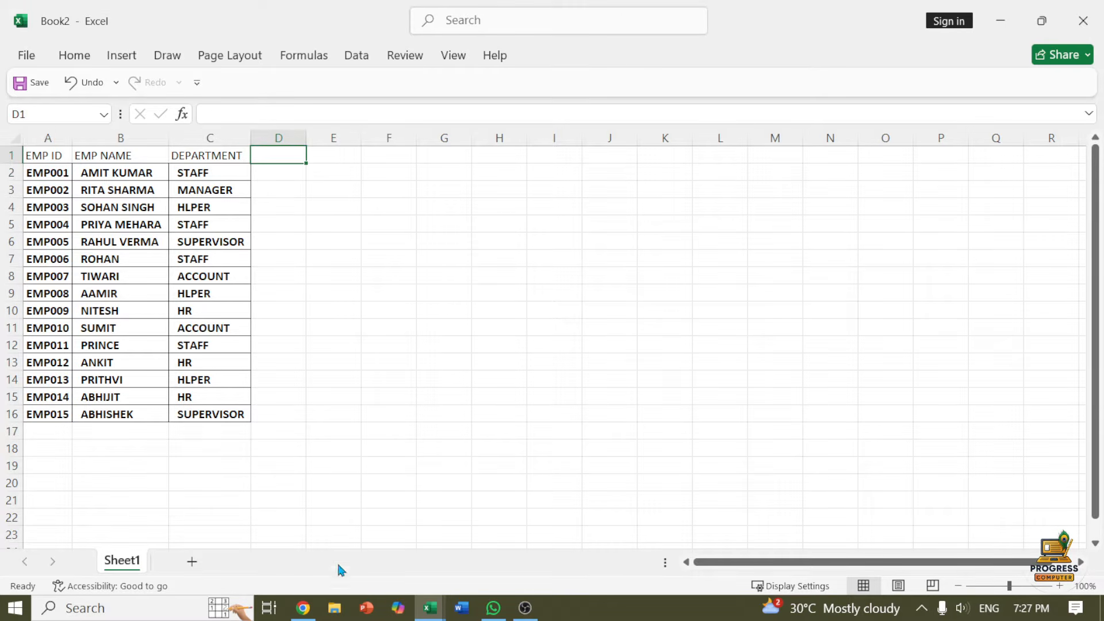
pyautogui.click(333, 529)
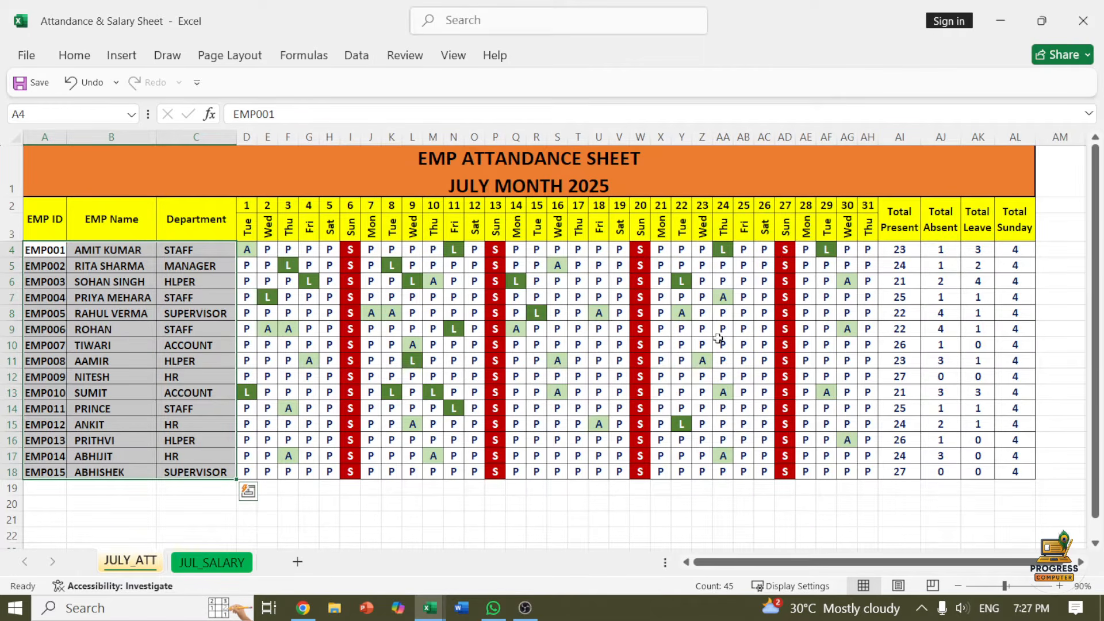
pyautogui.click(1028, 611)
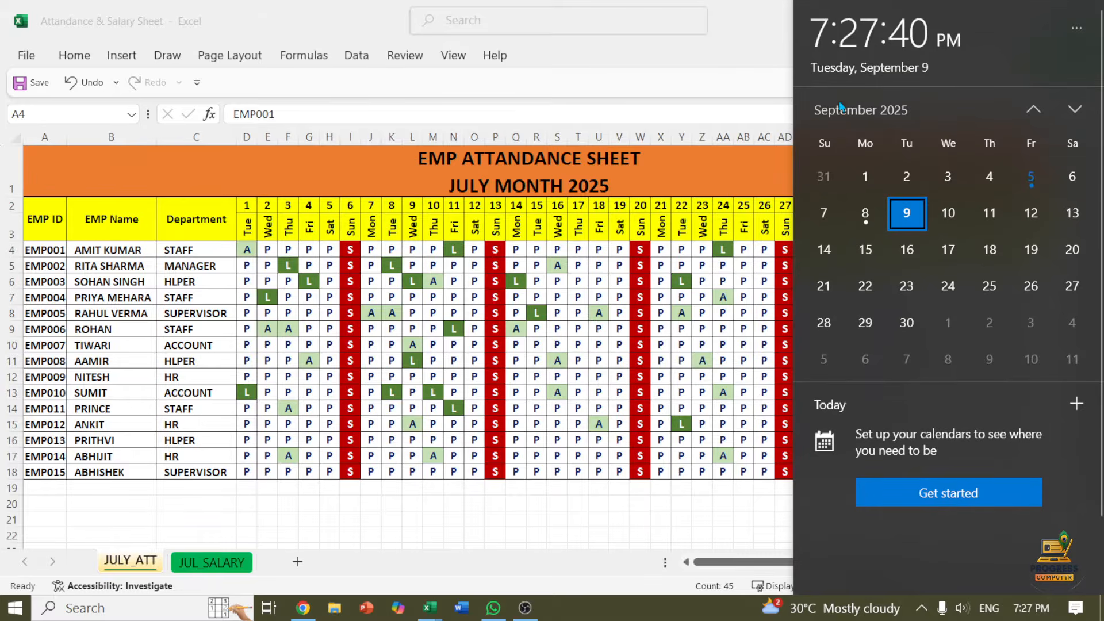
pyautogui.click(1033, 115)
pyautogui.click(1033, 115)
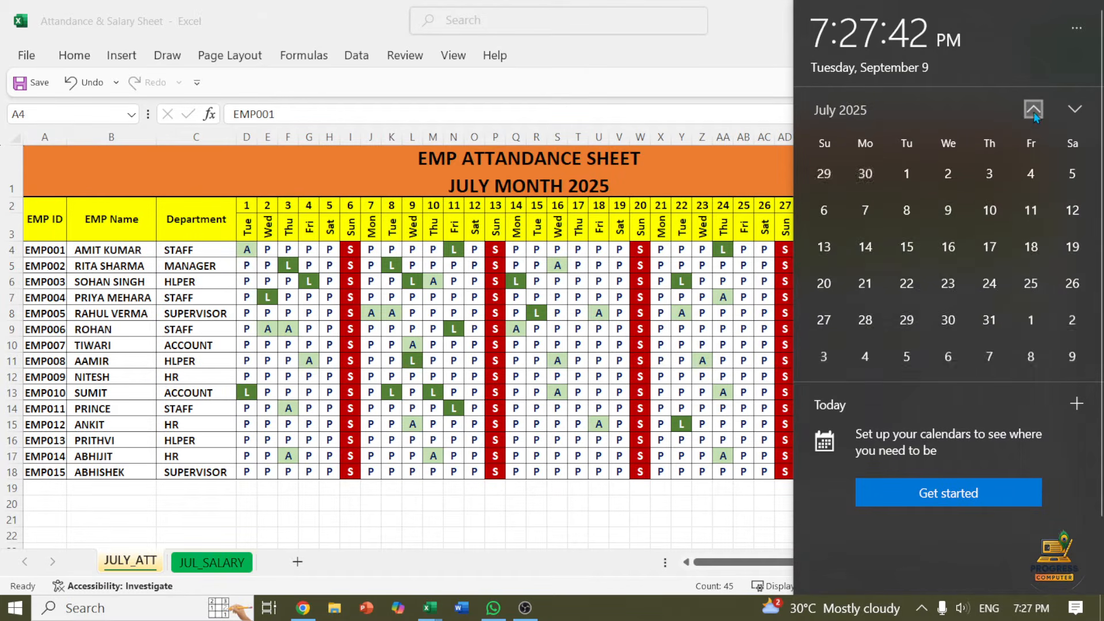
pyautogui.click(901, 186)
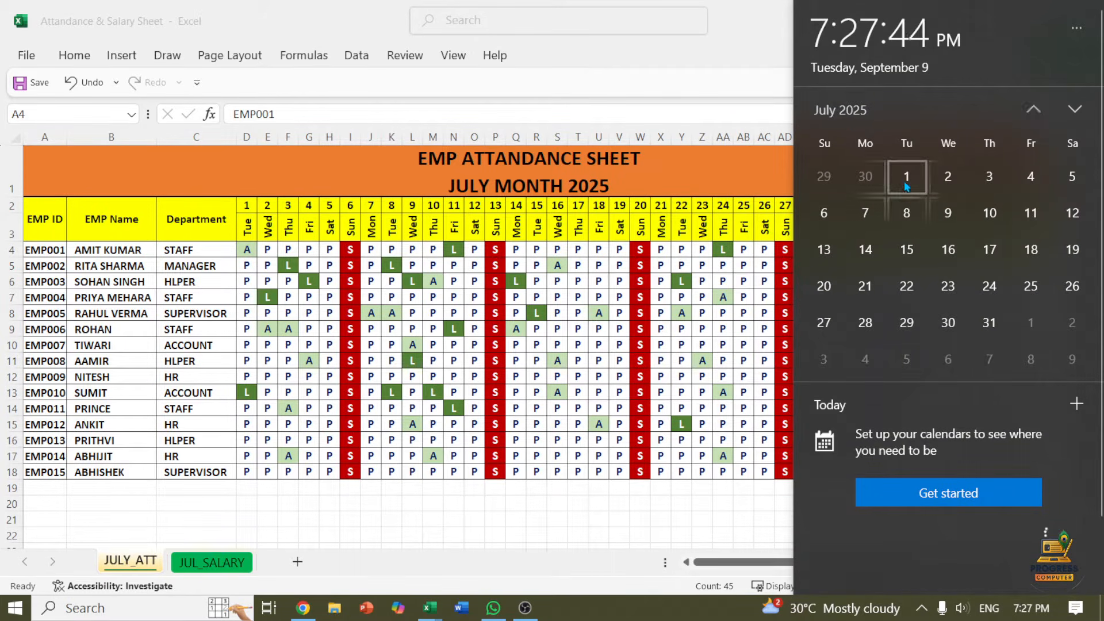
pyautogui.click(707, 331)
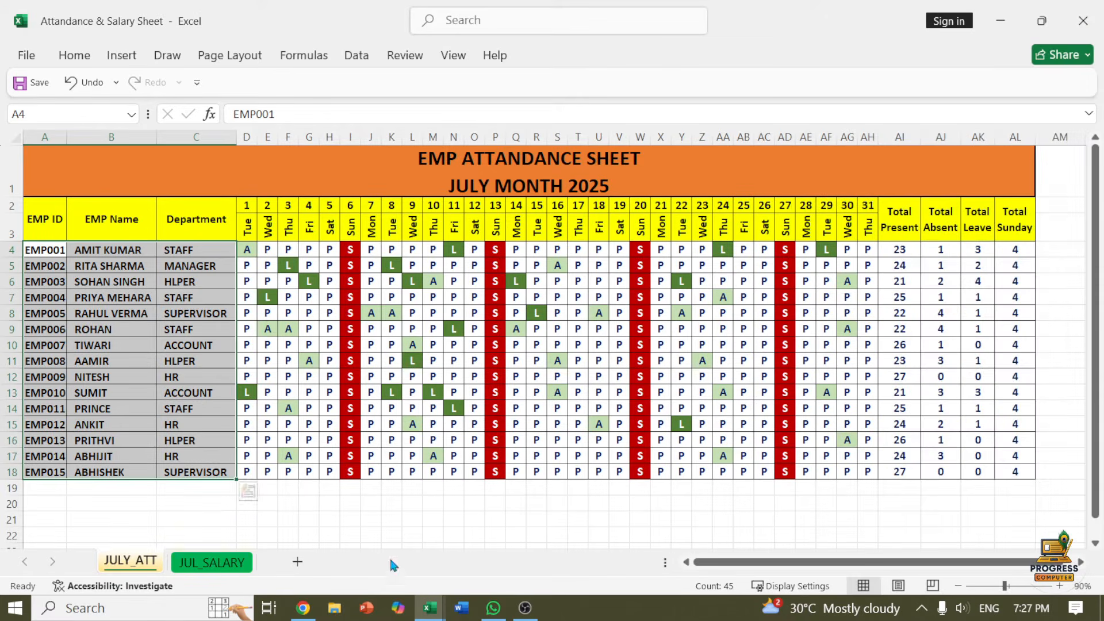
# Step: Return to the new workbook, Book2, and fill D1 to AH1 with the day numbers 1 to 31, starting from 1 and 2
pyautogui.moveTo(492, 618)
pyautogui.moveTo(430, 608)
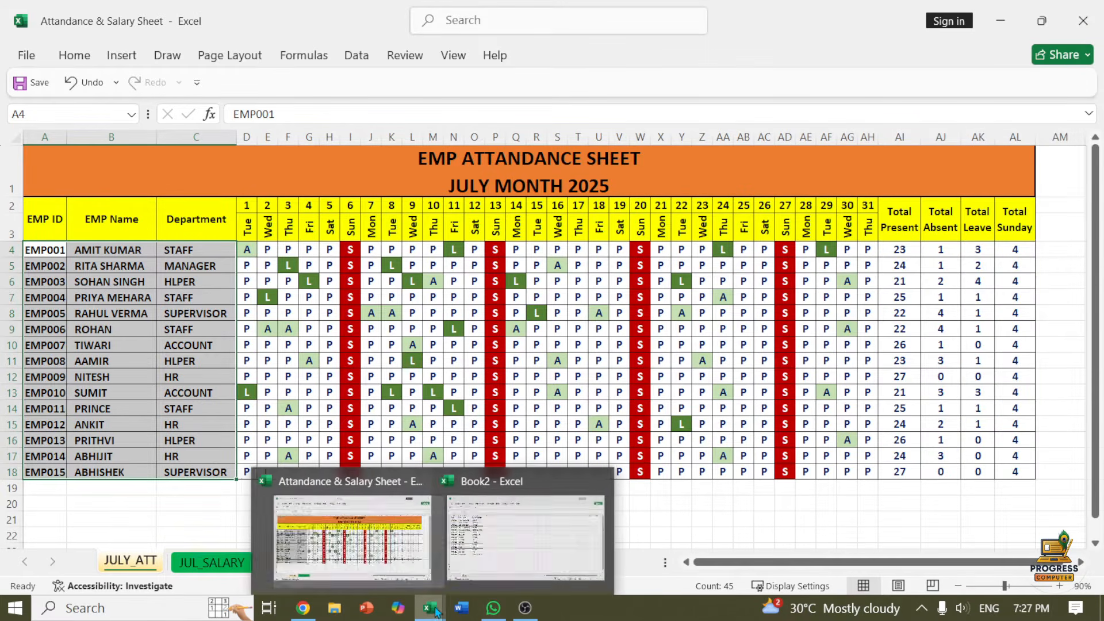
pyautogui.click(470, 543)
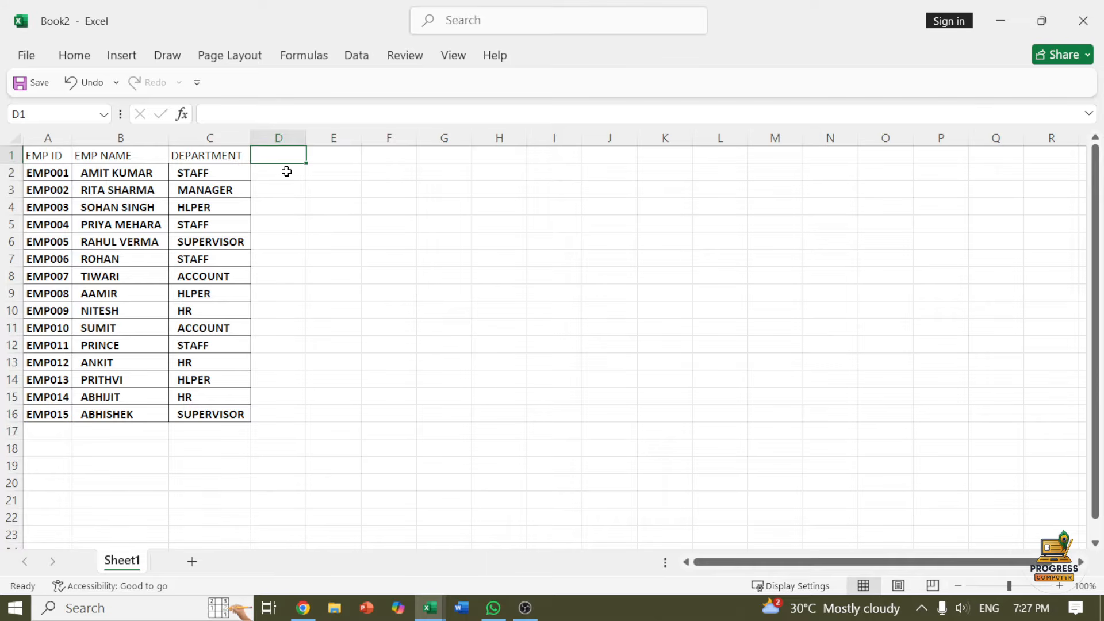
pyautogui.write('1')
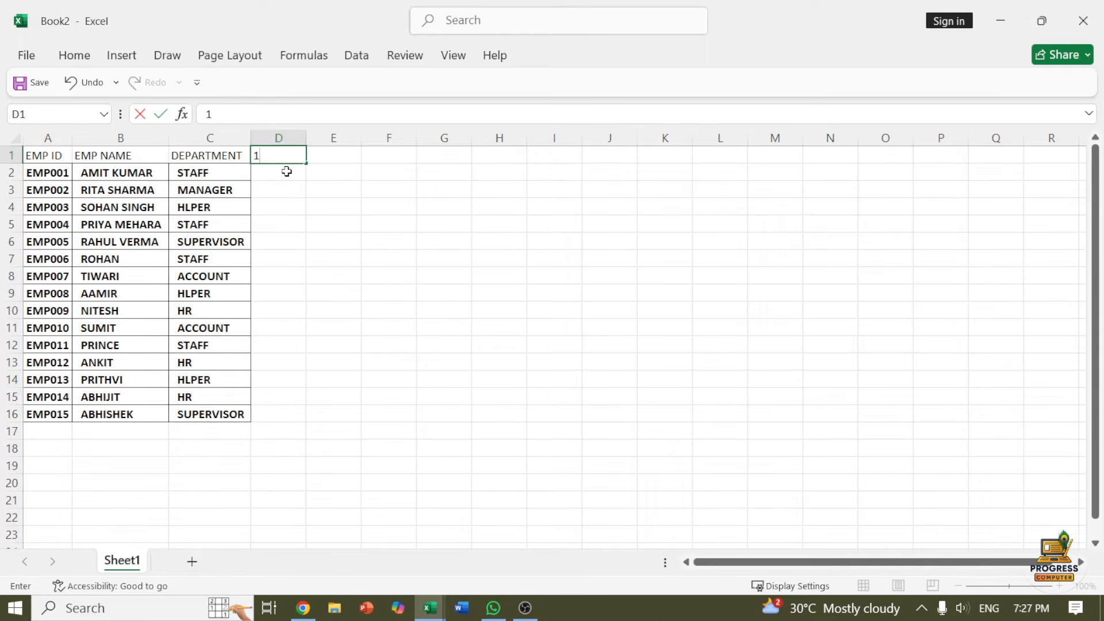
pyautogui.press('Tab')
pyautogui.write('2')
pyautogui.press('Return')
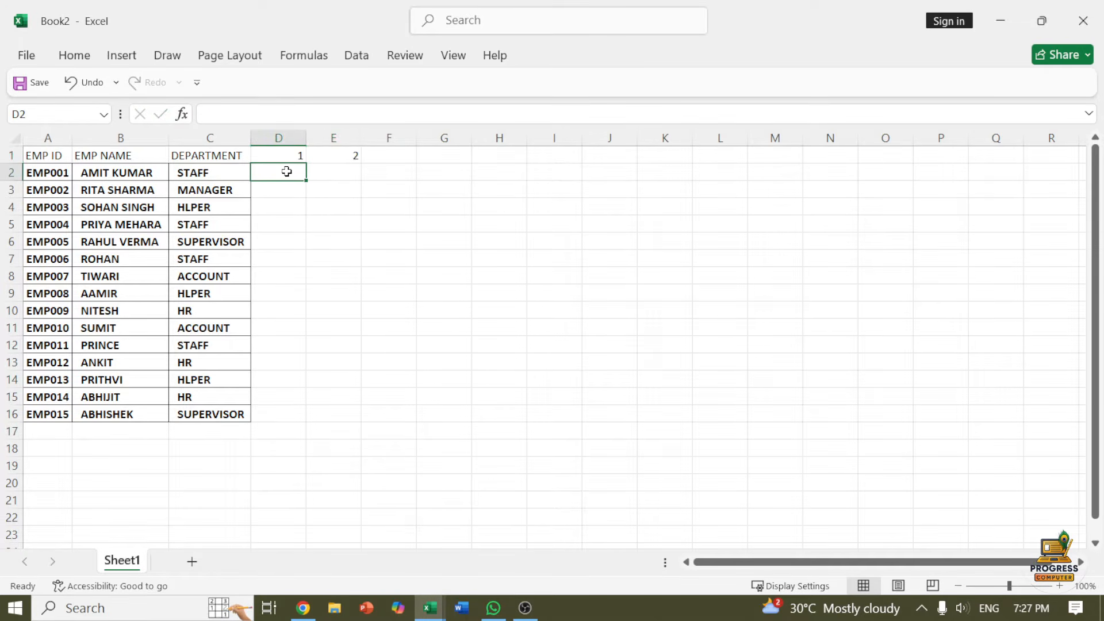
pyautogui.moveTo(295, 155); pyautogui.dragTo(150, 166)
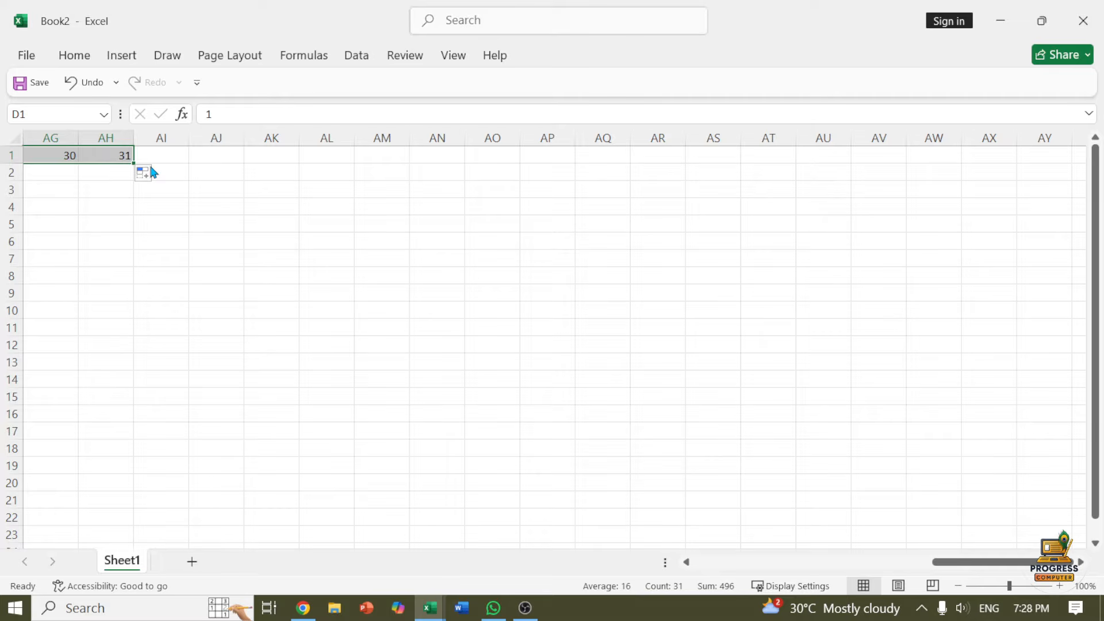
pyautogui.hotkey('ctrl', 'Home')
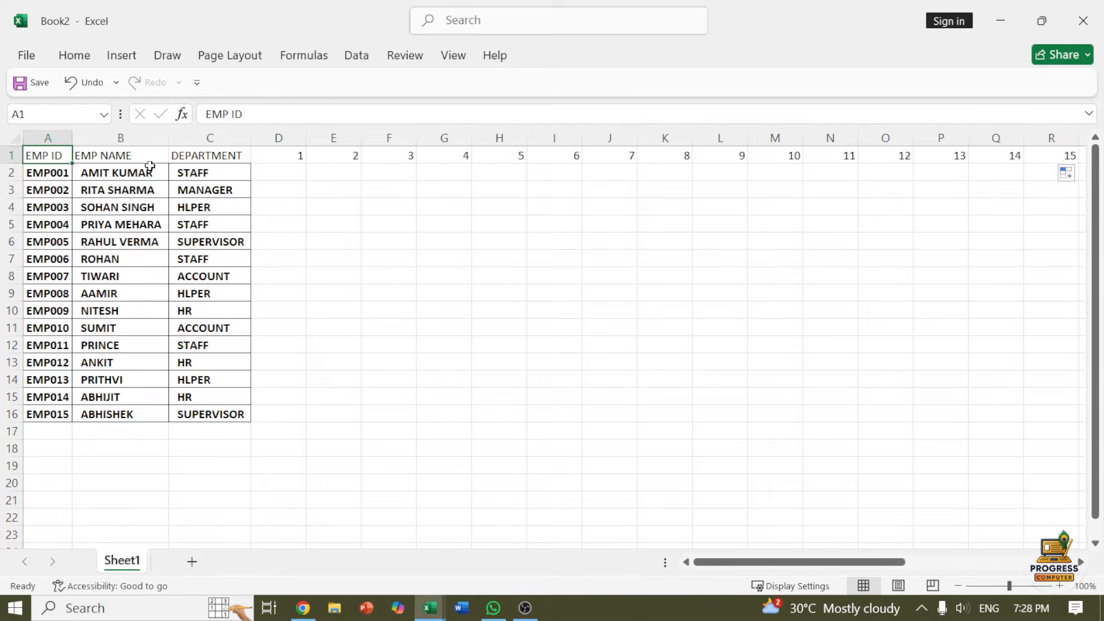
# Step: Enter TUE in cell D2 and autofill the weekday names across row 2 to column AH
pyautogui.click(302, 172)
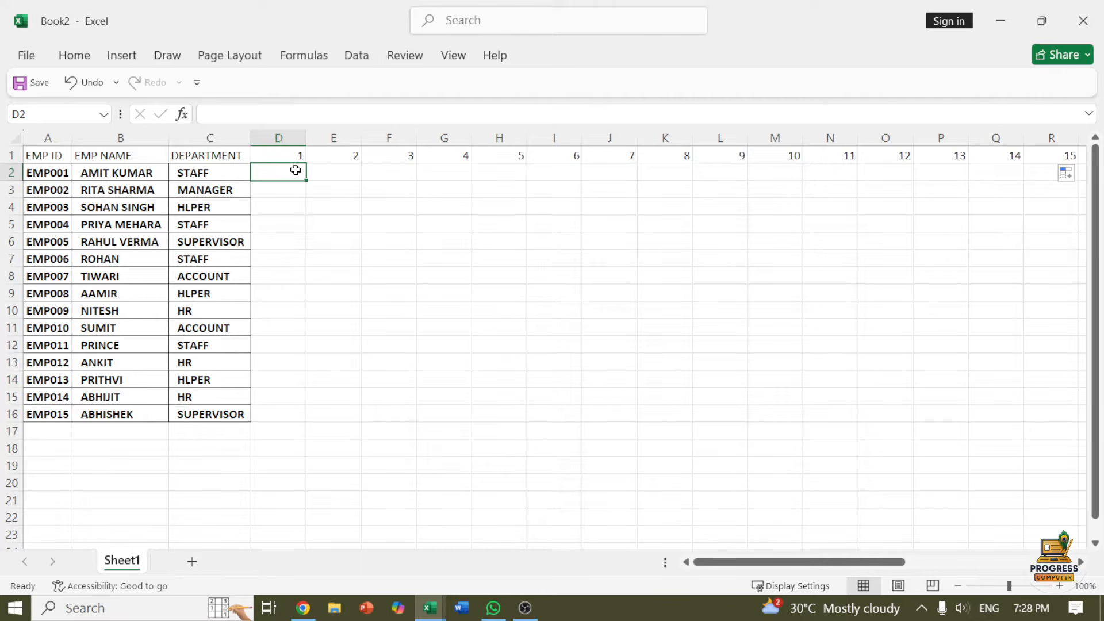
pyautogui.write('TUE')
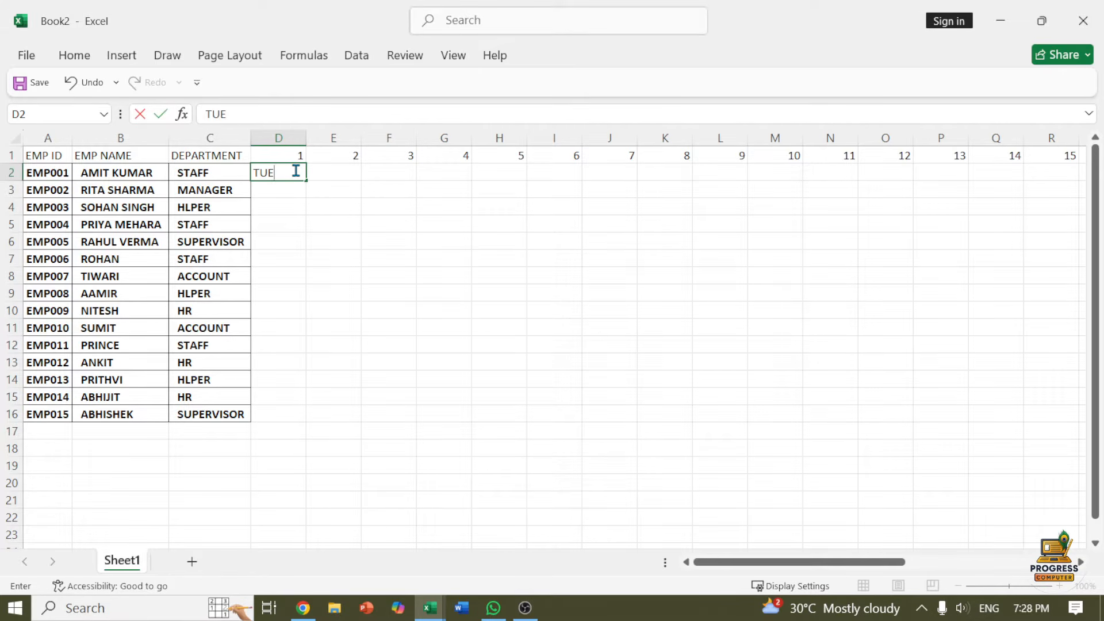
pyautogui.press('Return')
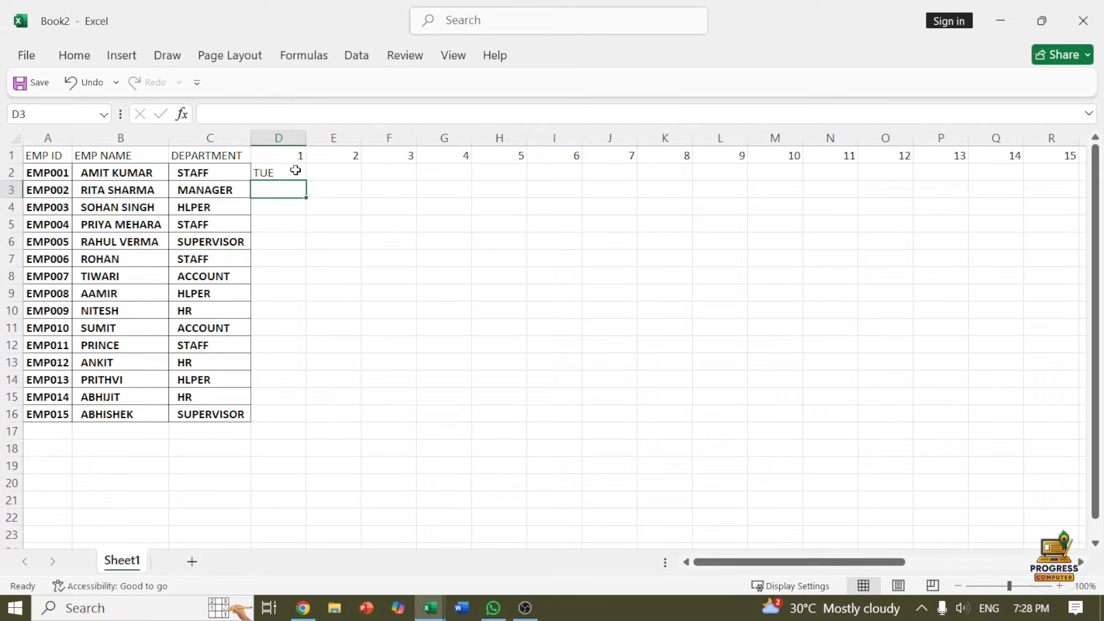
pyautogui.click(281, 170)
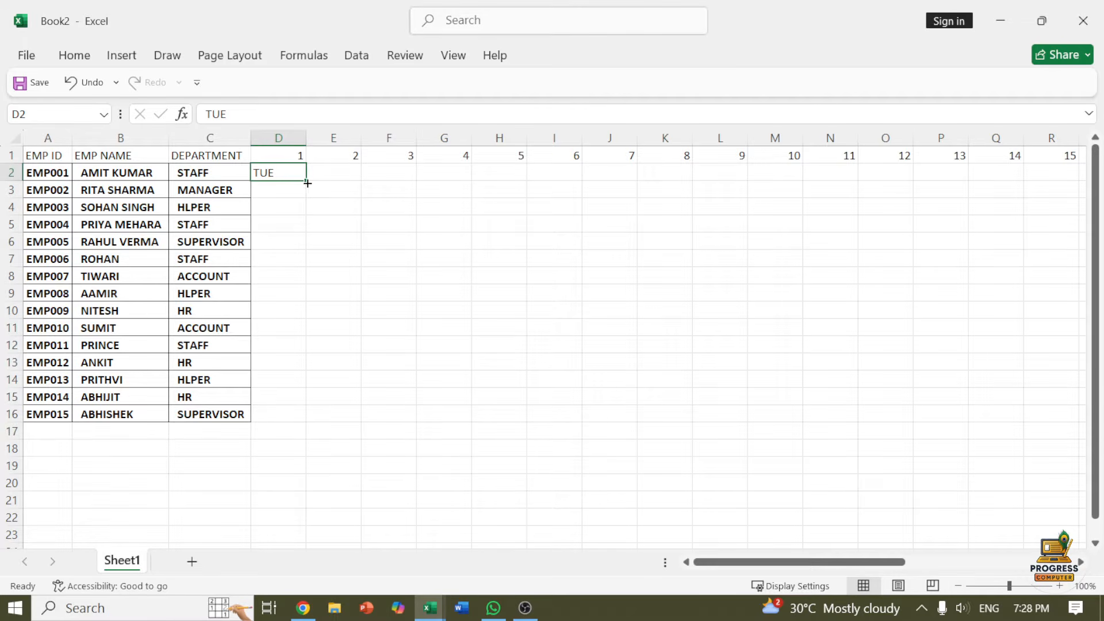
pyautogui.moveTo(308, 183); pyautogui.dragTo(911, 191)
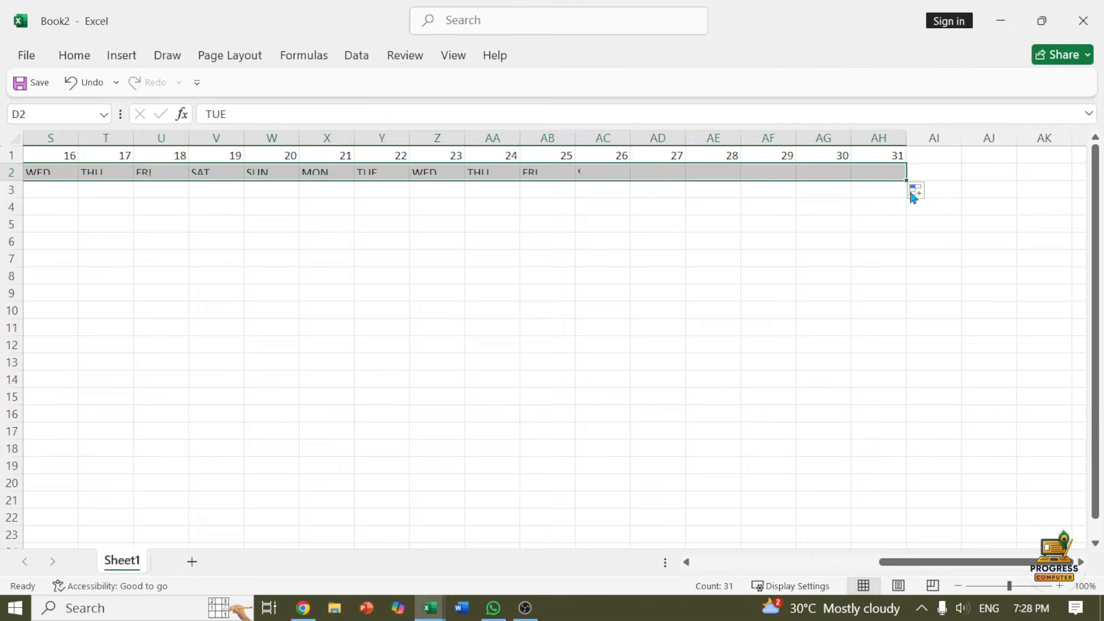
pyautogui.moveTo(946, 562); pyautogui.dragTo(590, 543)
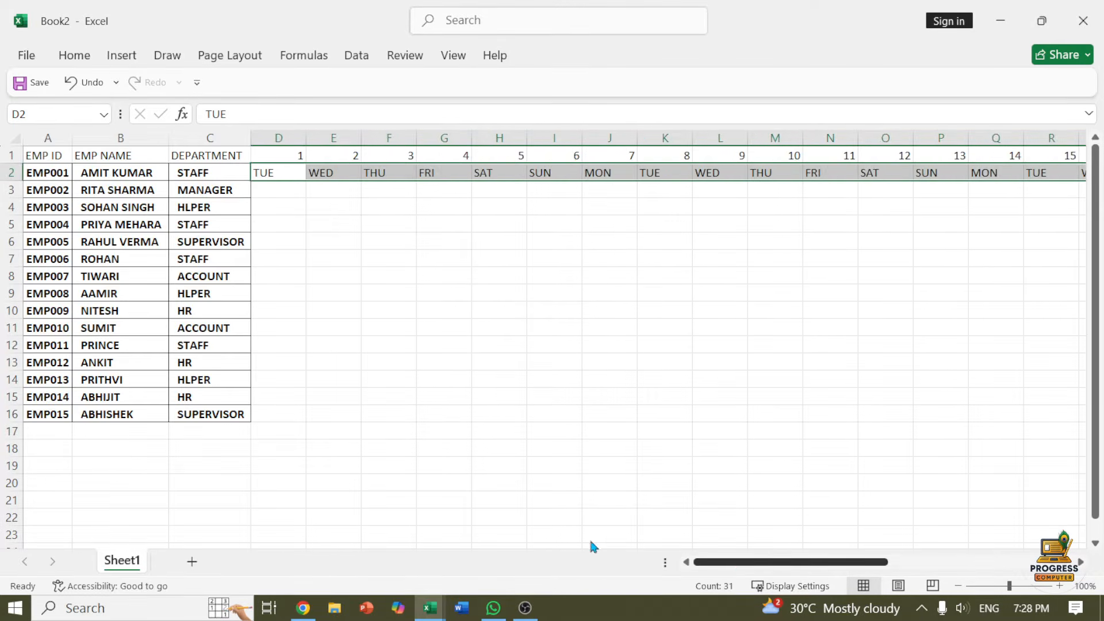
pyautogui.click(475, 280)
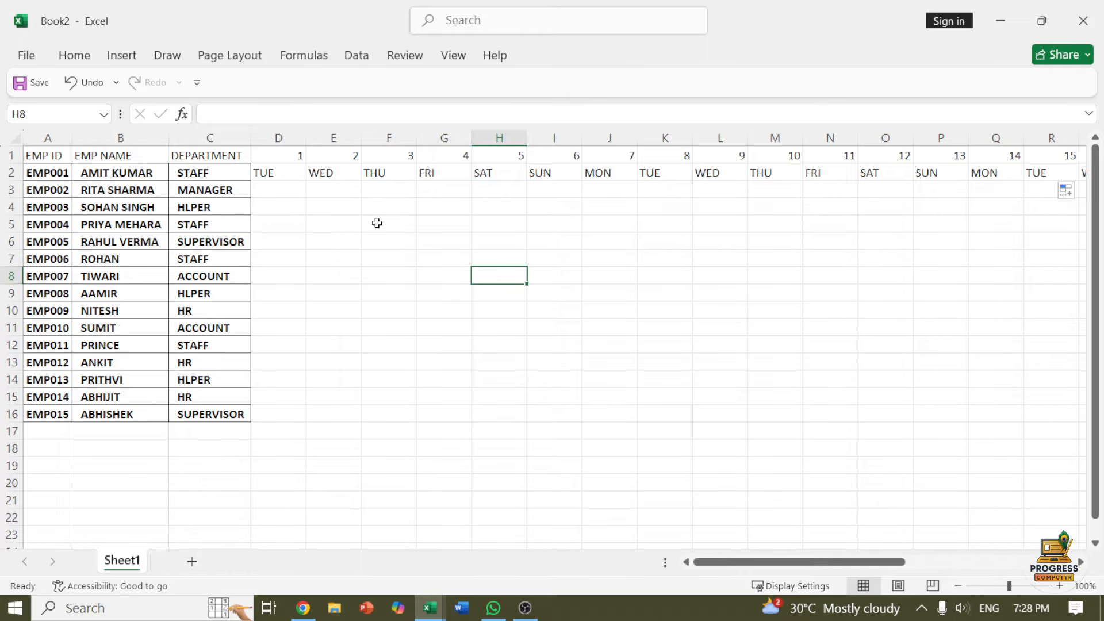
# Step: Autofit all column widths of the sheet to the day numbers and weekday names
pyautogui.click(18, 139)
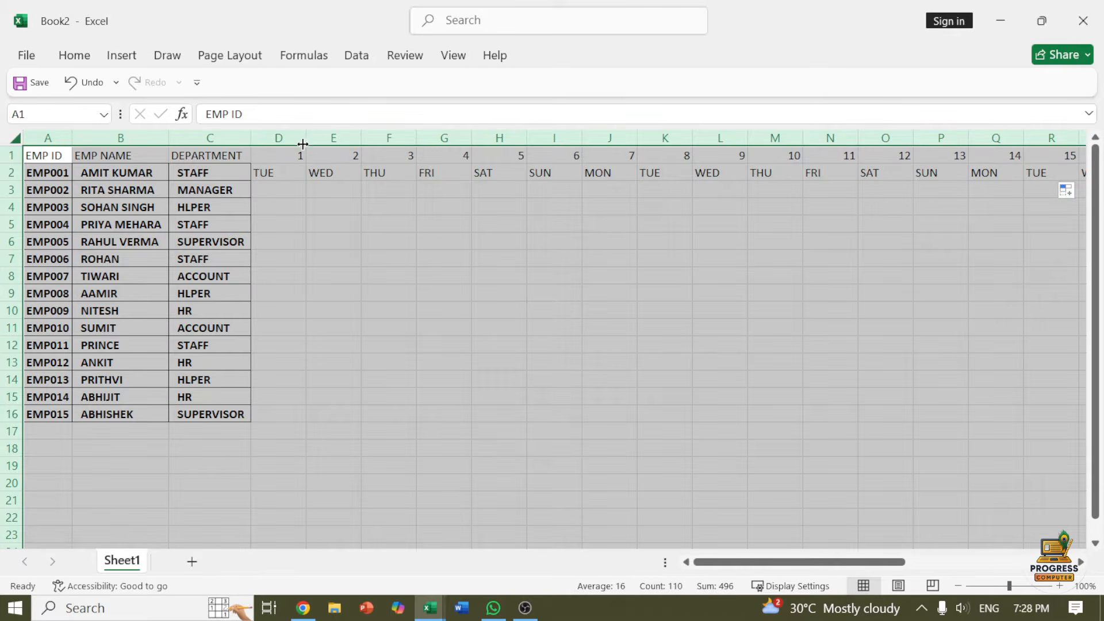
pyautogui.click(310, 208)
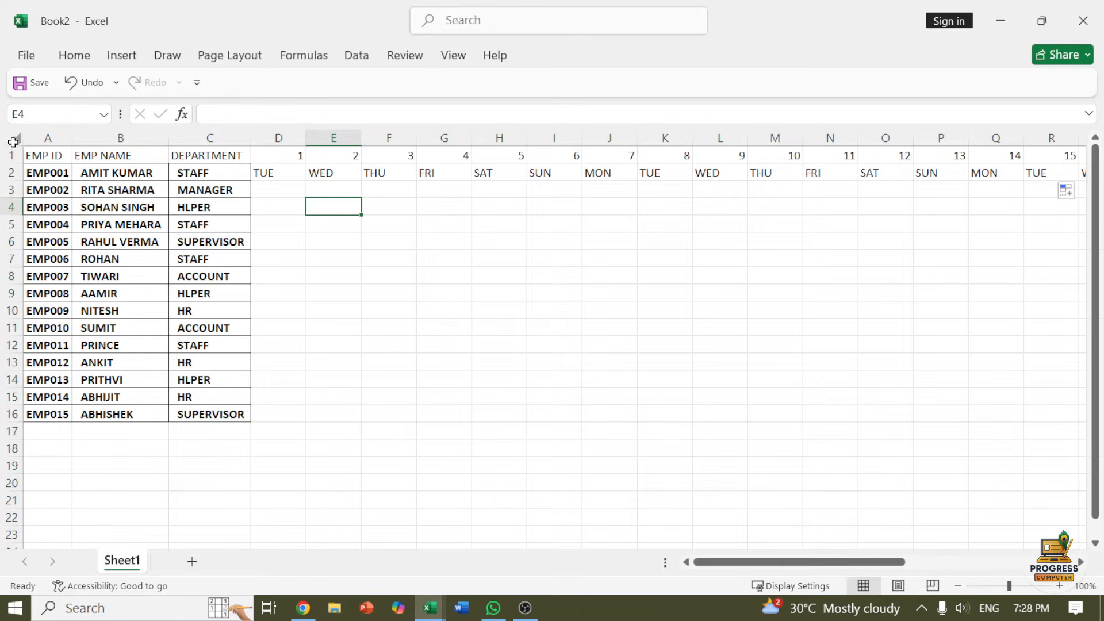
pyautogui.click(17, 140)
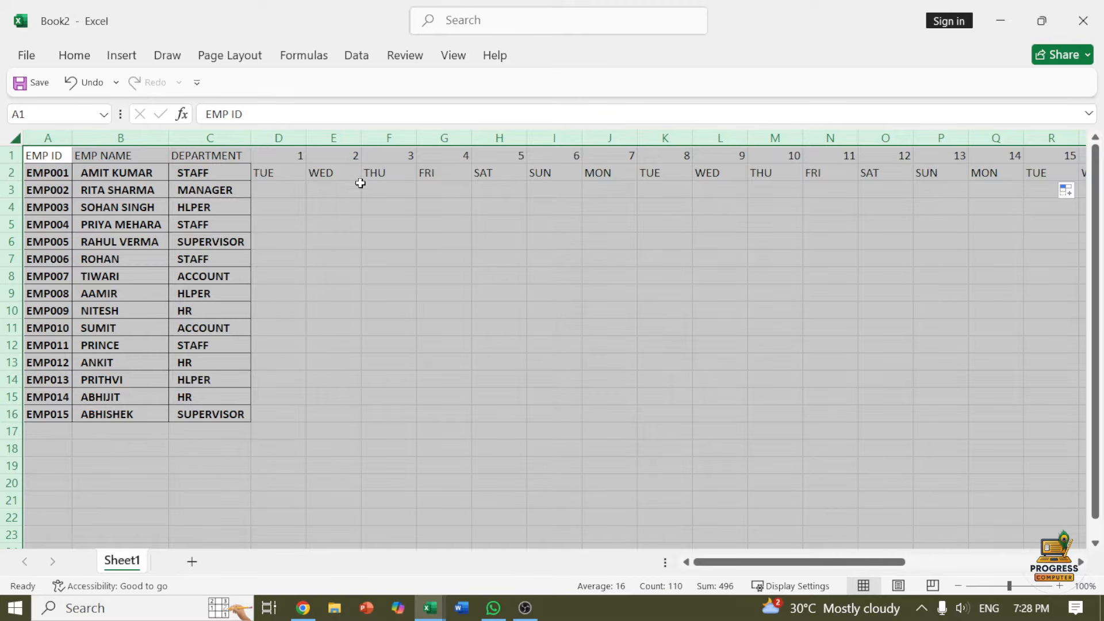
pyautogui.doubleClick(360, 138)
pyautogui.click(371, 223)
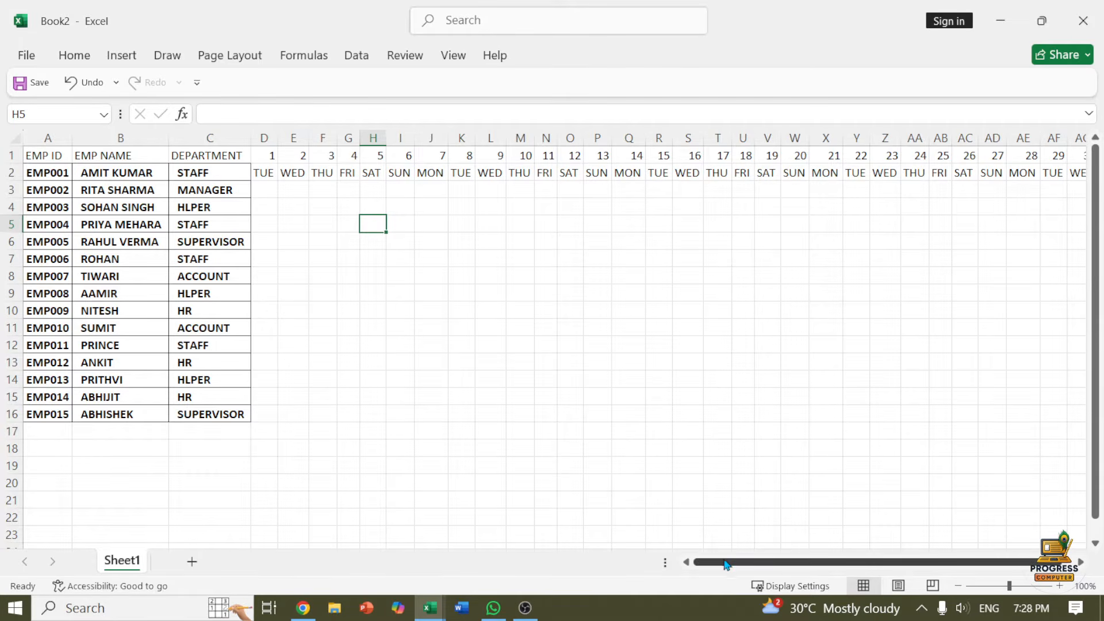
# Step: Move the employee data in A2:C16 down one row so that it starts at cell A3
pyautogui.moveTo(727, 563); pyautogui.dragTo(799, 572)
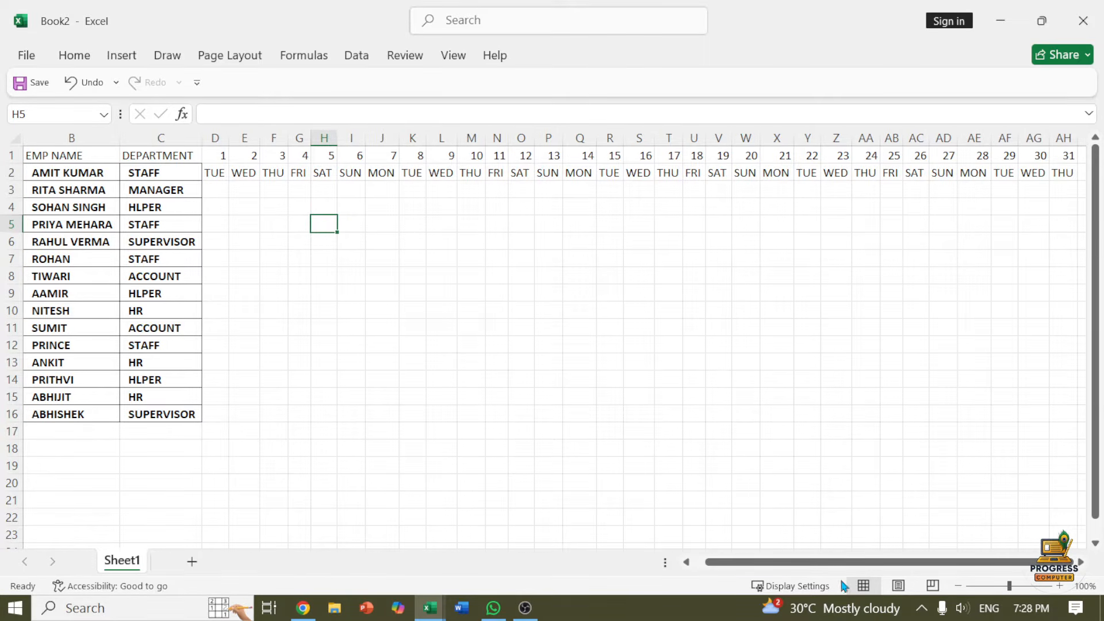
pyautogui.click(957, 585)
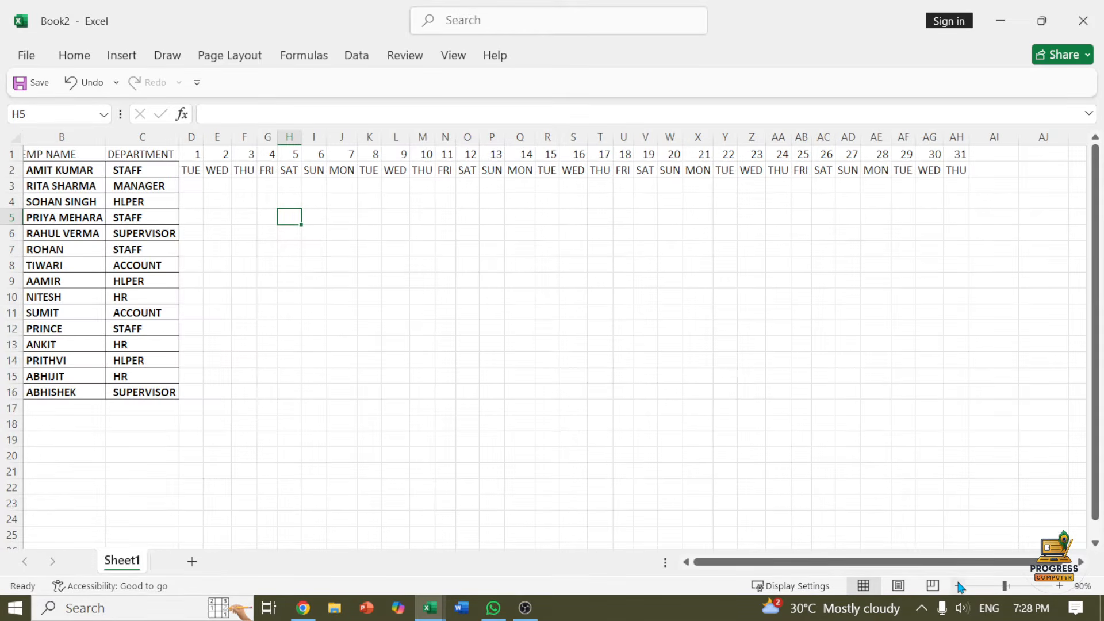
pyautogui.click(176, 186)
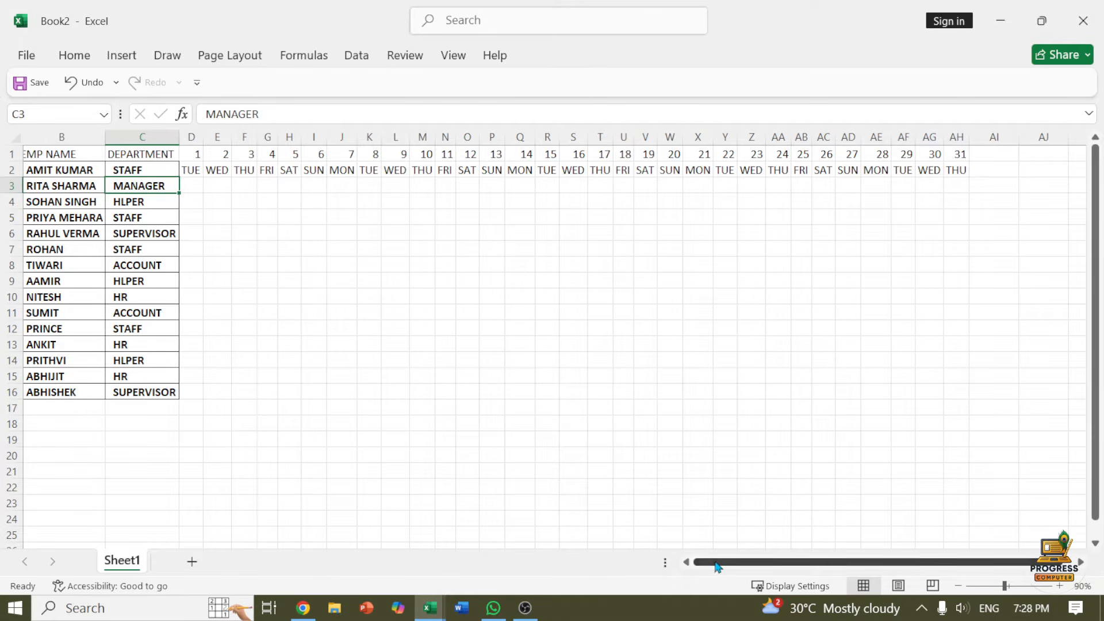
pyautogui.moveTo(715, 562); pyautogui.dragTo(696, 562)
pyautogui.click(270, 202)
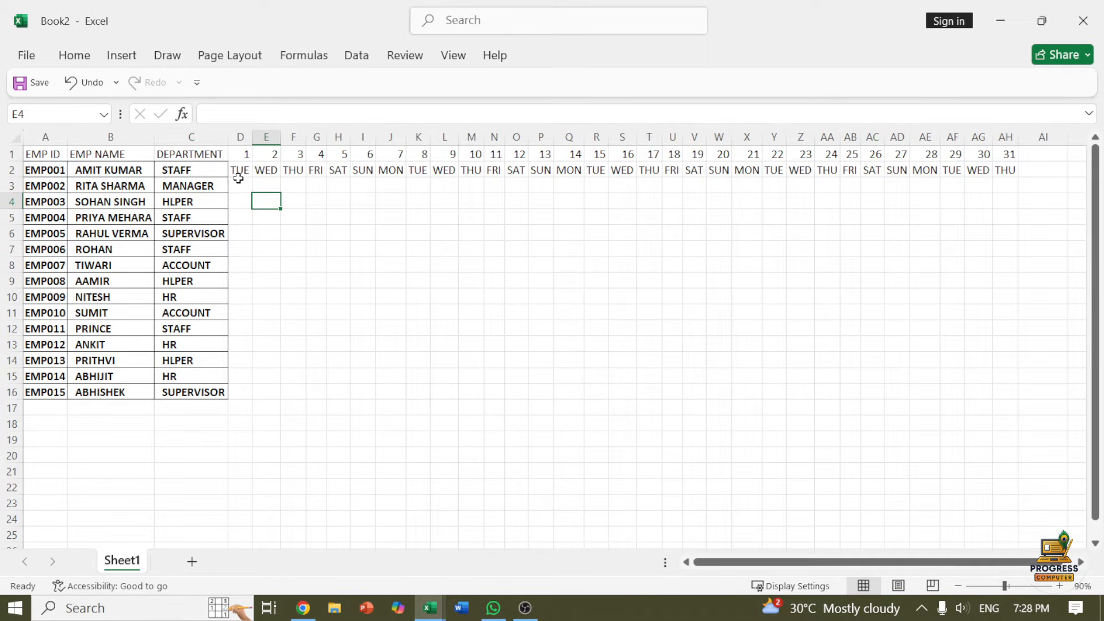
pyautogui.moveTo(39, 167); pyautogui.dragTo(217, 389)
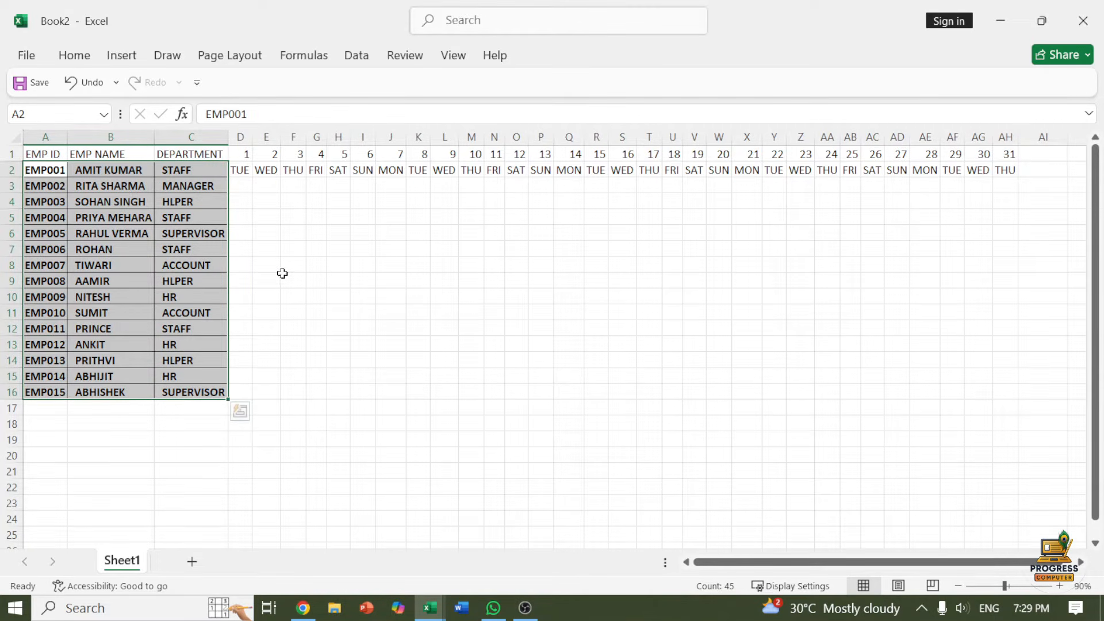
pyautogui.click(233, 268)
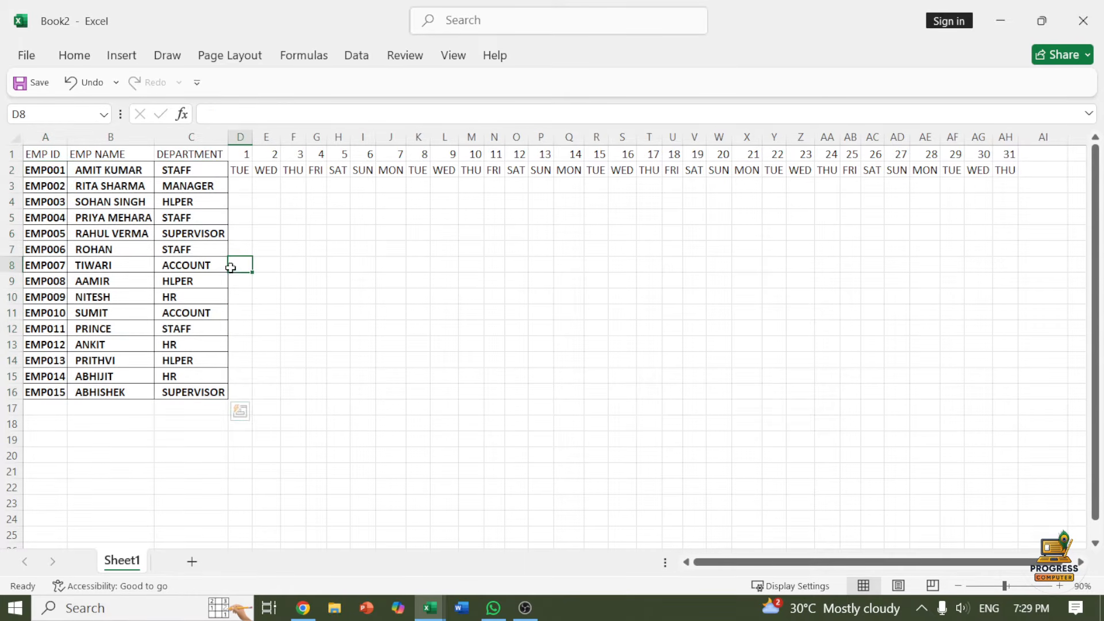
pyautogui.moveTo(42, 175); pyautogui.dragTo(222, 377)
pyautogui.click(259, 329)
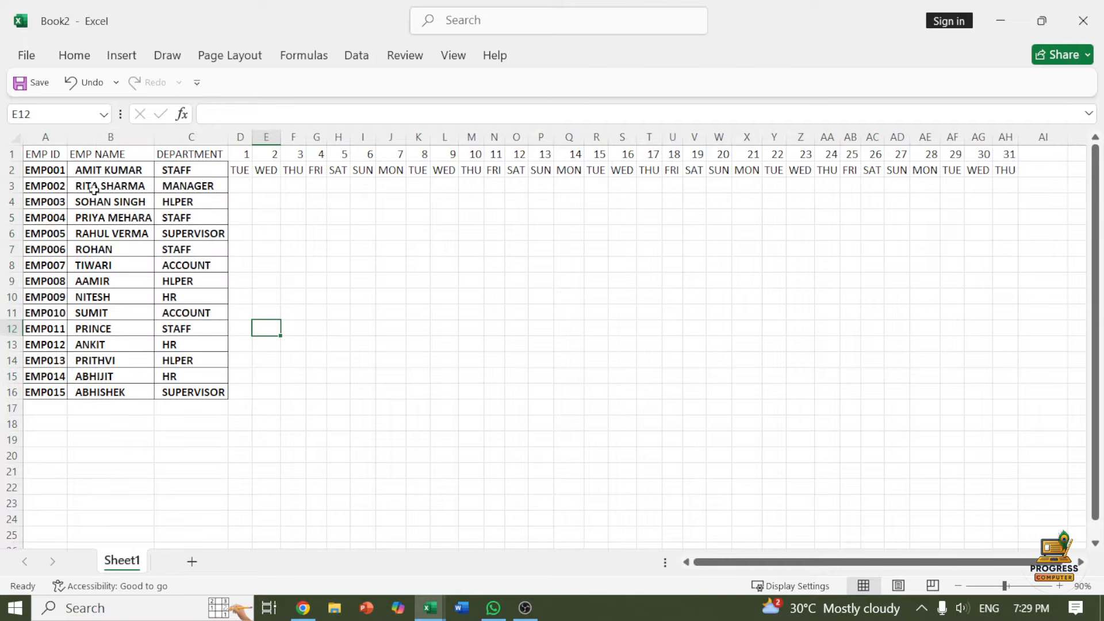
pyautogui.moveTo(48, 168); pyautogui.dragTo(227, 382)
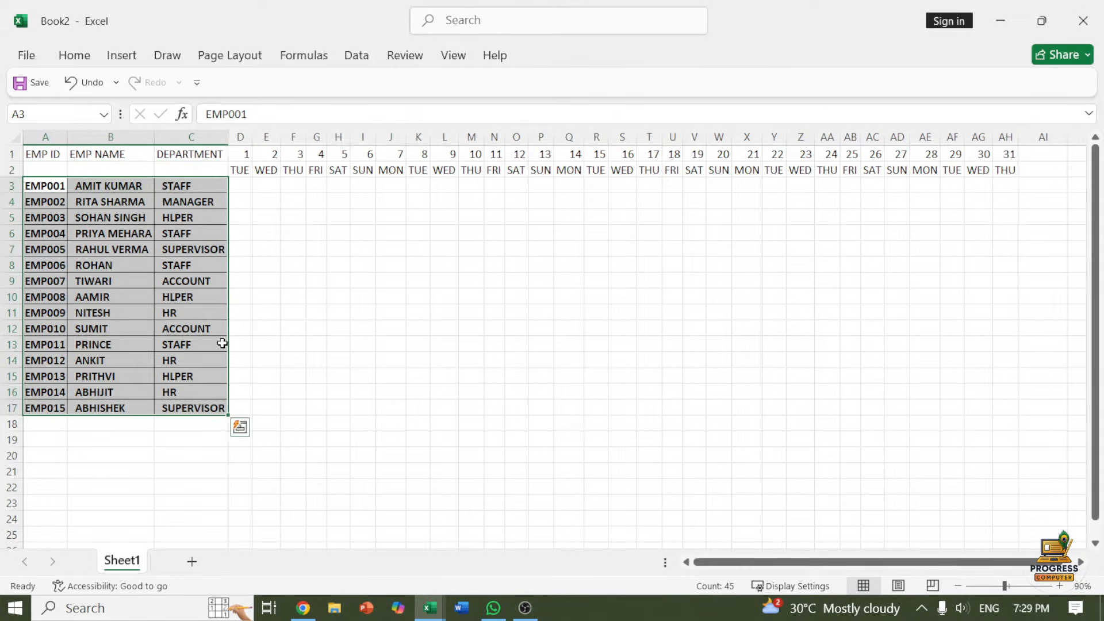
# Step: Merge and center the EMP ID header across A1:A2 and the EMP NAME header across B1:B2
pyautogui.moveTo(52, 149); pyautogui.dragTo(49, 167)
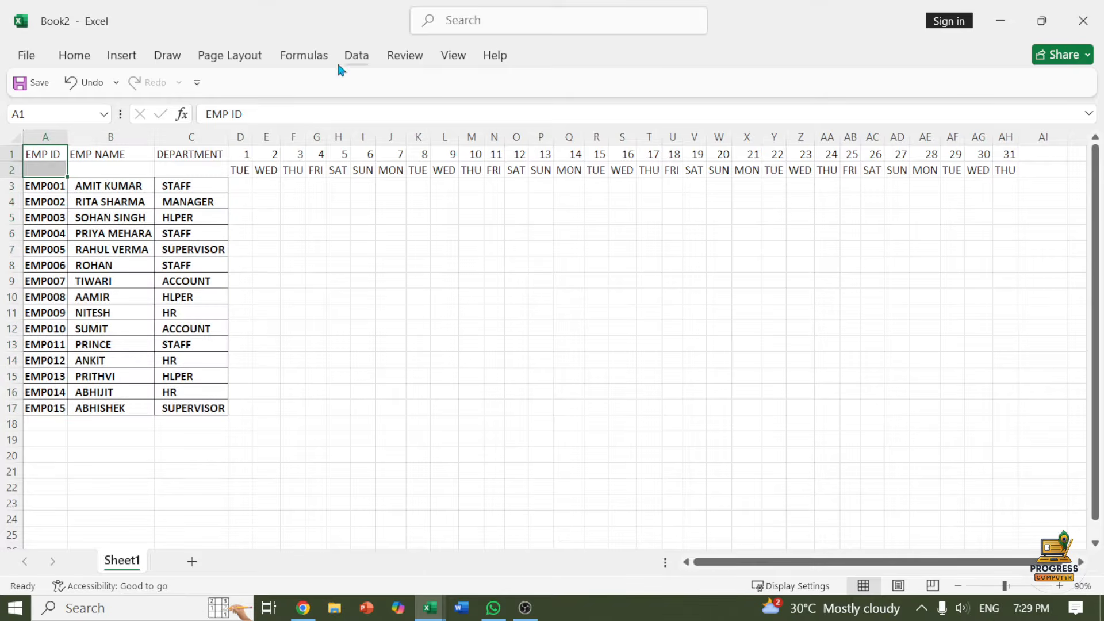
pyautogui.click(83, 59)
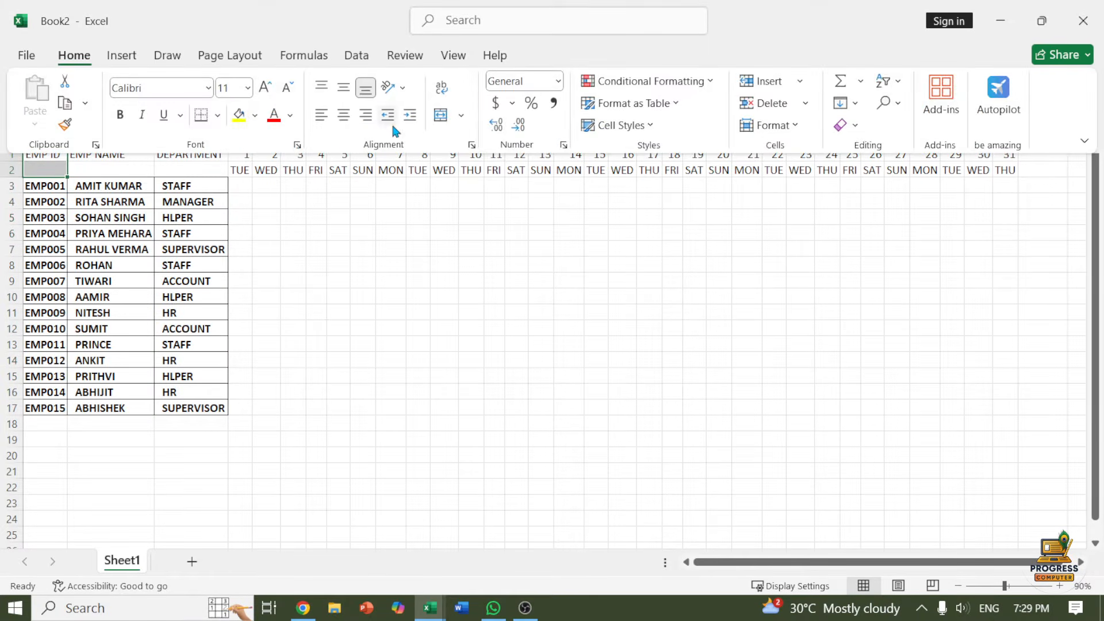
pyautogui.click(440, 115)
pyautogui.click(105, 164)
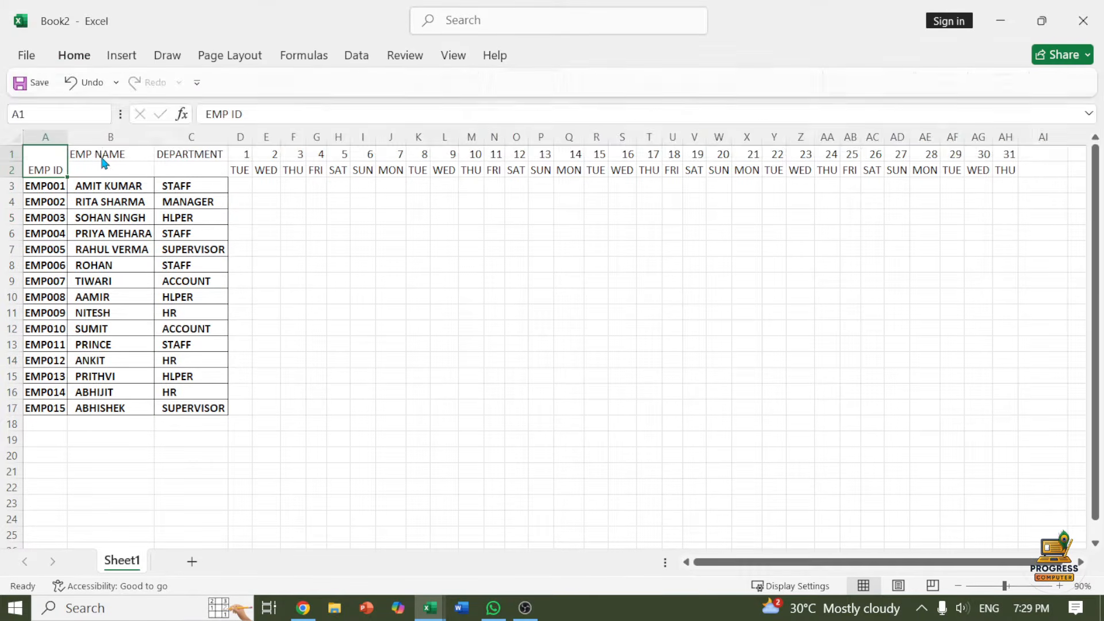
pyautogui.click(93, 147)
pyautogui.moveTo(93, 149); pyautogui.dragTo(95, 168)
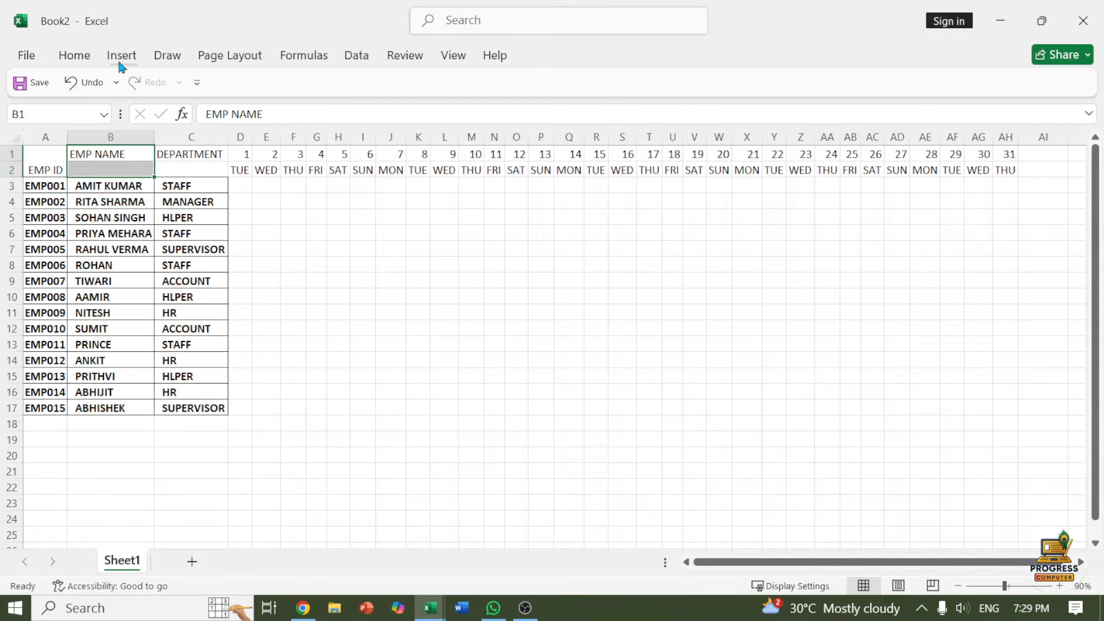
pyautogui.click(95, 59)
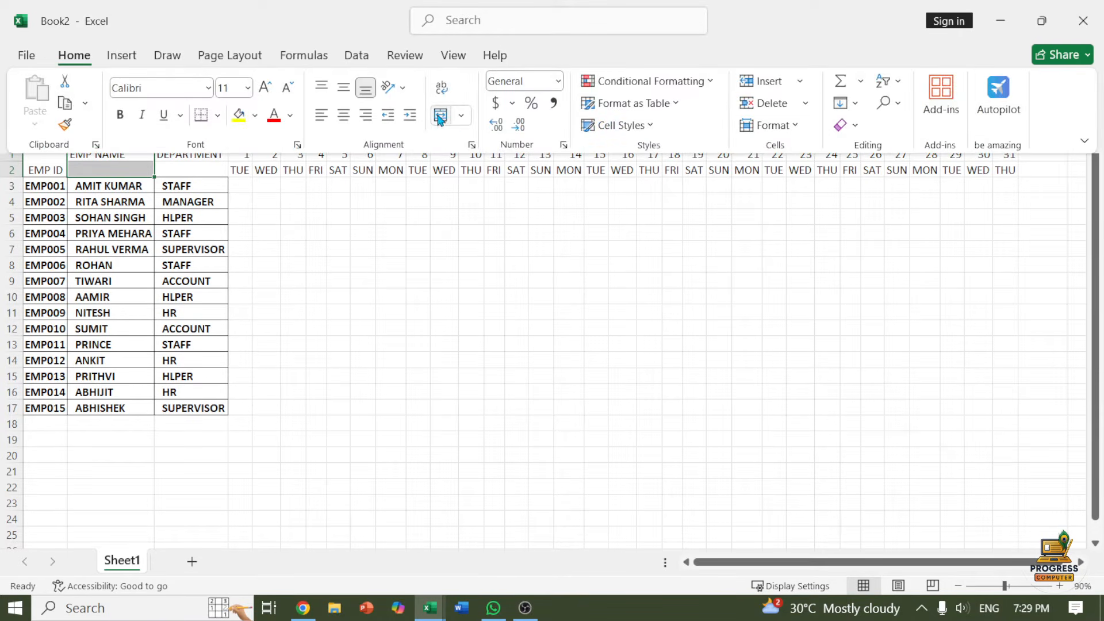
pyautogui.click(440, 116)
# Step: Merge and center the DEPARTMENT header across cells C1:C2
pyautogui.click(192, 153)
pyautogui.click(192, 151)
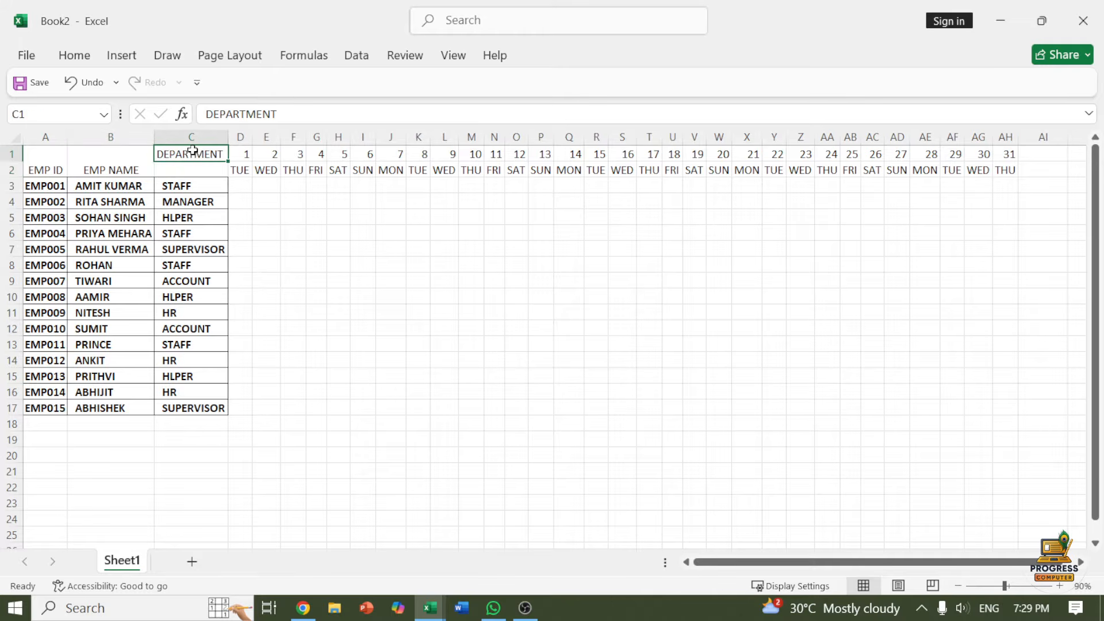
pyautogui.moveTo(192, 151); pyautogui.dragTo(192, 169)
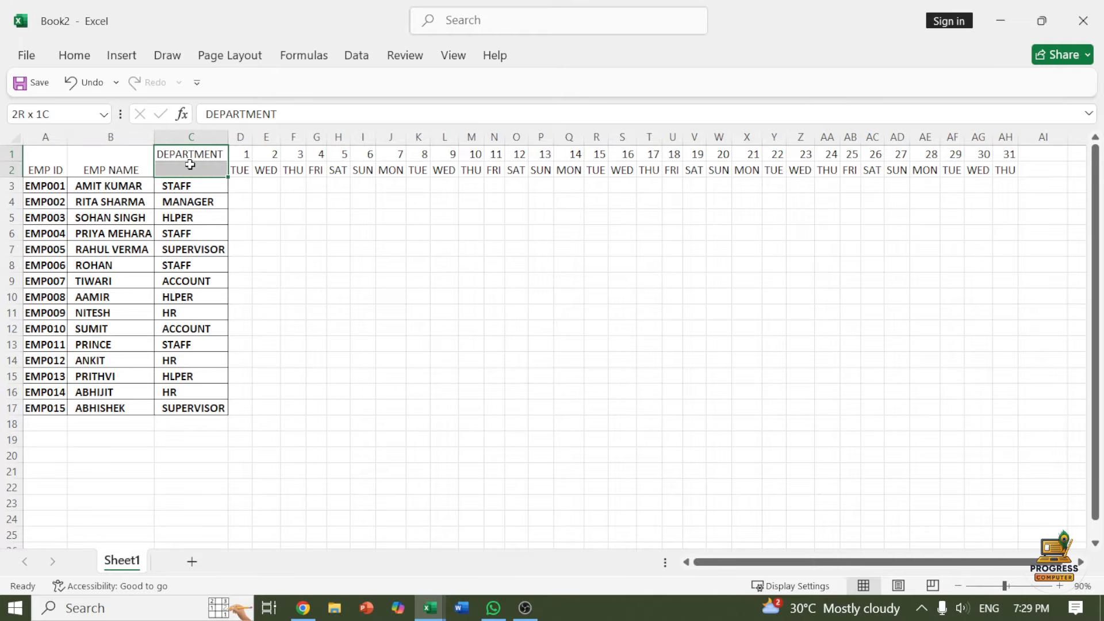
pyautogui.click(89, 61)
pyautogui.click(441, 115)
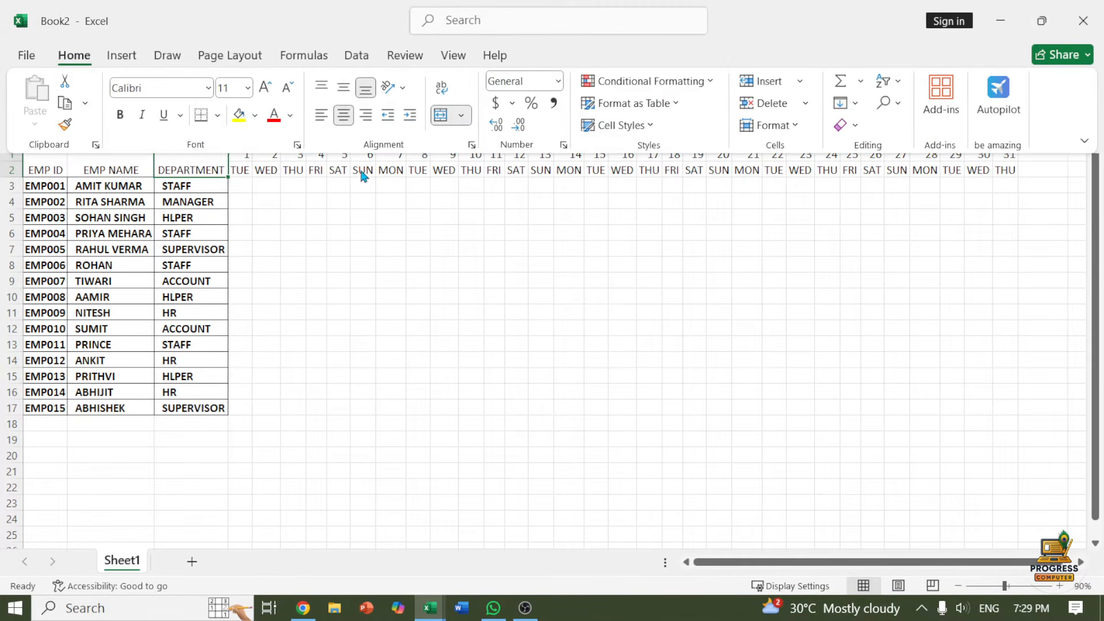
pyautogui.click(173, 183)
# Step: Center the header rows A1:AH2 both vertically and horizontally
pyautogui.moveTo(46, 161); pyautogui.dragTo(1016, 172)
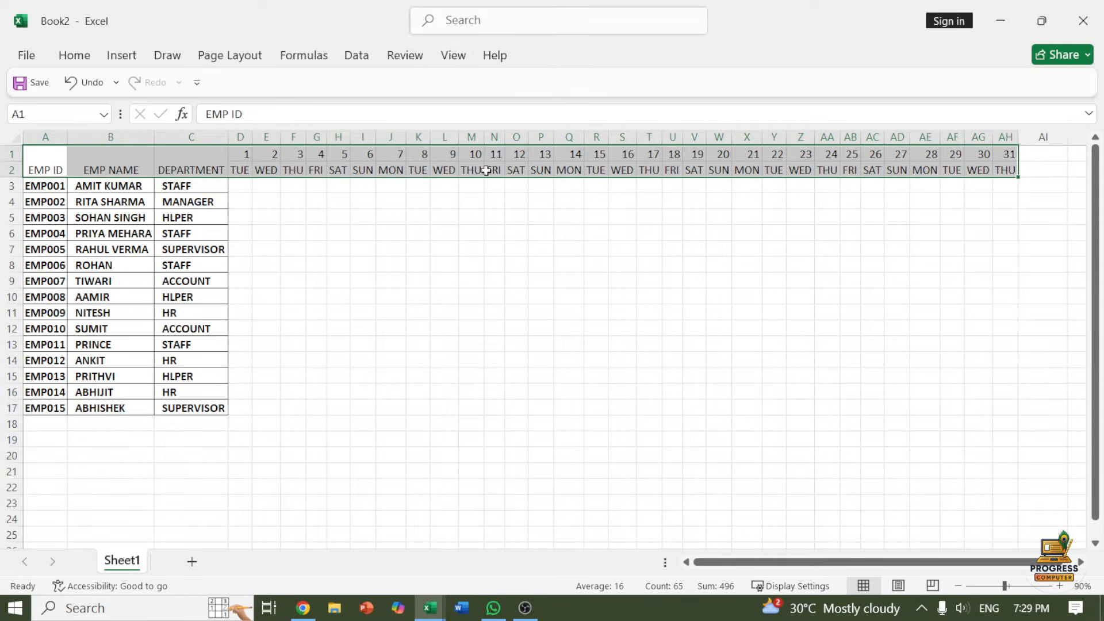
pyautogui.click(74, 56)
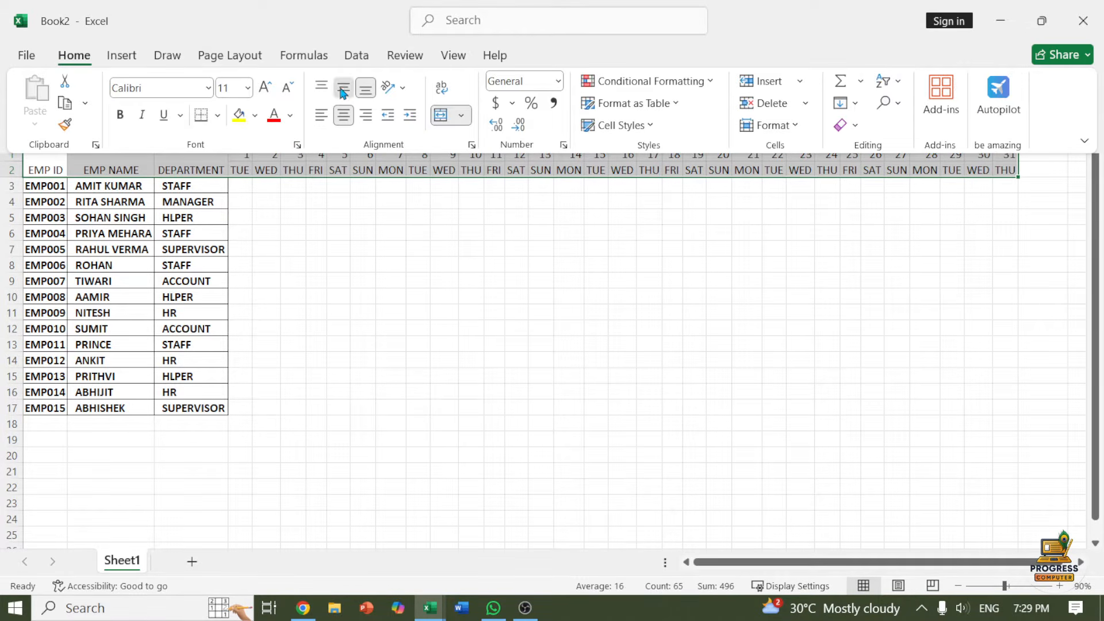
pyautogui.click(343, 88)
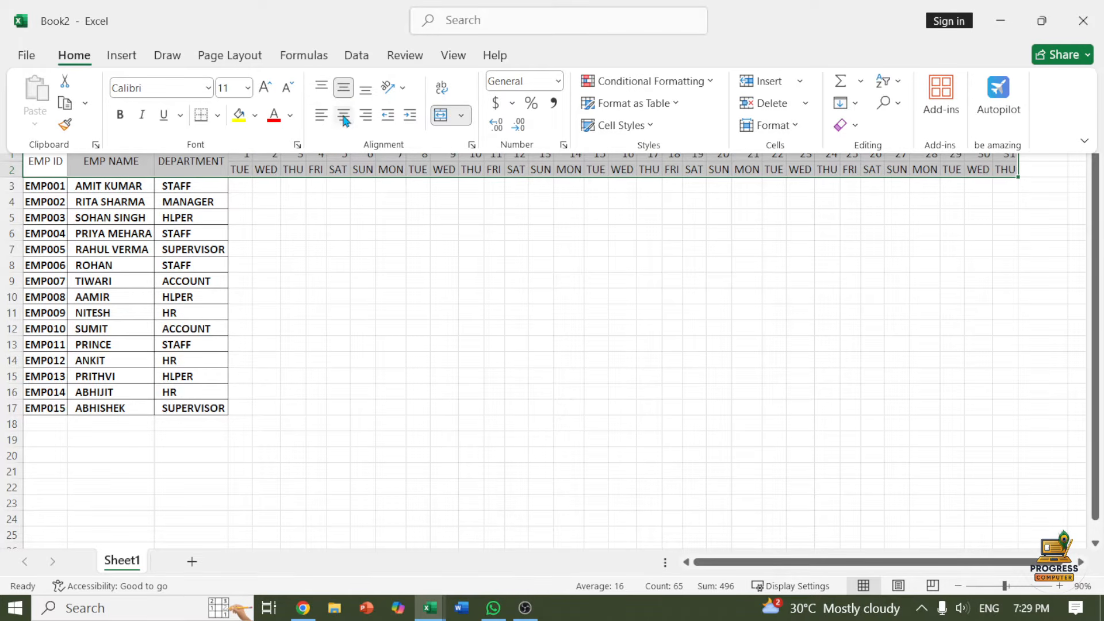
pyautogui.click(343, 115)
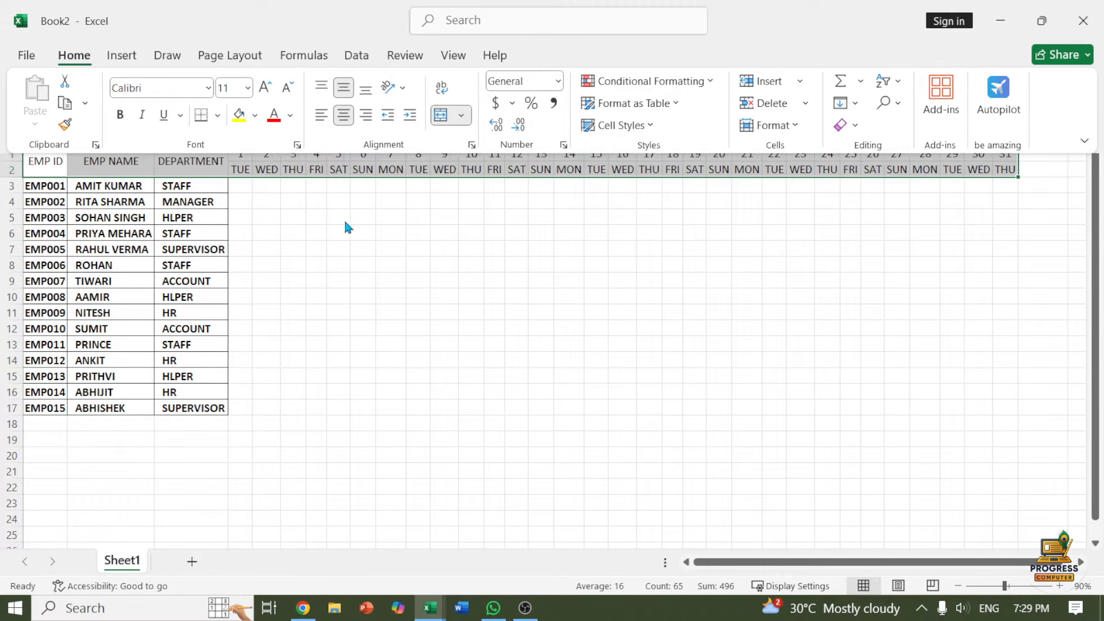
pyautogui.click(327, 204)
pyautogui.click(316, 217)
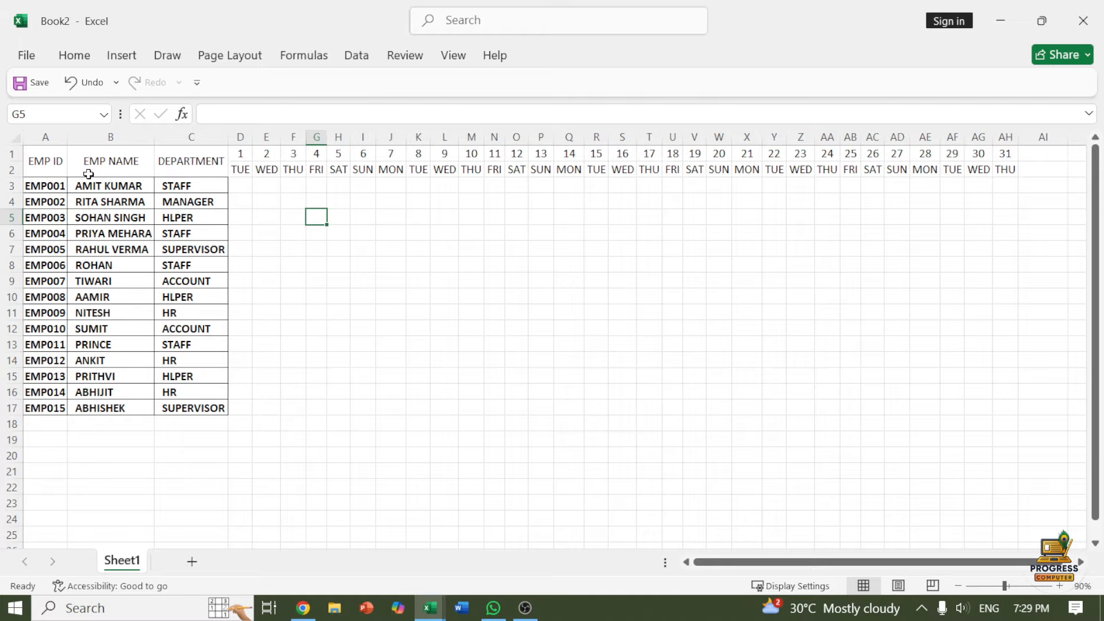
# Step: Make the header text in A1:AH2 bold
pyautogui.moveTo(62, 164); pyautogui.dragTo(1012, 164)
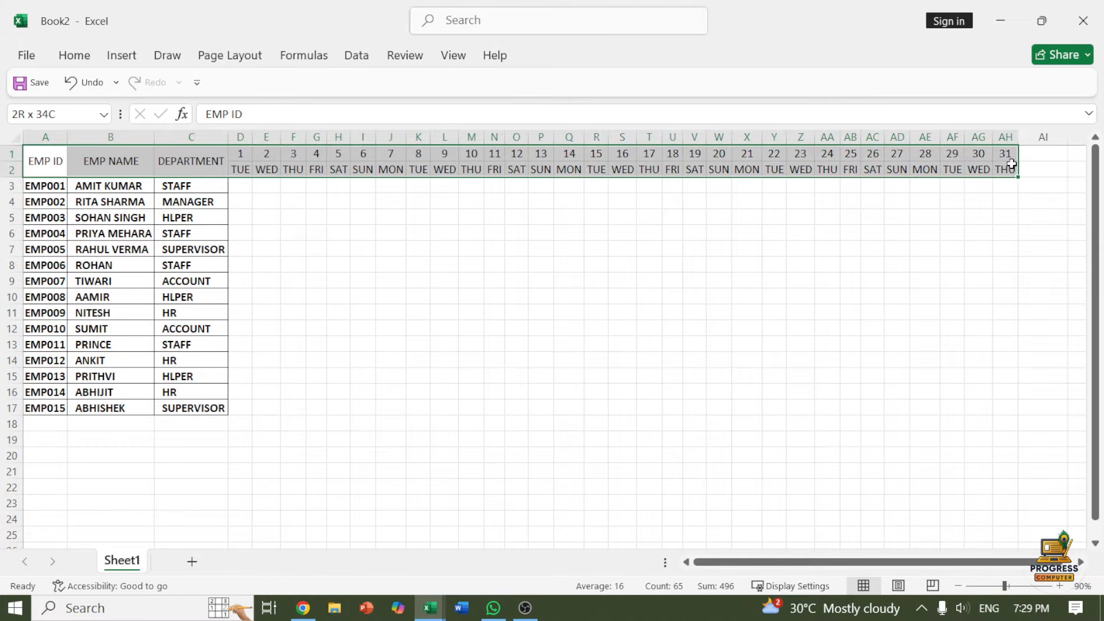
pyautogui.click(74, 55)
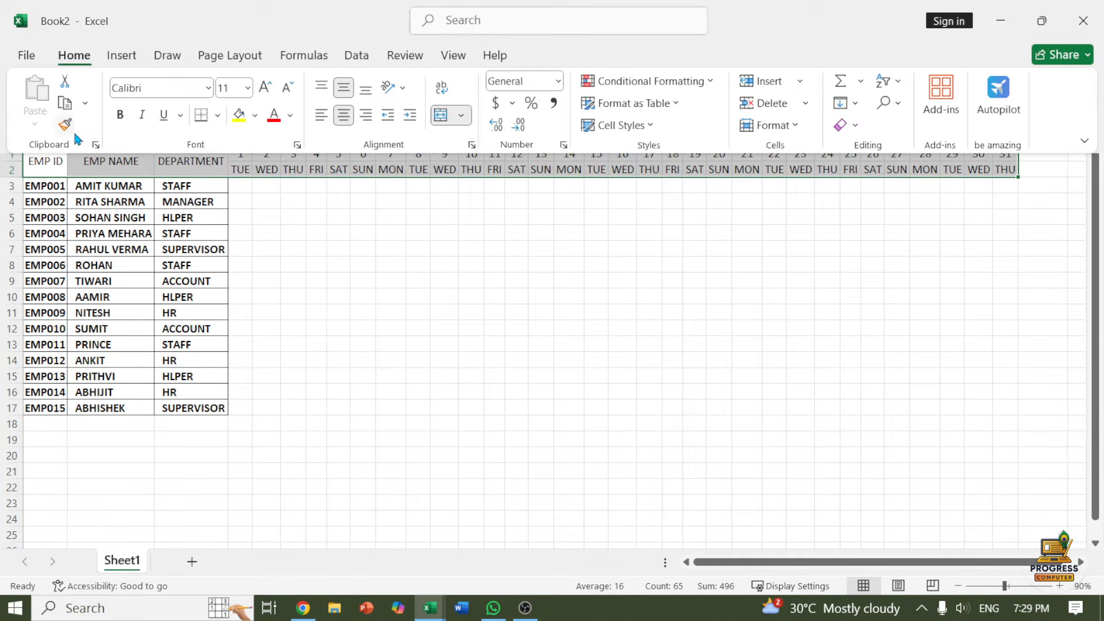
pyautogui.click(120, 117)
pyautogui.click(297, 226)
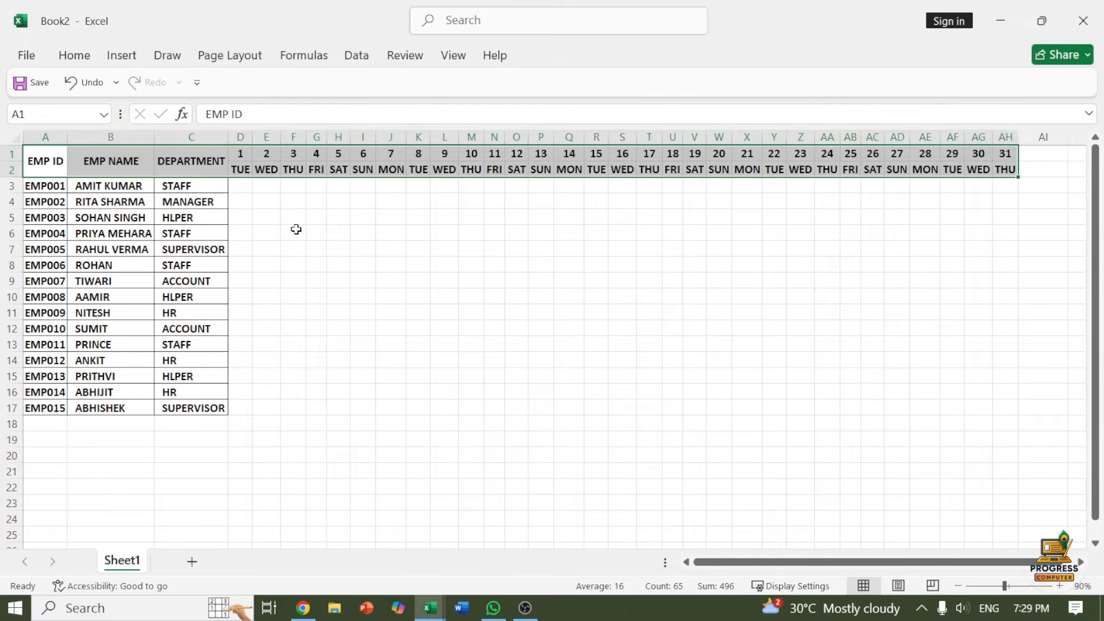
pyautogui.click(295, 230)
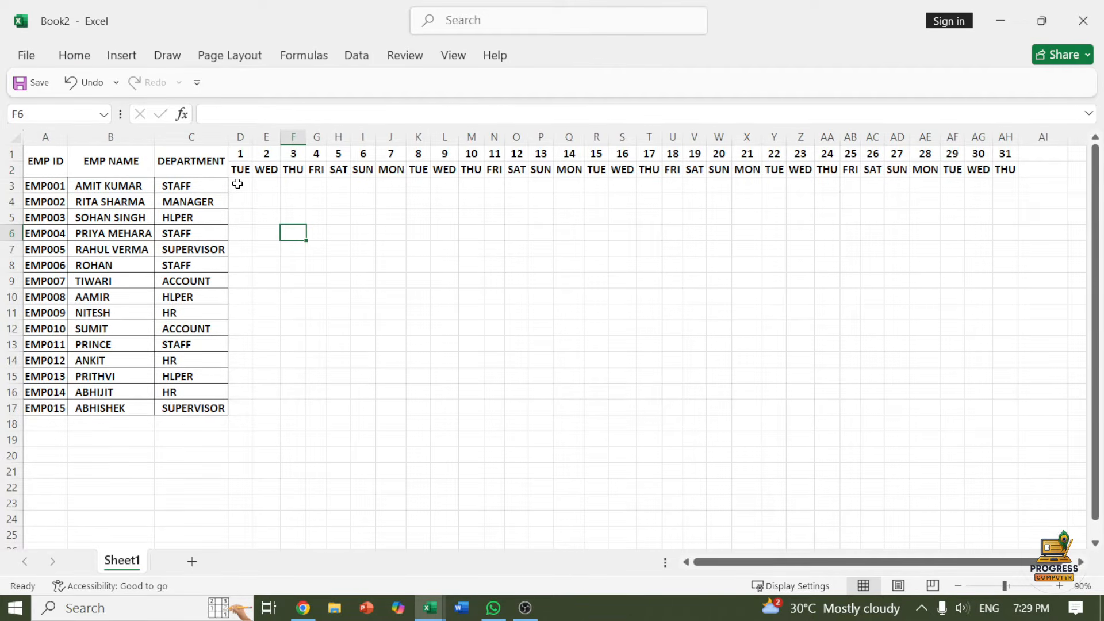
# Step: Enter P in cell D3 and fill it across all employees and days, through D3:AH17
pyautogui.moveTo(237, 184); pyautogui.dragTo(632, 413)
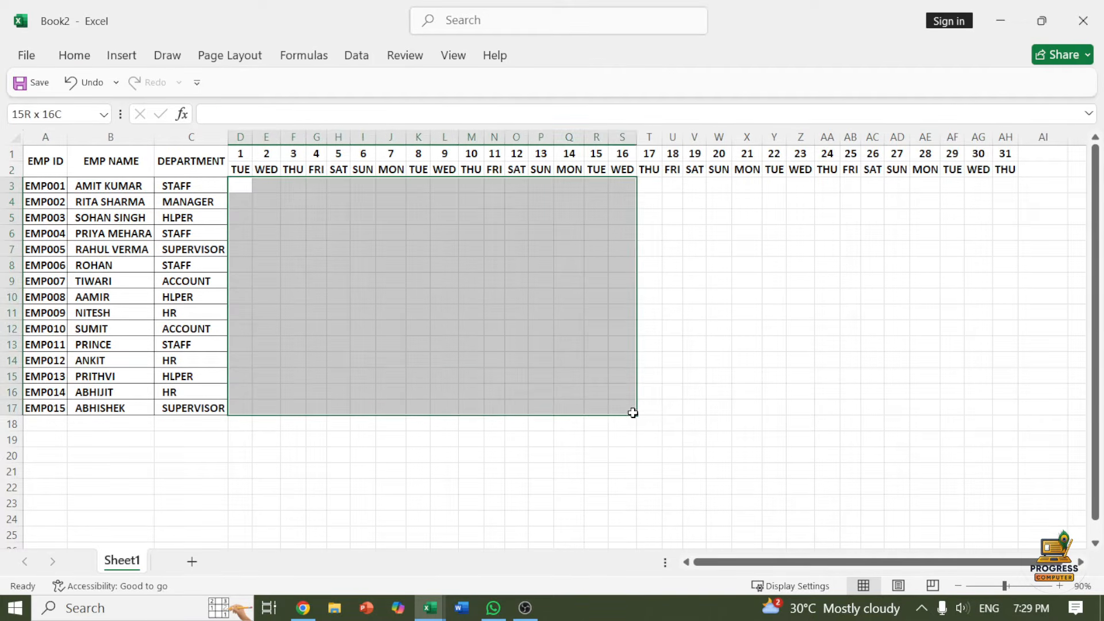
pyautogui.click(239, 185)
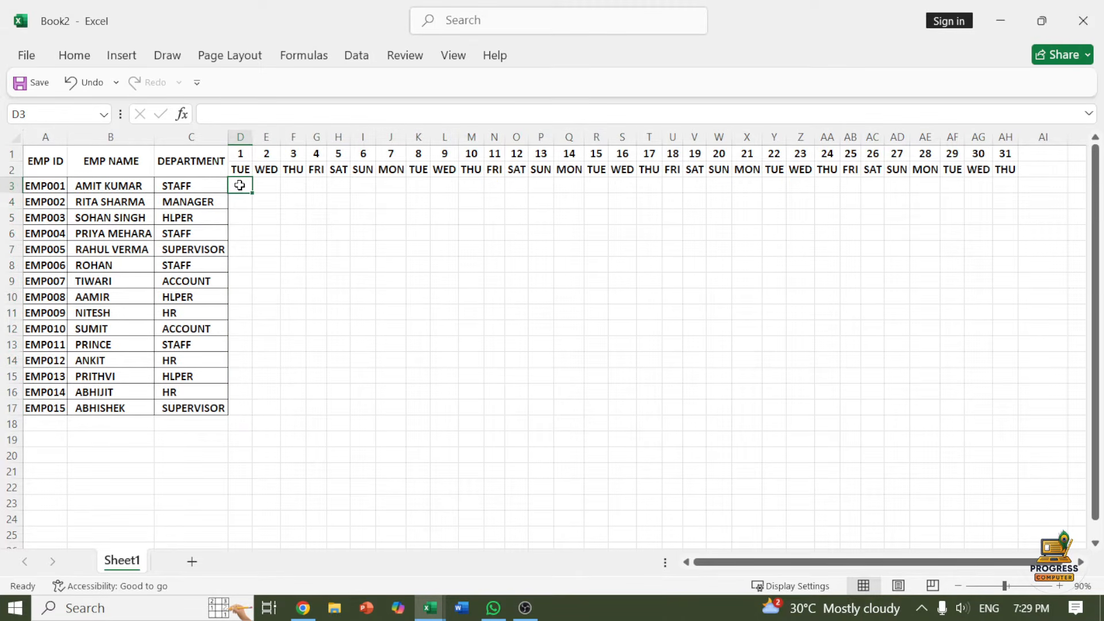
pyautogui.write('P')
pyautogui.press('Return')
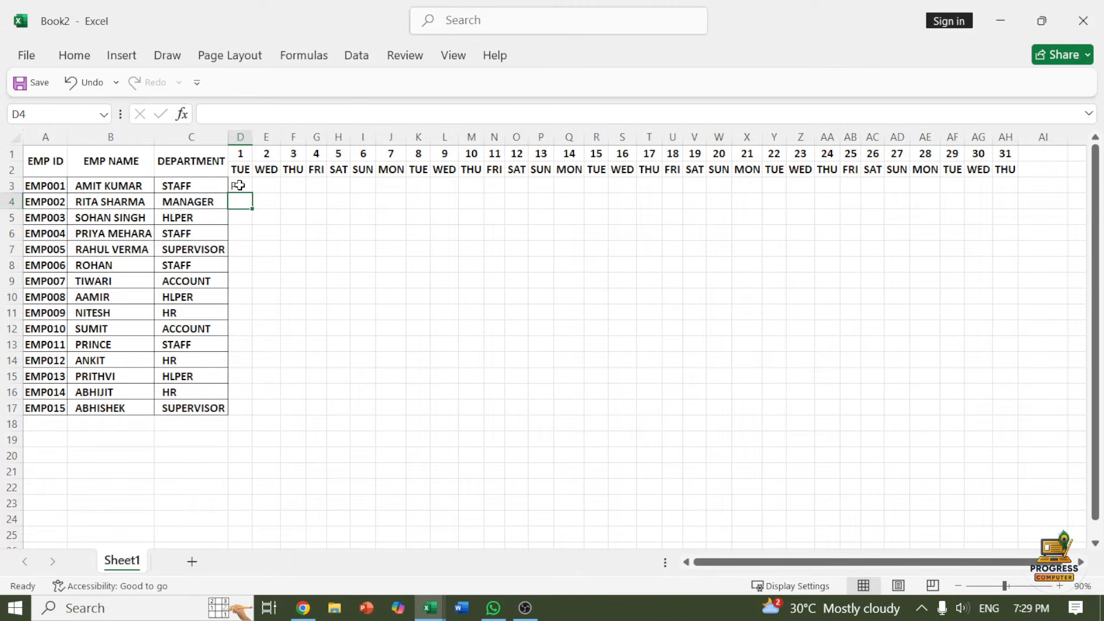
pyautogui.click(239, 185)
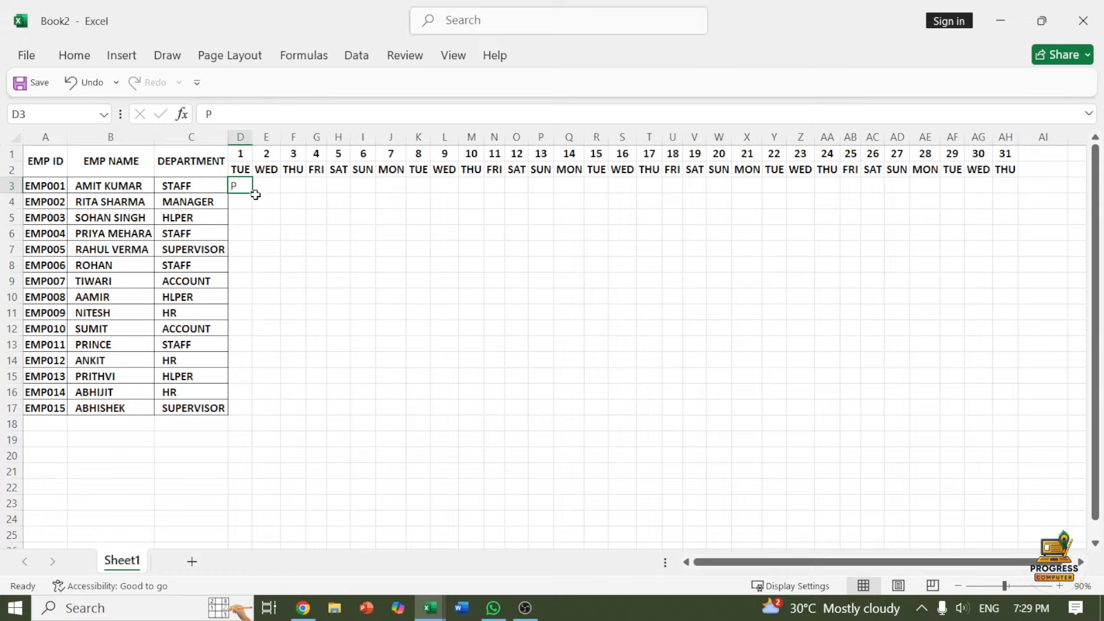
pyautogui.moveTo(255, 194); pyautogui.dragTo(999, 418)
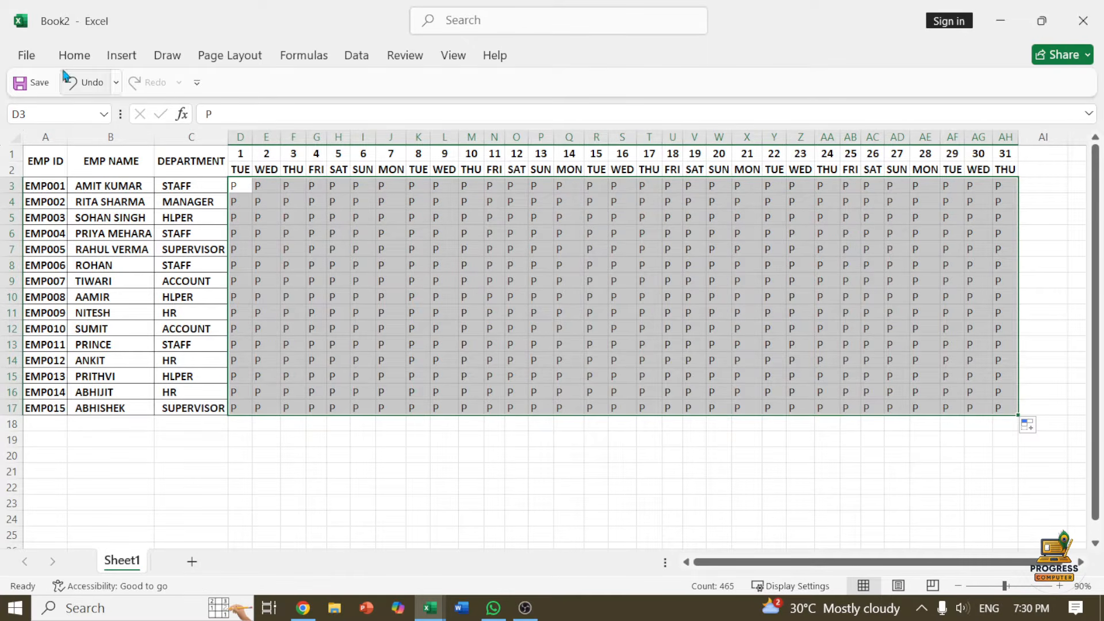
# Step: Format the attendance marks in D3:AH17 with centered, middle-aligned bold text and all borders
pyautogui.click(74, 56)
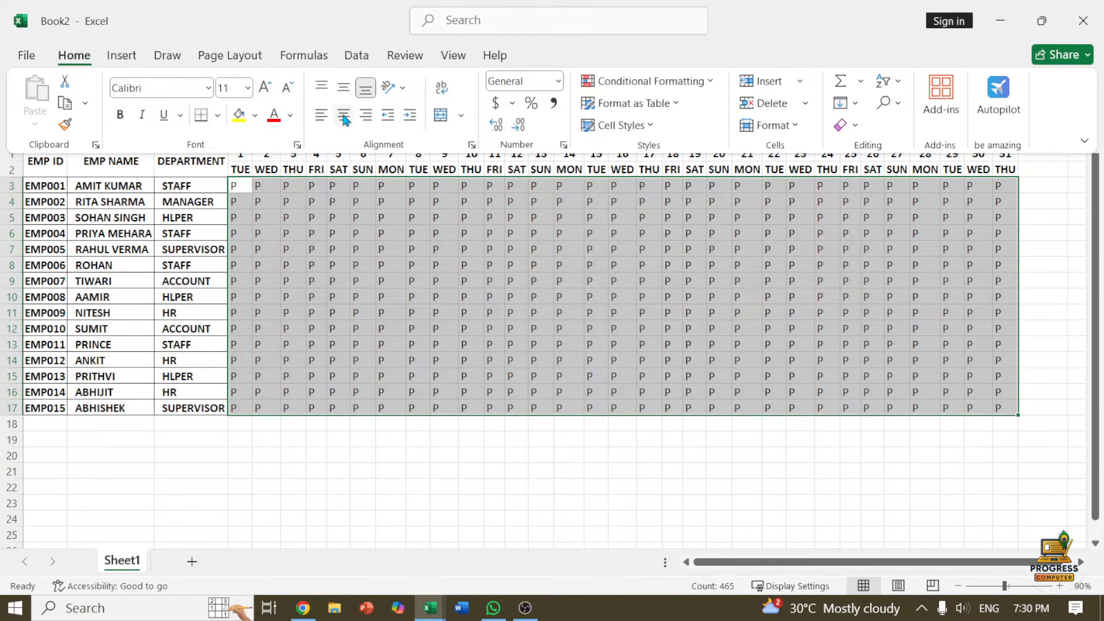
pyautogui.click(343, 118)
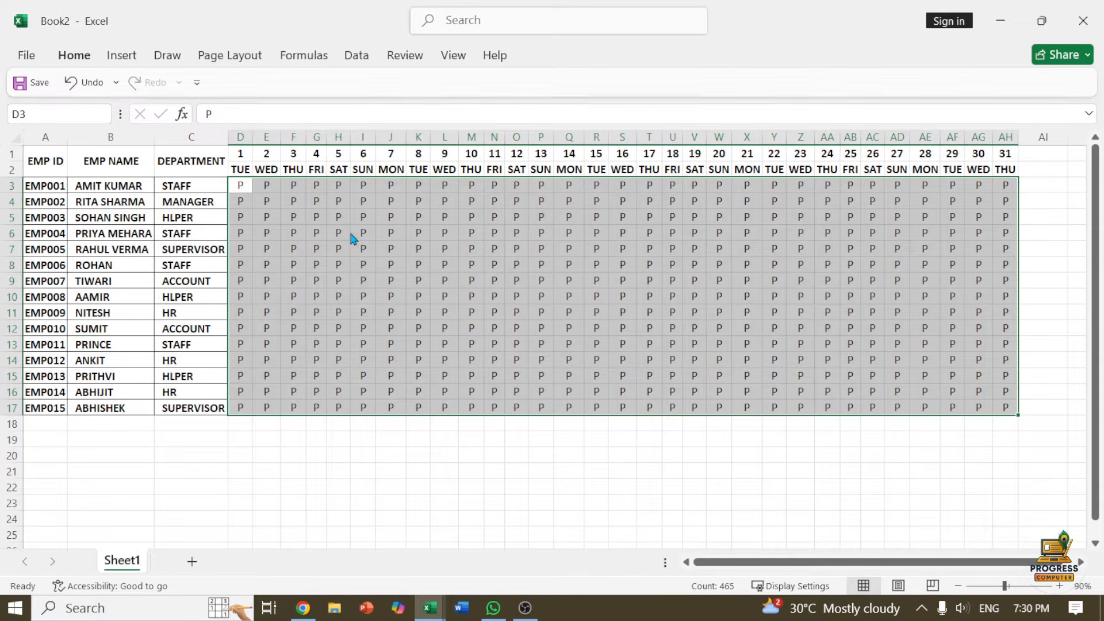
pyautogui.click(72, 57)
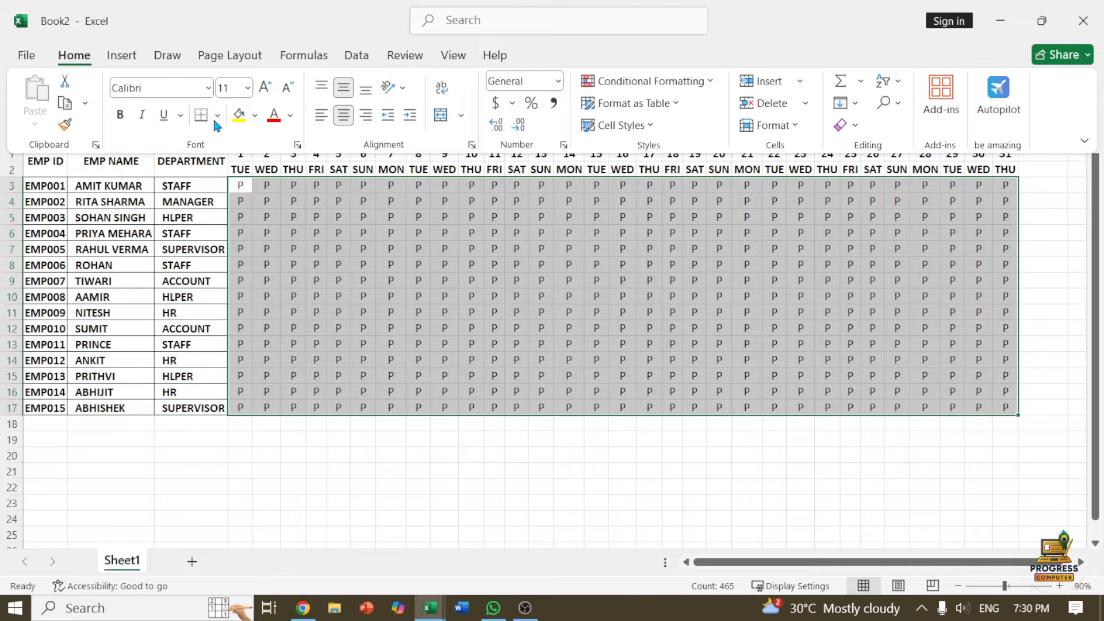
pyautogui.click(217, 116)
pyautogui.click(235, 290)
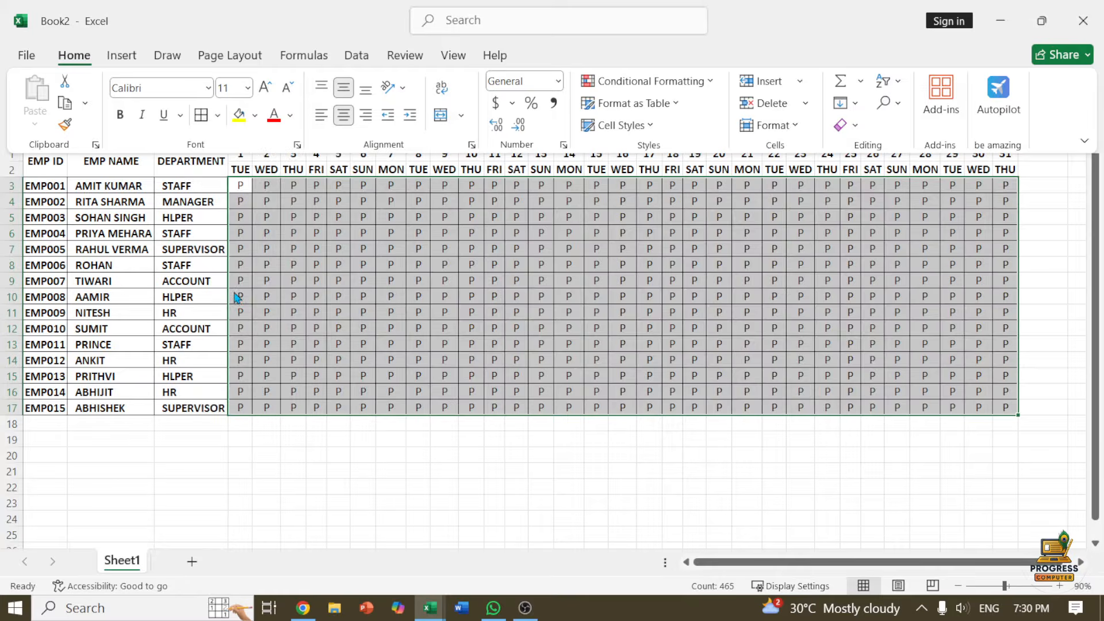
pyautogui.click(120, 116)
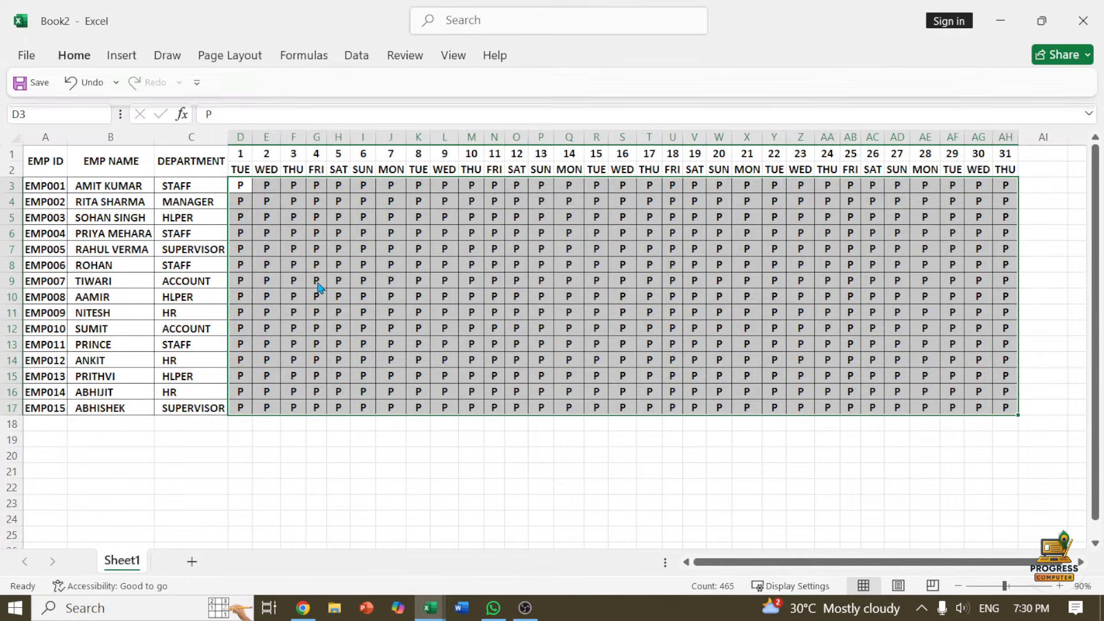
pyautogui.click(309, 276)
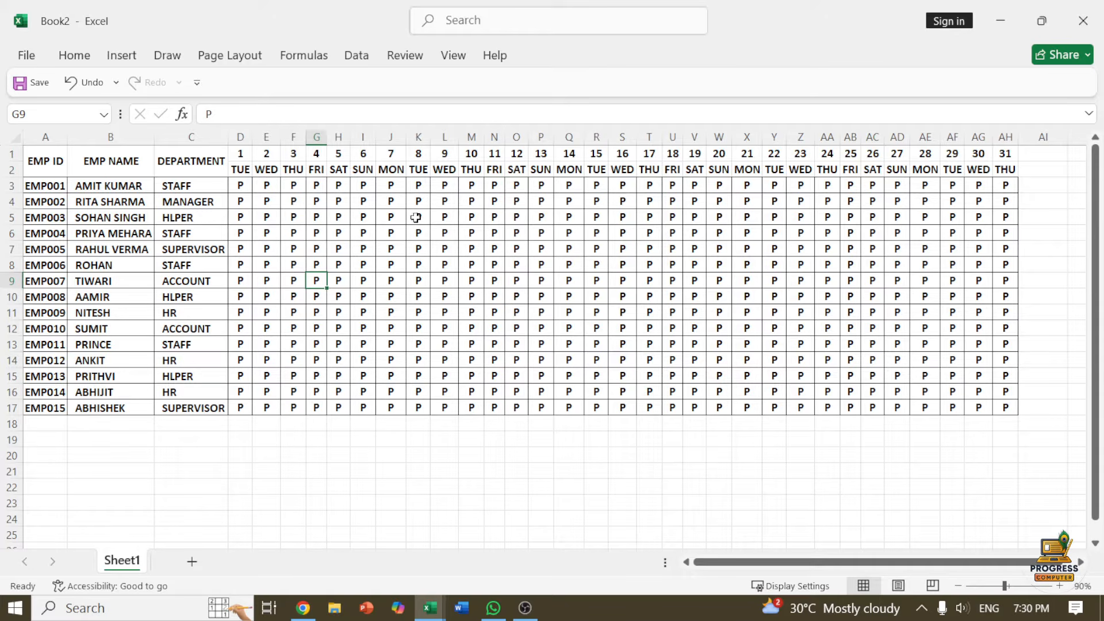
pyautogui.moveTo(441, 188); pyautogui.dragTo(599, 299)
pyautogui.click(524, 355)
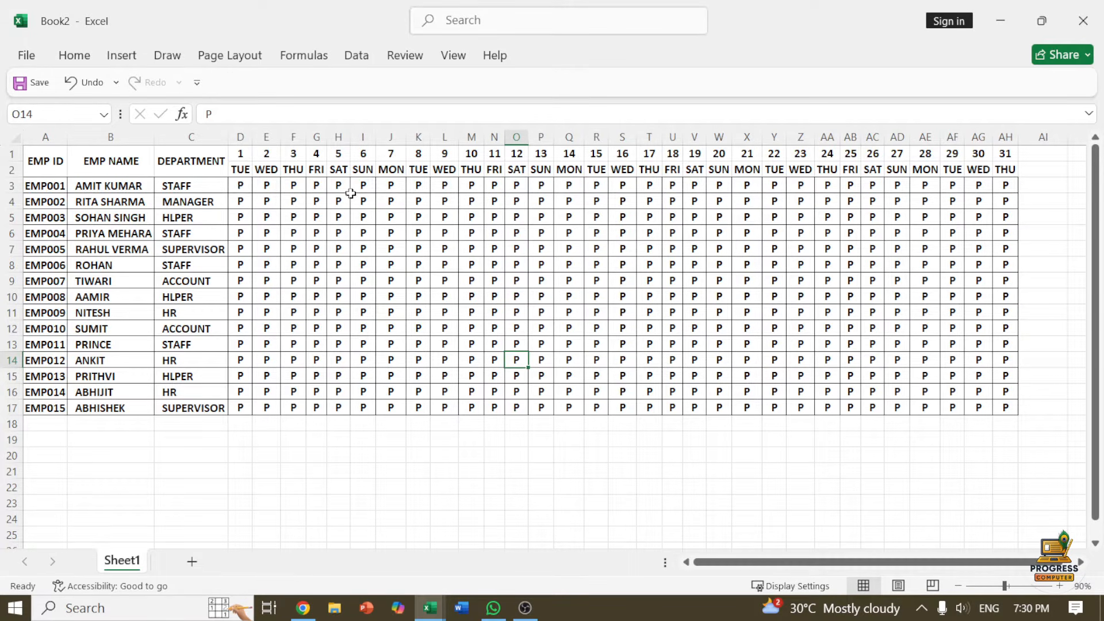
# Step: Mark Sunday the 6th as a holiday by entering H in cell I3 and filling it down to I17
pyautogui.moveTo(362, 185); pyautogui.dragTo(365, 406)
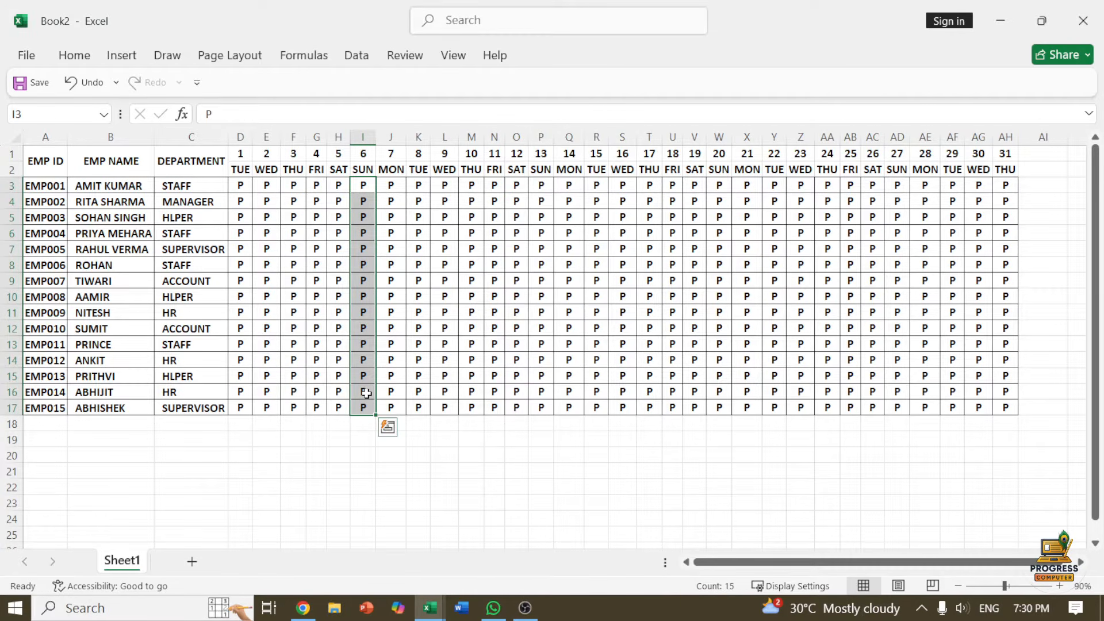
pyautogui.click(358, 184)
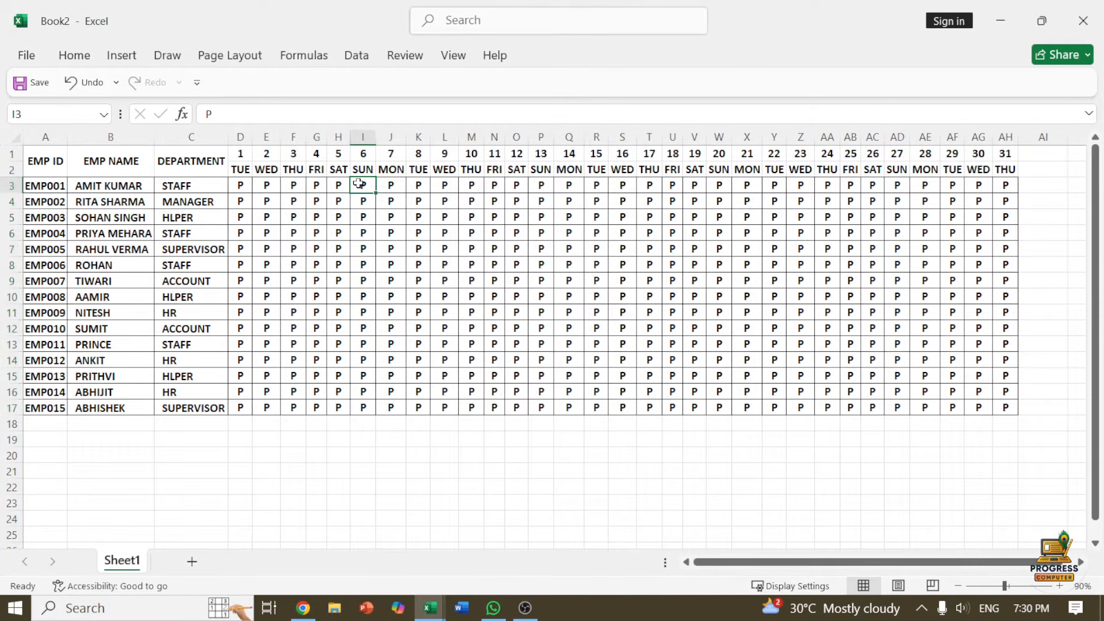
pyautogui.write('H')
pyautogui.press('Return')
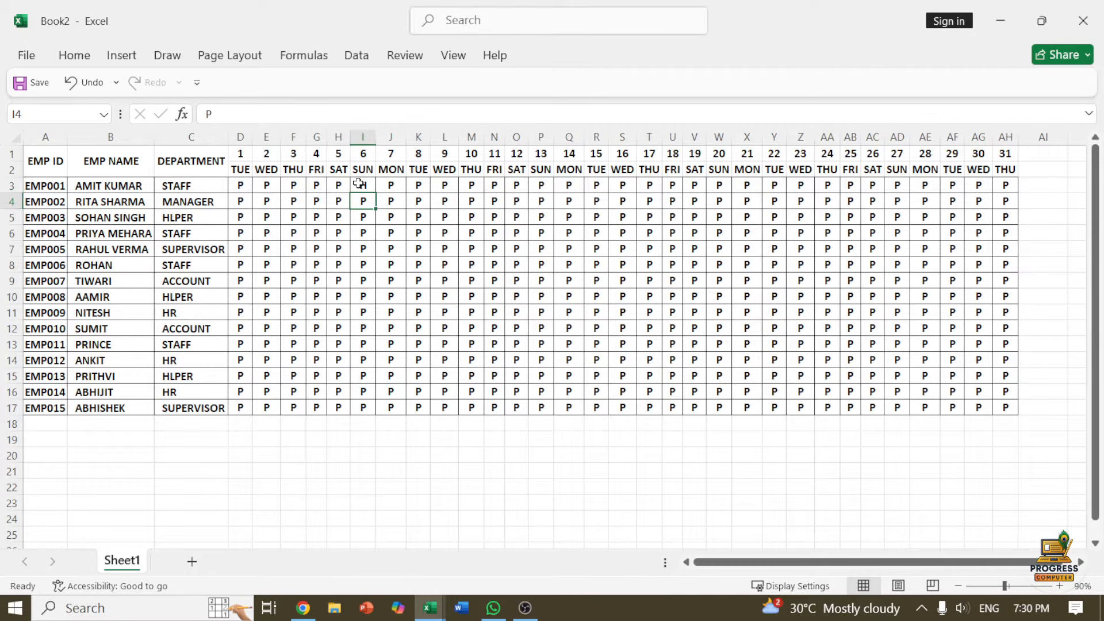
pyautogui.click(359, 184)
pyautogui.moveTo(376, 193); pyautogui.dragTo(382, 413)
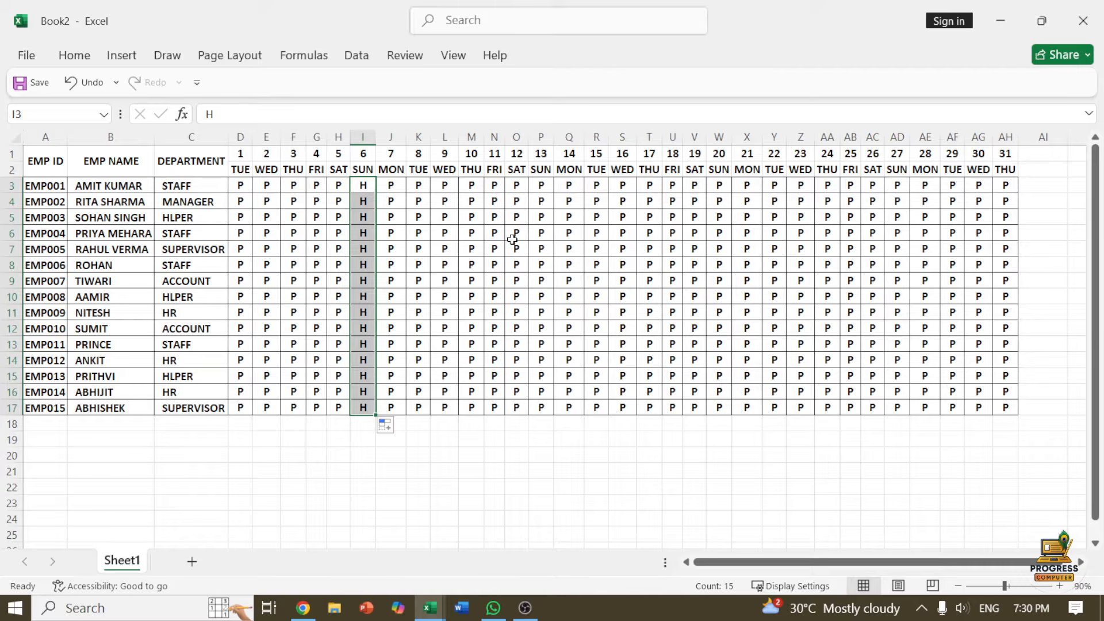
# Step: Fill the Sunday the 6th holiday cells I3:I17 with a light orange colour
pyautogui.click(79, 56)
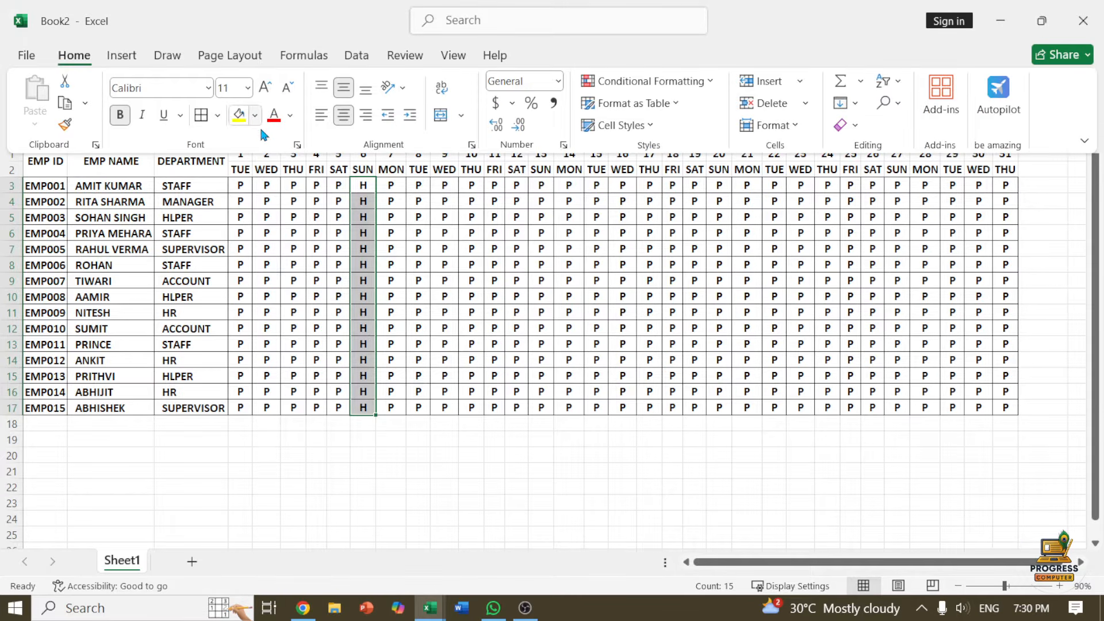
pyautogui.click(255, 117)
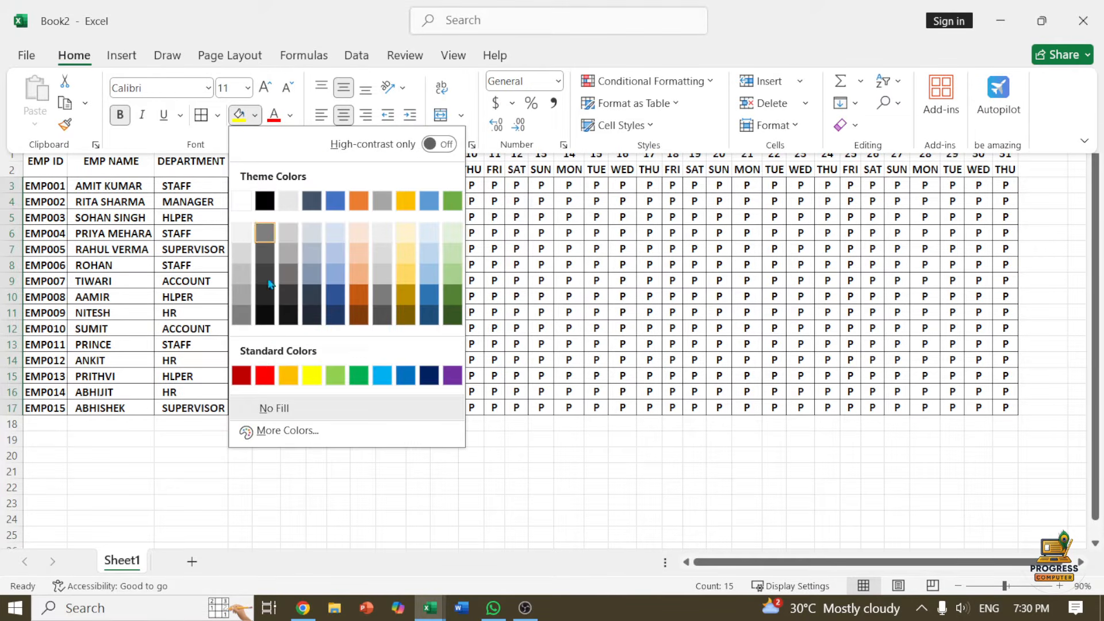
pyautogui.click(355, 252)
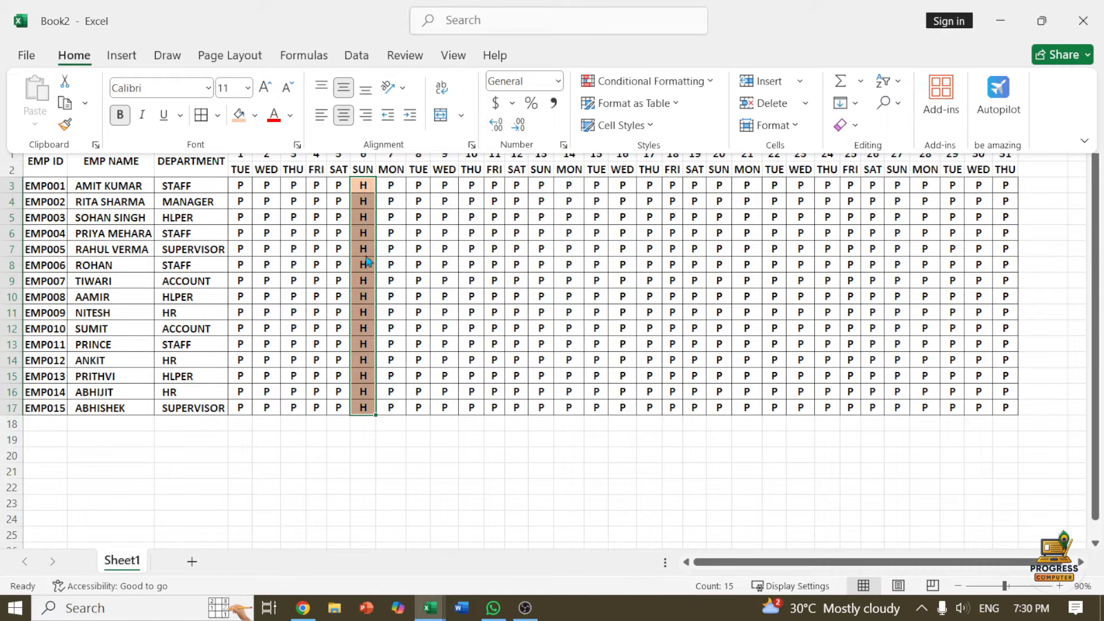
pyautogui.click(380, 226)
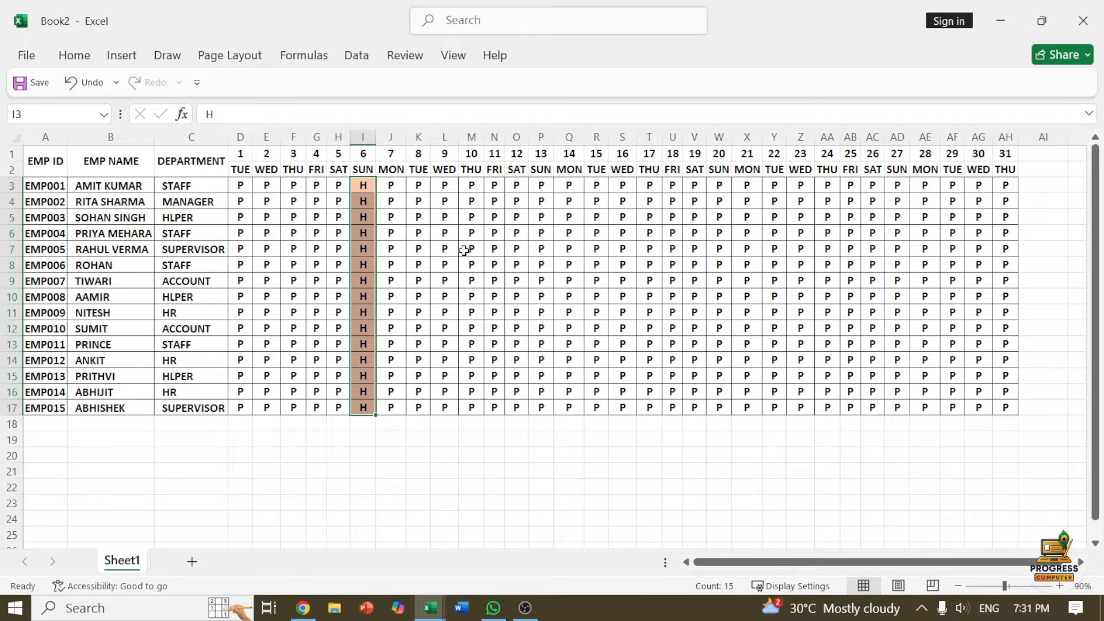
pyautogui.click(419, 232)
# Step: Rotate the weekday names in D2:AH2 upward so they read vertically
pyautogui.moveTo(238, 167); pyautogui.dragTo(999, 166)
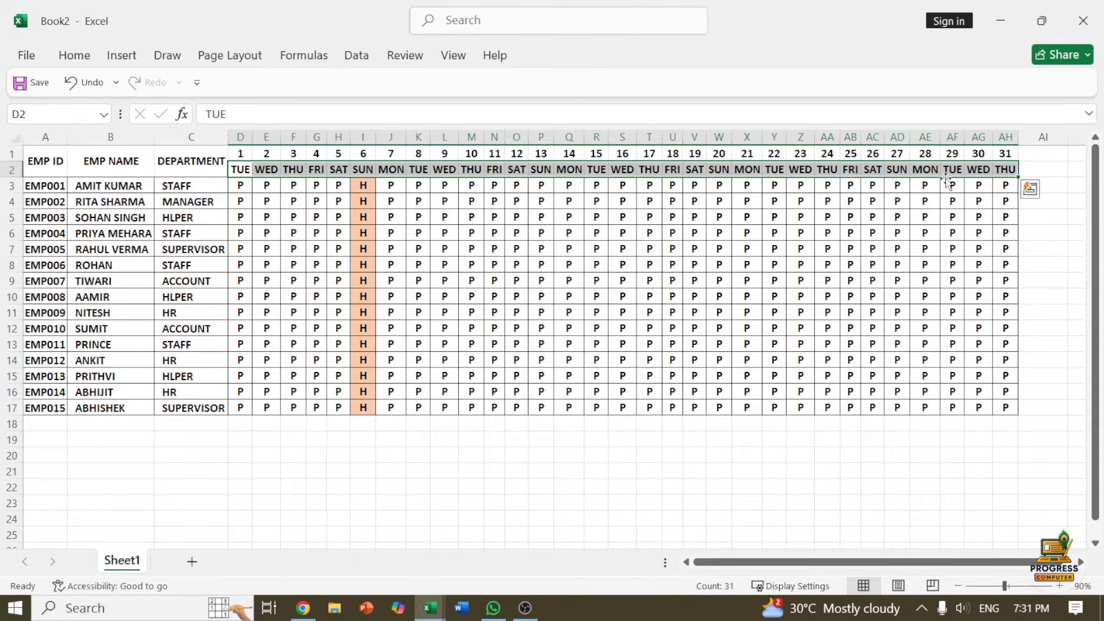
pyautogui.click(89, 59)
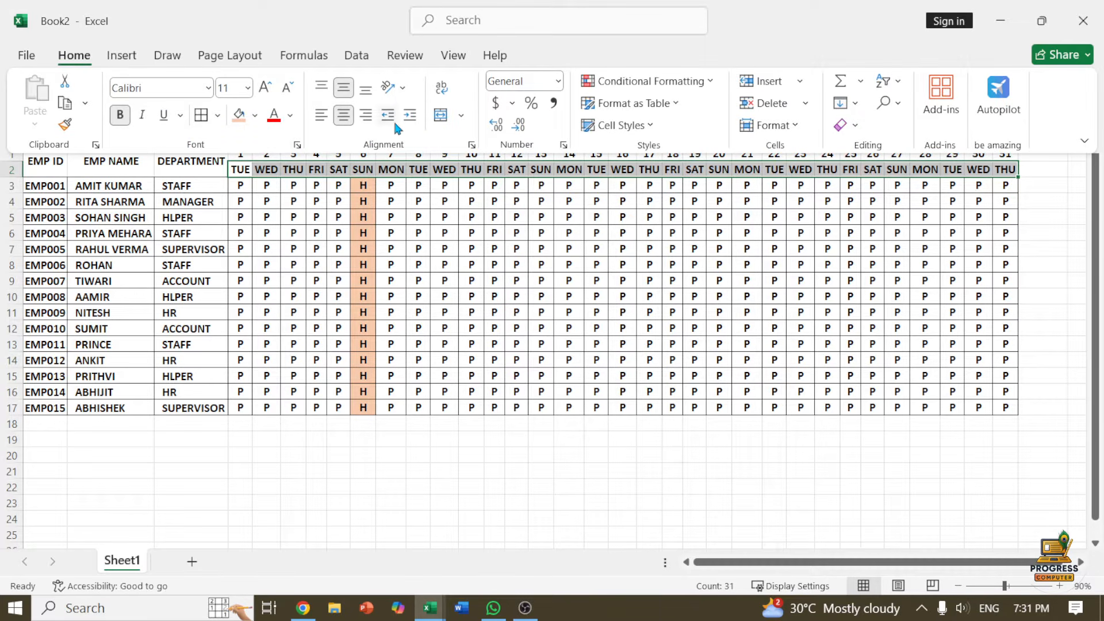
pyautogui.click(394, 86)
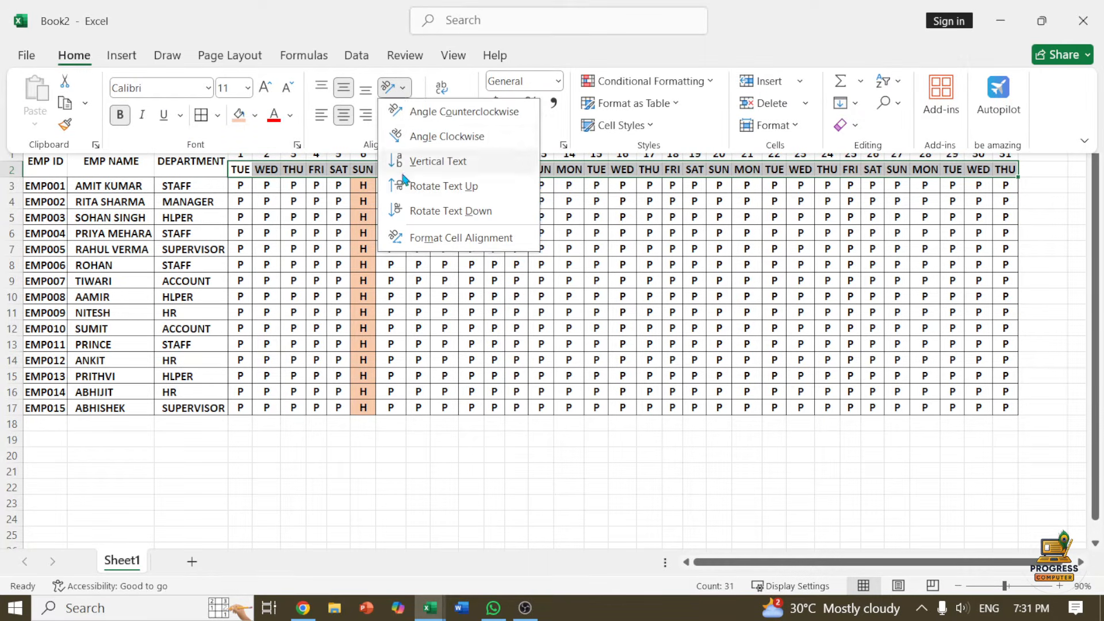
pyautogui.click(430, 191)
pyautogui.hotkey('ctrl', 'F1')
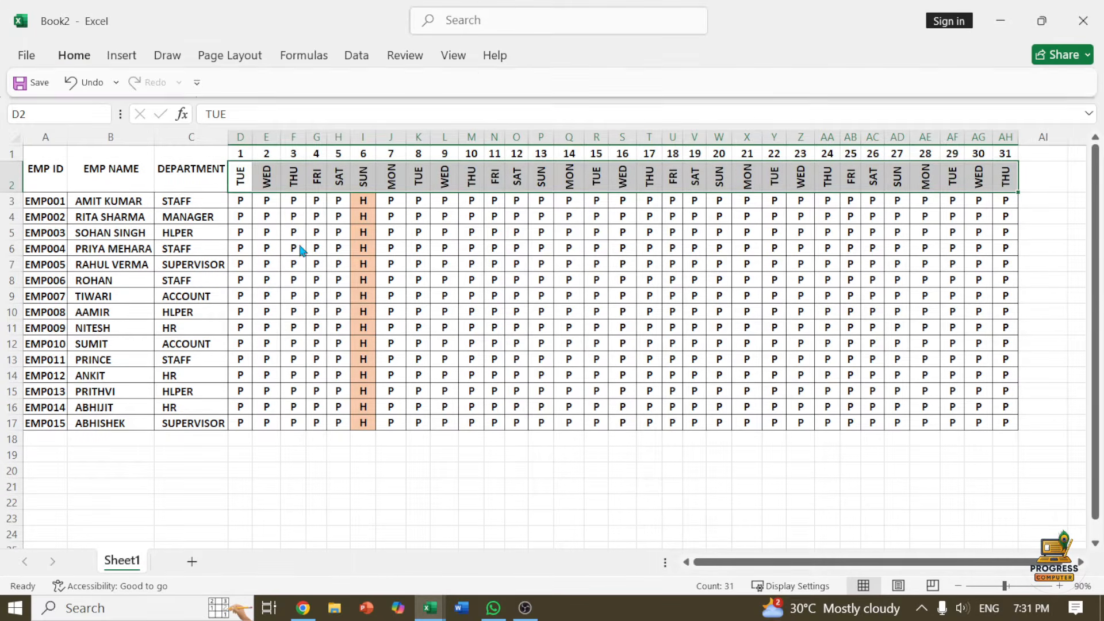
# Step: Auto-fit the width of all columns in the sheet to their contents
pyautogui.click(16, 140)
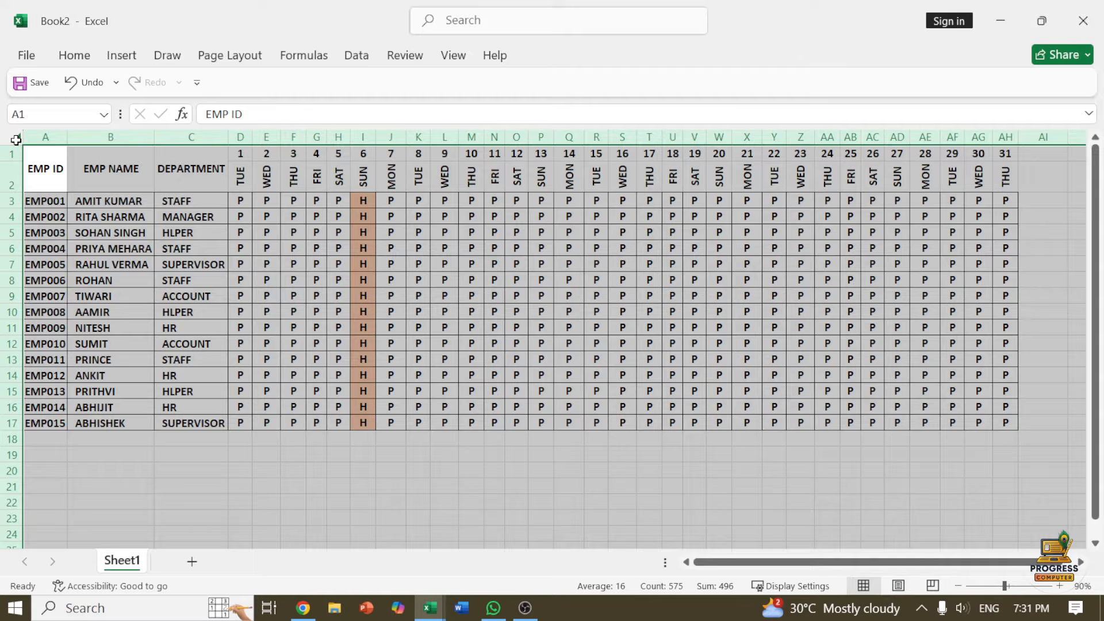
pyautogui.doubleClick(279, 138)
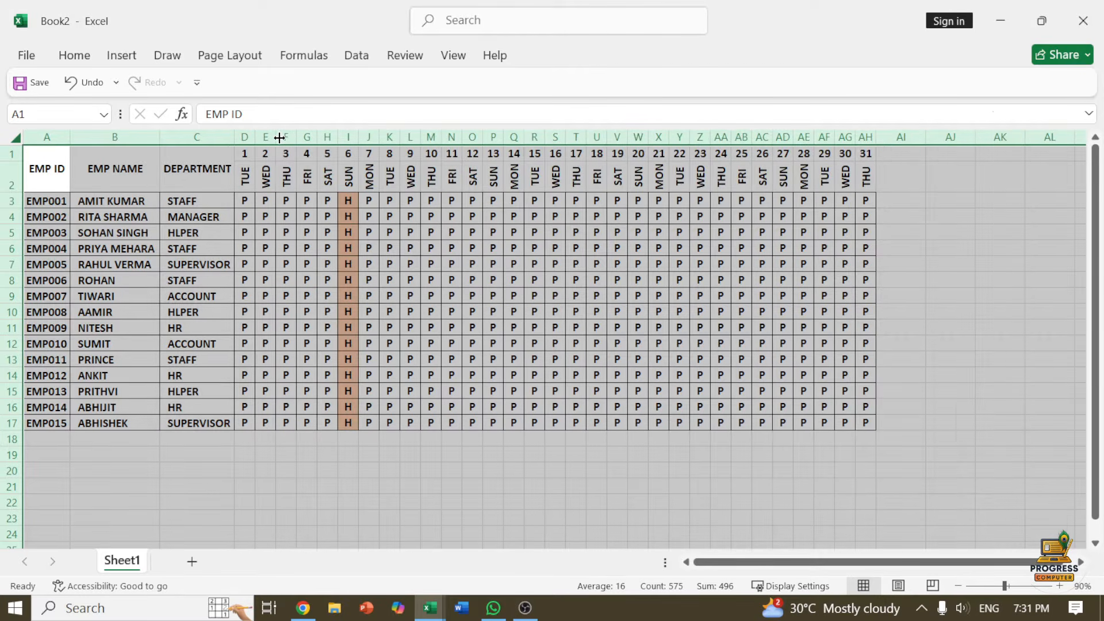
pyautogui.click(493, 264)
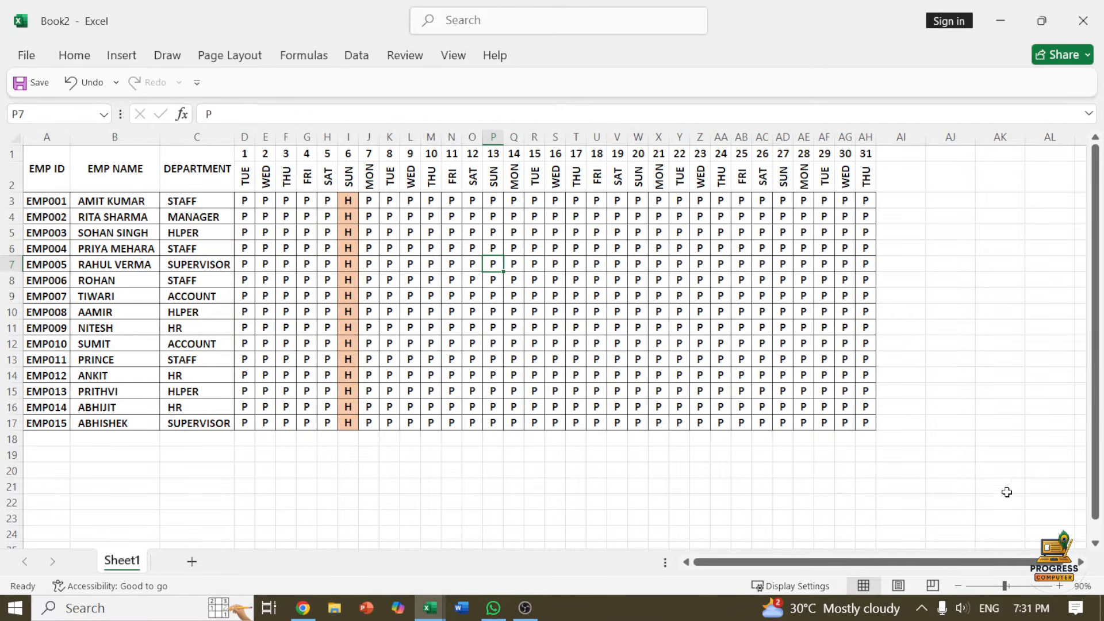
# Step: Fill the header rows A1:AH2 with the standard yellow colour
pyautogui.click(1059, 585)
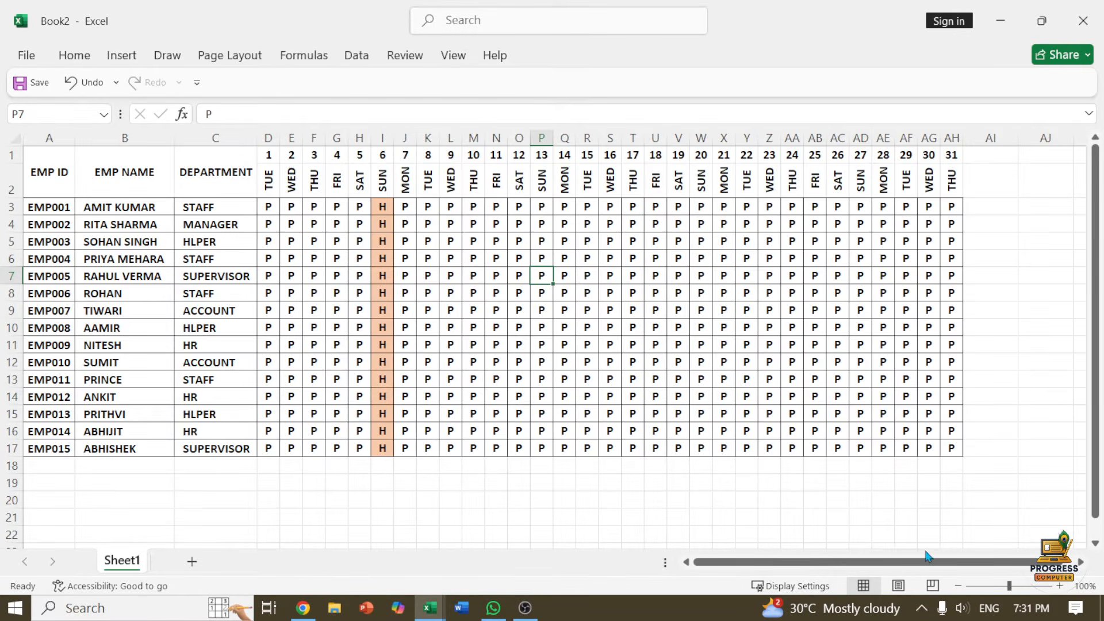
pyautogui.click(957, 586)
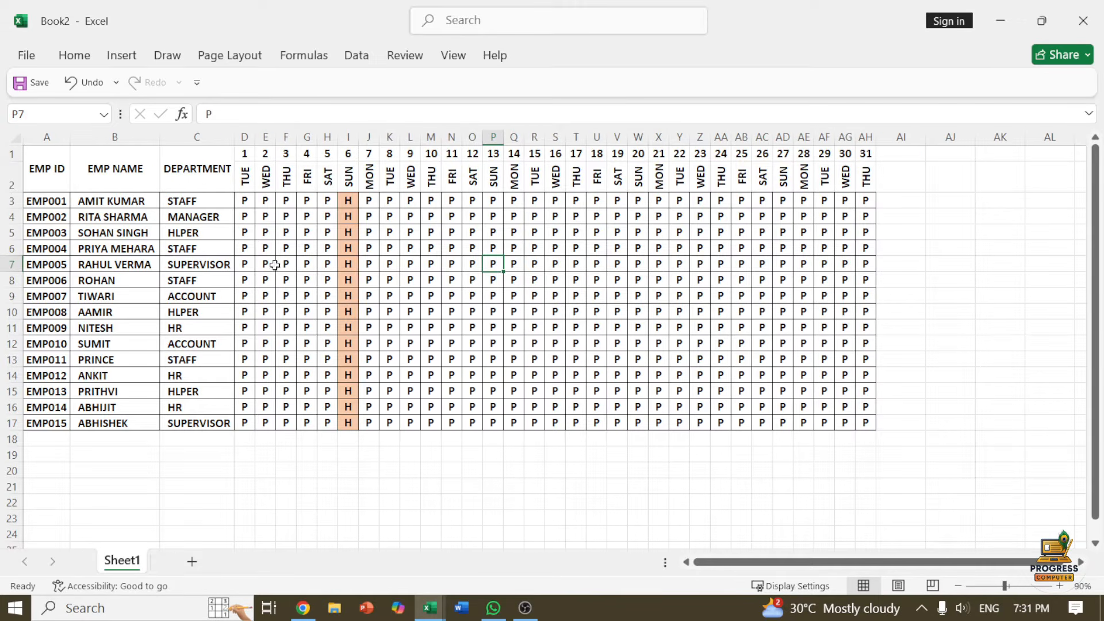
pyautogui.moveTo(27, 173); pyautogui.dragTo(873, 173)
pyautogui.click(75, 55)
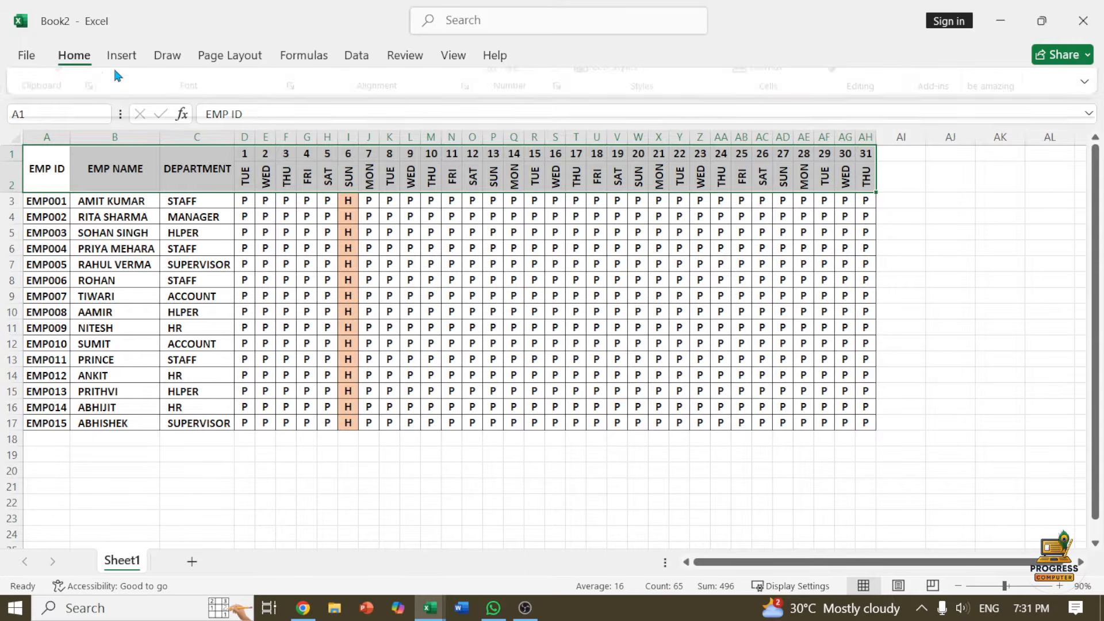
pyautogui.click(255, 115)
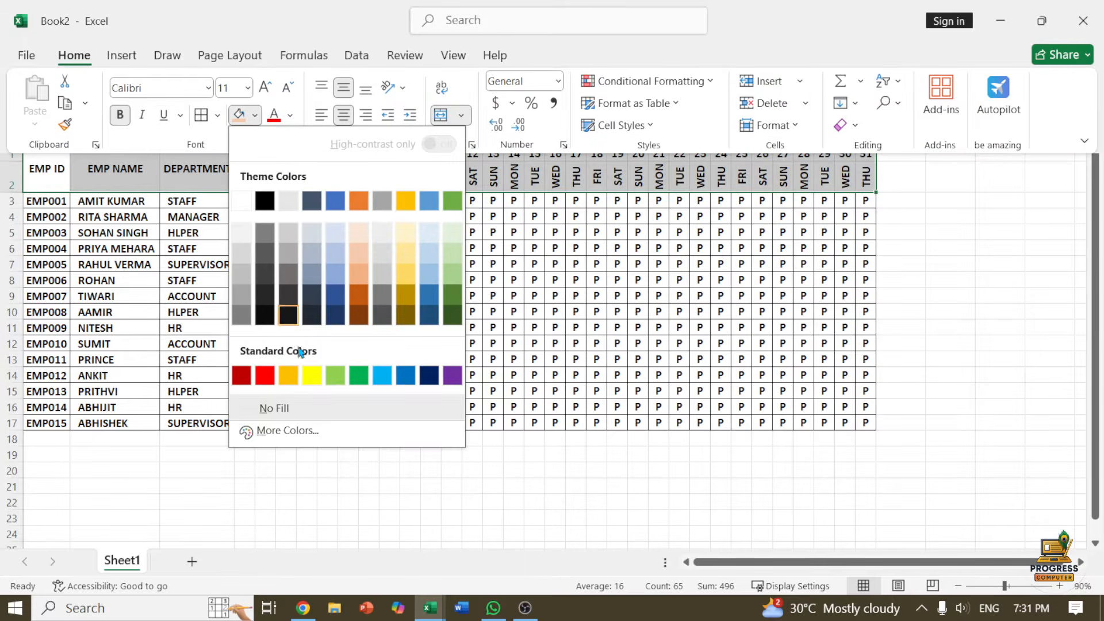
pyautogui.click(311, 374)
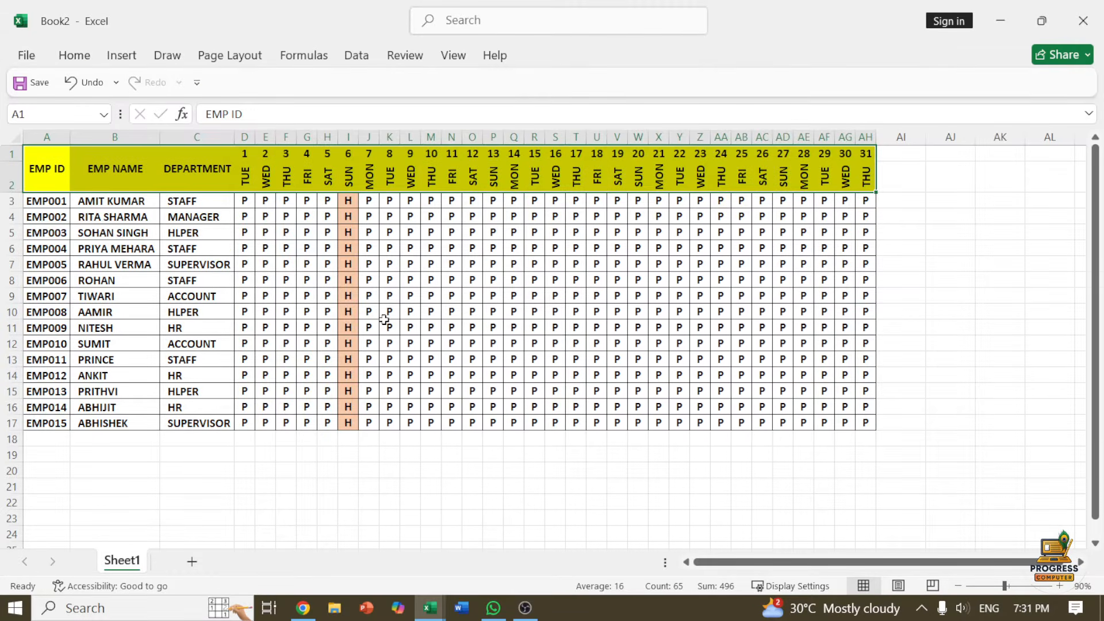
# Step: Apply all borders to the yellow header range A1:AH2
pyautogui.click(87, 56)
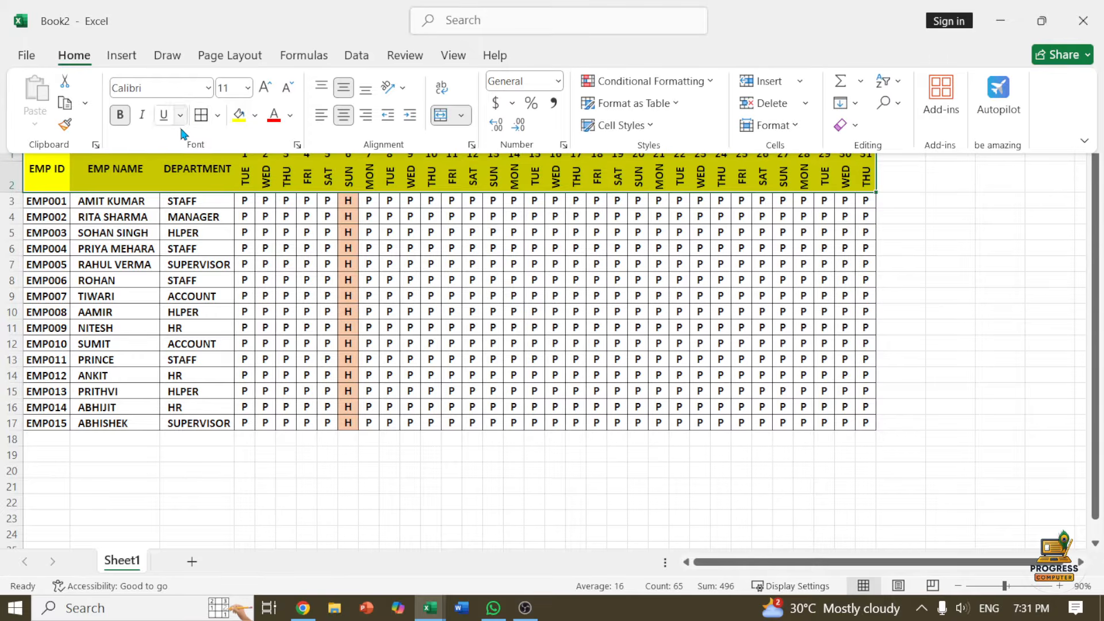
pyautogui.click(204, 119)
pyautogui.click(299, 330)
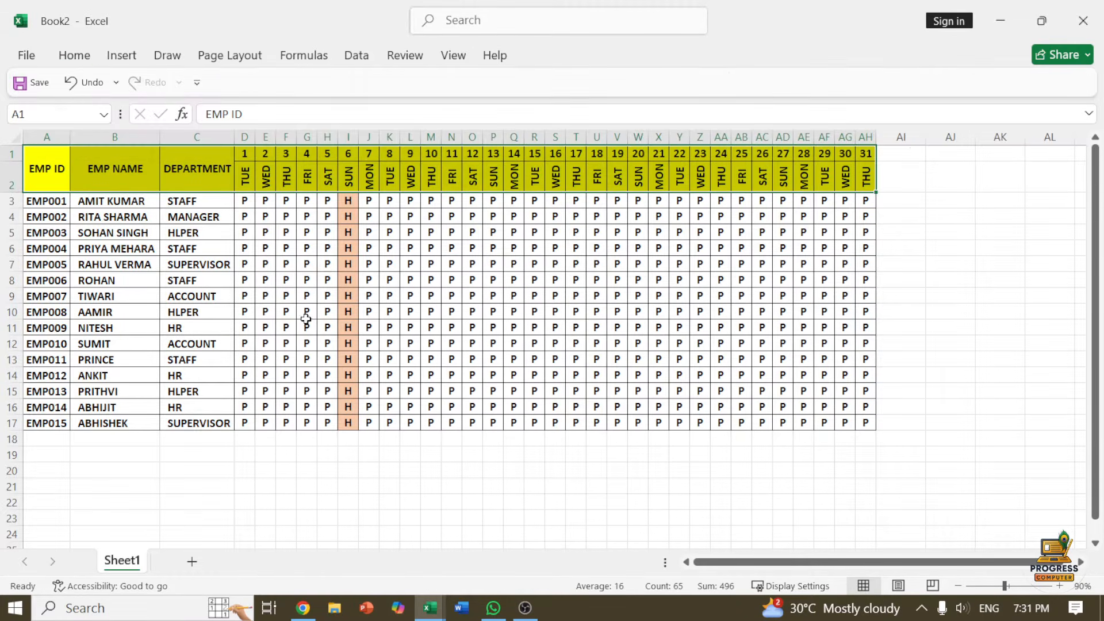
pyautogui.click(499, 265)
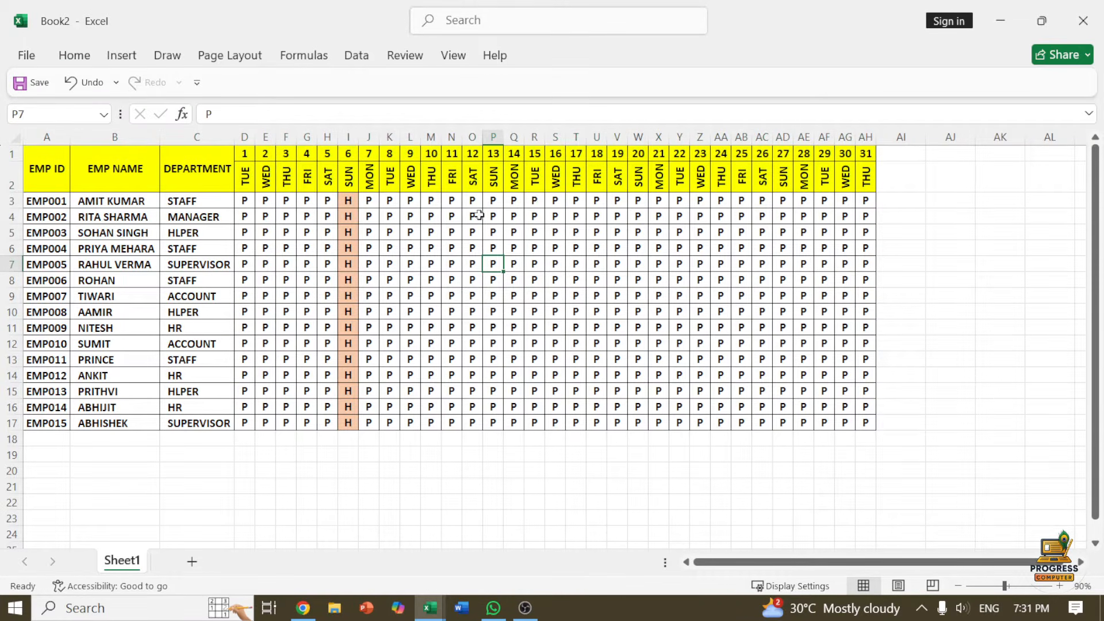
# Step: Merge and center cells AI1:AI2 beside the day 31 column
pyautogui.moveTo(892, 158); pyautogui.dragTo(897, 173)
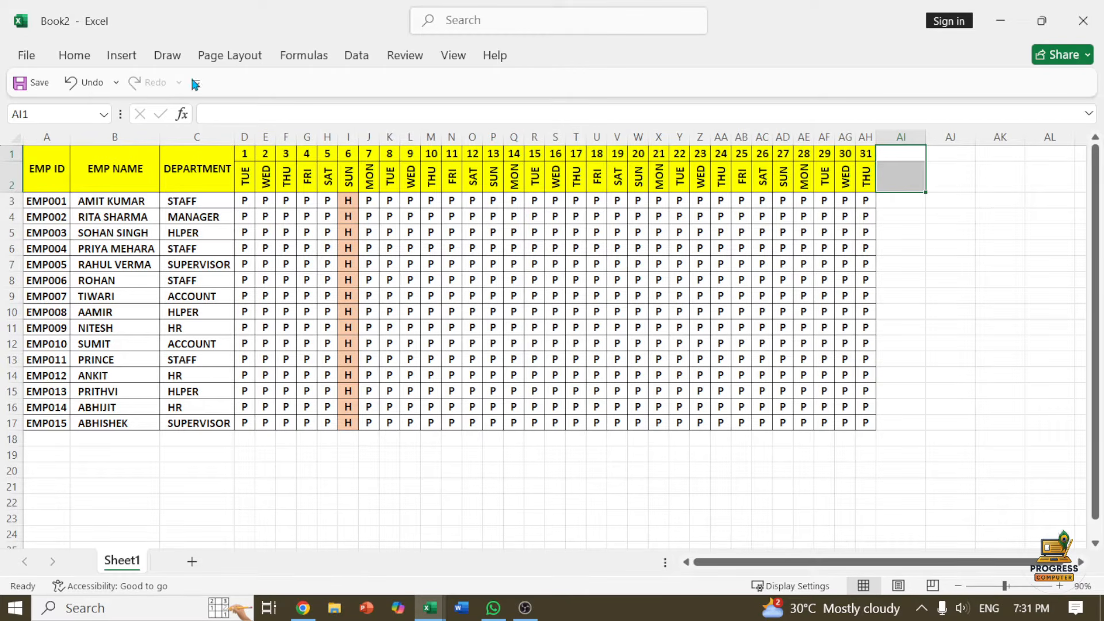
pyautogui.click(75, 56)
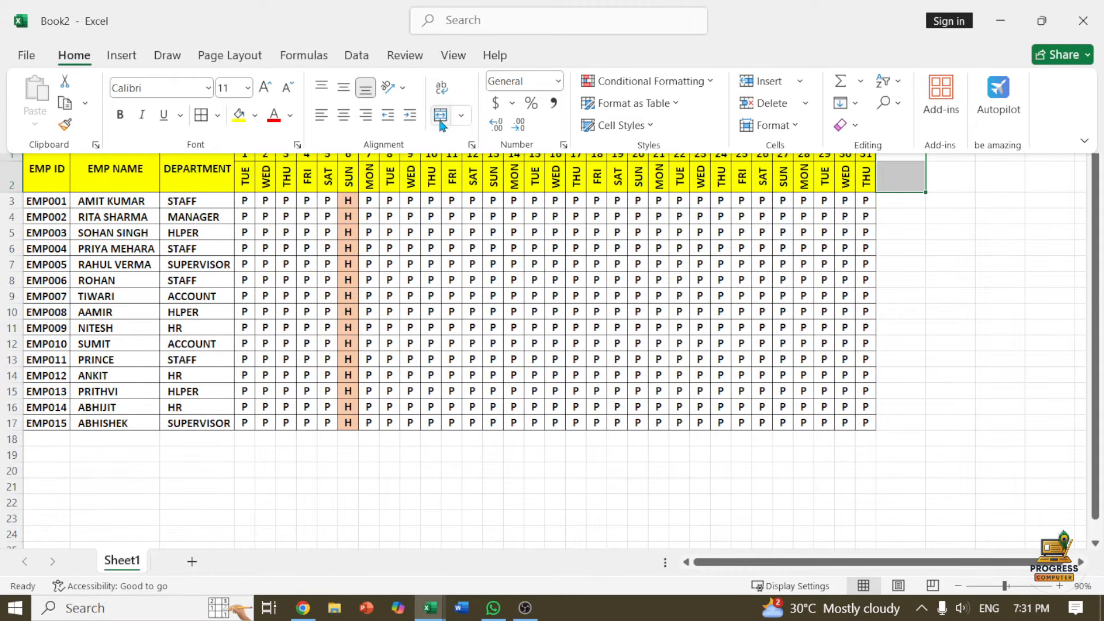
pyautogui.click(441, 115)
pyautogui.click(899, 178)
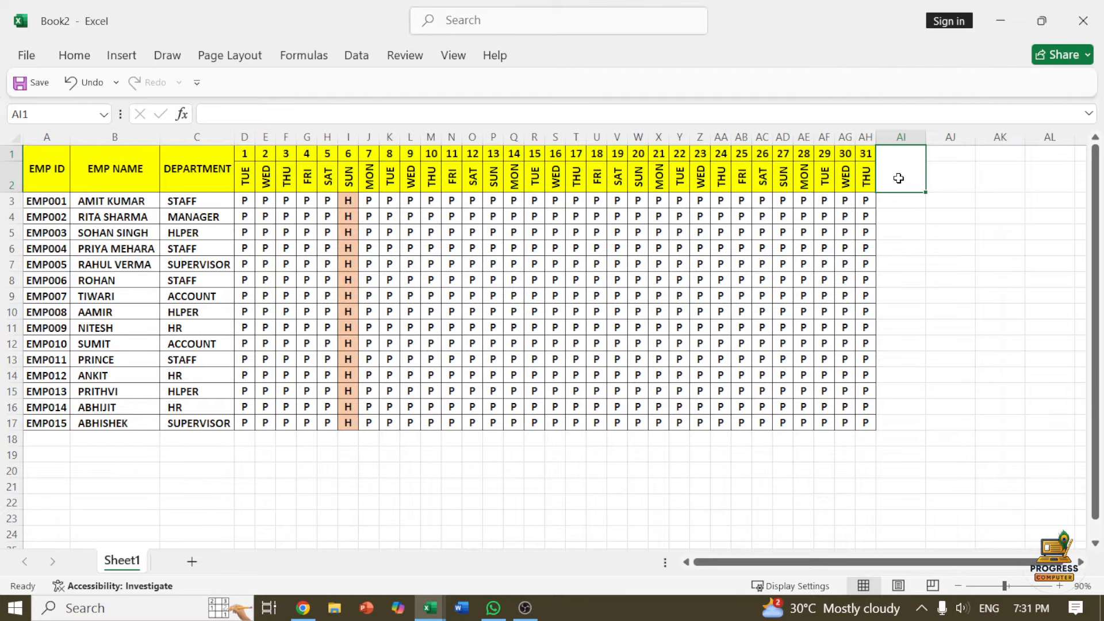
# Step: Enter the header Total Present on two lines in the merged cell AI1
pyautogui.write('90')
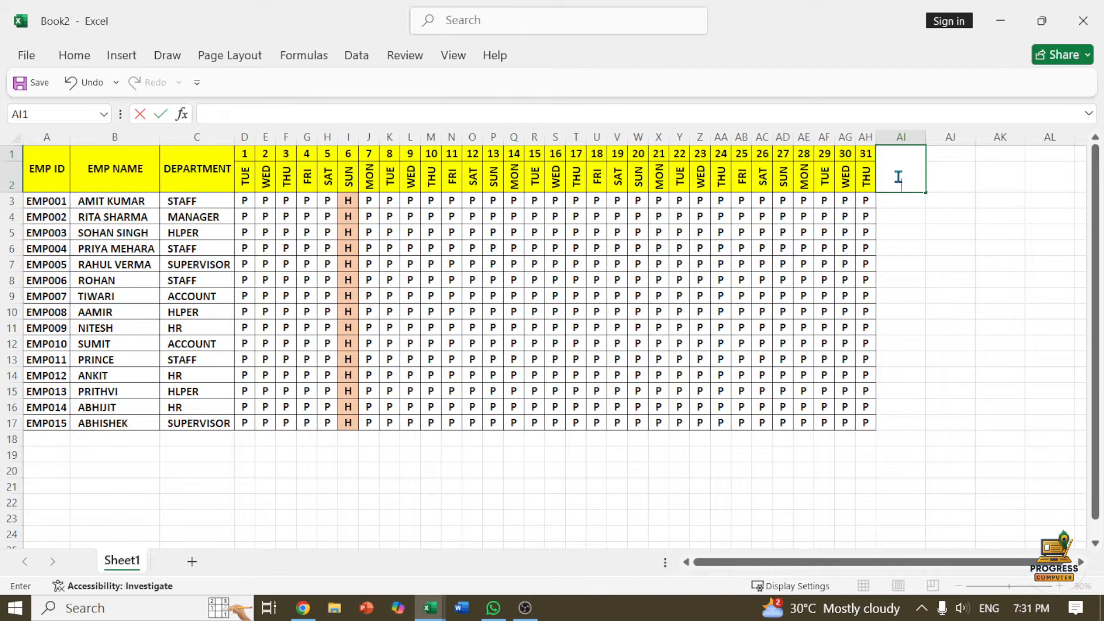
pyautogui.write('TAL')
pyautogui.press('BackSpace')
pyautogui.press('BackSpace')
pyautogui.press('BackSpace')
pyautogui.press('BackSpace')
pyautogui.write('otal')
pyautogui.press('Return')
pyautogui.write('Present')
pyautogui.press('Return')
# Step: Fill the merged Total Present header from AI1 across through column AM
pyautogui.click(897, 176)
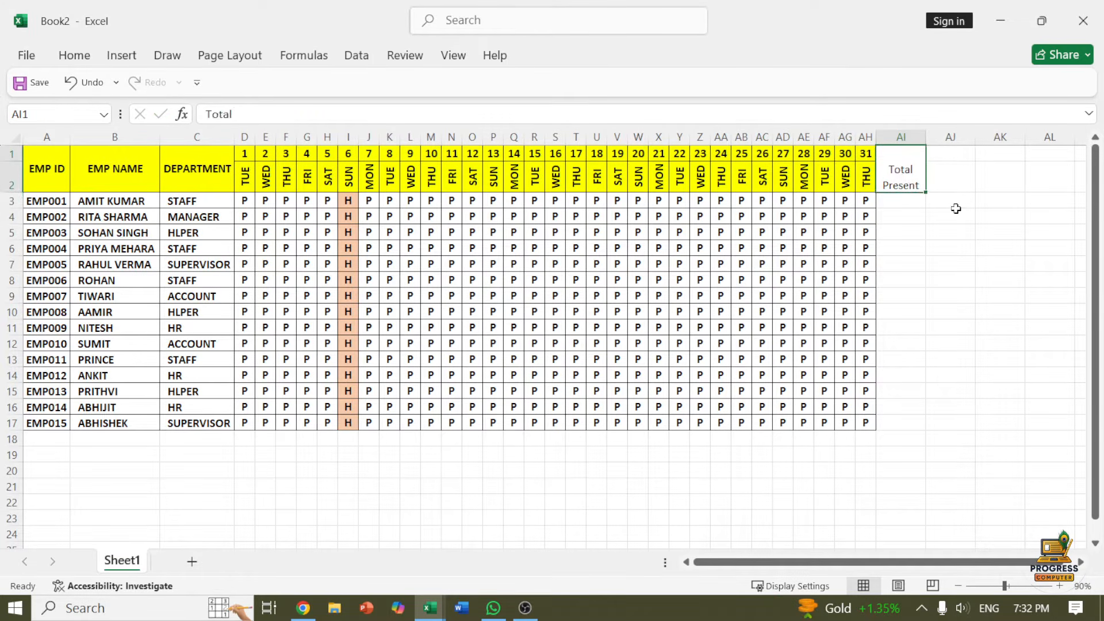
pyautogui.moveTo(927, 192); pyautogui.dragTo(1041, 193)
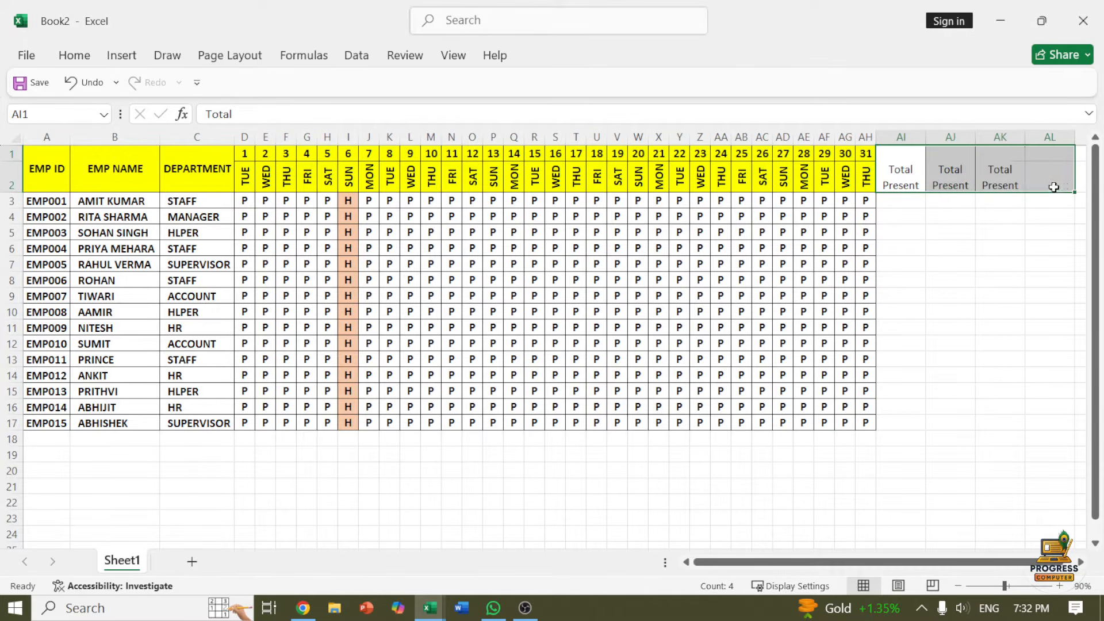
pyautogui.hscroll(1, 971, 567)
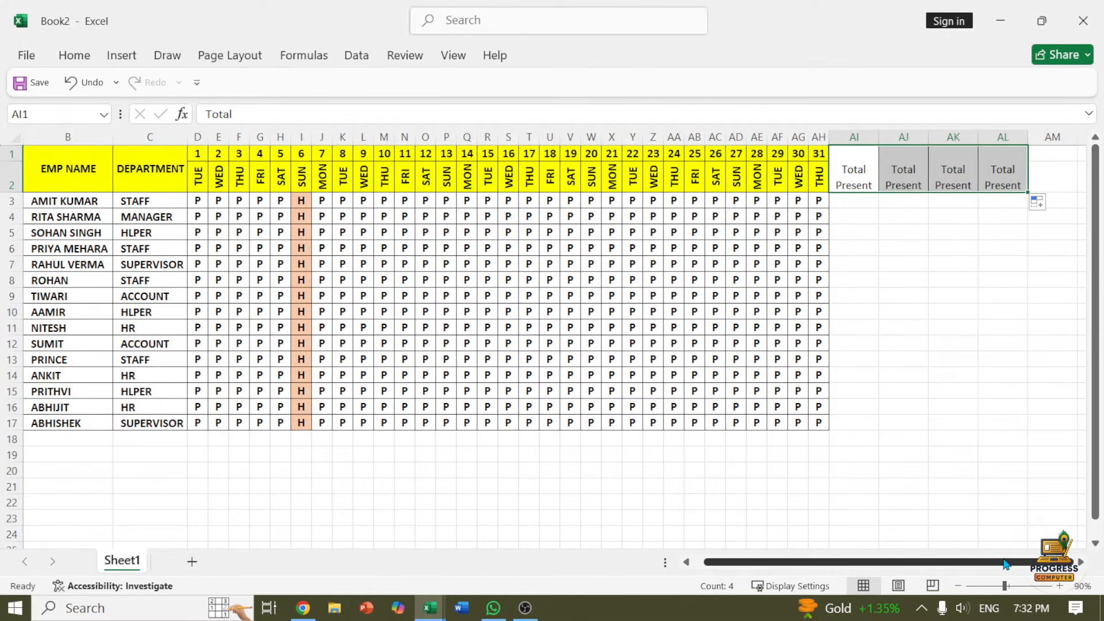
pyautogui.moveTo(1029, 191); pyautogui.dragTo(1053, 196)
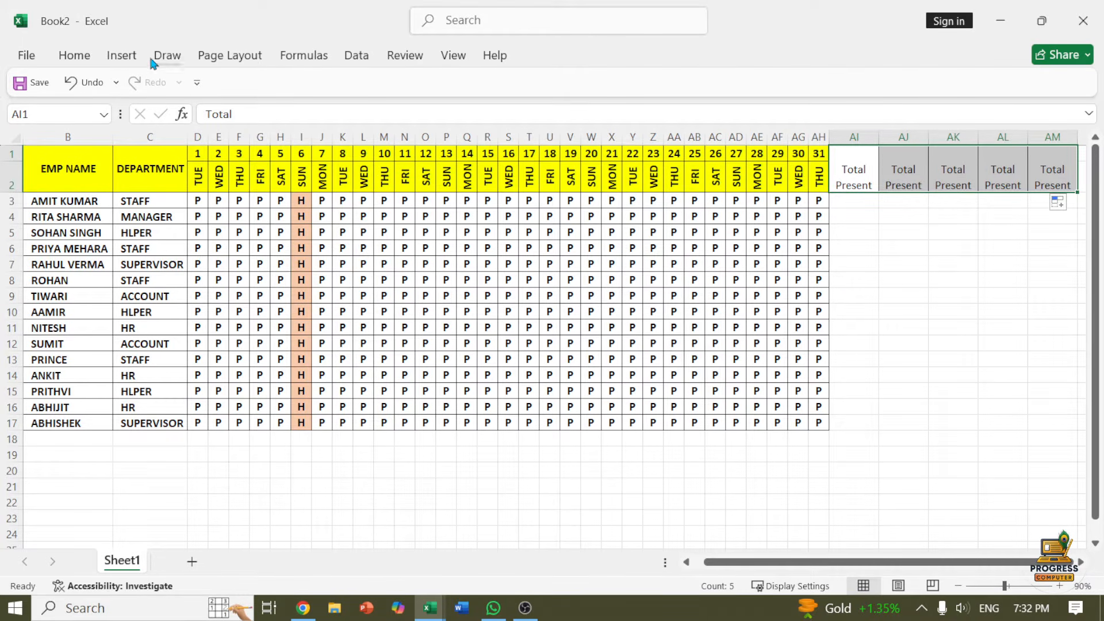
# Step: Format the summary headers AI1:AM2 with middle alignment, bold text and yellow fill
pyautogui.click(128, 57)
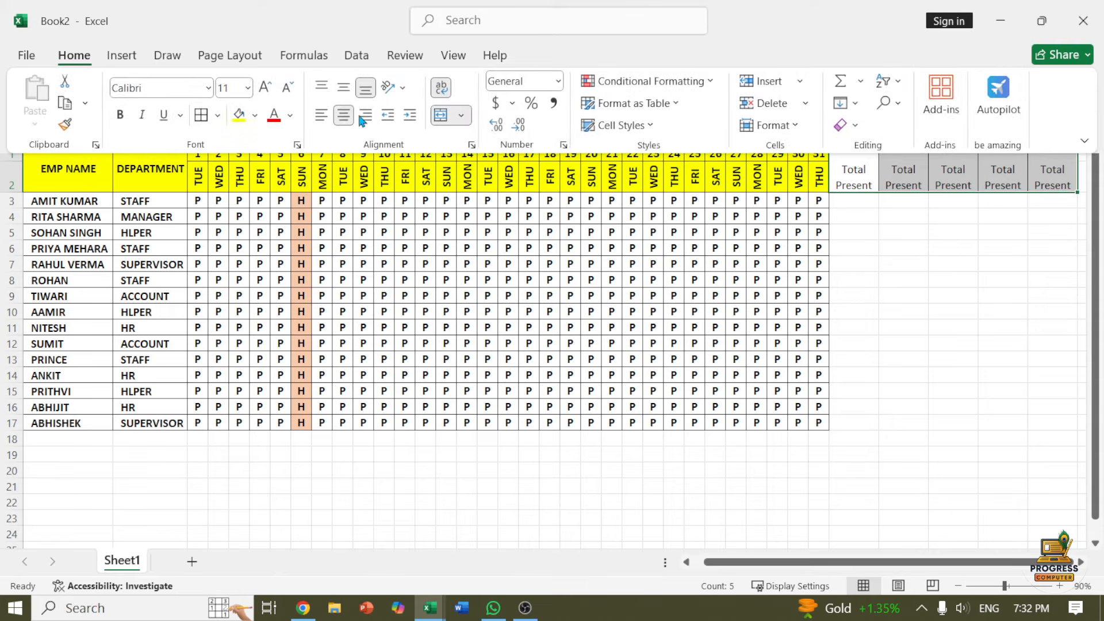
pyautogui.click(342, 87)
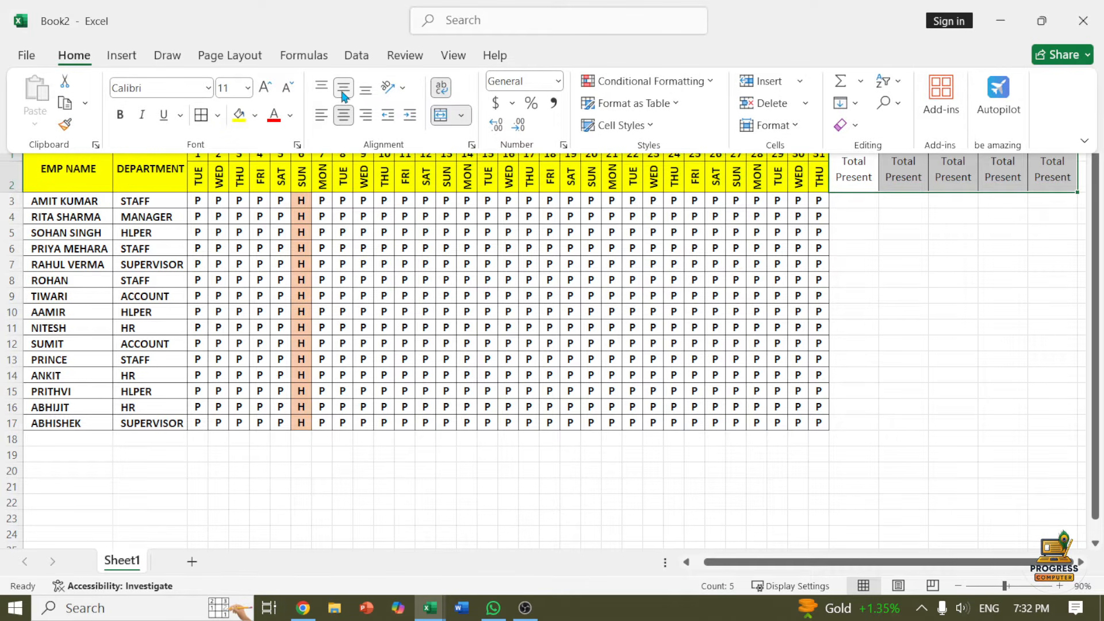
pyautogui.click(119, 114)
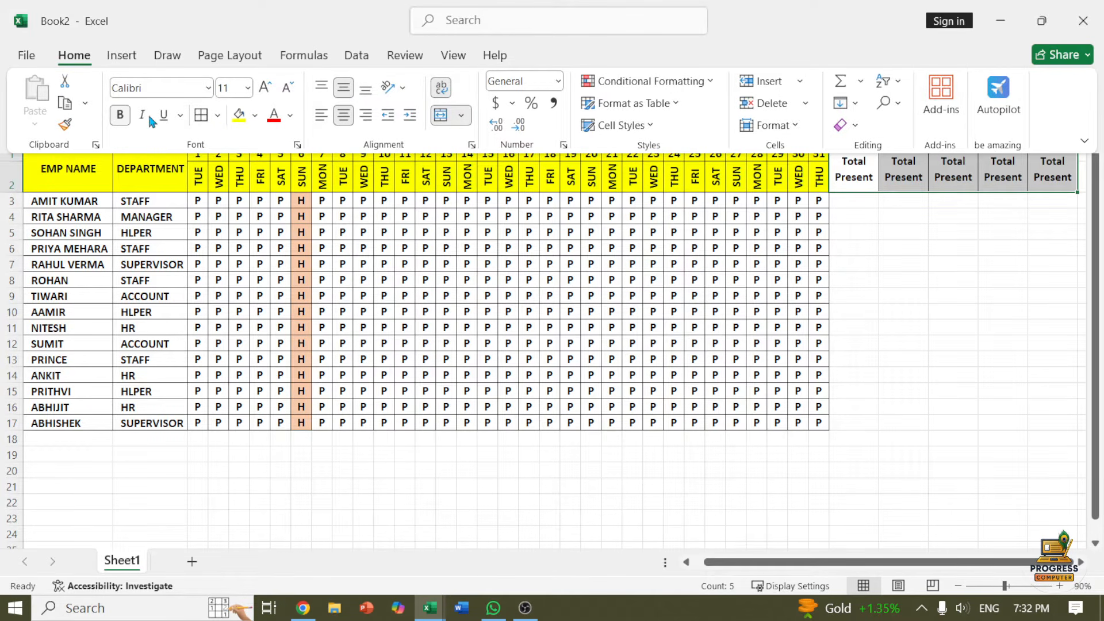
pyautogui.click(238, 114)
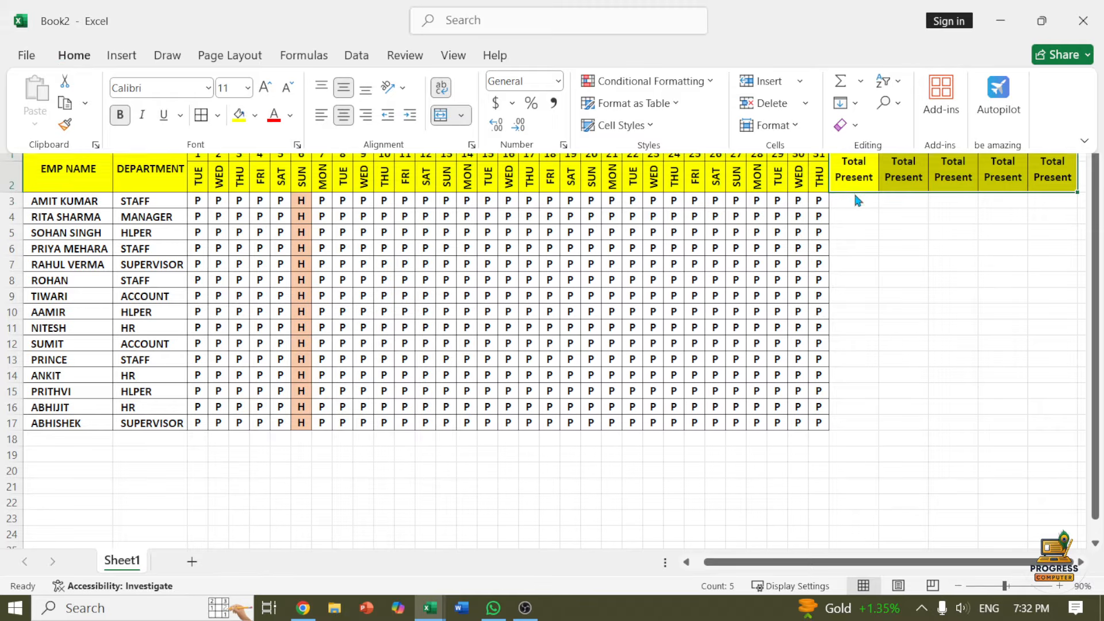
# Step: Apply all borders and center alignment to the empty summary cells AI3:AM17
pyautogui.moveTo(848, 199); pyautogui.dragTo(1046, 424)
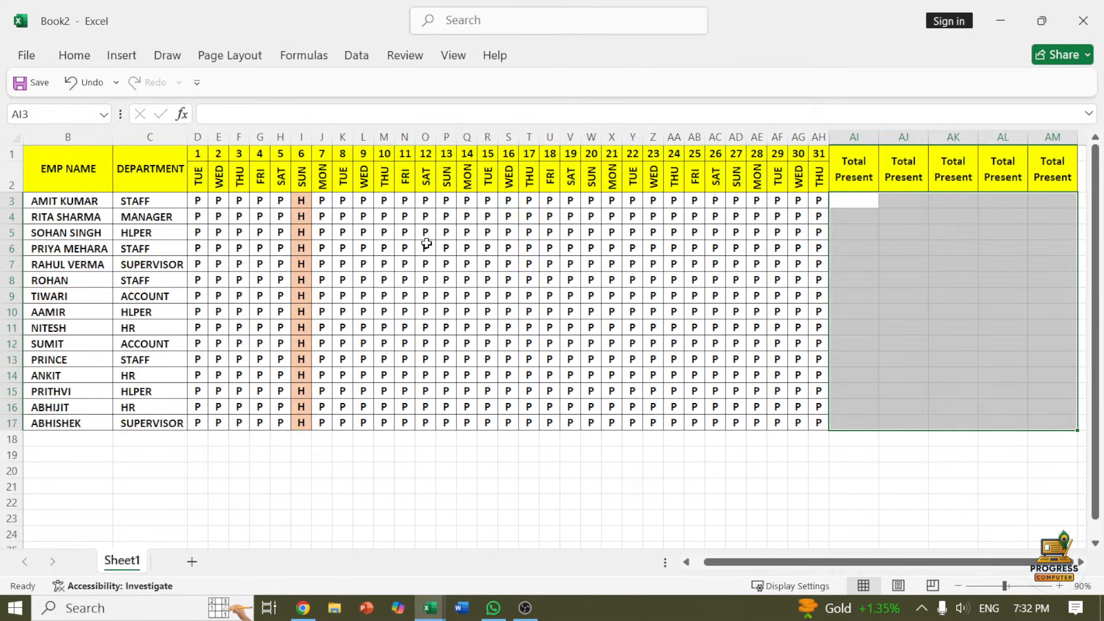
pyautogui.click(73, 56)
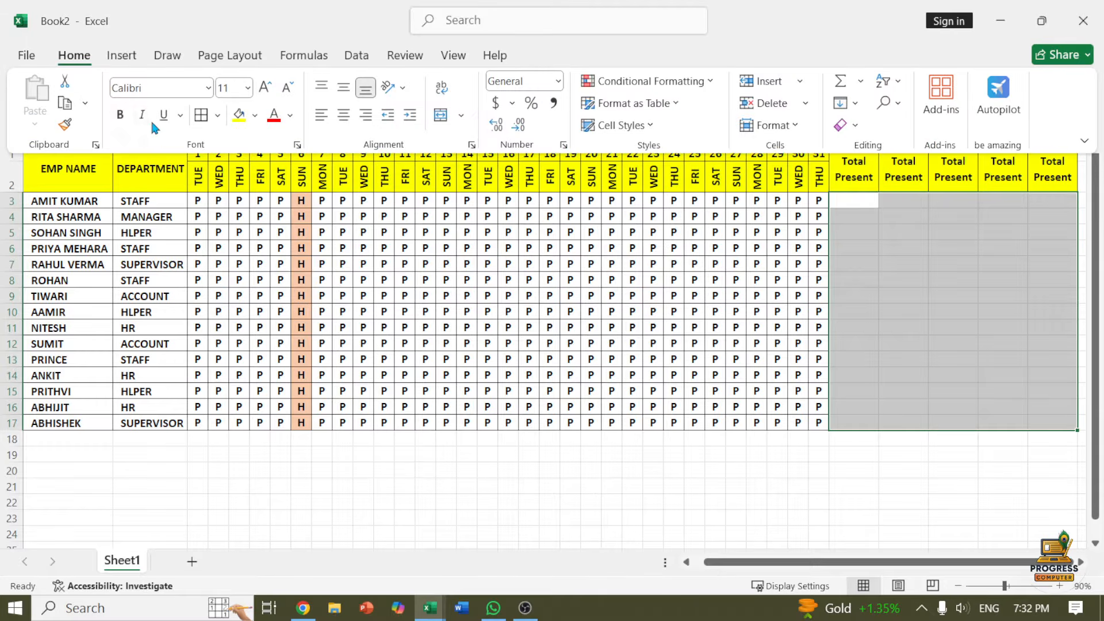
pyautogui.click(203, 116)
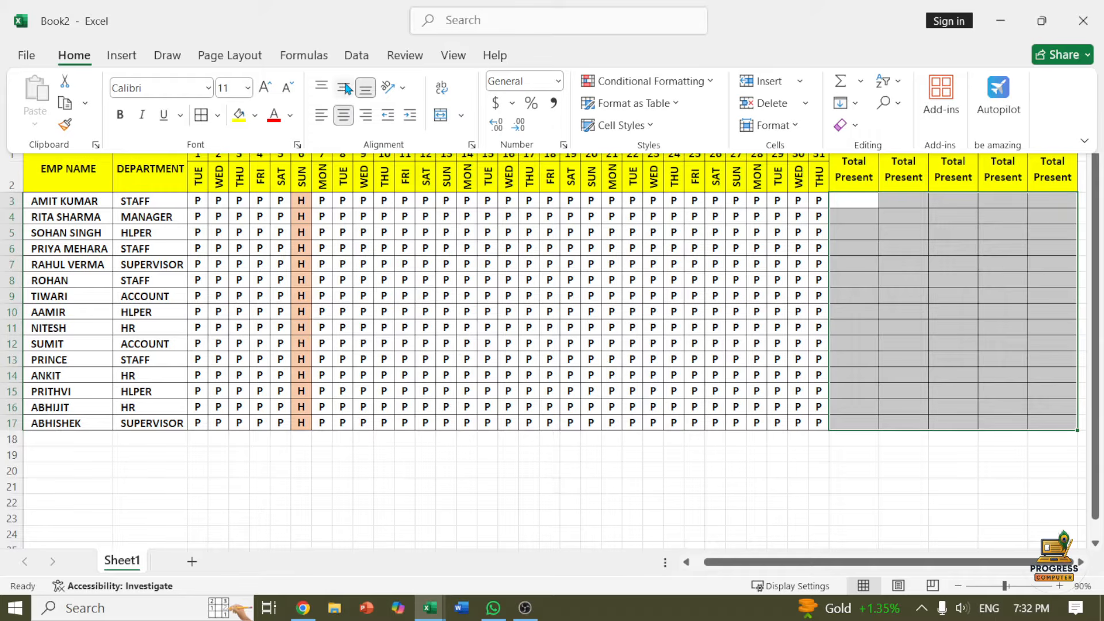
pyautogui.click(843, 201)
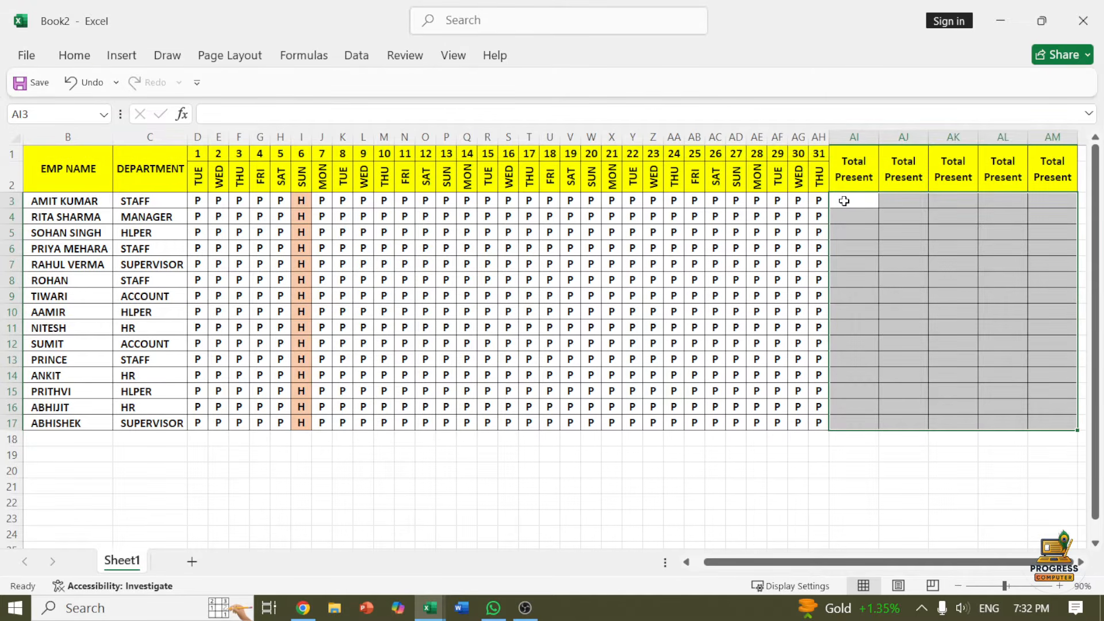
# Step: Change the second line of the summary header in AJ1 so that it reads Total Absent
pyautogui.click(843, 201)
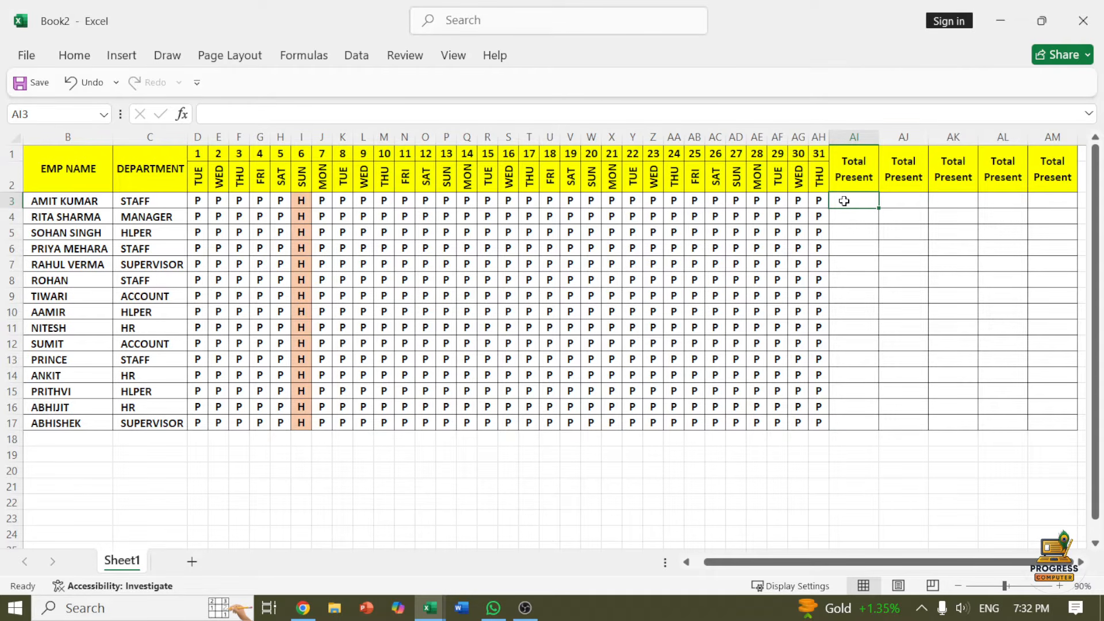
pyautogui.click(872, 163)
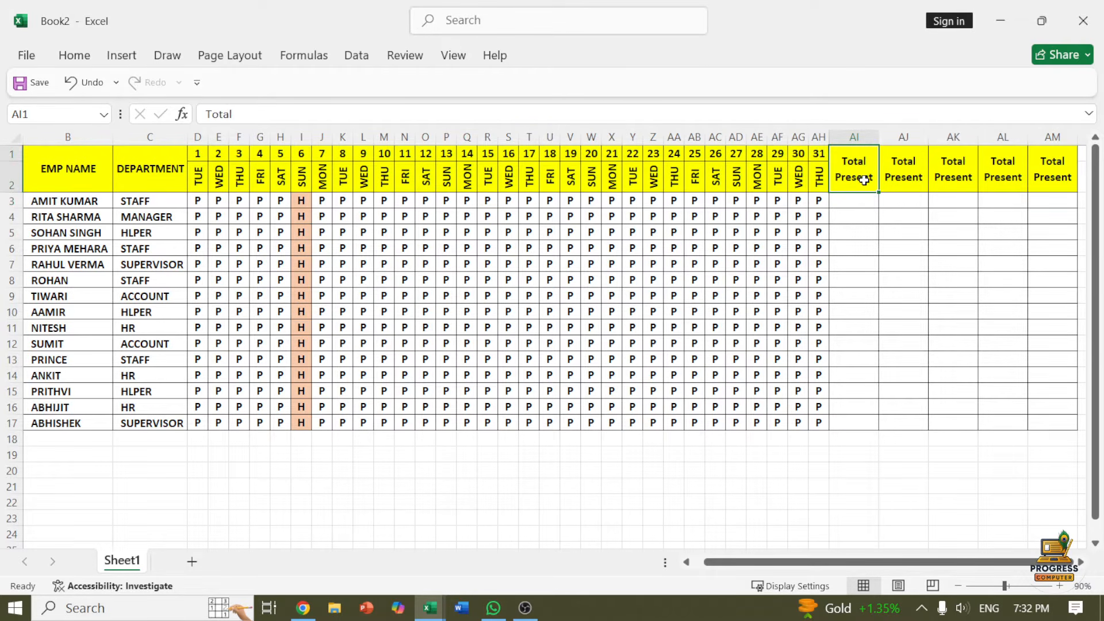
pyautogui.doubleClick(915, 178)
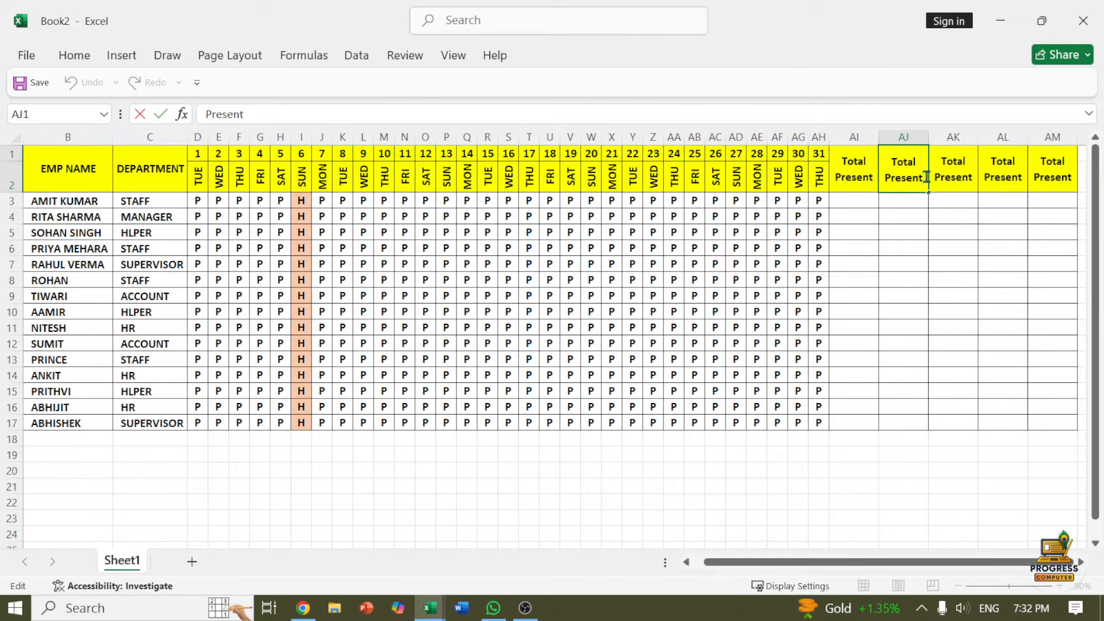
pyautogui.press('BackSpace')
pyautogui.press('BackSpace')
pyautogui.press('BackSpace')
pyautogui.press('BackSpace')
pyautogui.press('BackSpace')
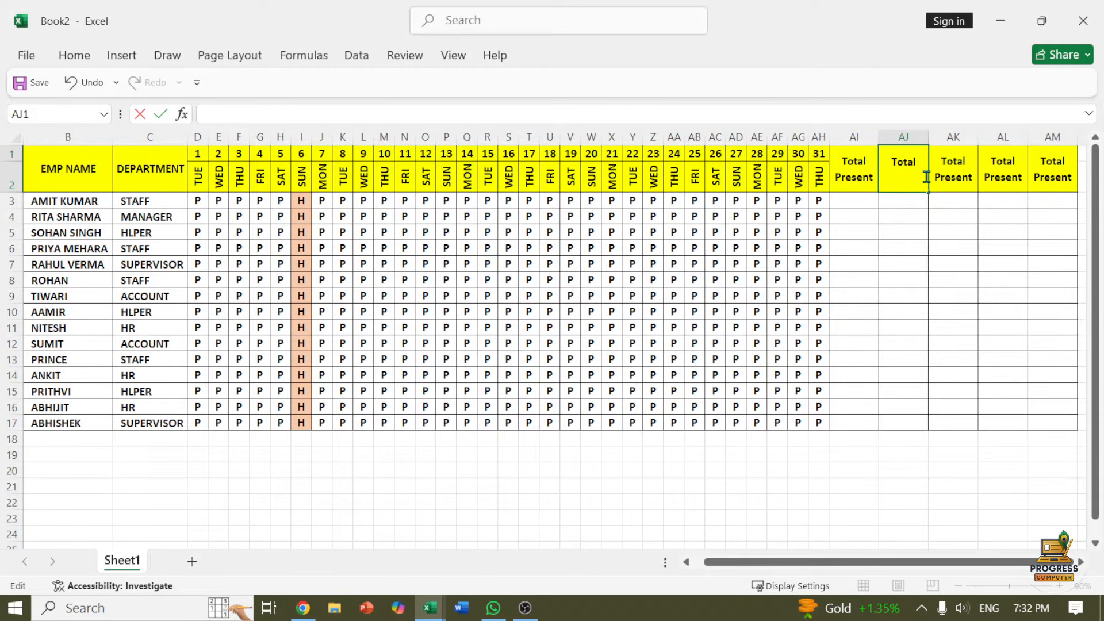
pyautogui.write('Absent')
# Step: Change the second line of the summary header in AK1 so that it reads Total Leave
pyautogui.doubleClick(972, 179)
pyautogui.press('BackSpace')
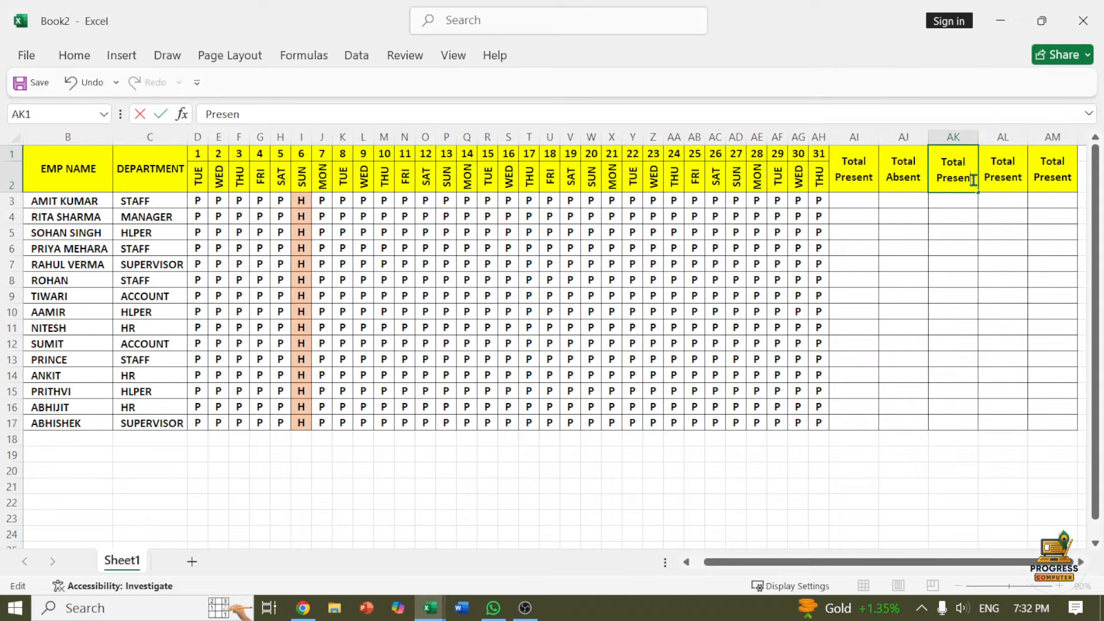
pyautogui.press('BackSpace')
pyautogui.press('BackSpace')
pyautogui.press('BackSpace')
pyautogui.press('BackSpace')
pyautogui.press('BackSpace')
pyautogui.press('BackSpace')
pyautogui.write('Leave')
# Step: Change the second line of the summary header in AL1 so that it reads Total Holidays
pyautogui.doubleClick(1018, 175)
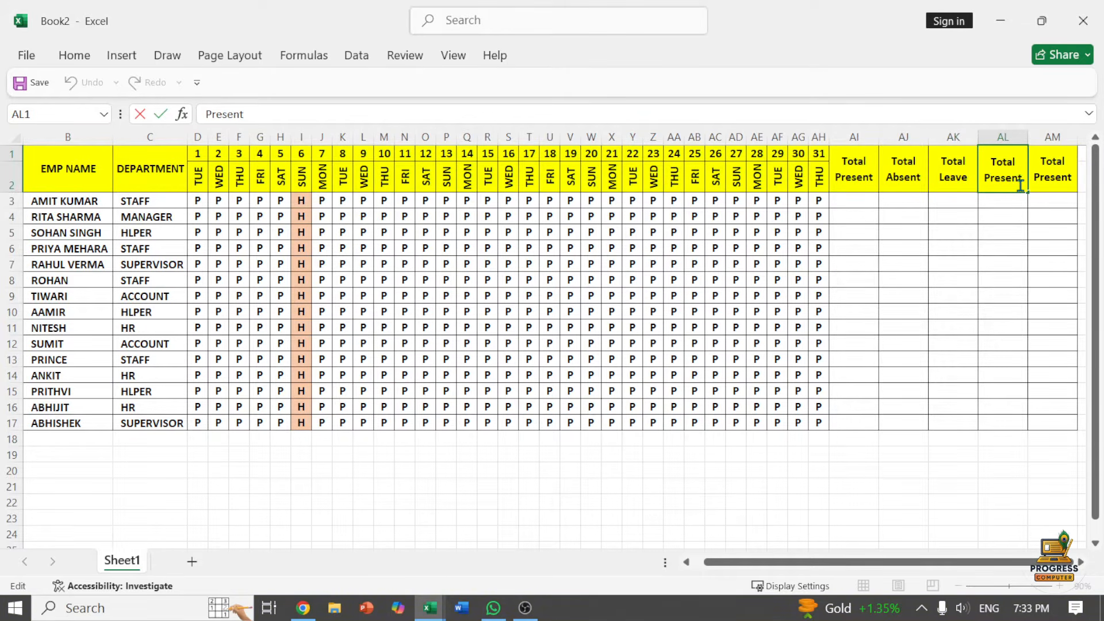
pyautogui.press('BackSpace')
pyautogui.press('BackSpace')
pyautogui.press('BackSpace')
pyautogui.press('BackSpace')
pyautogui.press('BackSpace')
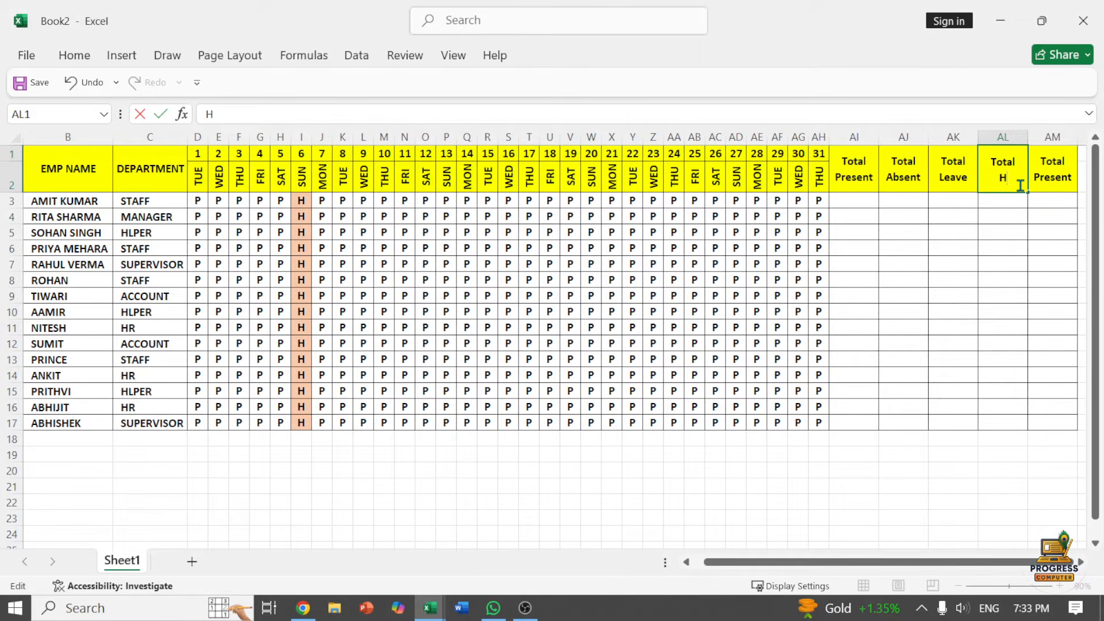
pyautogui.write('Holidays')
pyautogui.press('Return')
# Step: Delete the surplus Total Present column AM
pyautogui.click(1035, 179)
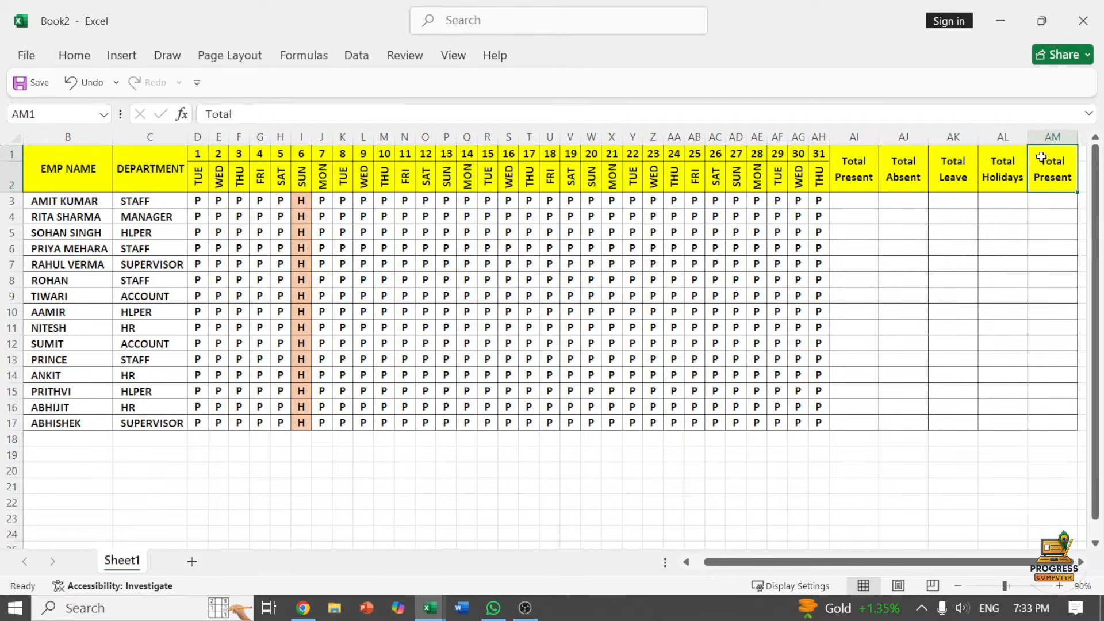
pyautogui.click(1053, 136)
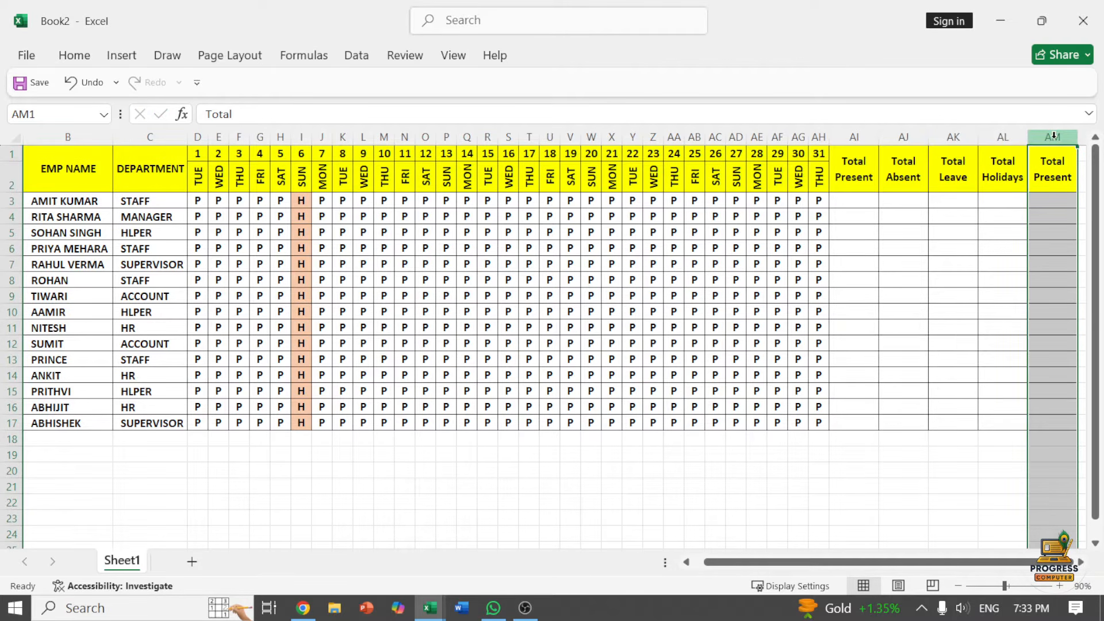
pyautogui.hotkey('ctrl', '-')
pyautogui.click(946, 279)
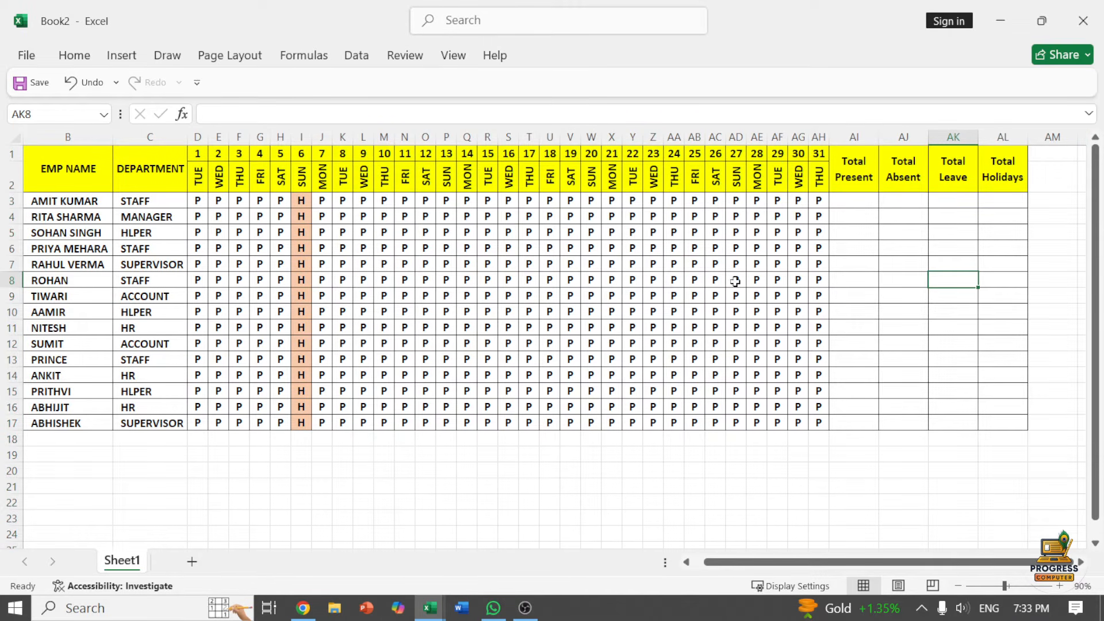
# Step: Insert a blank row above the header row of the attendance table
pyautogui.click(13, 154)
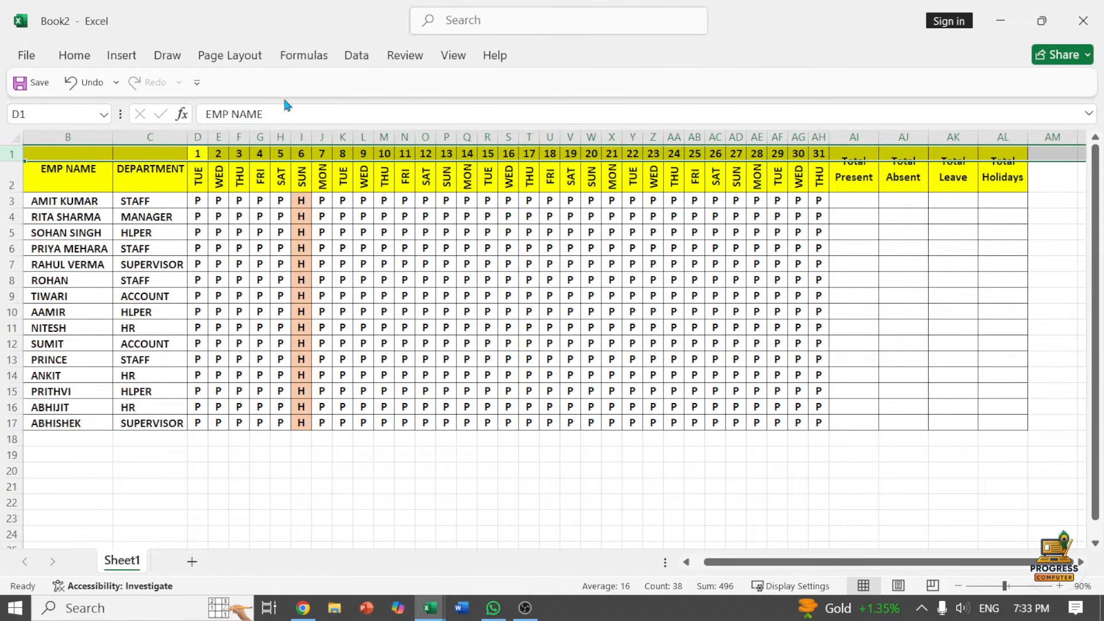
pyautogui.click(75, 56)
pyautogui.click(50, 229)
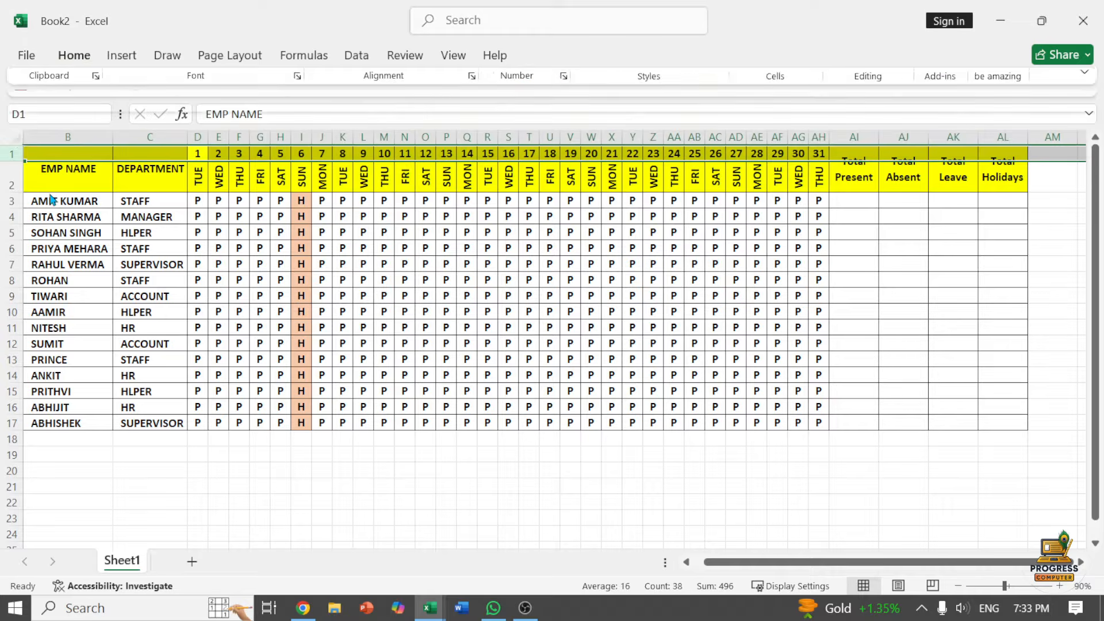
pyautogui.click(68, 57)
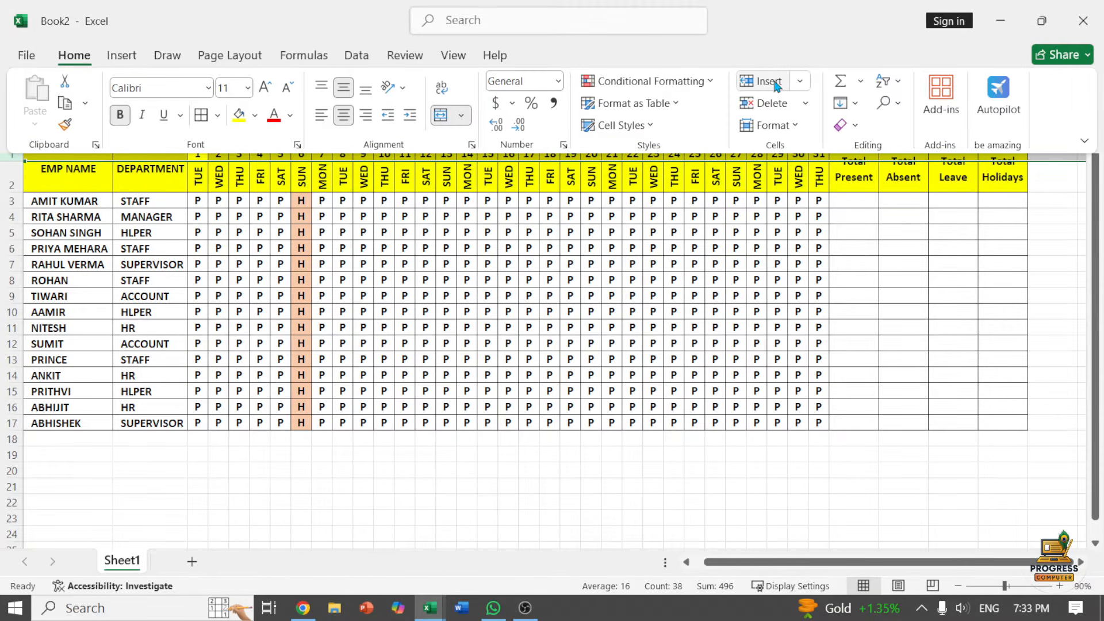
pyautogui.click(776, 85)
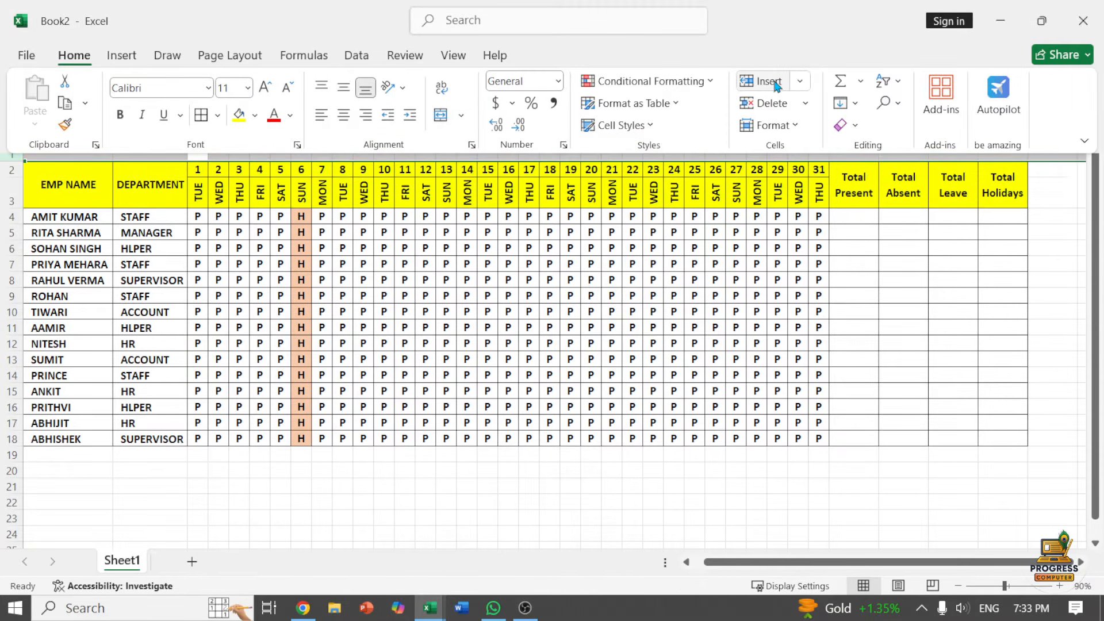
pyautogui.click(220, 201)
pyautogui.click(275, 315)
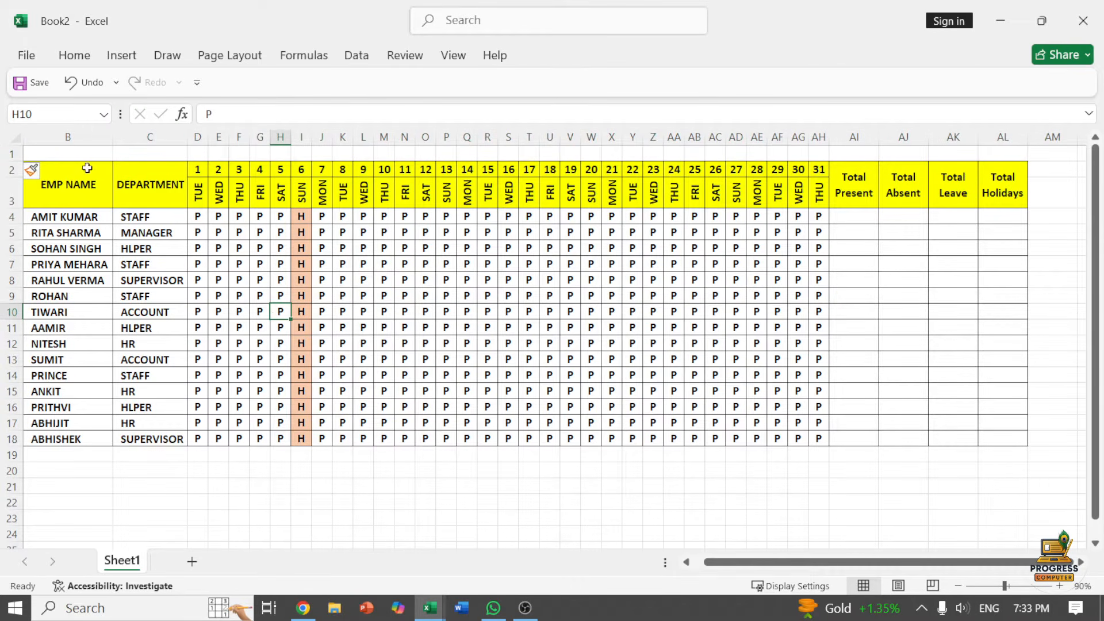
# Step: Merge and center the blank cells B1:AL1 above the table
pyautogui.moveTo(60, 152); pyautogui.dragTo(1002, 150)
pyautogui.click(75, 55)
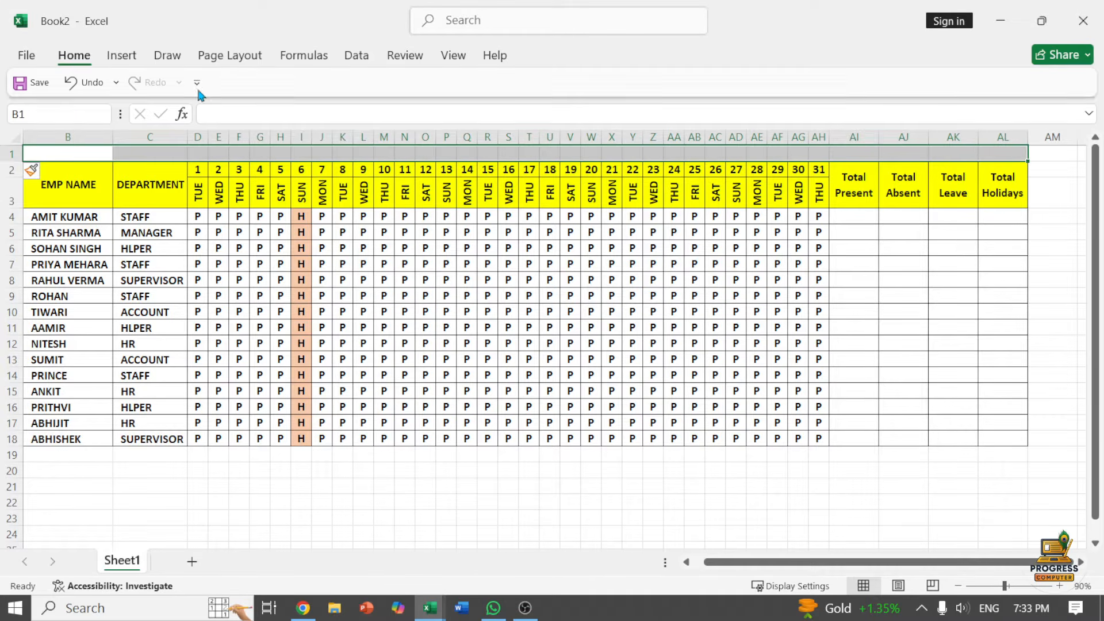
pyautogui.click(441, 116)
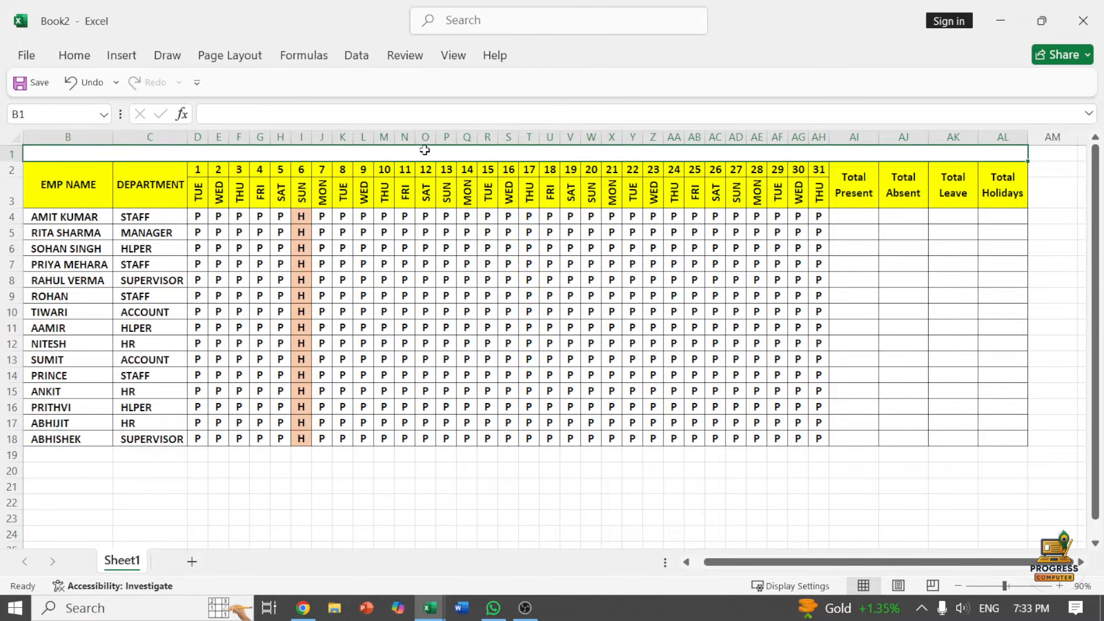
# Step: Enter the title Attandace Sheet with July Month 2025 on a second line in the merged cell B1
pyautogui.write('Attanda')
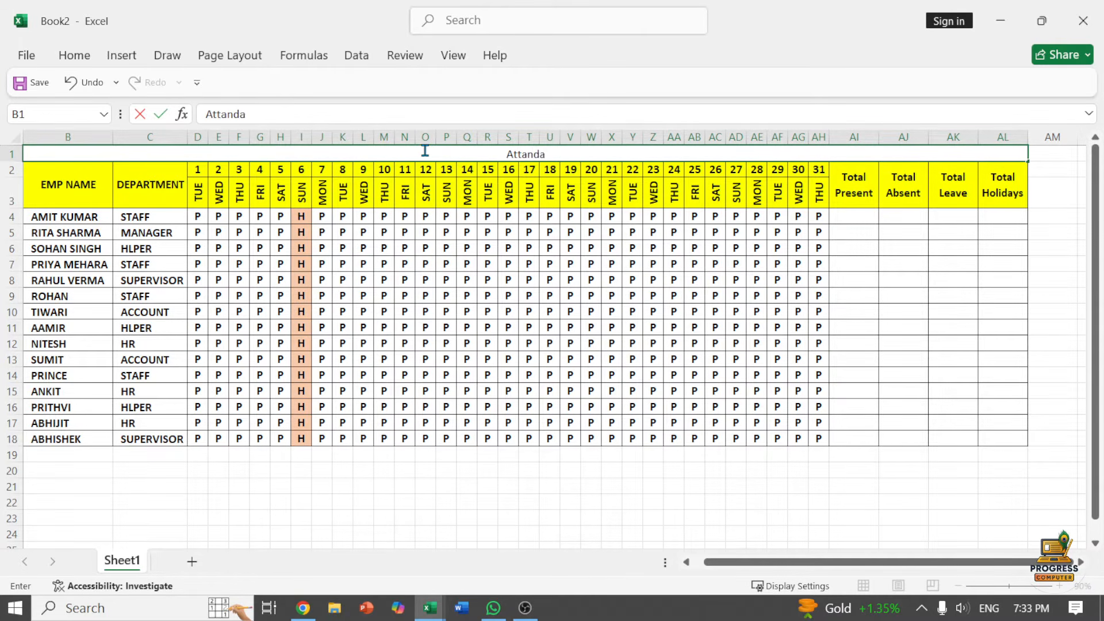
pyautogui.write('ce Sheet')
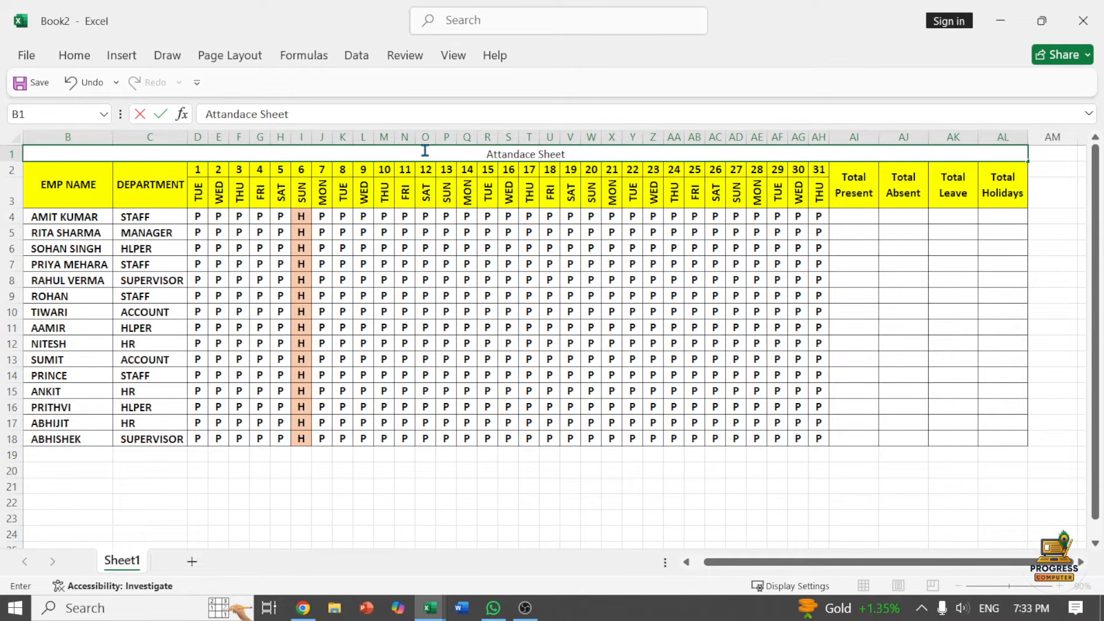
pyautogui.hotkey('alt', 'Return')
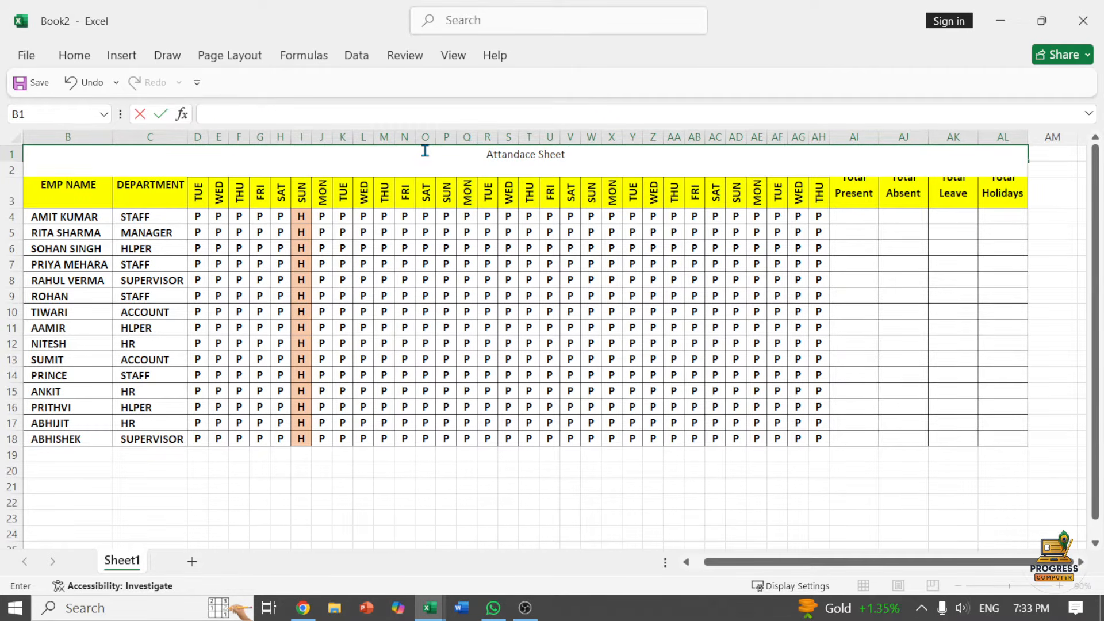
pyautogui.write('July Month 2025')
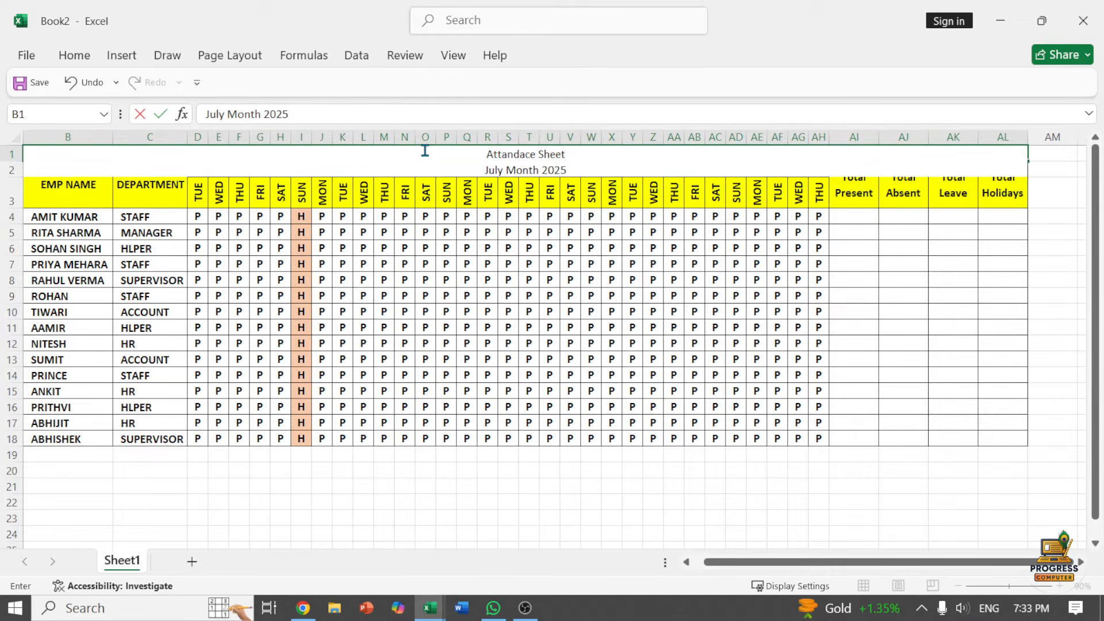
pyautogui.press('Return')
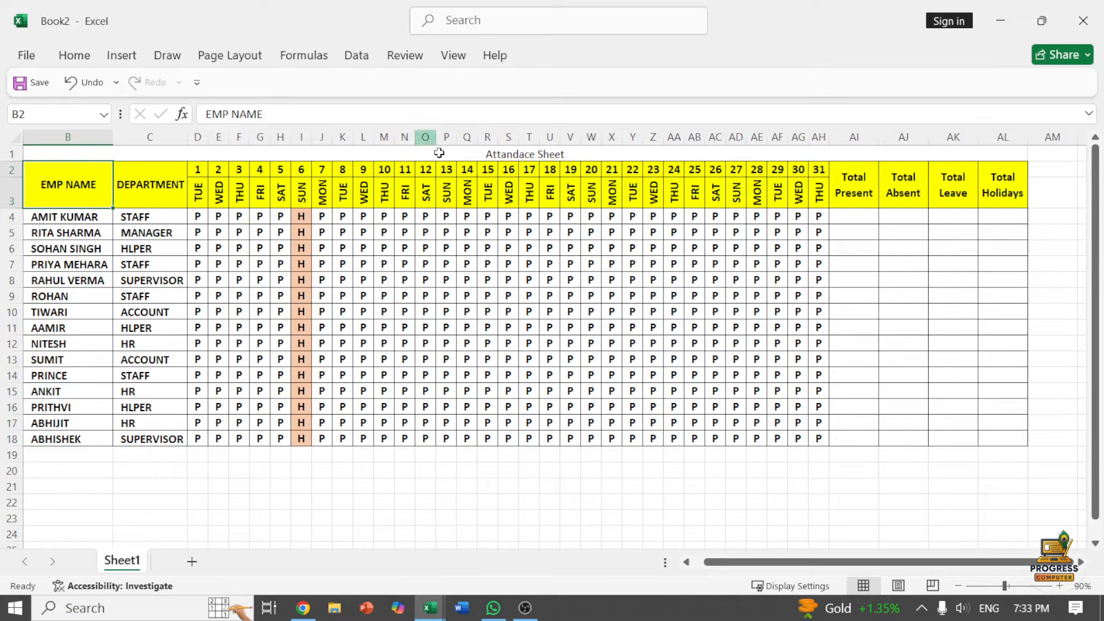
# Step: Make row 1 taller so both title lines fit, and align the title vertically to the middle
pyautogui.click(452, 156)
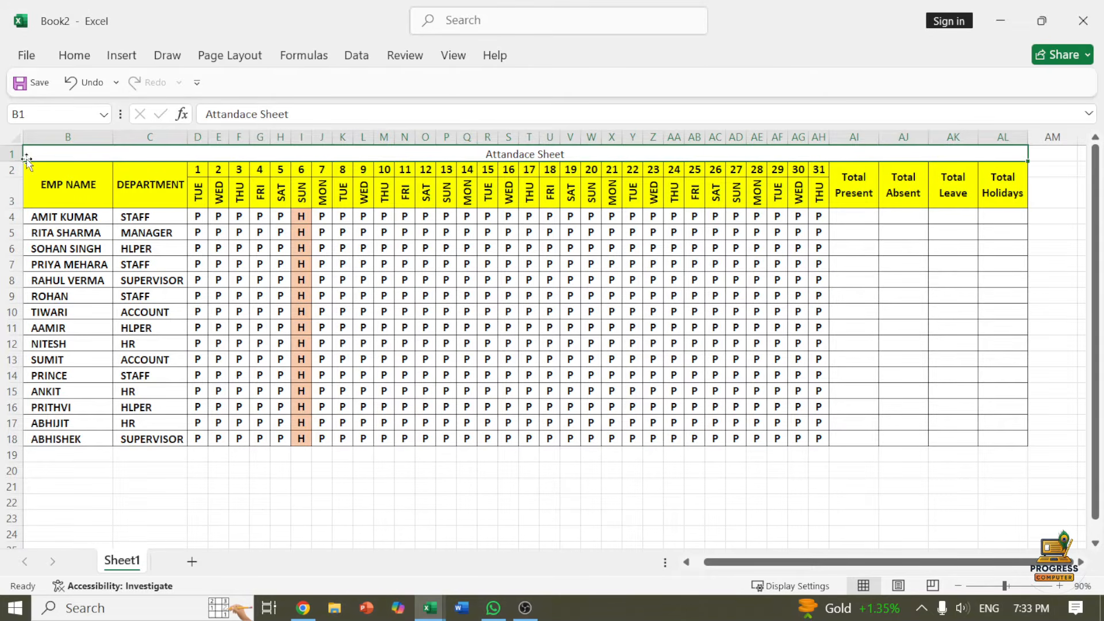
pyautogui.moveTo(14, 161); pyautogui.dragTo(13, 192)
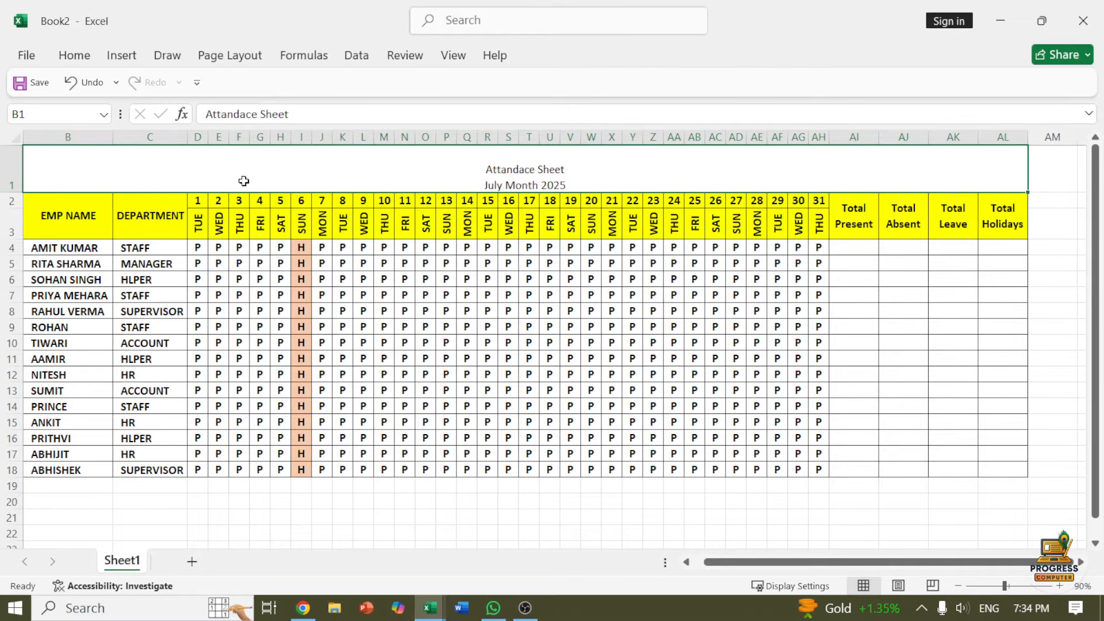
pyautogui.click(74, 55)
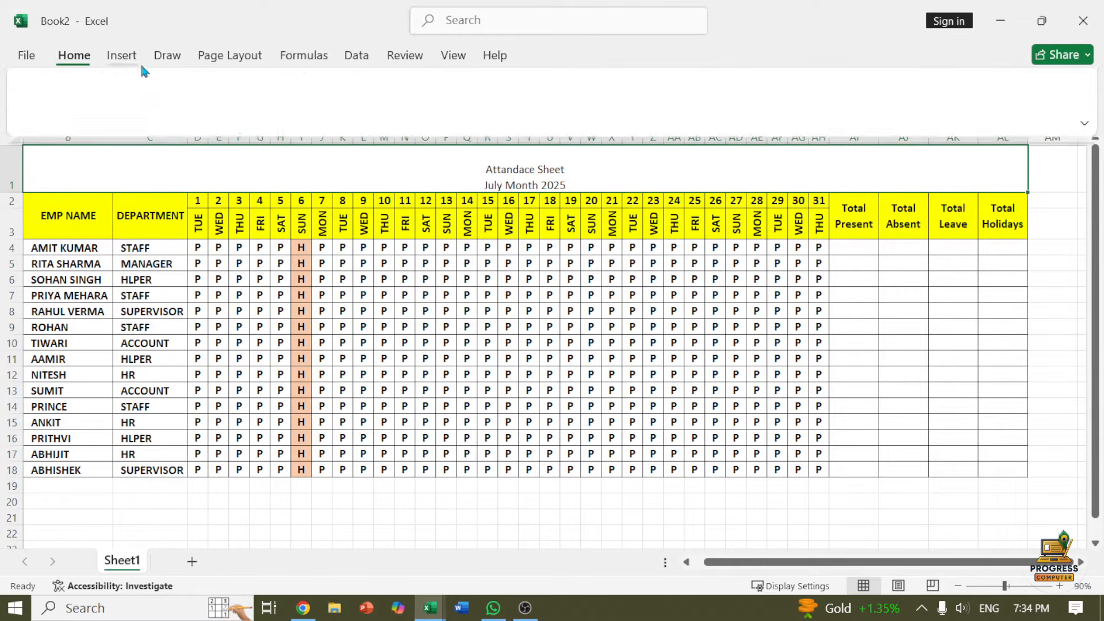
pyautogui.click(344, 87)
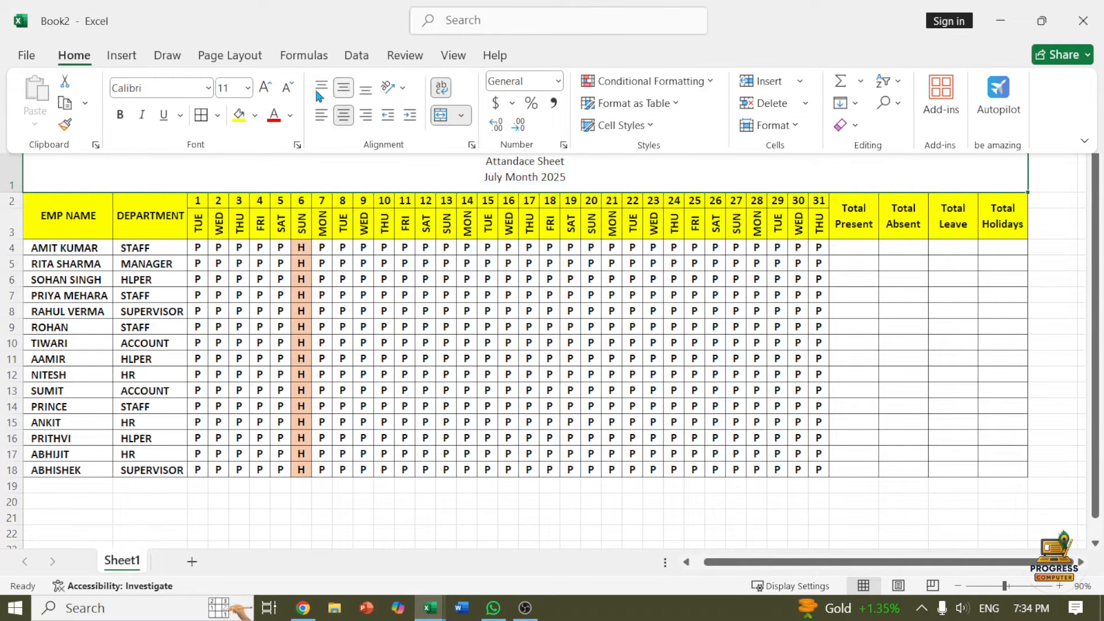
# Step: Enlarge the title in B1 to font size 24 and increase the height of row 1 to fit it
pyautogui.click(264, 89)
pyautogui.click(264, 89)
pyautogui.click(265, 89)
pyautogui.click(264, 89)
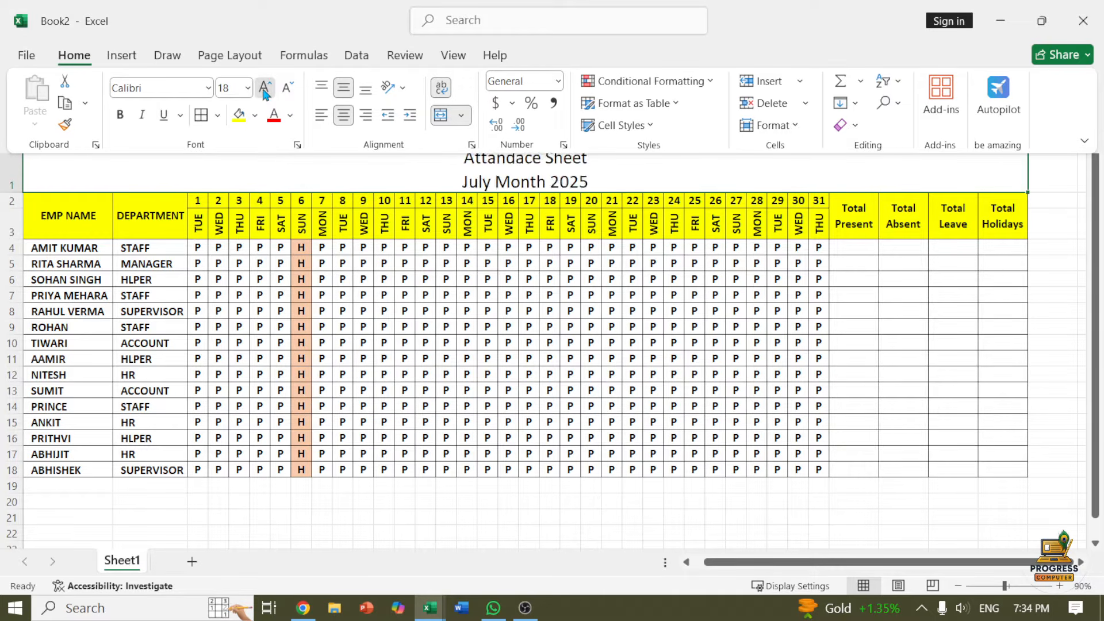
pyautogui.click(264, 89)
pyautogui.click(264, 90)
pyautogui.click(265, 89)
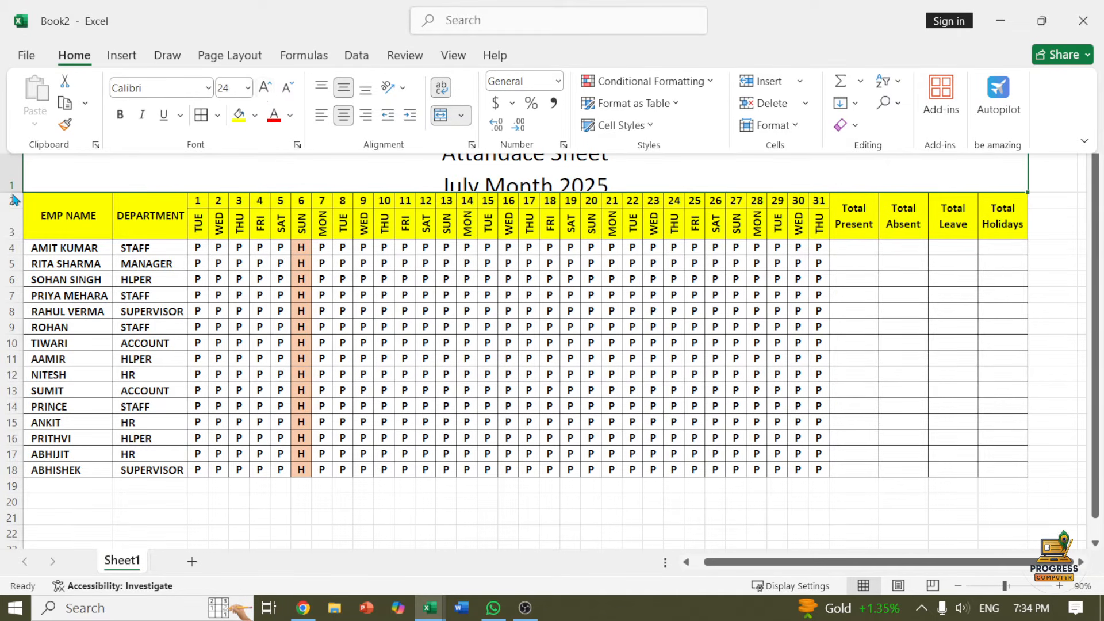
pyautogui.moveTo(15, 193); pyautogui.dragTo(15, 208)
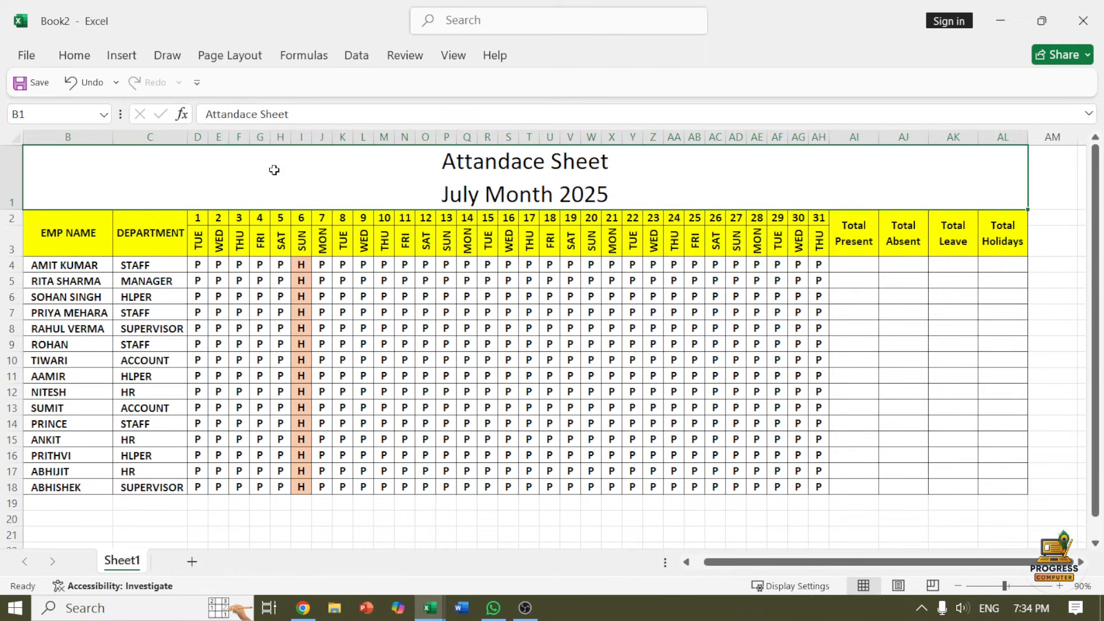
# Step: Make the title in B1 bold and give its merged cell a gold fill
pyautogui.click(87, 55)
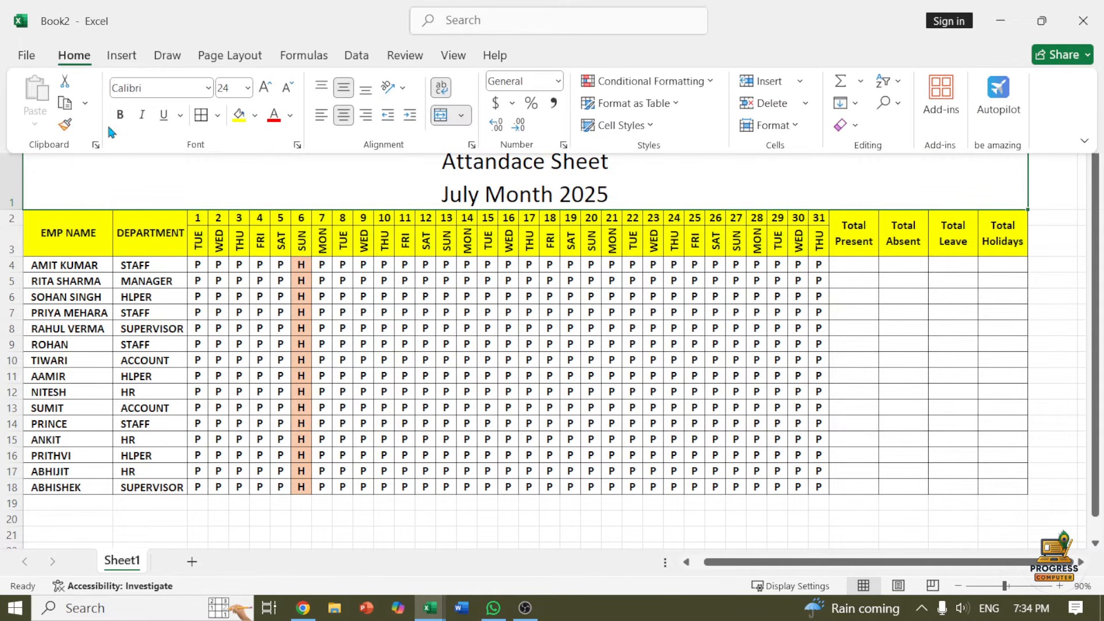
pyautogui.click(119, 115)
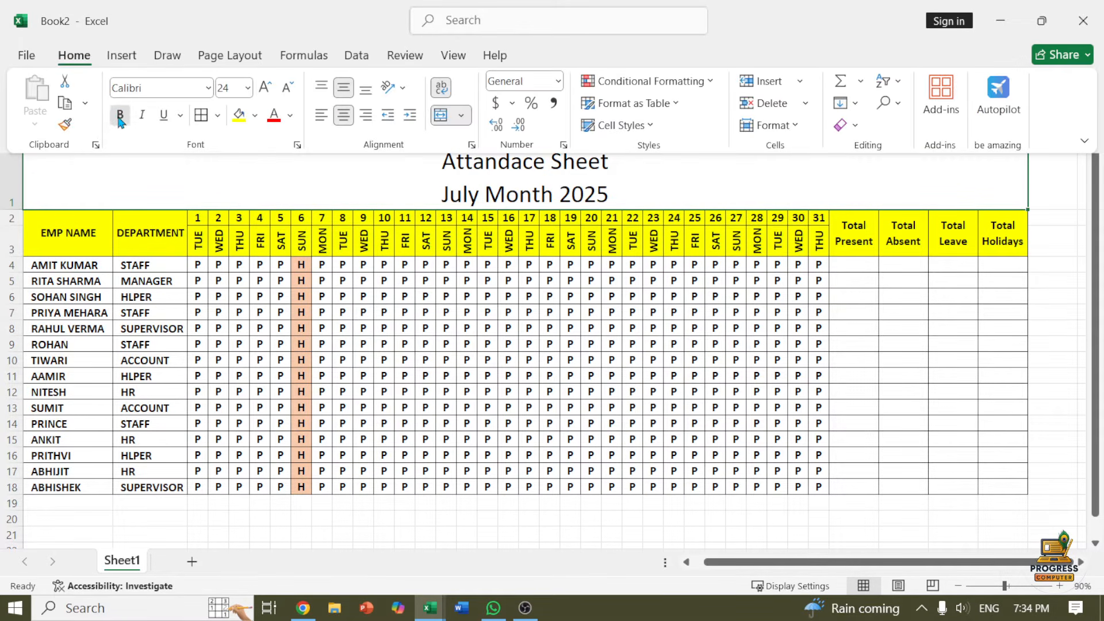
pyautogui.click(255, 115)
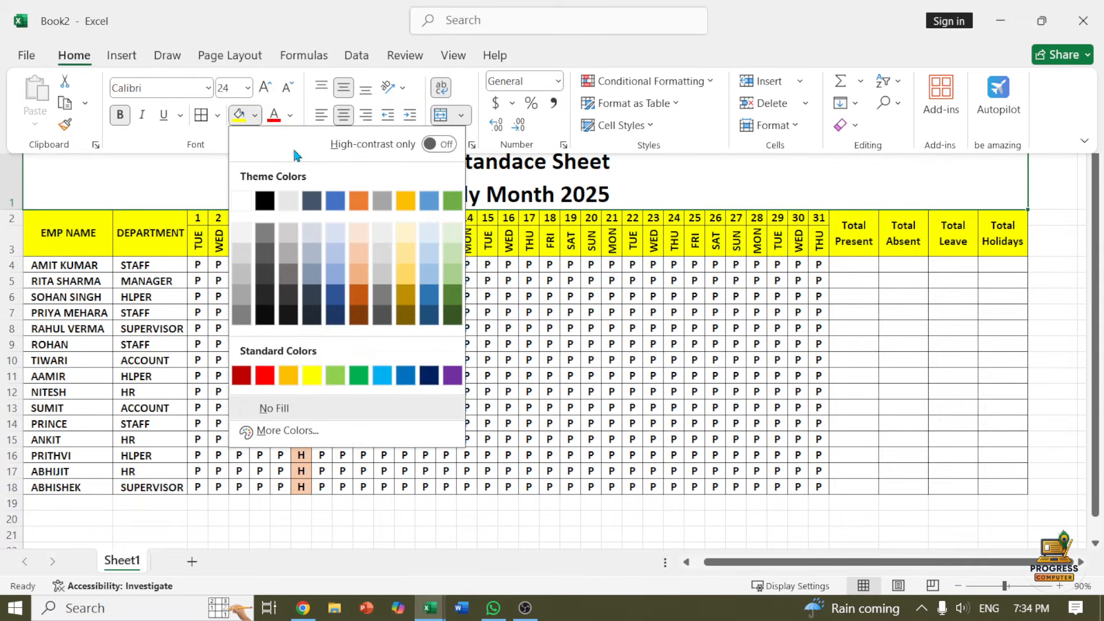
pyautogui.click(405, 202)
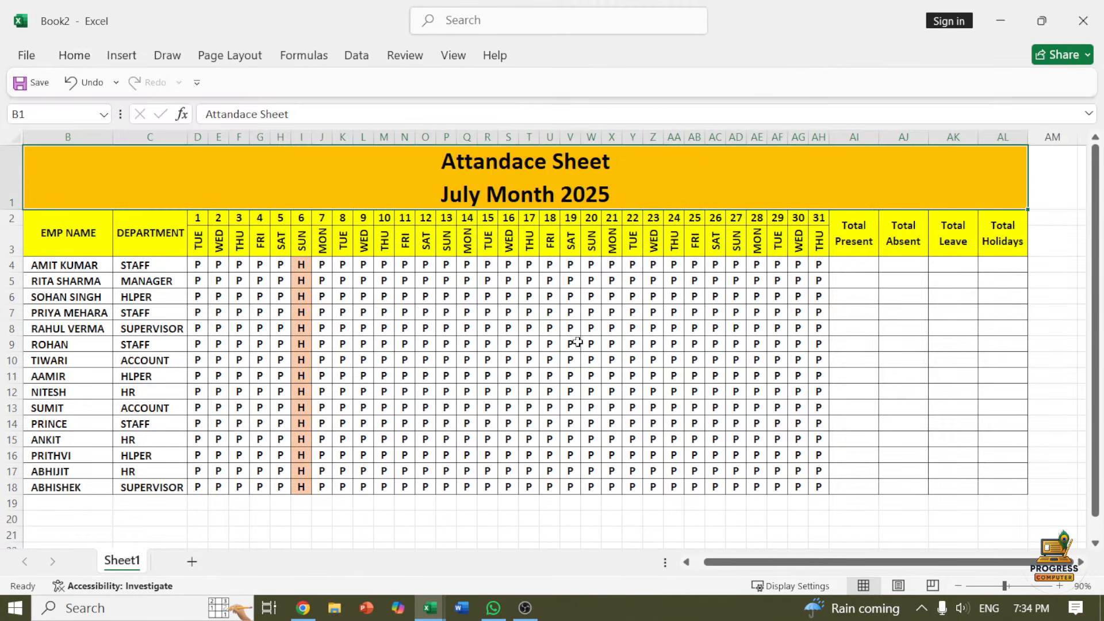
pyautogui.click(568, 325)
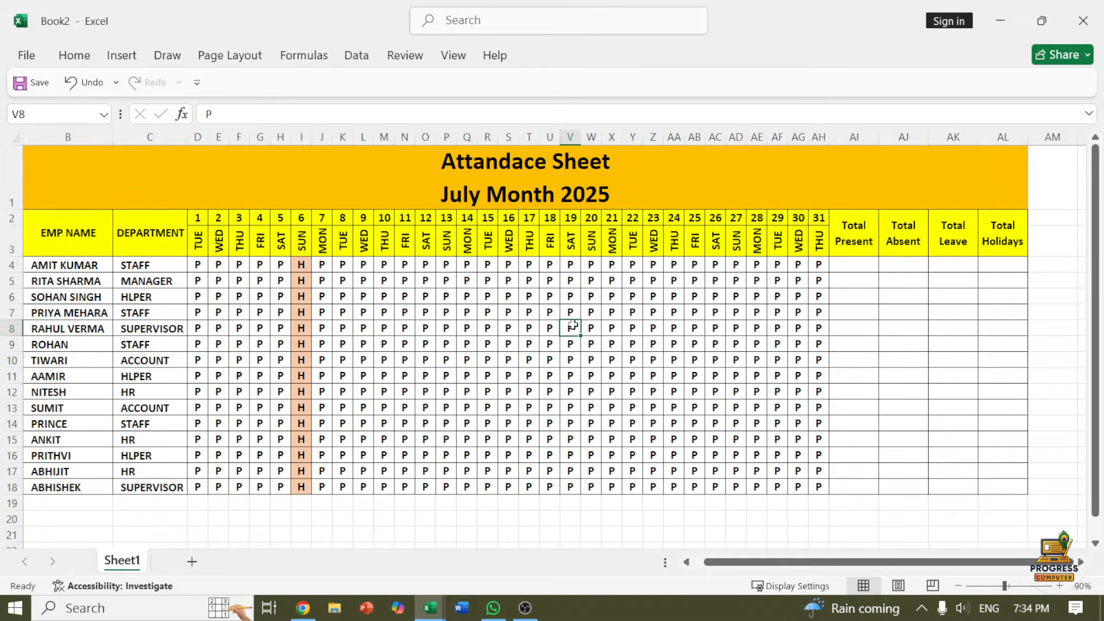
pyautogui.click(859, 261)
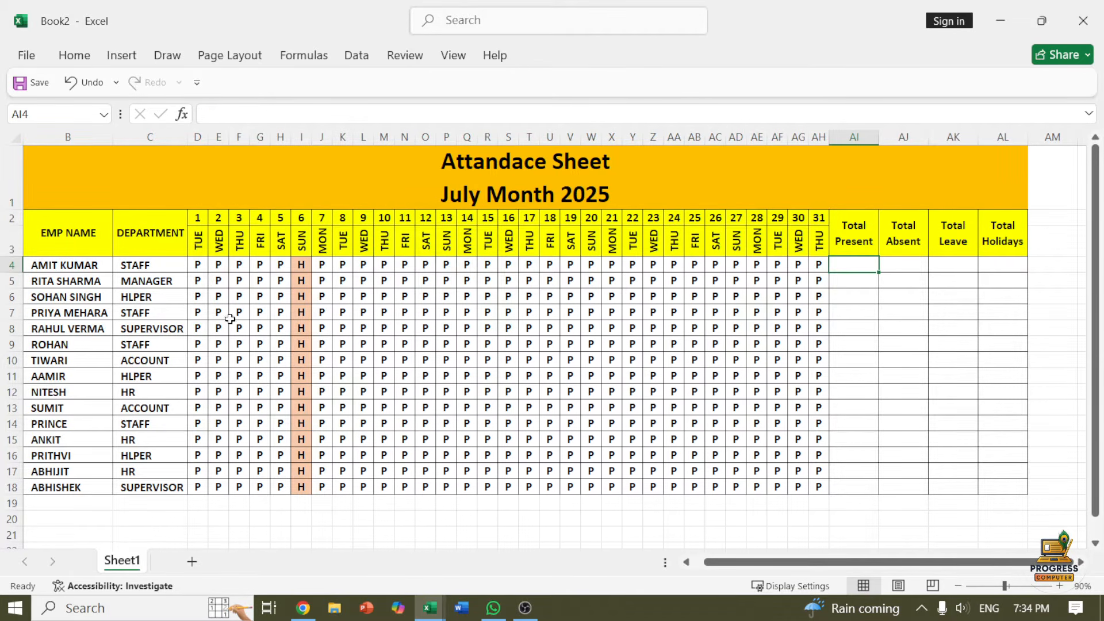
# Step: Copy the shaded H marks from Sunday the 6th (I4:I18) to the other Sunday columns: 13, 20 and 27
pyautogui.moveTo(300, 265); pyautogui.dragTo(310, 469)
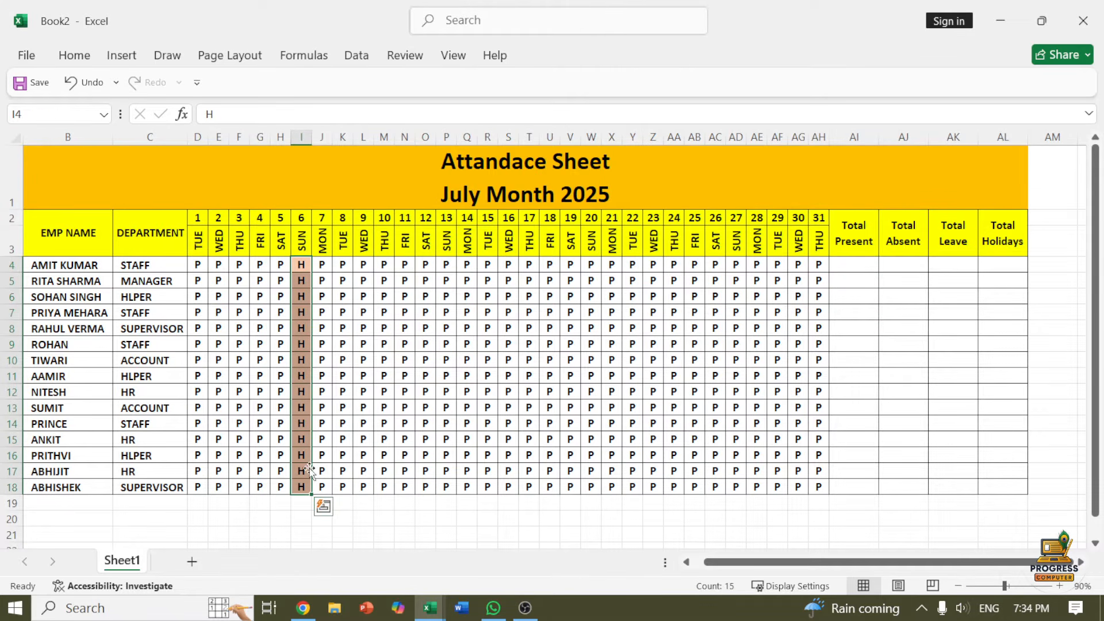
pyautogui.hotkey('ctrl', 'c')
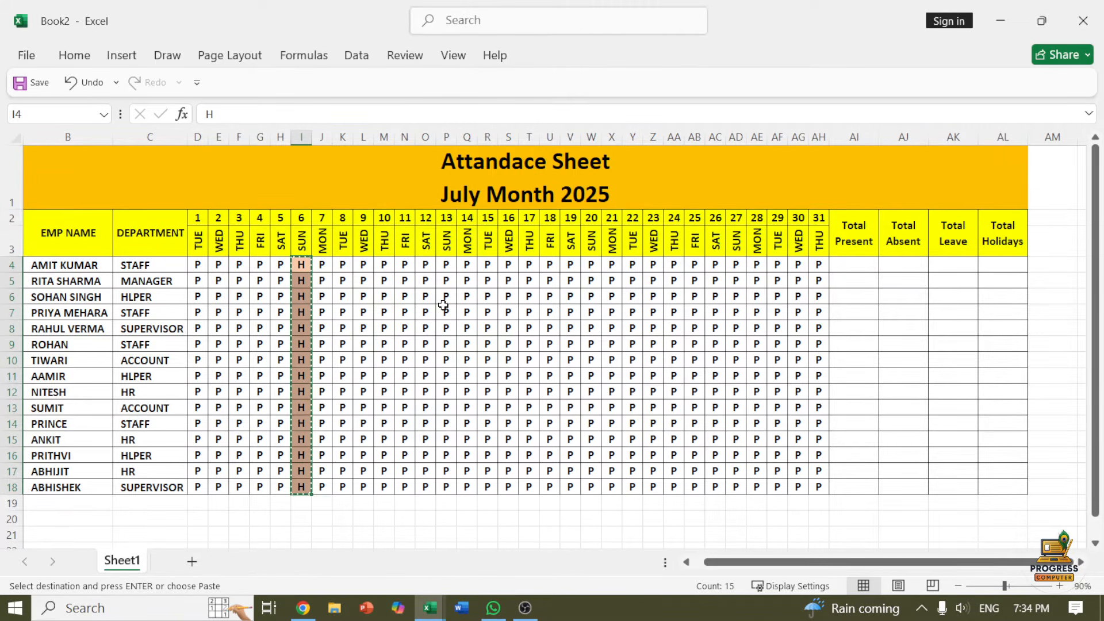
pyautogui.click(454, 264)
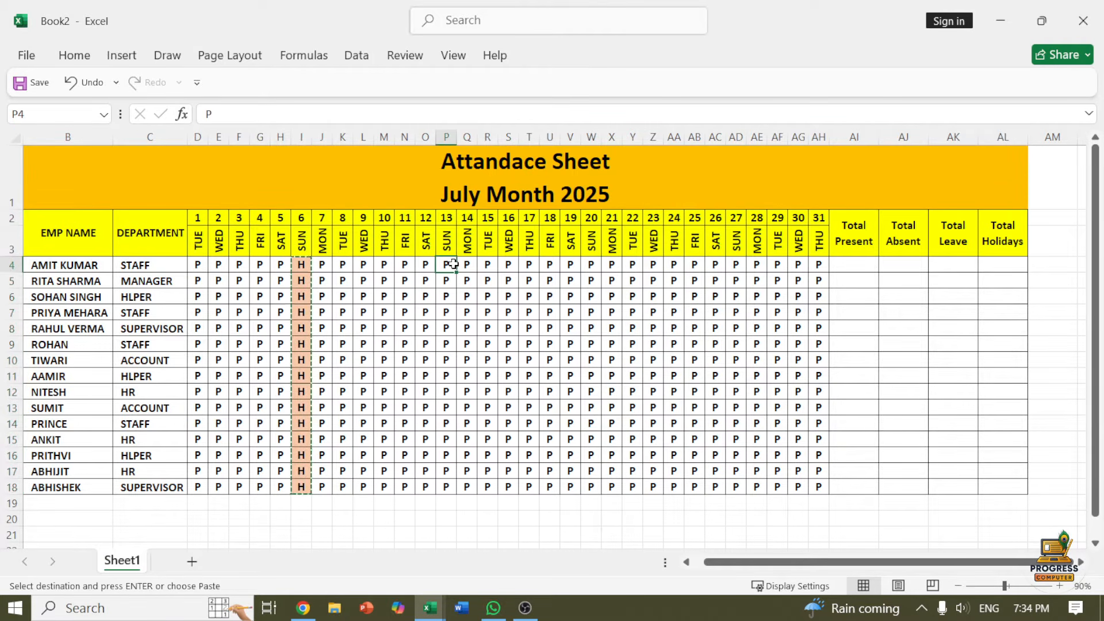
pyautogui.hotkey('ctrl', 'v')
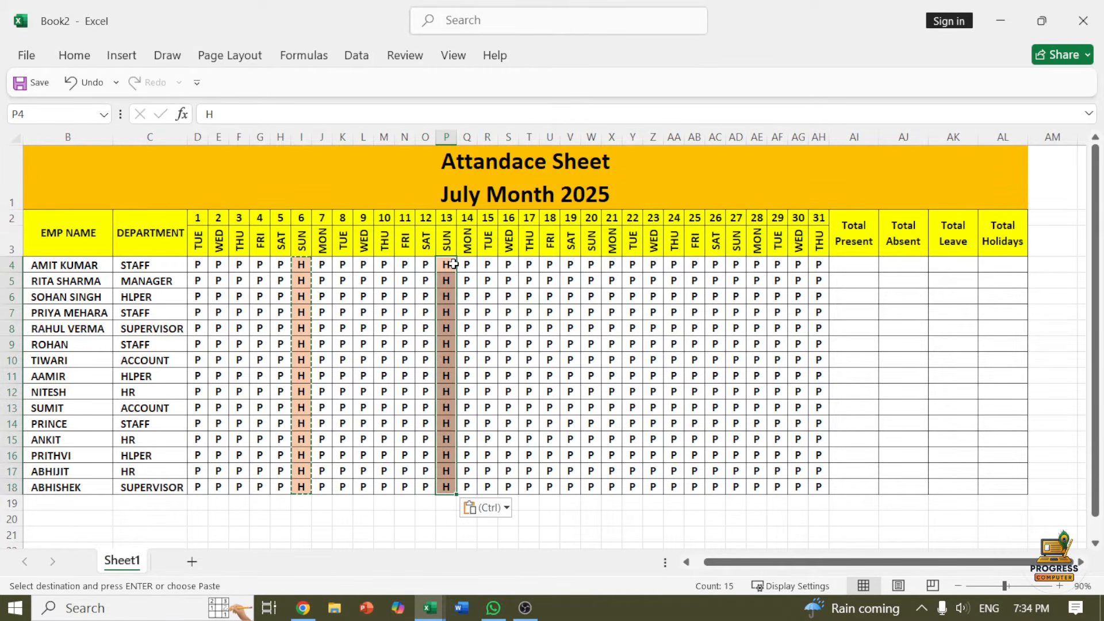
pyautogui.click(590, 267)
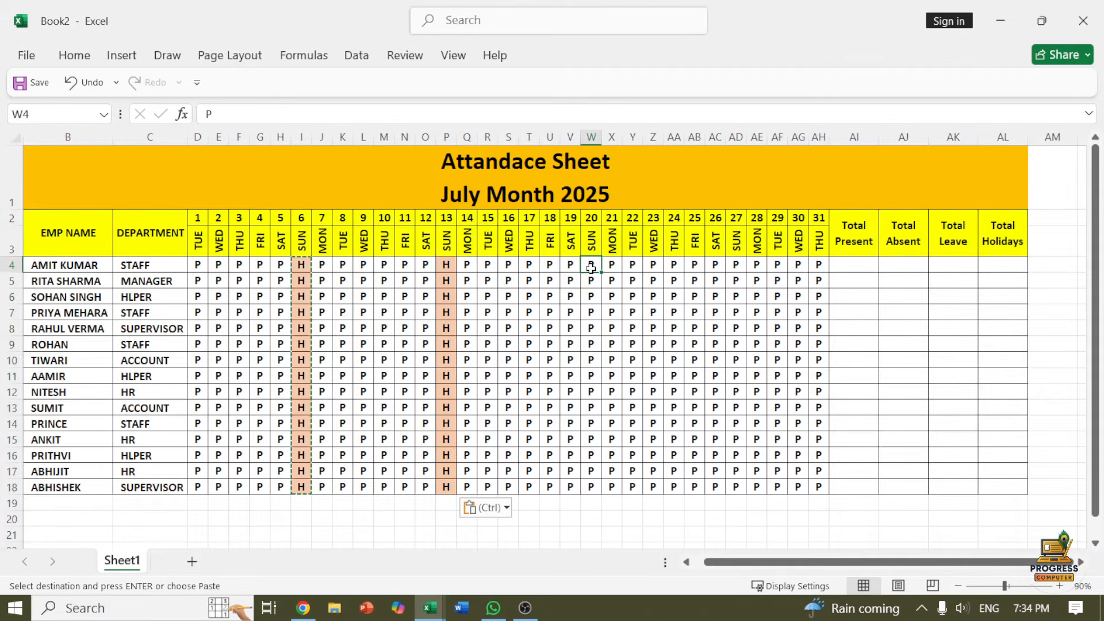
pyautogui.hotkey('ctrl', 'v')
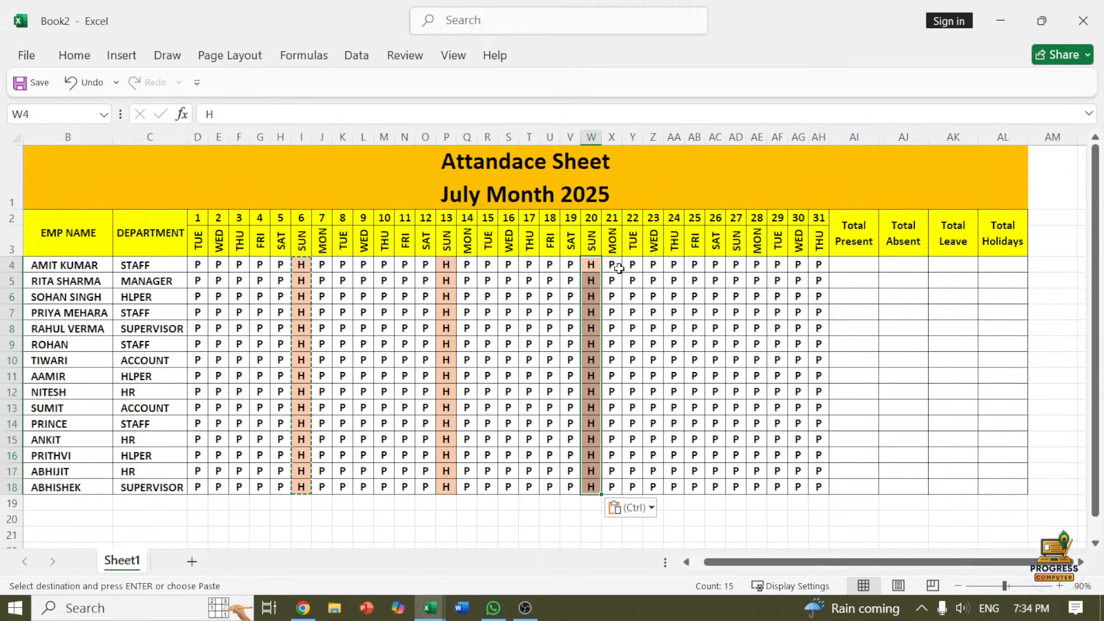
pyautogui.click(741, 266)
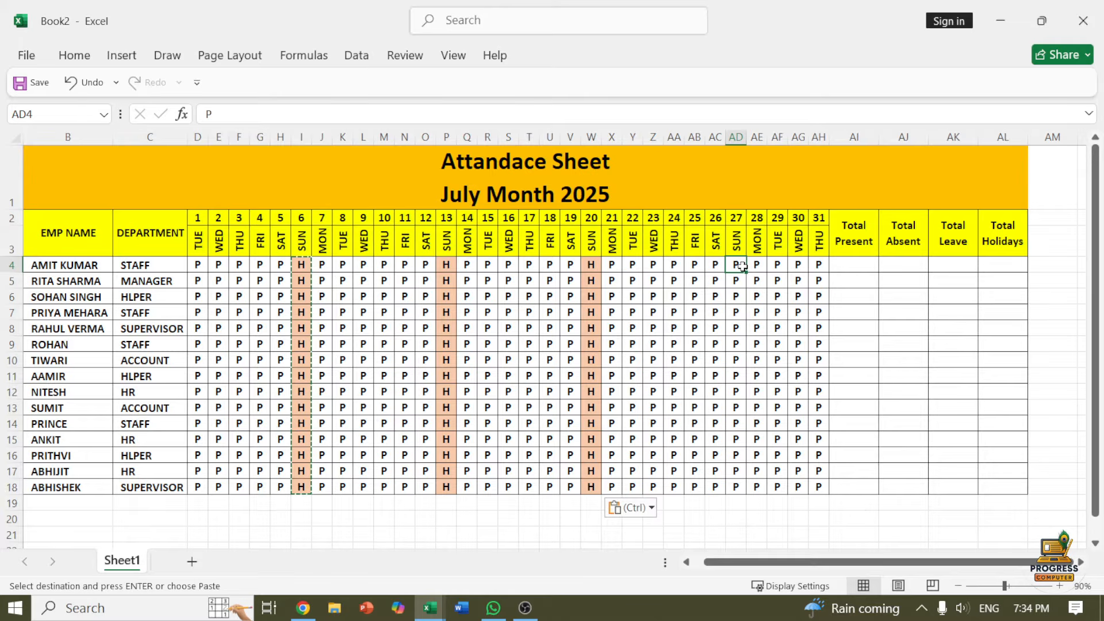
pyautogui.hotkey('ctrl', 'v')
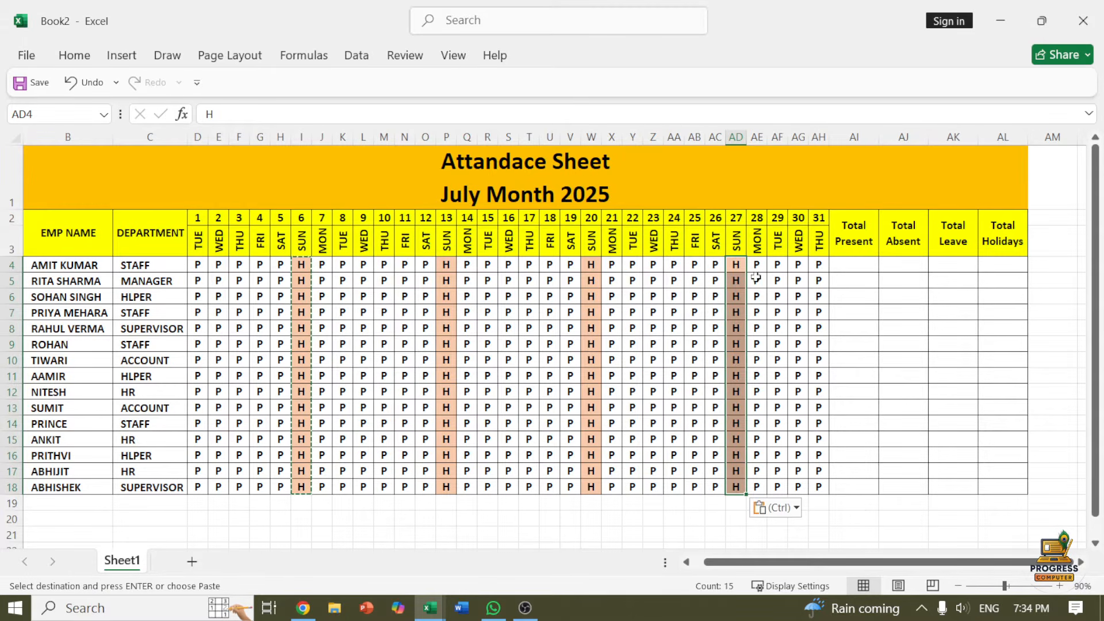
pyautogui.click(337, 330)
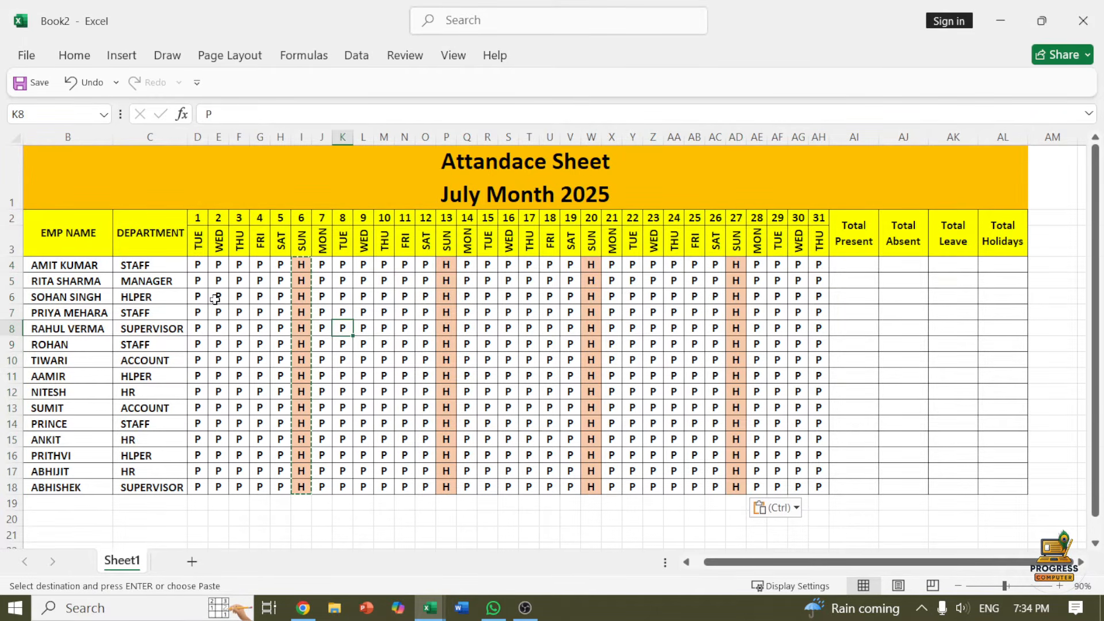
# Step: Replace P with a capital A in 24 scattered weekday cells between D5 and AF16 to mark sample absences across the employees
pyautogui.click(196, 285)
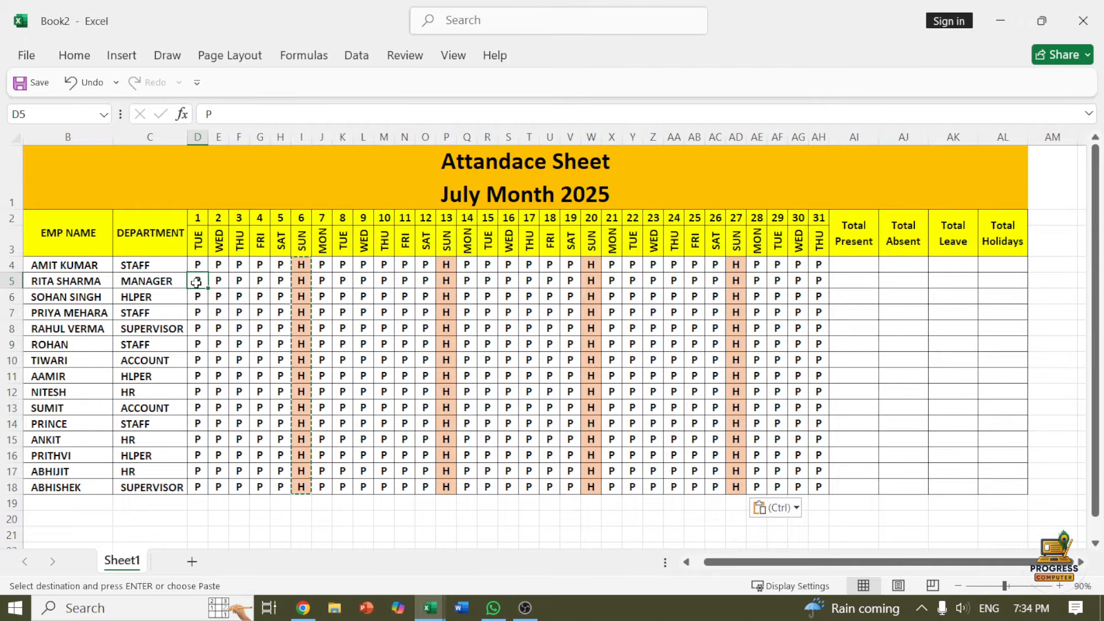
pyautogui.keyDown('ctrl'); pyautogui.click(237, 328); pyautogui.keyUp('ctrl')
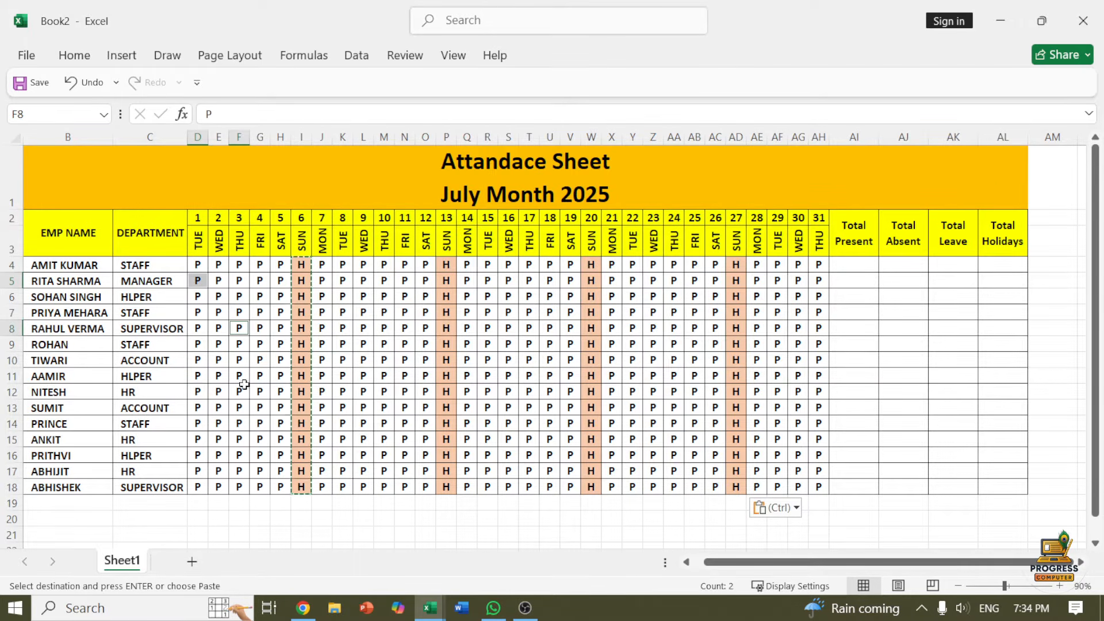
pyautogui.keyDown('ctrl'); pyautogui.click(239, 405); pyautogui.keyUp('ctrl')
pyautogui.keyDown('ctrl'); pyautogui.click(239, 453); pyautogui.keyUp('ctrl')
pyautogui.keyDown('ctrl'); pyautogui.click(360, 343); pyautogui.keyUp('ctrl')
pyautogui.keyDown('ctrl'); pyautogui.click(367, 296); pyautogui.keyUp('ctrl')
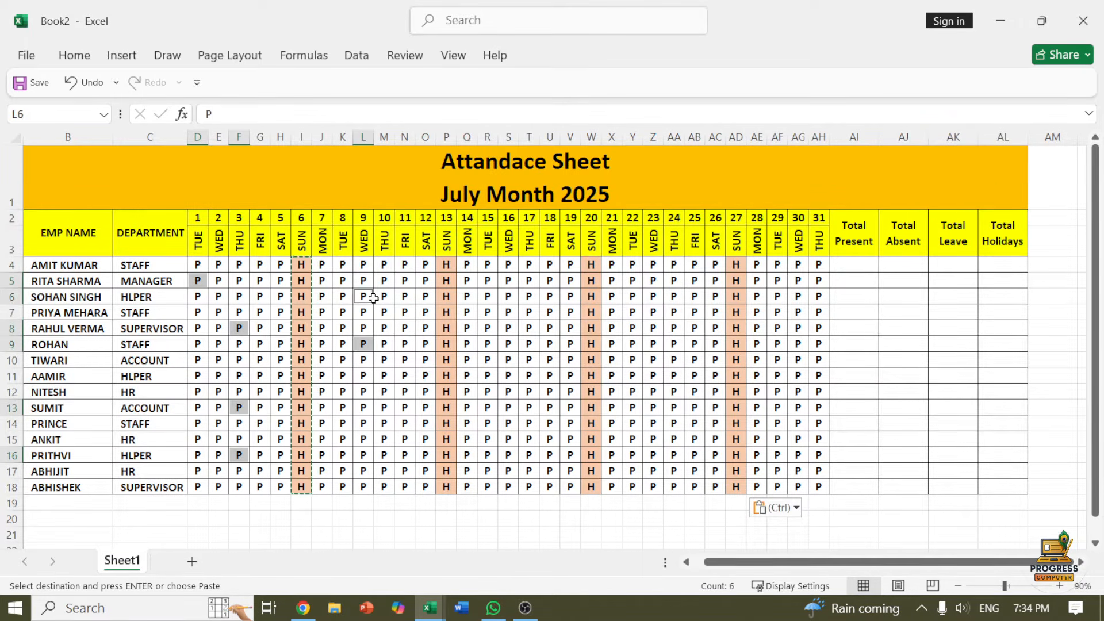
pyautogui.keyDown('ctrl'); pyautogui.click(405, 438); pyautogui.keyUp('ctrl')
pyautogui.keyDown('ctrl'); pyautogui.click(486, 296); pyautogui.keyUp('ctrl')
pyautogui.keyDown('ctrl'); pyautogui.click(529, 407); pyautogui.keyUp('ctrl')
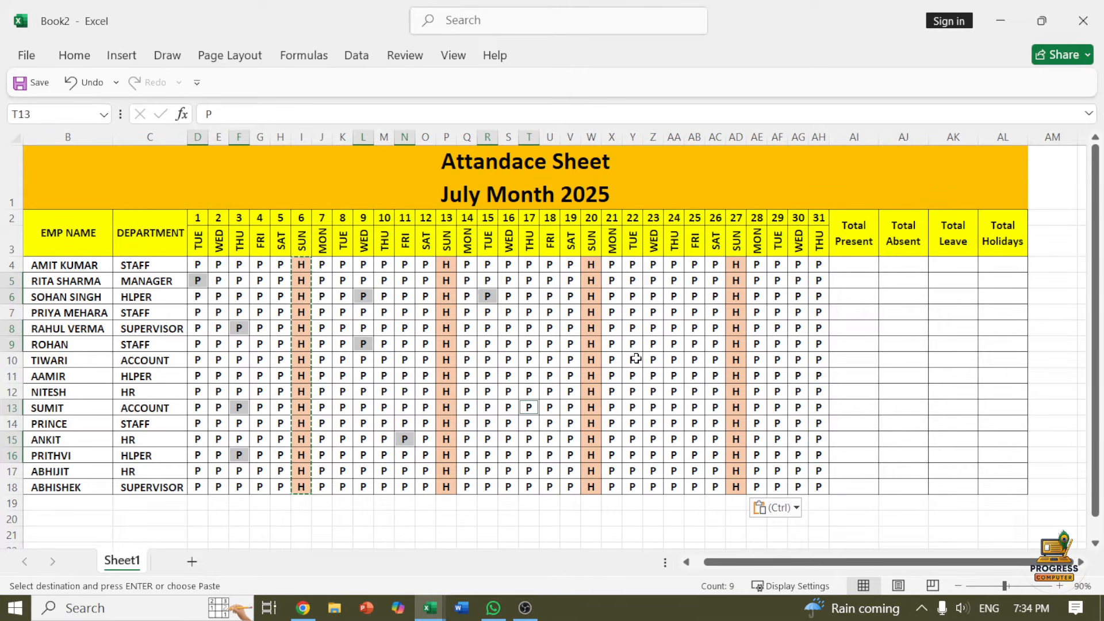
pyautogui.keyDown('ctrl'); pyautogui.click(653, 312); pyautogui.keyUp('ctrl')
pyautogui.keyDown('ctrl'); pyautogui.click(674, 438); pyautogui.keyUp('ctrl')
pyautogui.keyDown('ctrl'); pyautogui.click(674, 423); pyautogui.keyUp('ctrl')
pyautogui.keyDown('ctrl'); pyautogui.click(694, 296); pyautogui.keyUp('ctrl')
pyautogui.keyDown('ctrl'); pyautogui.click(780, 299); pyautogui.keyUp('ctrl')
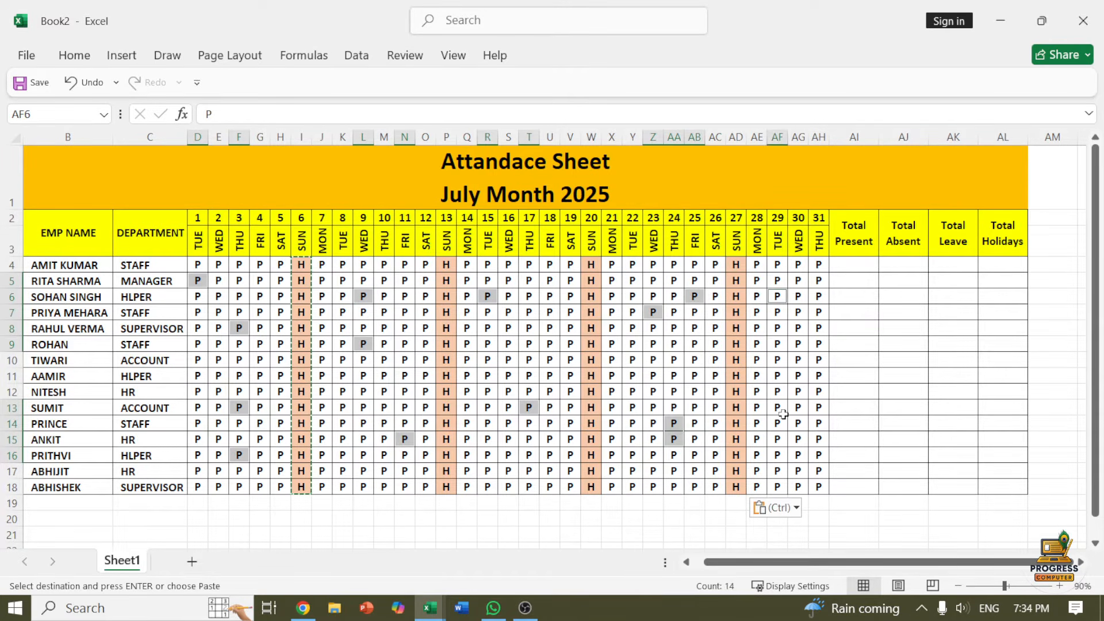
pyautogui.keyDown('ctrl'); pyautogui.click(777, 407); pyautogui.keyUp('ctrl')
pyautogui.keyDown('ctrl'); pyautogui.click(632, 375); pyautogui.keyUp('ctrl')
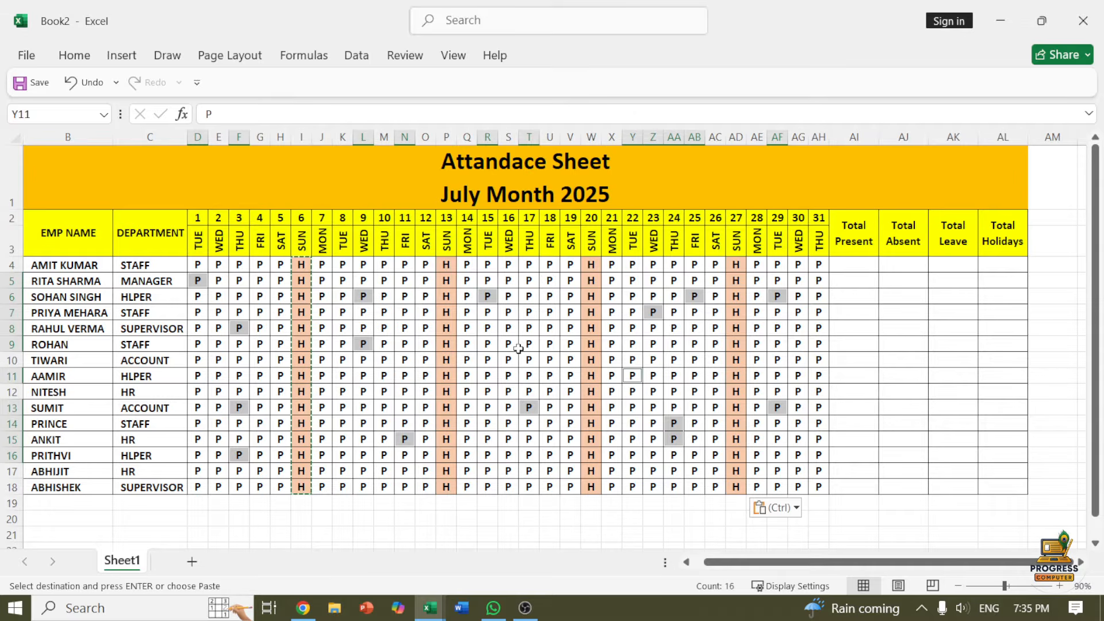
pyautogui.keyDown('ctrl'); pyautogui.click(508, 344); pyautogui.keyUp('ctrl')
pyautogui.keyDown('ctrl'); pyautogui.click(508, 455); pyautogui.keyUp('ctrl')
pyautogui.keyDown('ctrl'); pyautogui.click(336, 452); pyautogui.keyUp('ctrl')
pyautogui.keyDown('ctrl'); pyautogui.click(384, 391); pyautogui.keyUp('ctrl')
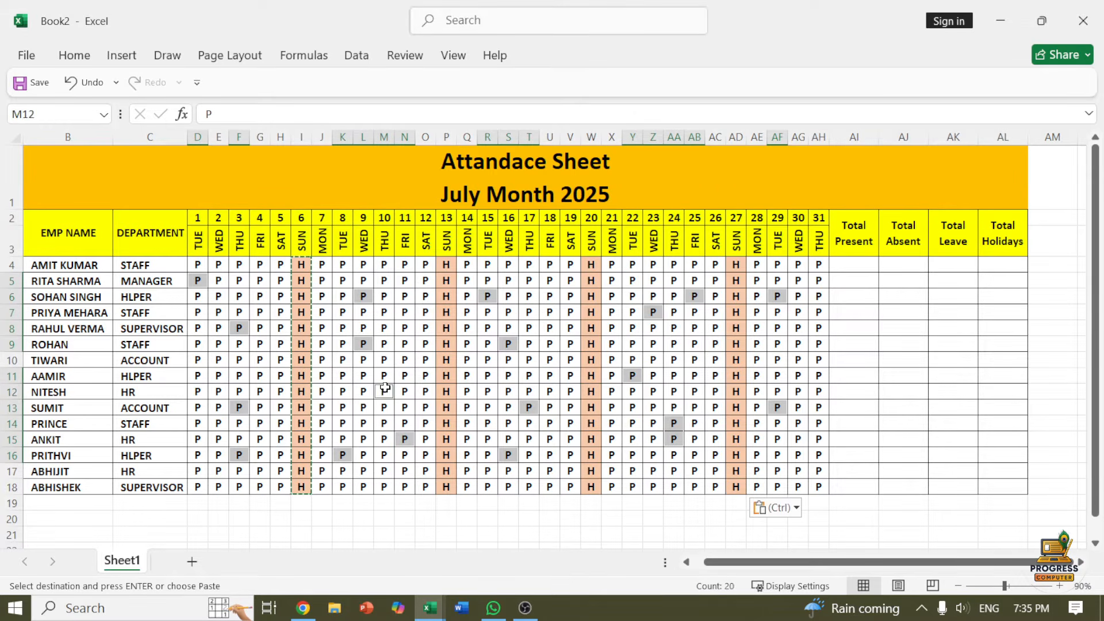
pyautogui.keyDown('ctrl'); pyautogui.click(487, 360); pyautogui.keyUp('ctrl')
pyautogui.keyDown('ctrl'); pyautogui.click(487, 375); pyautogui.keyUp('ctrl')
pyautogui.keyDown('ctrl'); pyautogui.click(653, 359); pyautogui.keyUp('ctrl')
pyautogui.keyDown('ctrl'); pyautogui.click(777, 360); pyautogui.keyUp('ctrl')
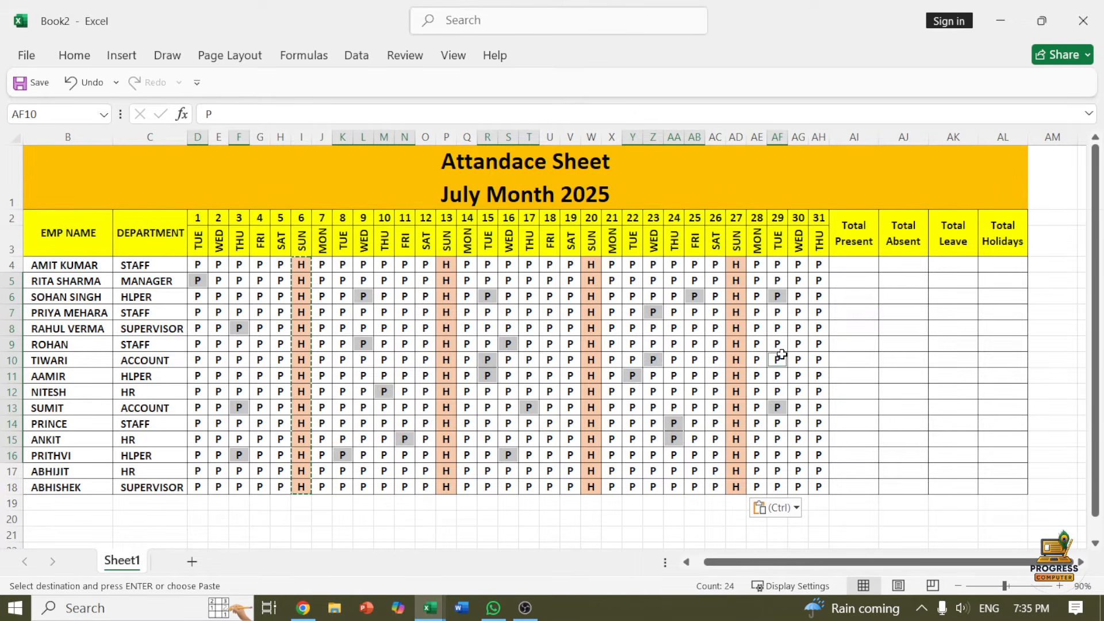
pyautogui.write('a')
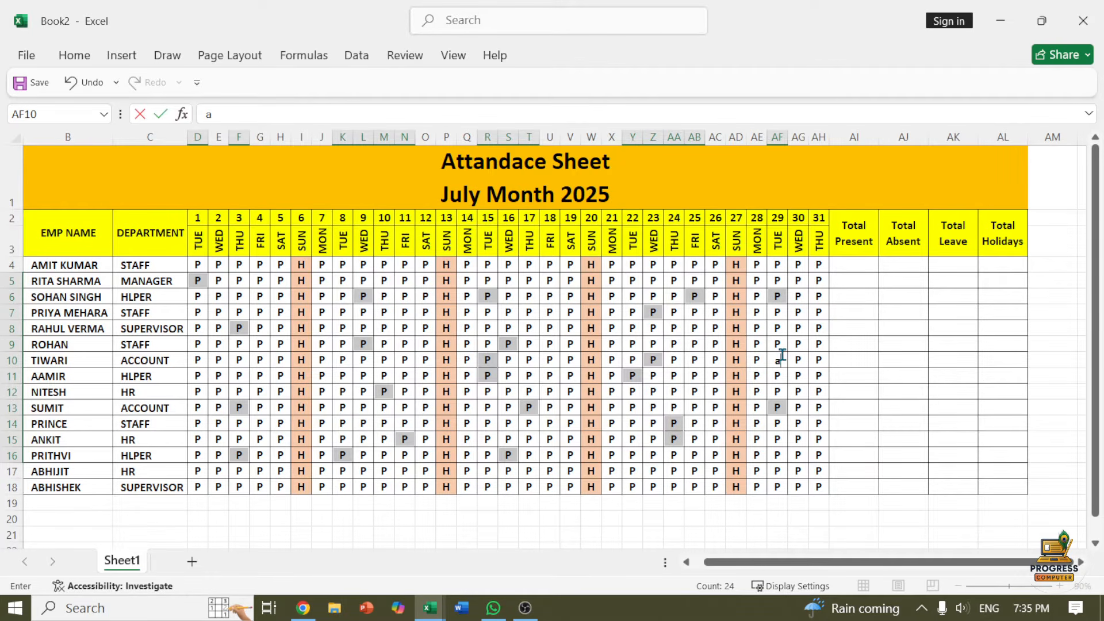
pyautogui.hotkey('ctrl', 'Return')
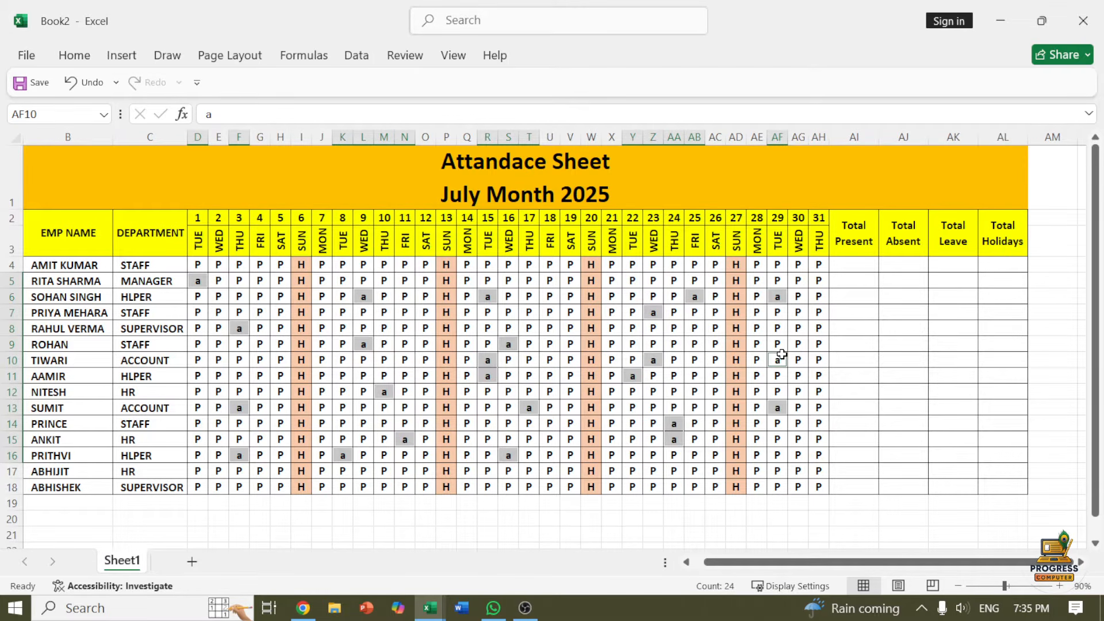
pyautogui.write('A')
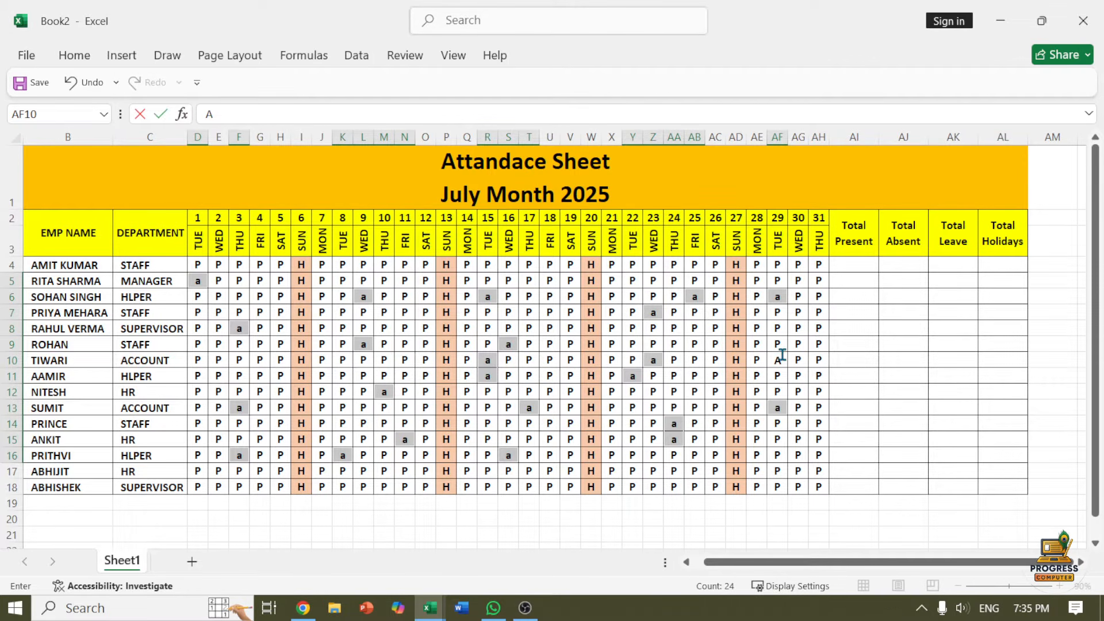
pyautogui.hotkey('ctrl', 'Return')
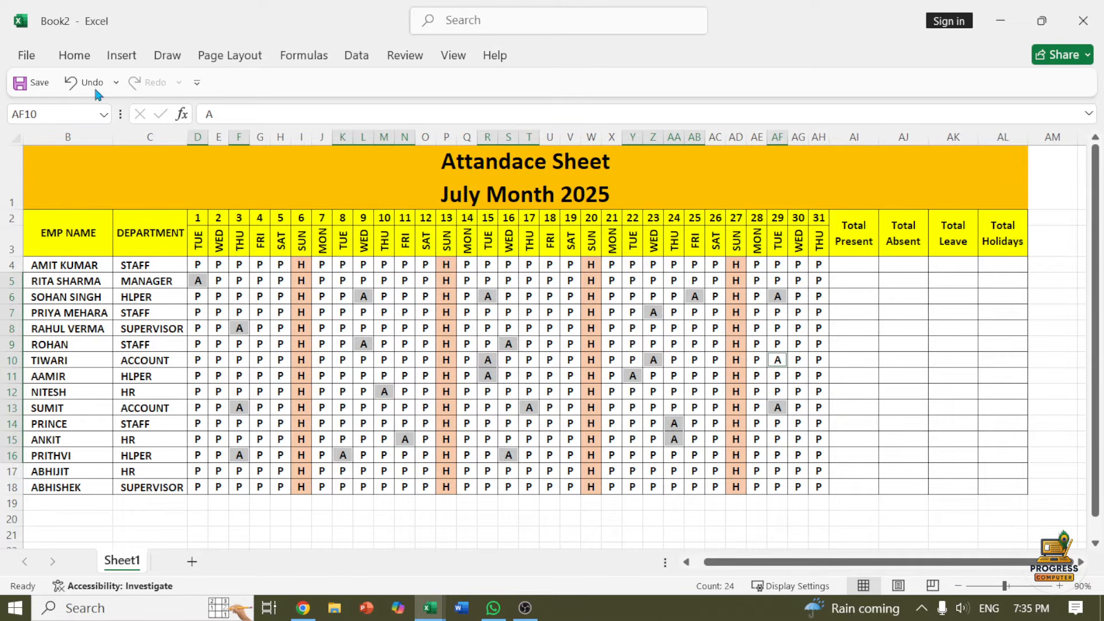
# Step: Shade all the selected A cells with the lightest green theme fill color
pyautogui.click(80, 57)
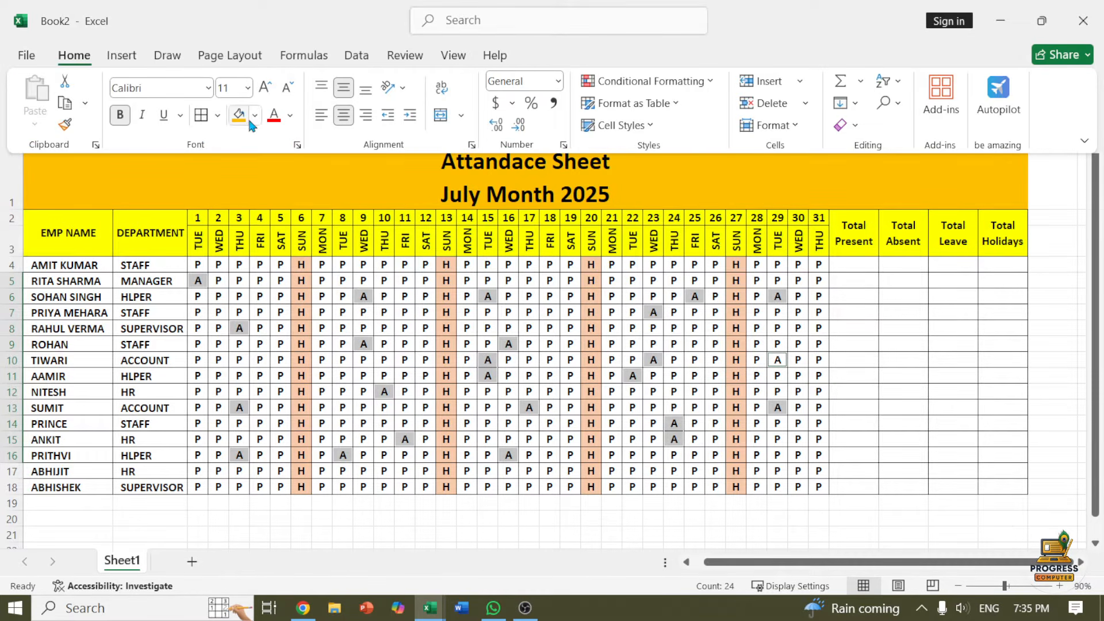
pyautogui.click(253, 118)
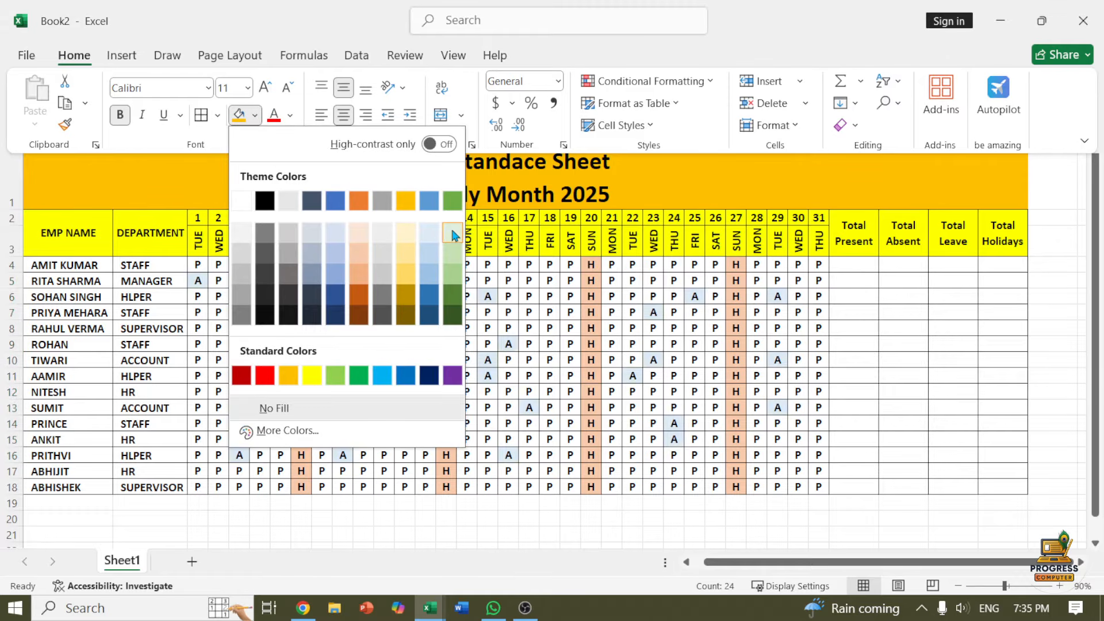
pyautogui.click(451, 232)
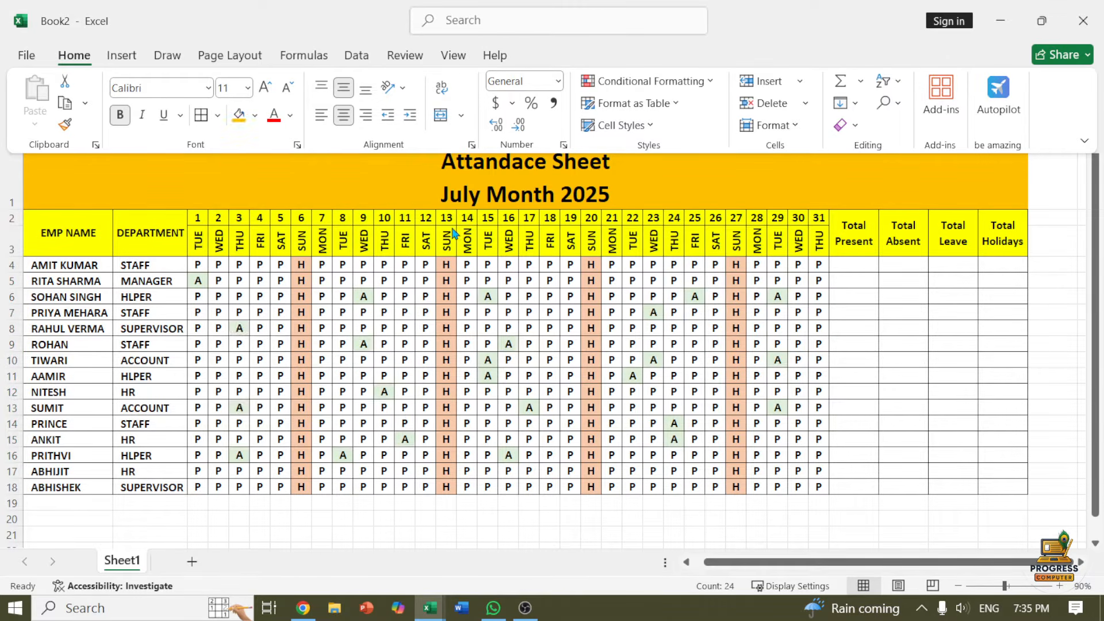
pyautogui.click(405, 330)
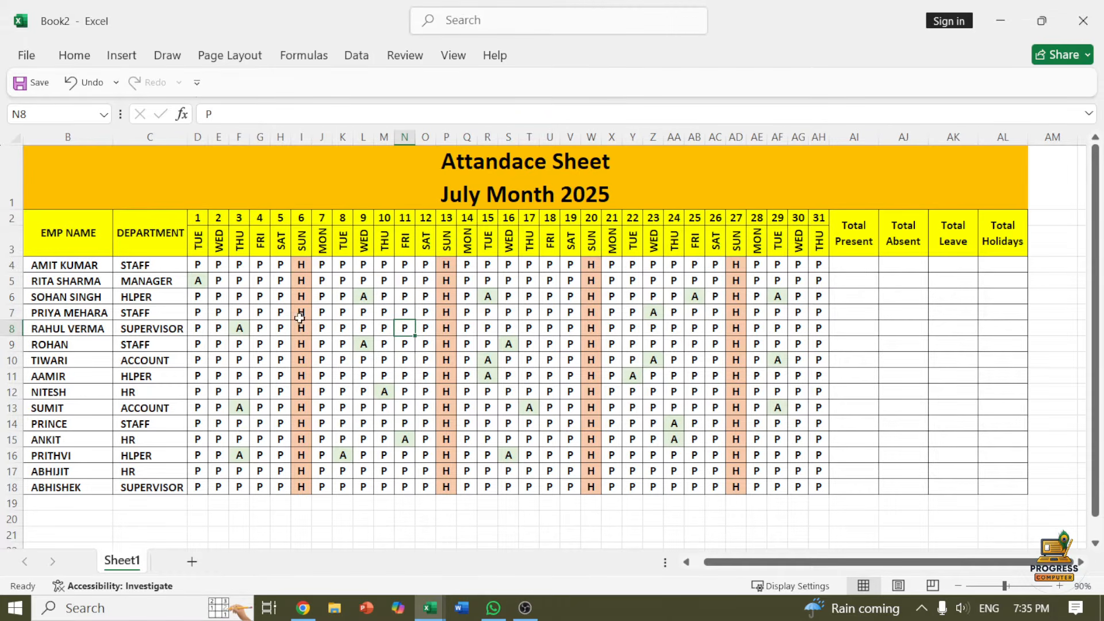
# Step: Replace P with a capital L in 18 scattered weekday cells between E5 and AG17 to mark sample leave days across the employees
pyautogui.click(268, 310)
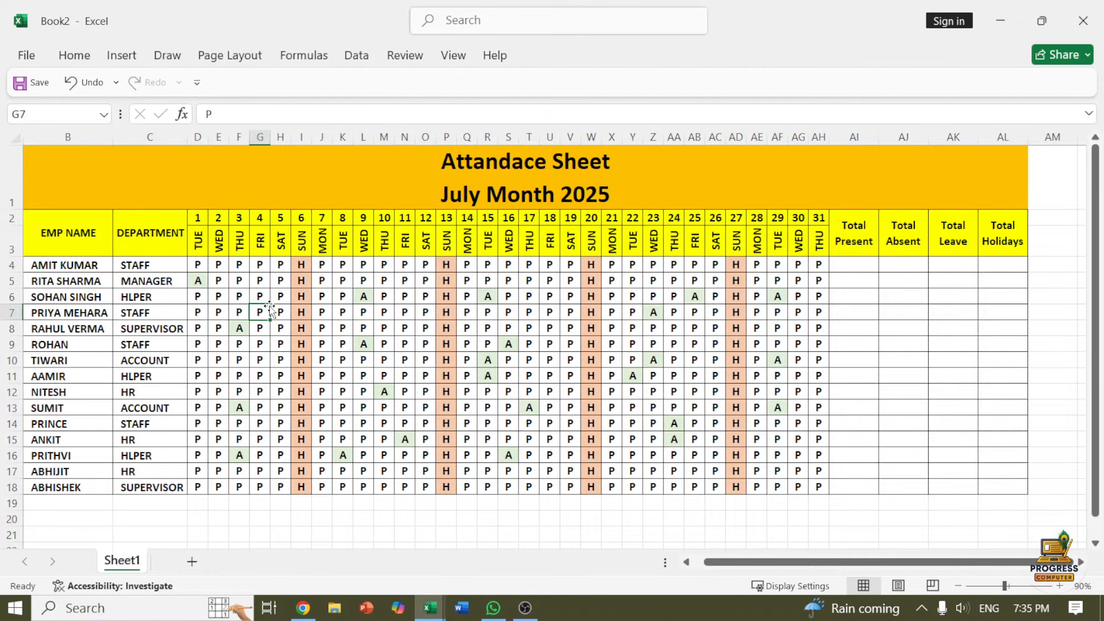
pyautogui.keyDown('ctrl'); pyautogui.click(252, 287); pyautogui.keyUp('ctrl')
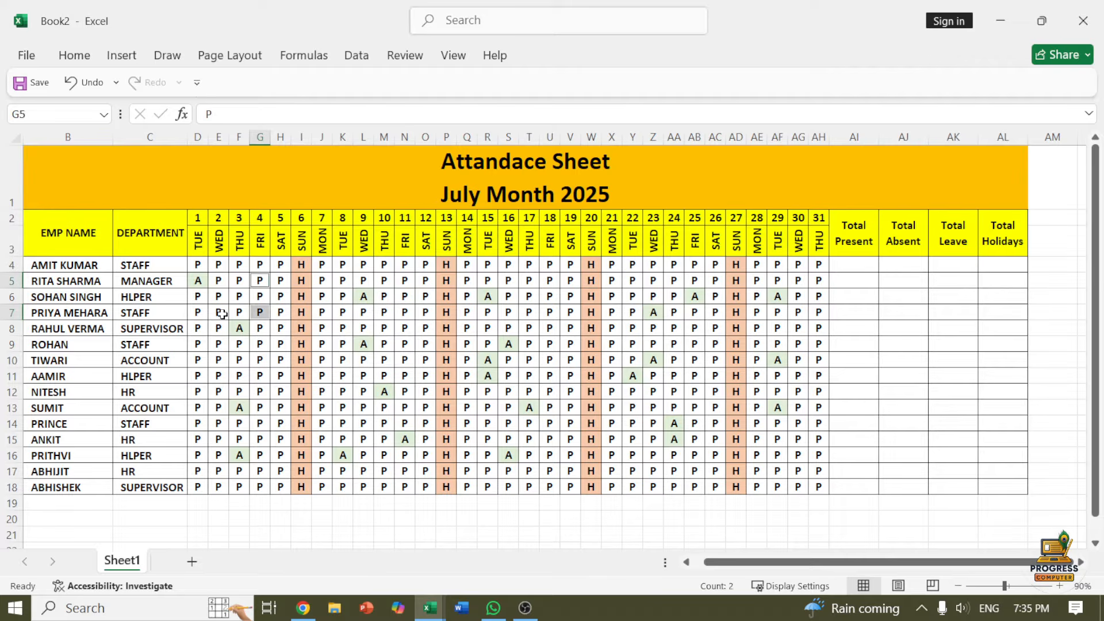
pyautogui.keyDown('ctrl'); pyautogui.click(223, 315); pyautogui.keyUp('ctrl')
pyautogui.keyDown('ctrl'); pyautogui.click(211, 374); pyautogui.keyUp('ctrl')
pyautogui.keyDown('ctrl'); pyautogui.click(353, 328); pyautogui.keyUp('ctrl')
pyautogui.keyDown('ctrl'); pyautogui.click(404, 328); pyautogui.keyUp('ctrl')
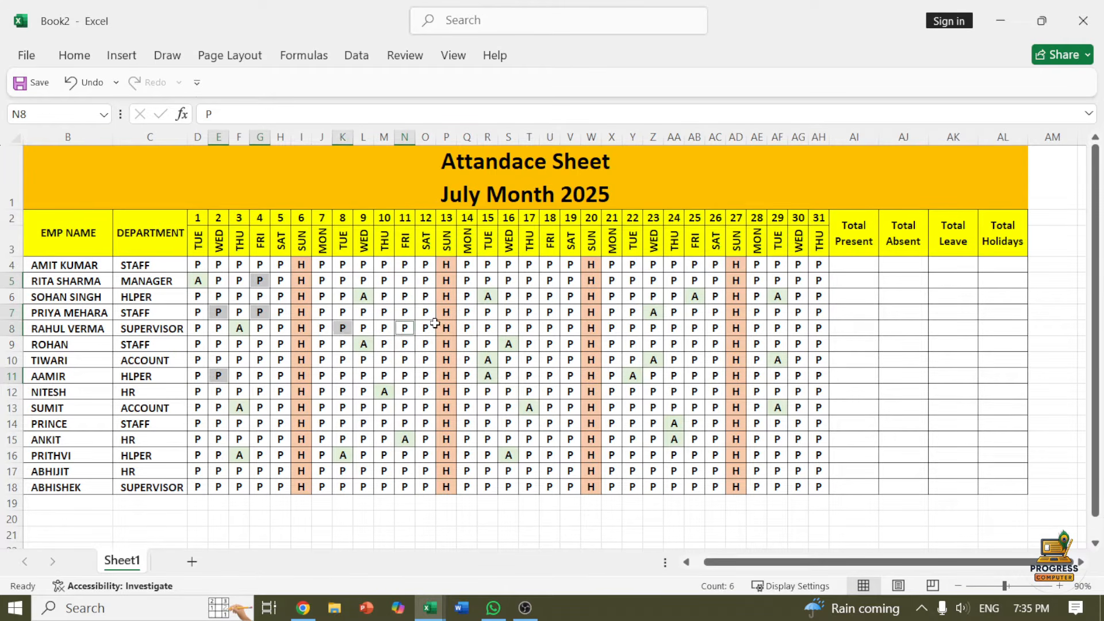
pyautogui.keyDown('ctrl'); pyautogui.click(529, 296); pyautogui.keyUp('ctrl')
pyautogui.keyDown('ctrl'); pyautogui.click(632, 280); pyautogui.keyUp('ctrl')
pyautogui.keyDown('ctrl'); pyautogui.click(672, 361); pyautogui.keyUp('ctrl')
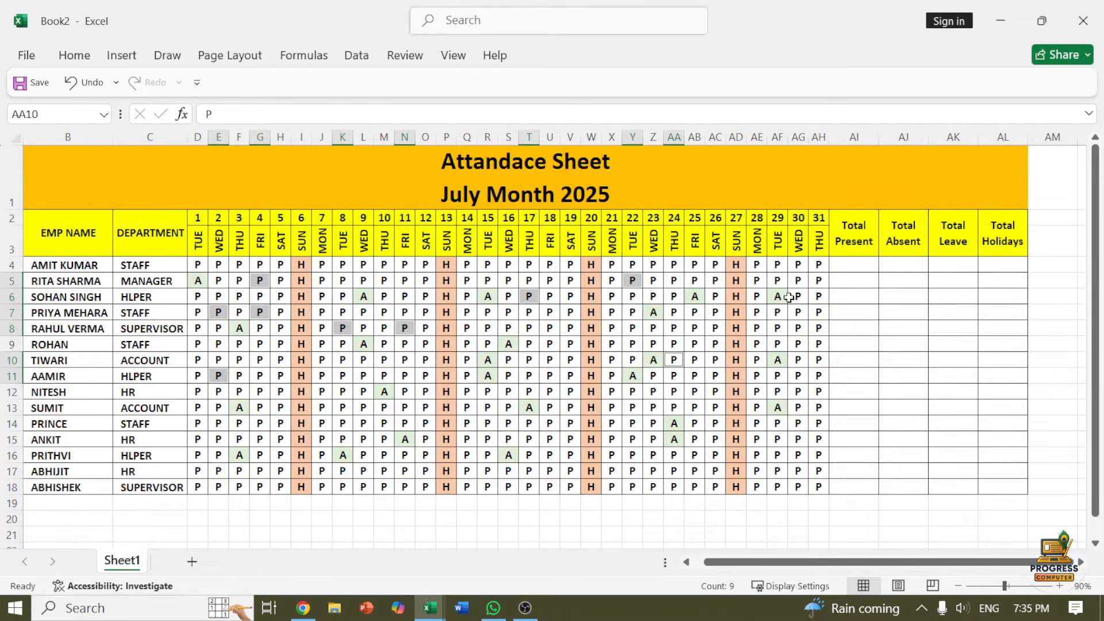
pyautogui.keyDown('ctrl'); pyautogui.click(798, 296); pyautogui.keyUp('ctrl')
pyautogui.keyDown('ctrl'); pyautogui.click(777, 423); pyautogui.keyUp('ctrl')
pyautogui.keyDown('ctrl'); pyautogui.click(674, 471); pyautogui.keyUp('ctrl')
pyautogui.keyDown('ctrl'); pyautogui.click(529, 438); pyautogui.keyUp('ctrl')
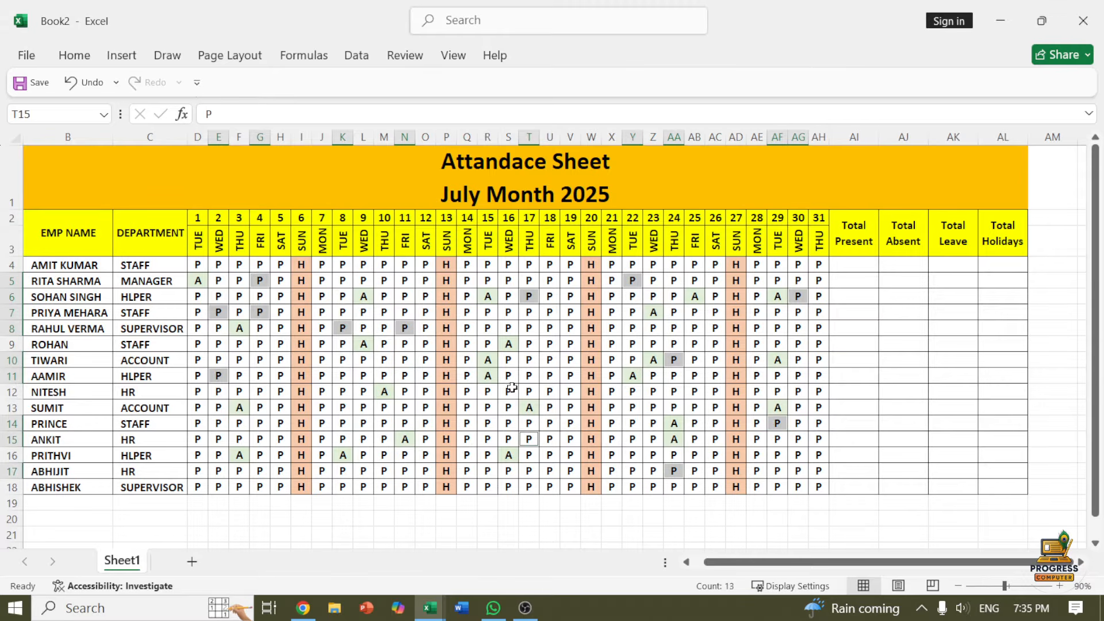
pyautogui.keyDown('ctrl'); pyautogui.click(508, 376); pyautogui.keyUp('ctrl')
pyautogui.keyDown('ctrl'); pyautogui.click(364, 423); pyautogui.keyUp('ctrl')
pyautogui.keyDown('ctrl'); pyautogui.click(364, 438); pyautogui.keyUp('ctrl')
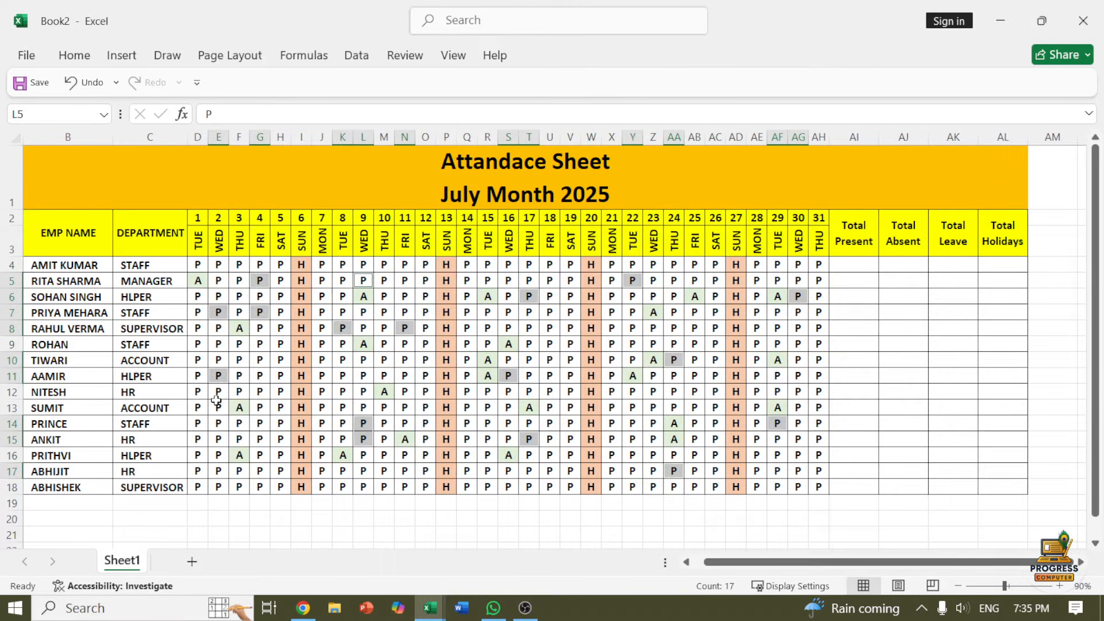
pyautogui.keyDown('ctrl'); pyautogui.click(277, 404); pyautogui.keyUp('ctrl')
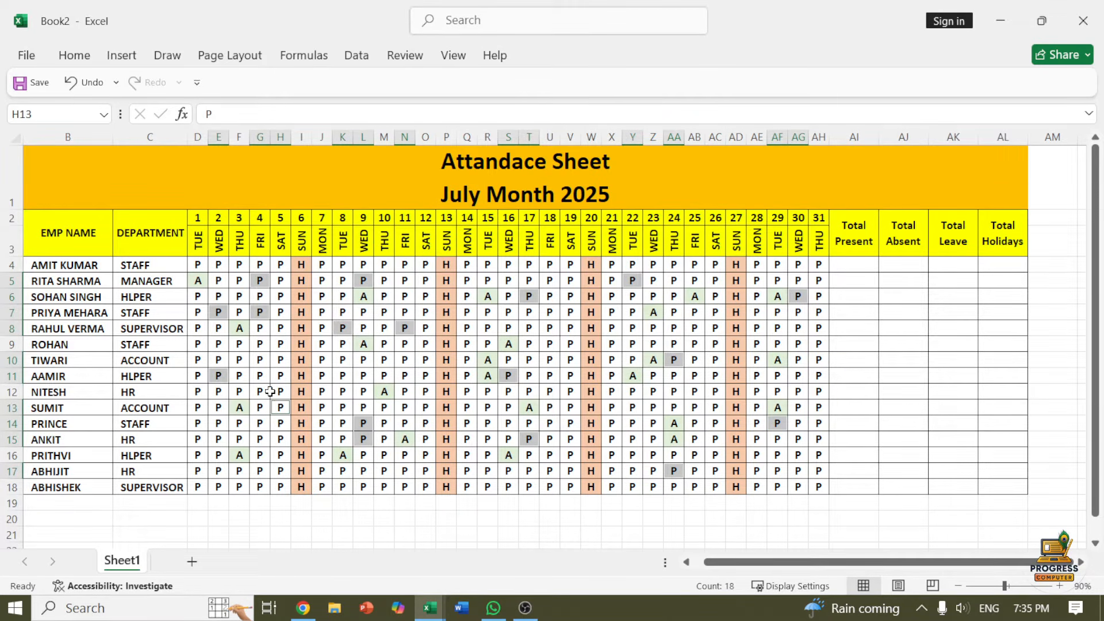
pyautogui.write('l')
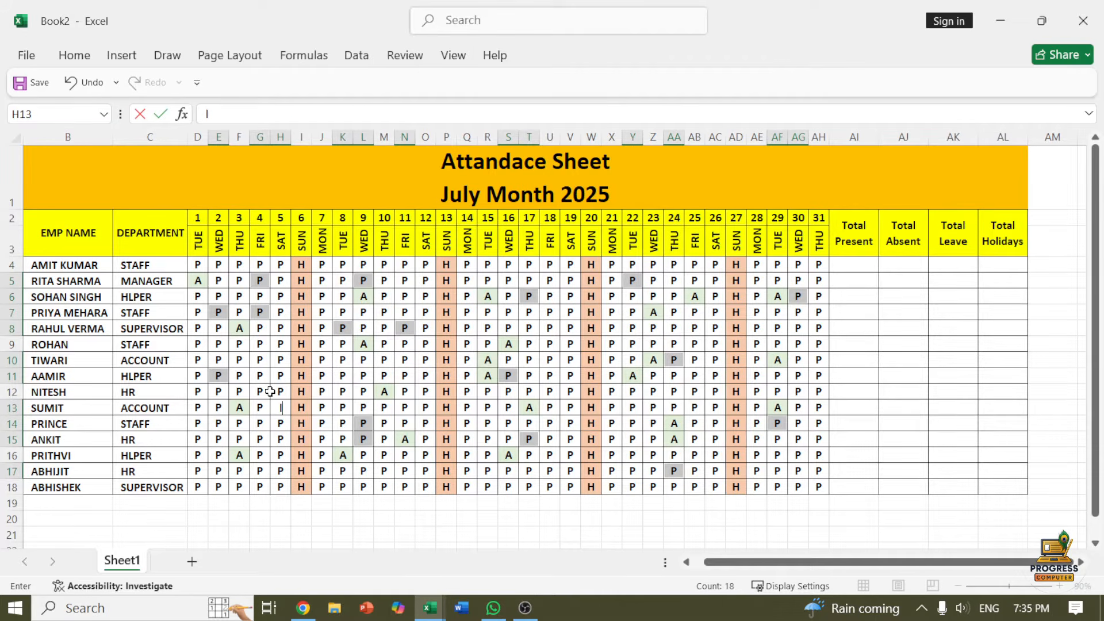
pyautogui.hotkey('ctrl', 'Return')
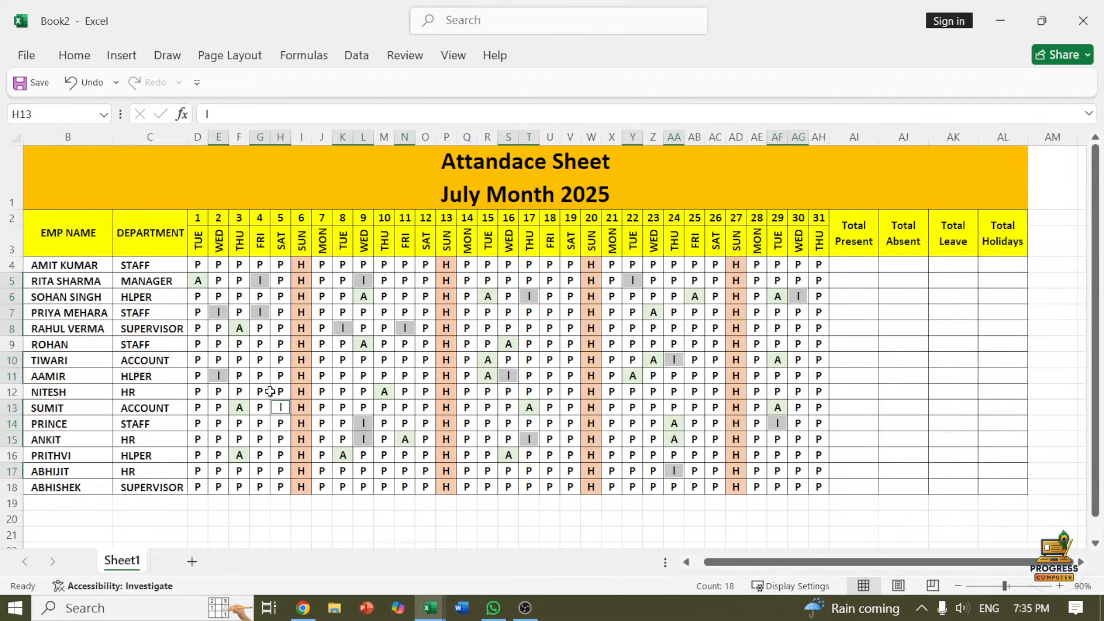
pyautogui.write('L')
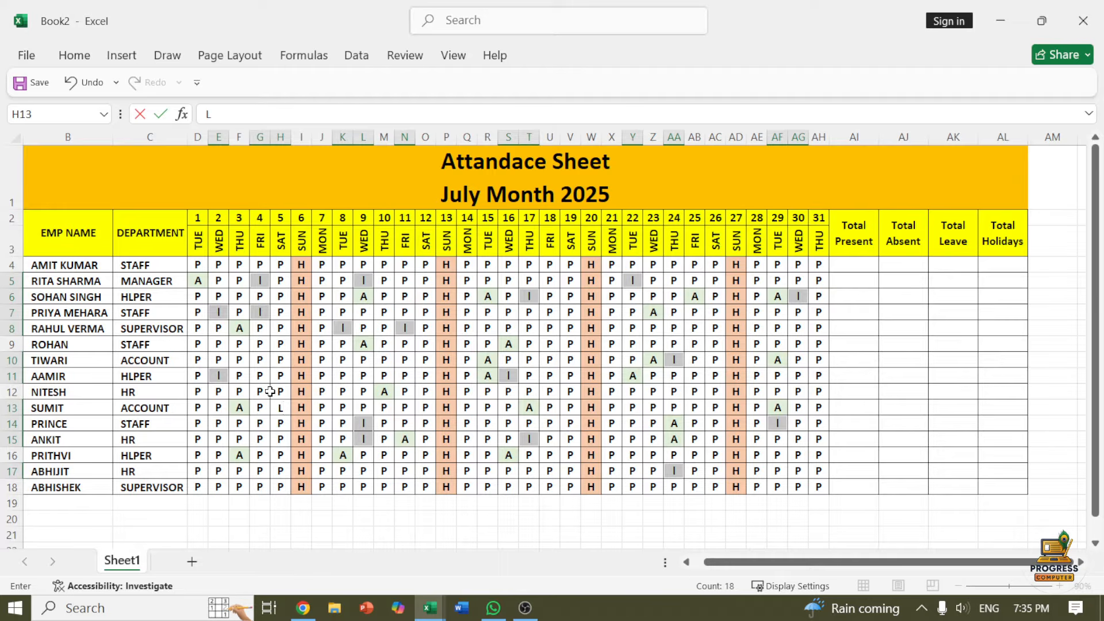
pyautogui.hotkey('ctrl', 'Return')
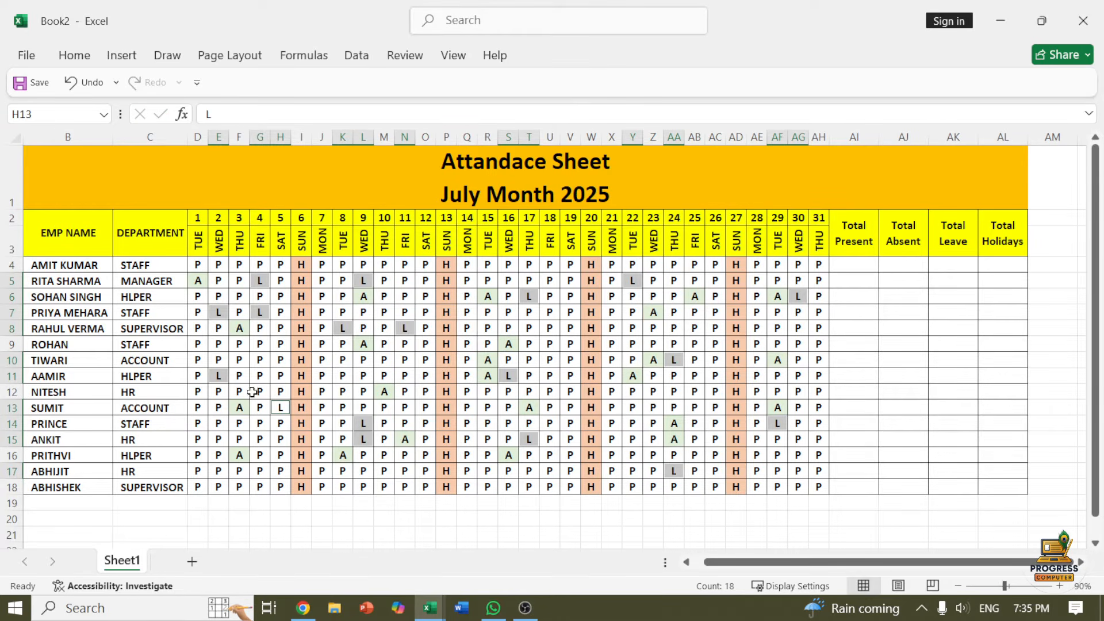
# Step: Shade all the selected L cells with a light blue theme fill color
pyautogui.click(74, 55)
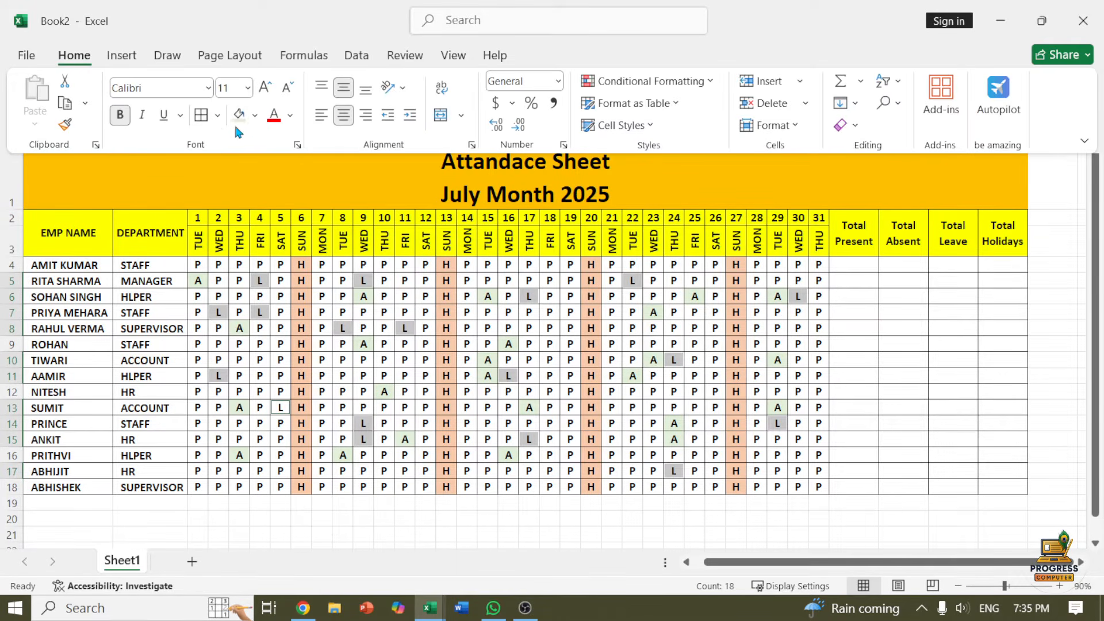
pyautogui.click(254, 115)
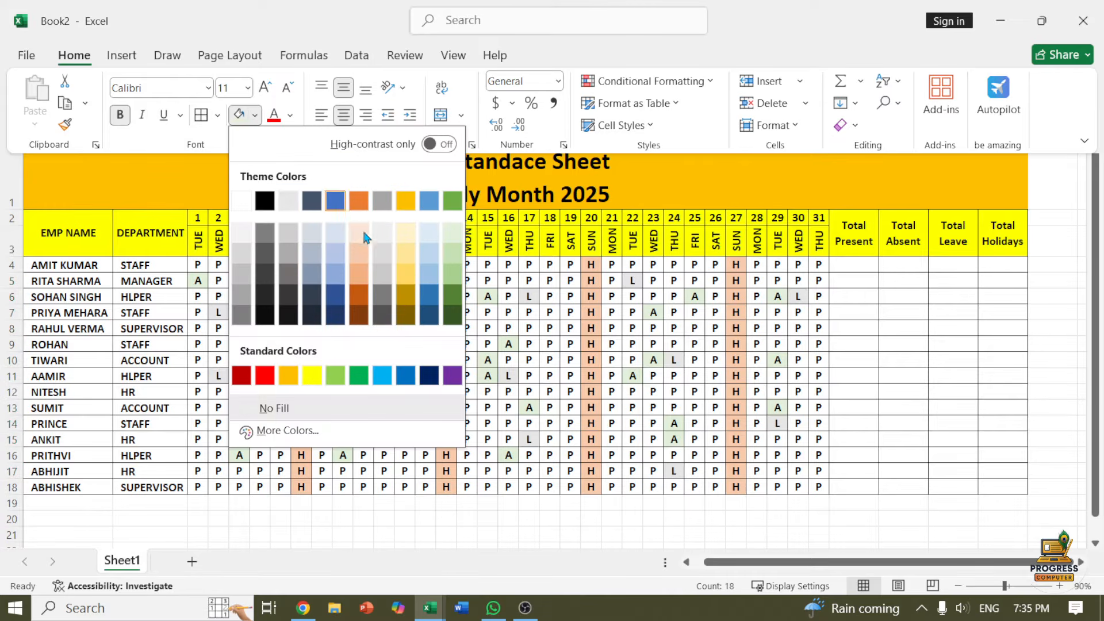
pyautogui.click(335, 268)
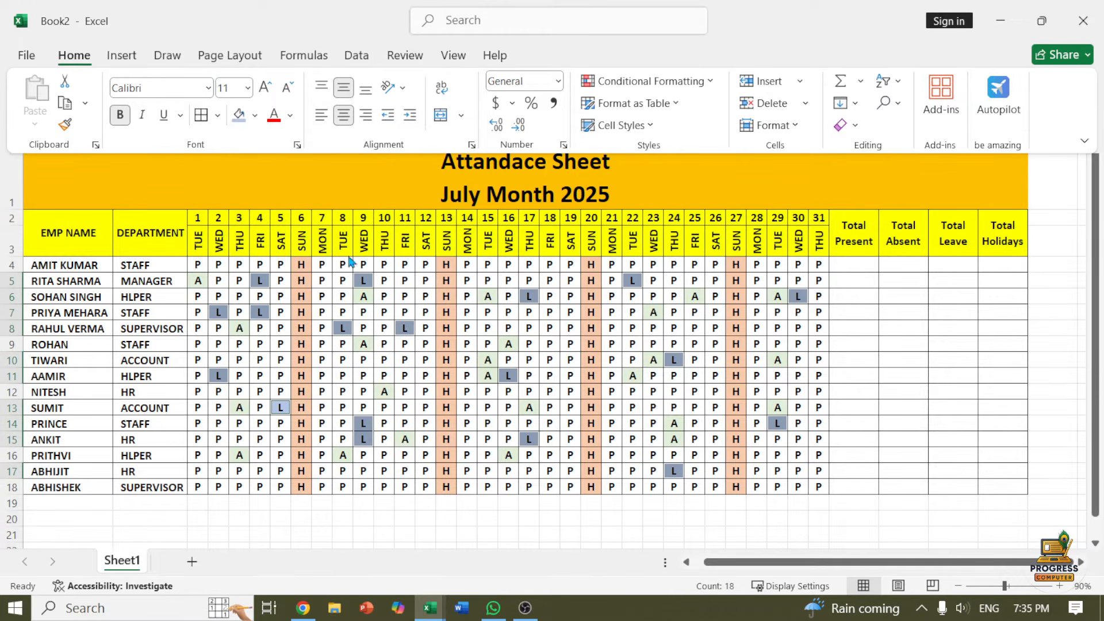
pyautogui.click(566, 341)
pyautogui.click(604, 333)
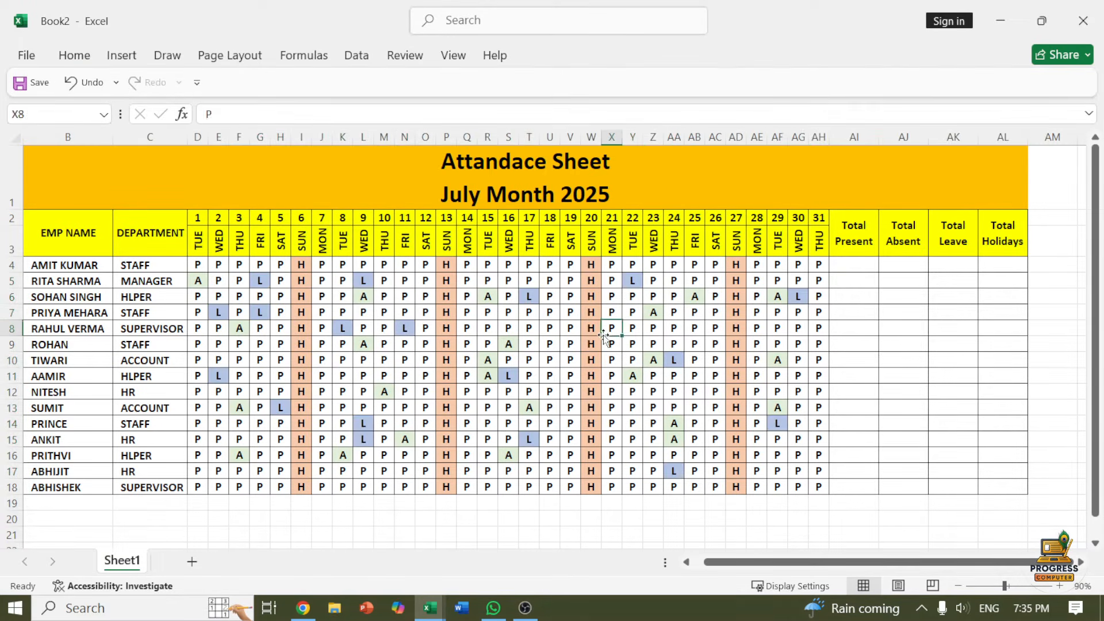
# Step: Enter =COUNTIF(D4:AH4,"P") in the Total Present cell AI4 and fill the formula down to AI18
pyautogui.click(852, 267)
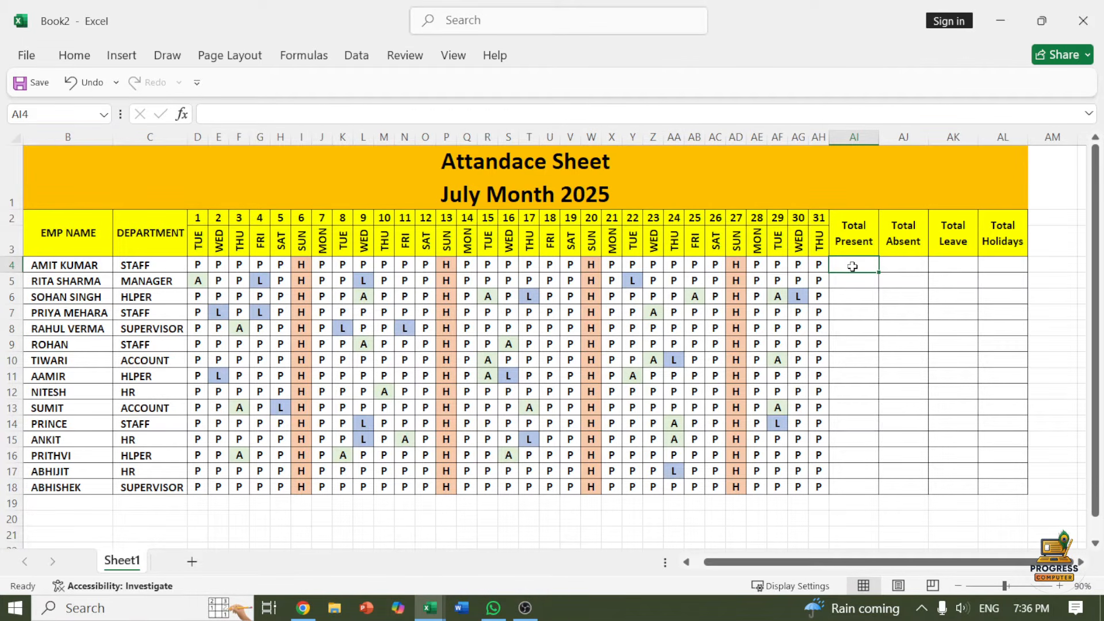
pyautogui.write('=co')
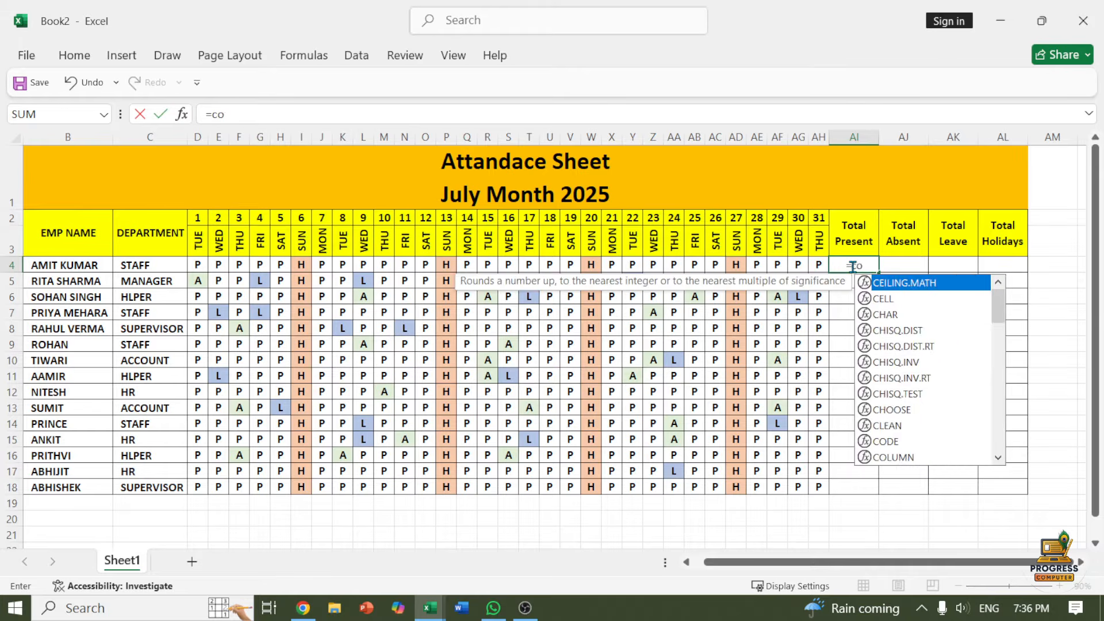
pyautogui.write('untif')
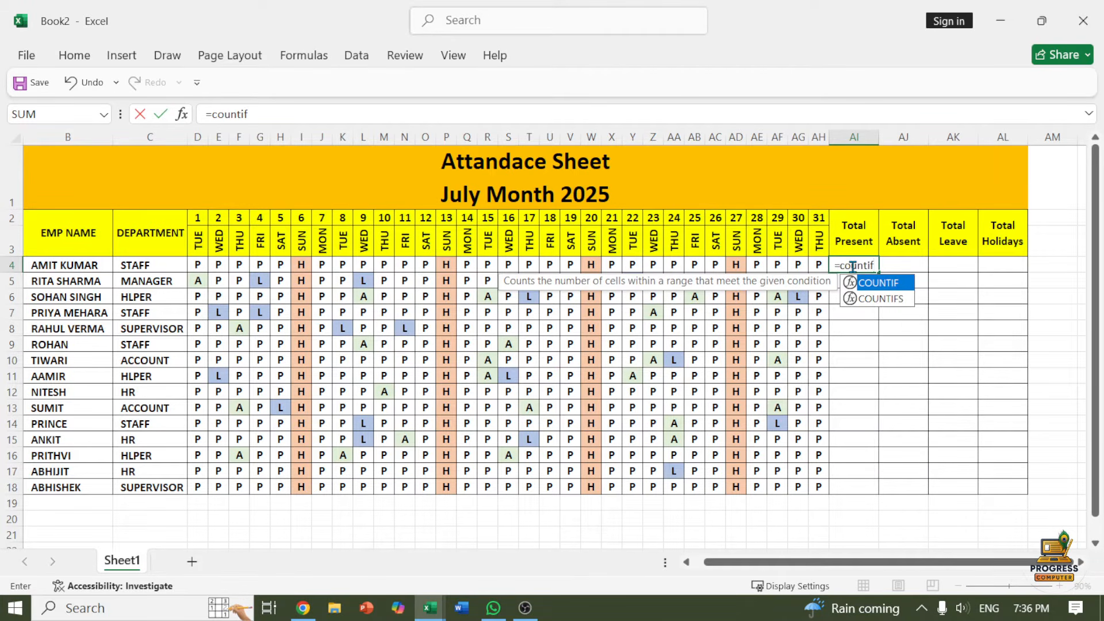
pyautogui.press('Tab')
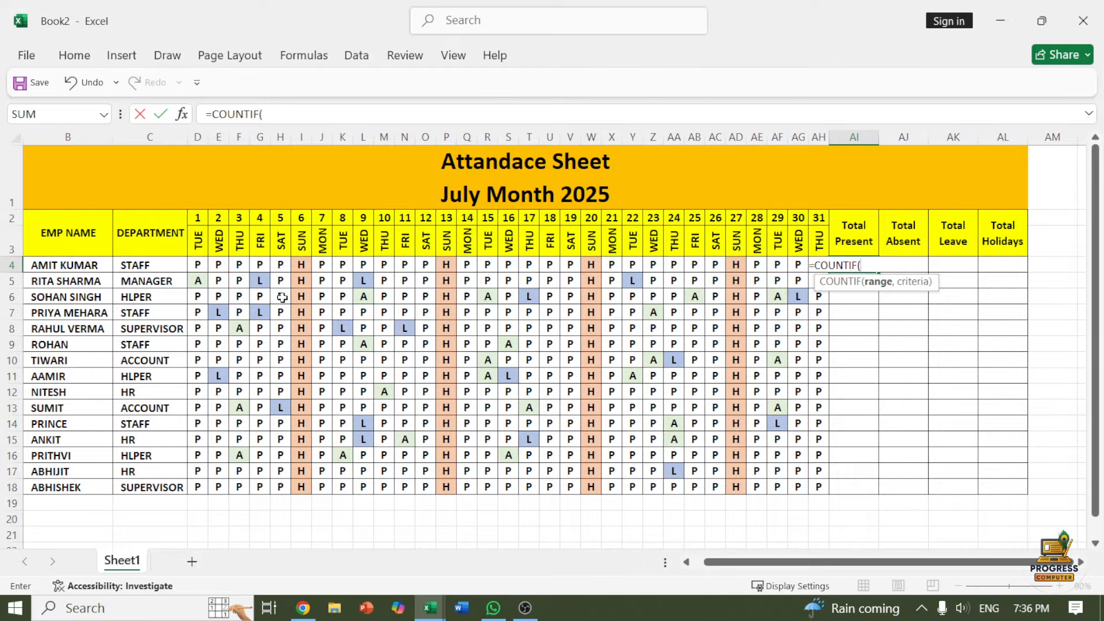
pyautogui.moveTo(196, 265); pyautogui.dragTo(803, 265)
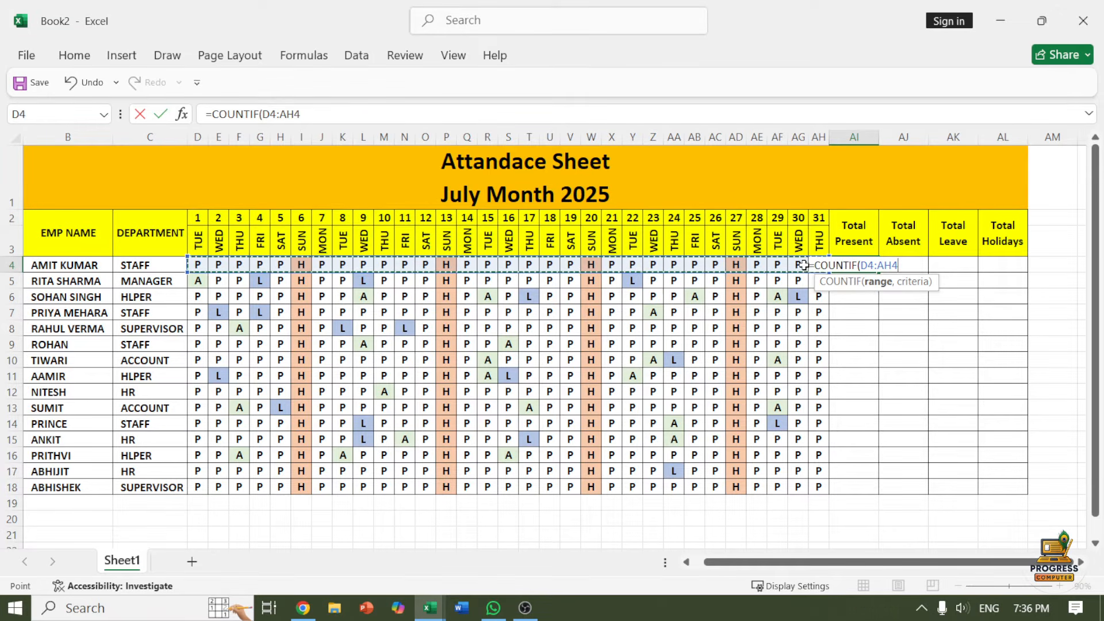
pyautogui.write(',')
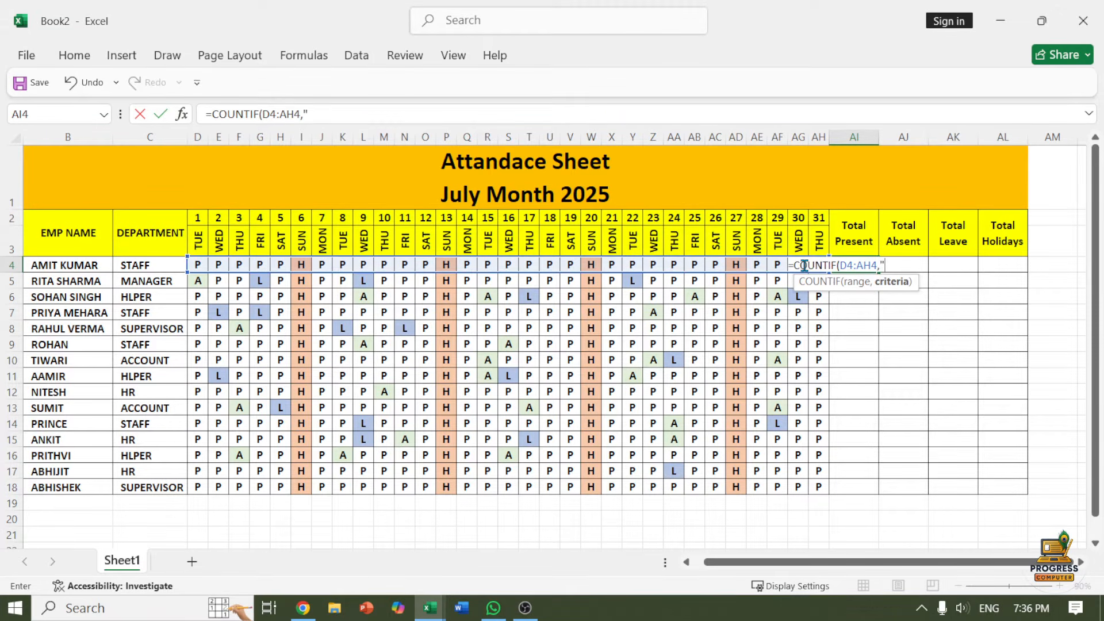
pyautogui.write('"p')
pyautogui.write('"')
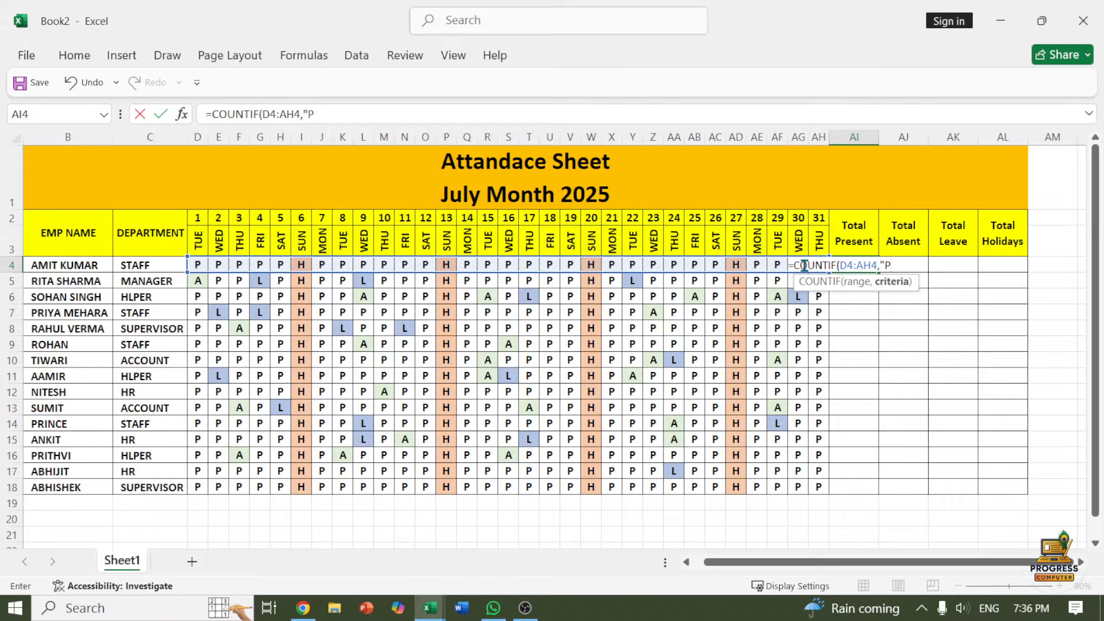
pyautogui.press('Return')
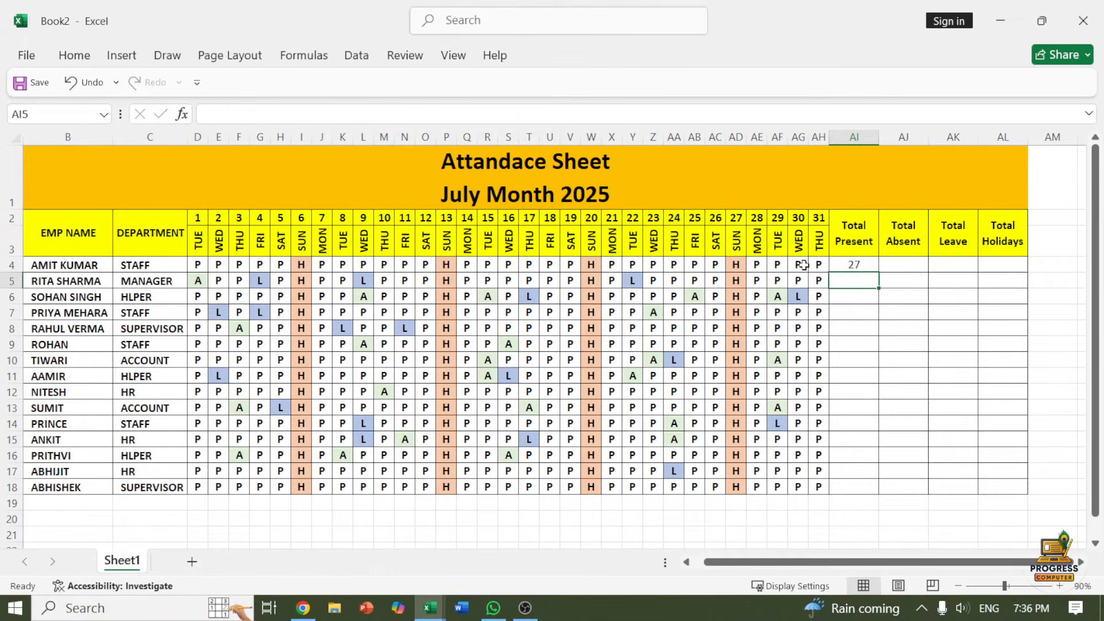
pyautogui.click(858, 266)
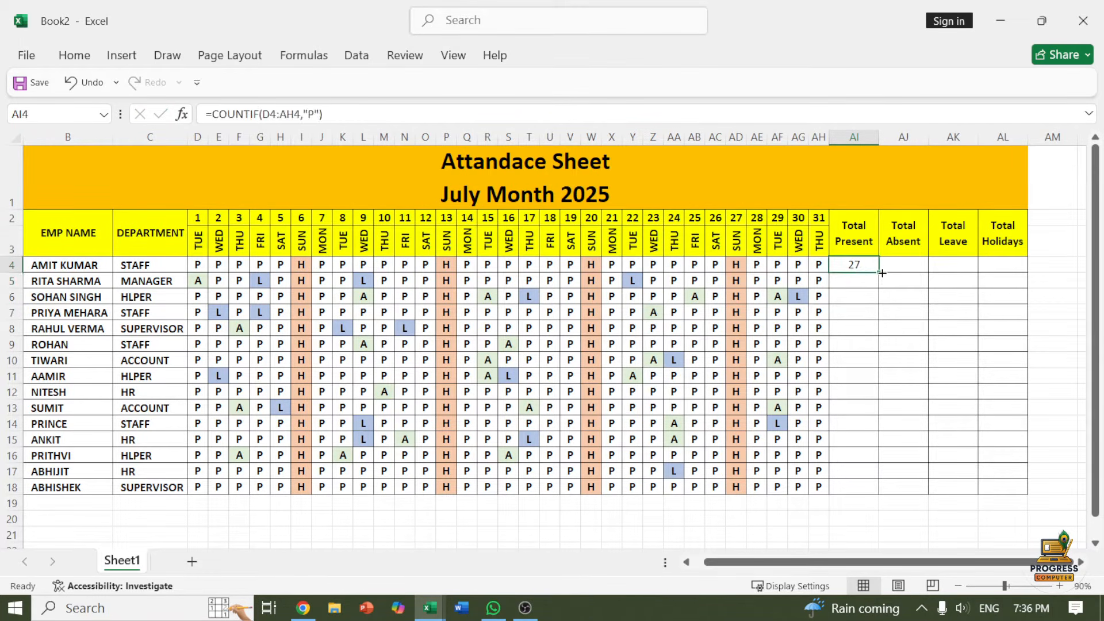
pyautogui.moveTo(882, 272); pyautogui.dragTo(880, 489)
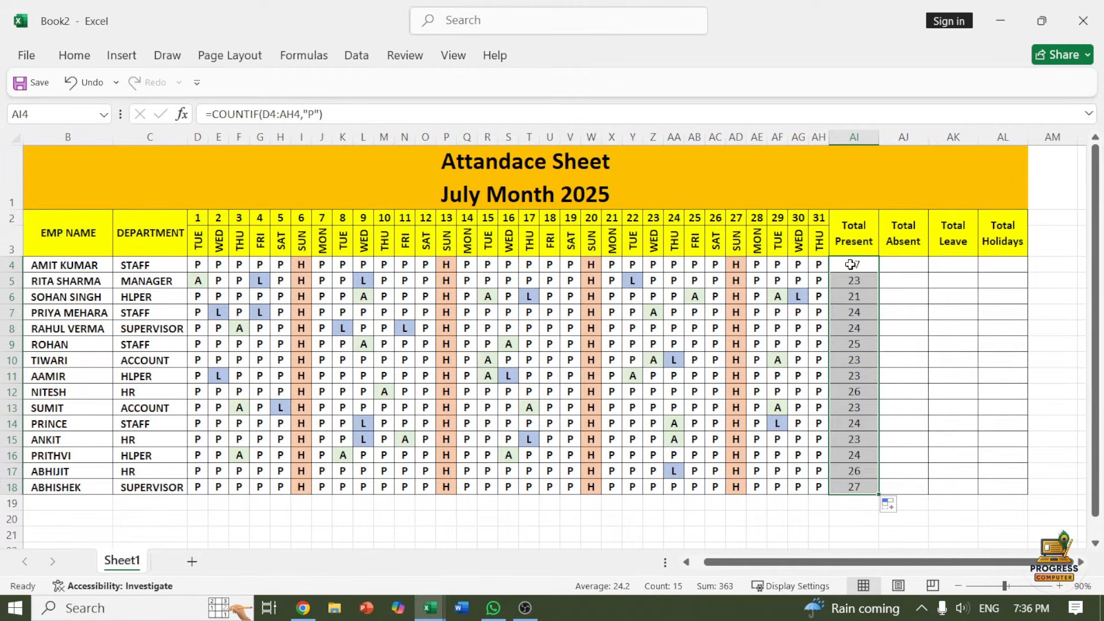
# Step: Make the totals area AI4:AL18 bold
pyautogui.moveTo(850, 264); pyautogui.dragTo(1006, 487)
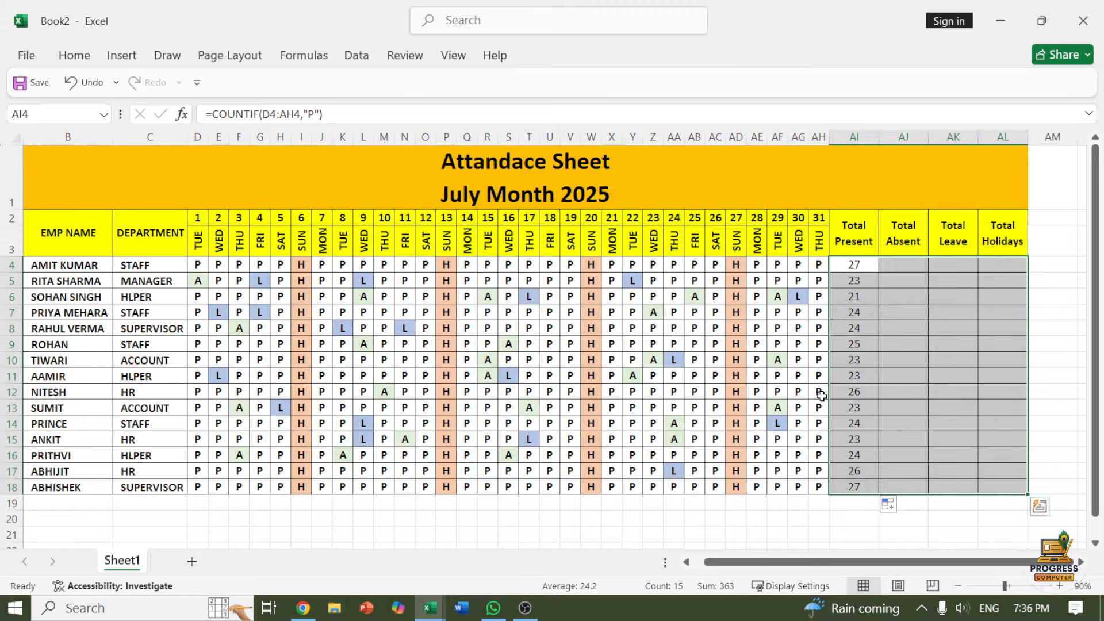
pyautogui.click(74, 55)
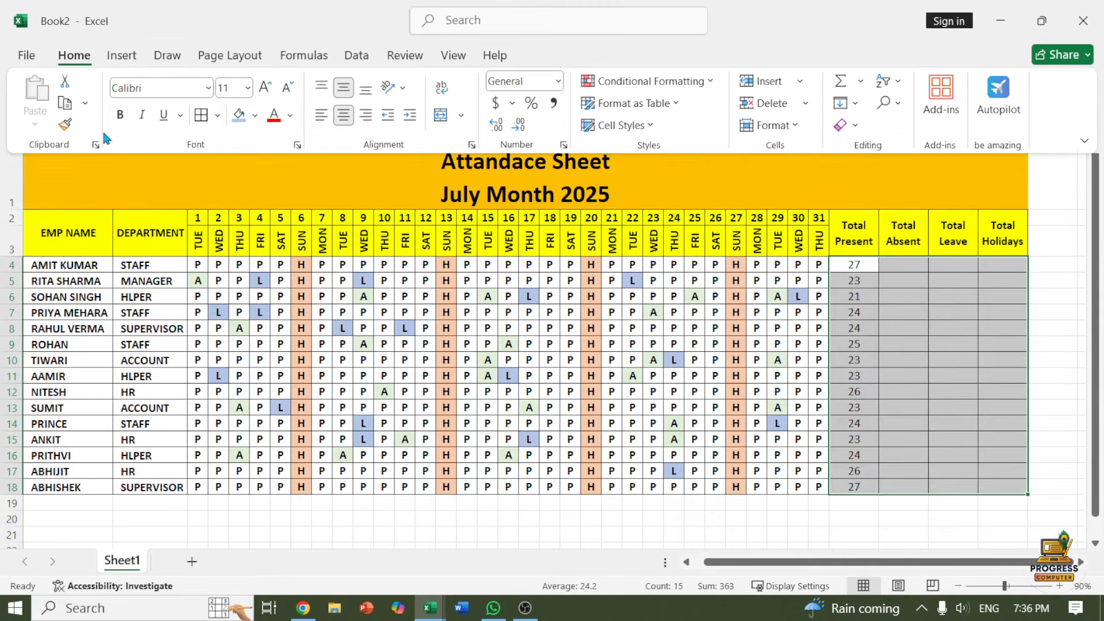
pyautogui.click(119, 114)
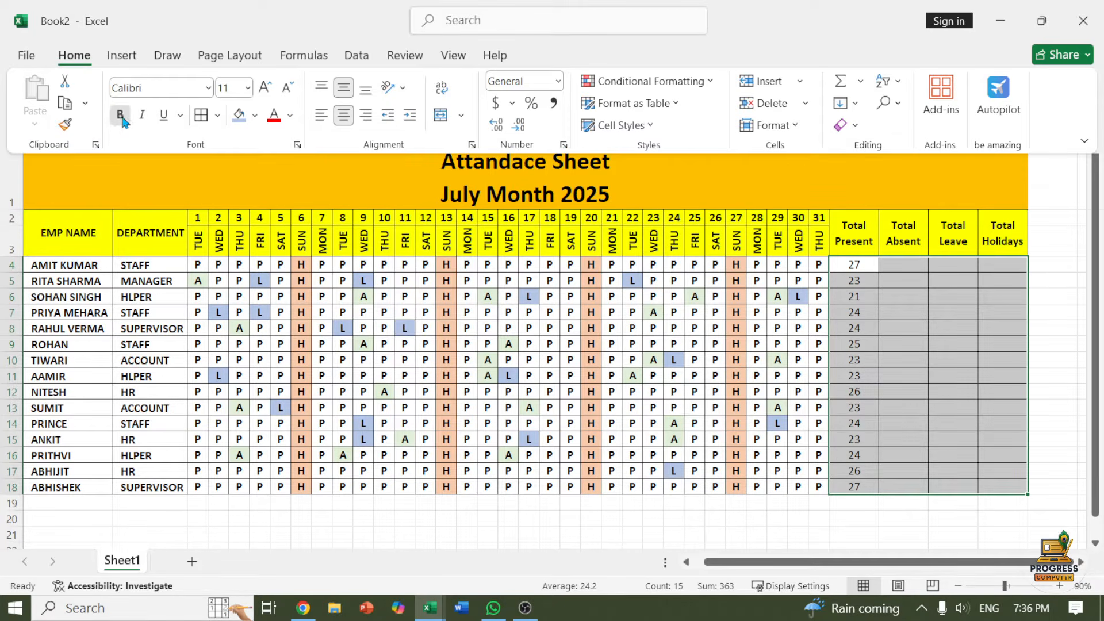
pyautogui.click(894, 270)
# Step: Enter =COUNTIF(D4:AH4,"A") in the Total Absent cell AJ4 to count the first employee's absences
pyautogui.click(894, 265)
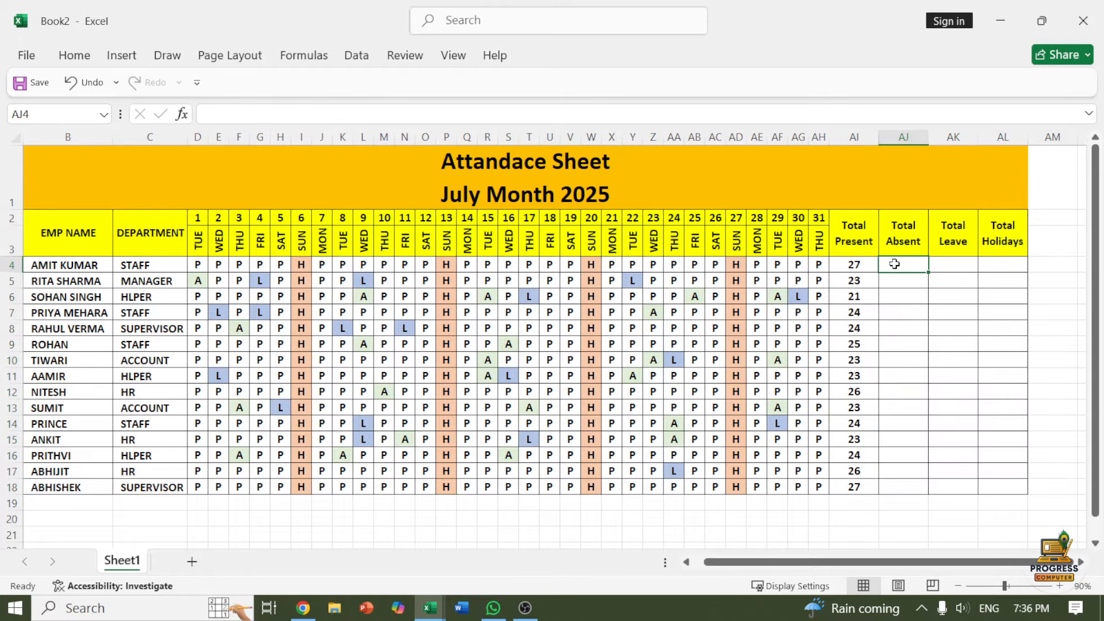
pyautogui.write('=cou')
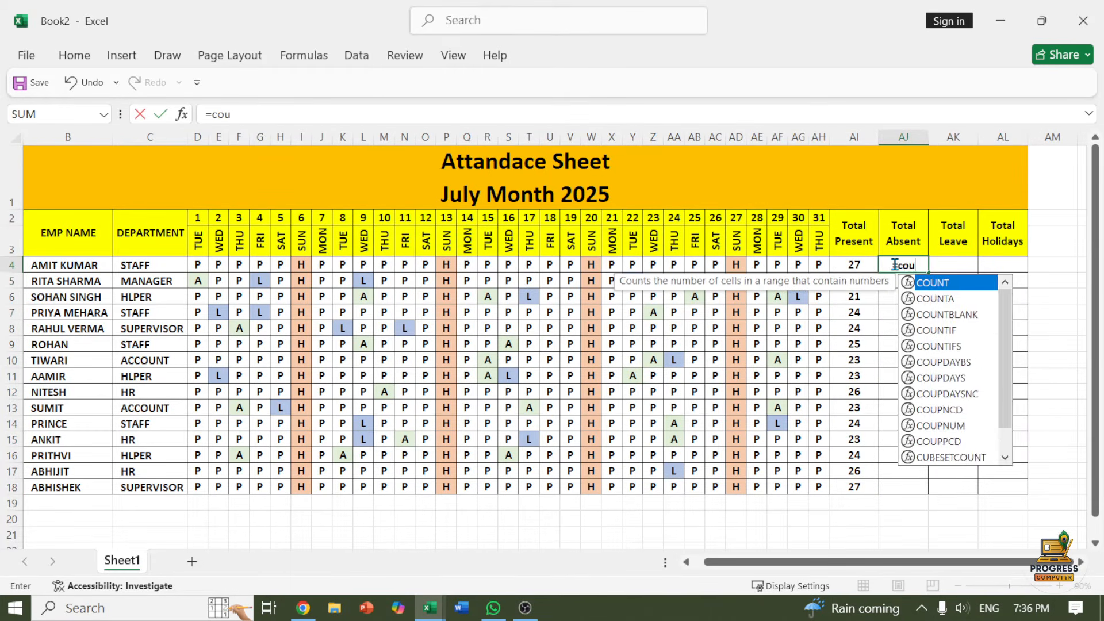
pyautogui.write('nif')
pyautogui.press('Tab')
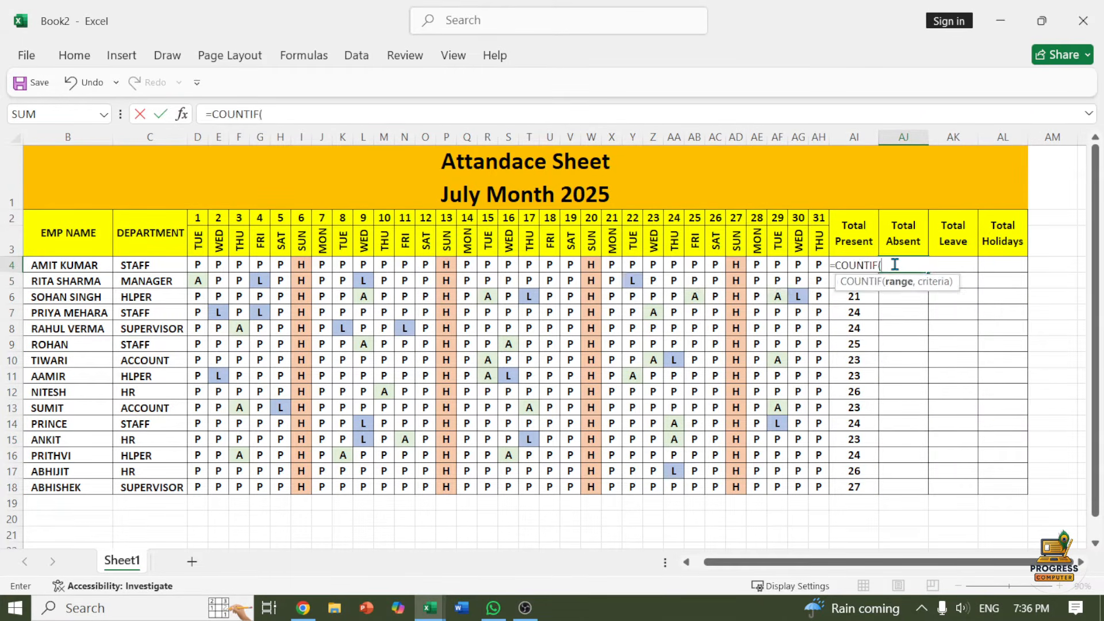
pyautogui.moveTo(198, 264); pyautogui.dragTo(805, 266)
pyautogui.write(',"A')
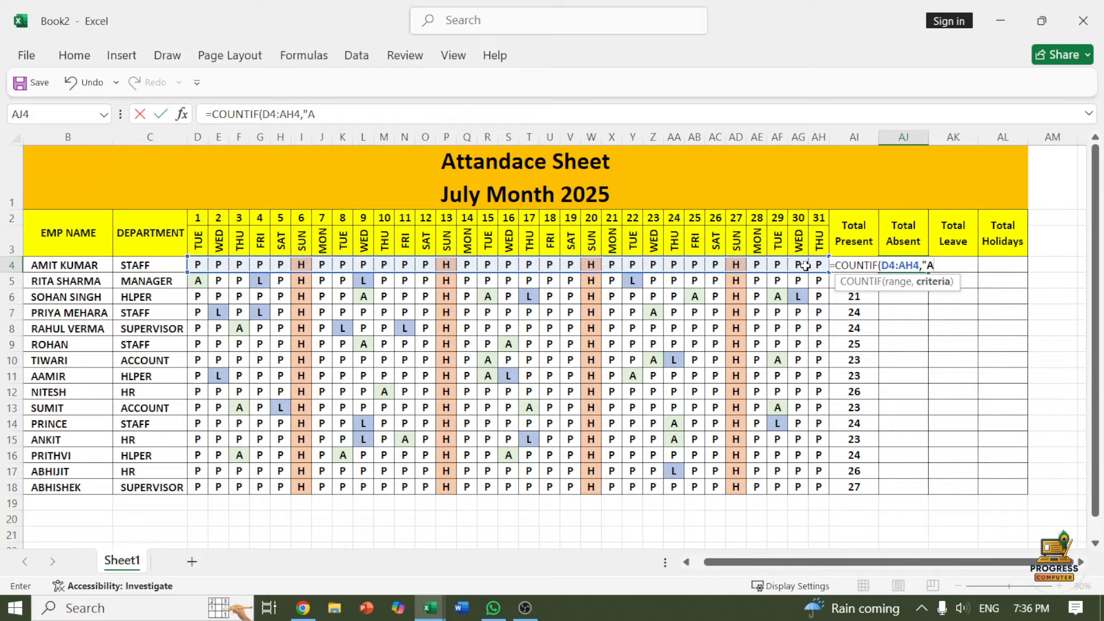
pyautogui.write('"')
pyautogui.press('Return')
pyautogui.click(947, 268)
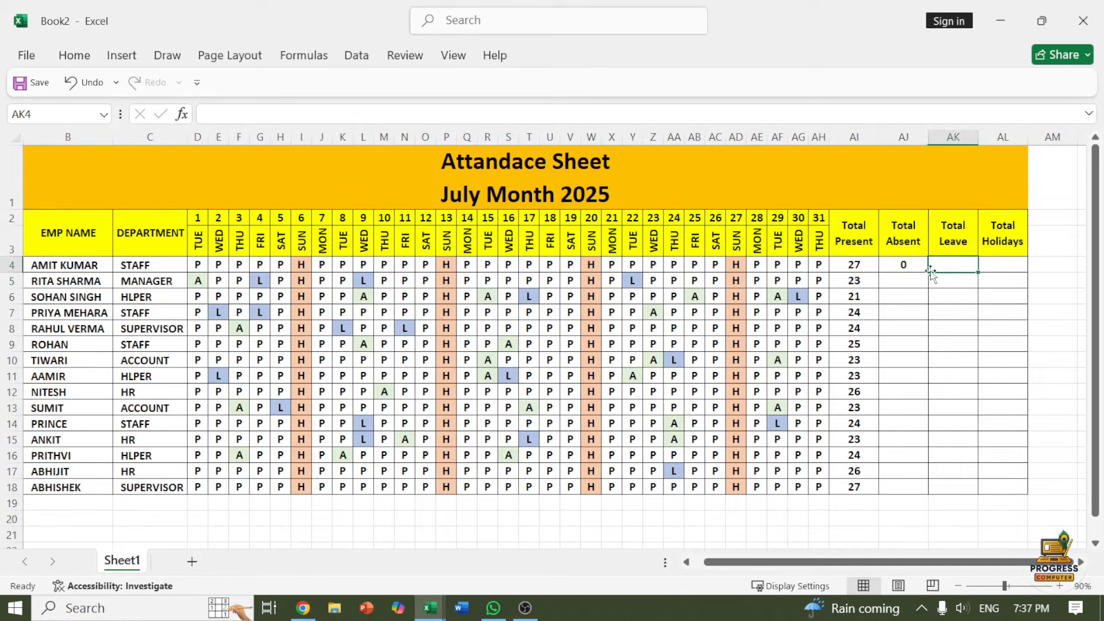
# Step: Replace the first employee's mark for the 30th (AG4) with a to test the absence formula in AJ4
pyautogui.click(801, 265)
pyautogui.write('a')
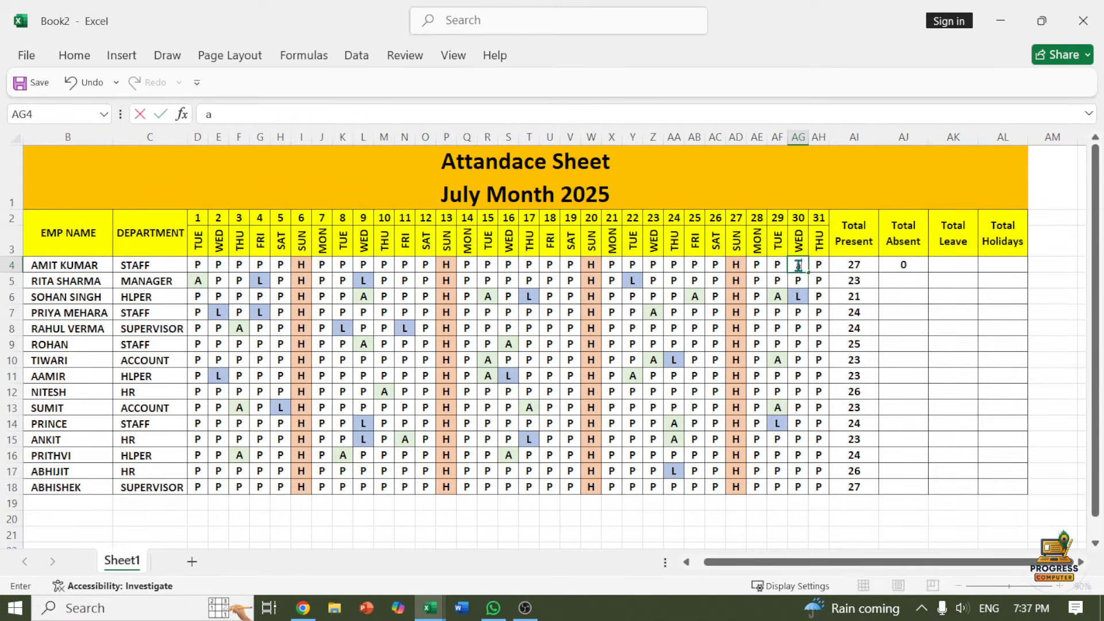
pyautogui.press('Return')
pyautogui.click(903, 265)
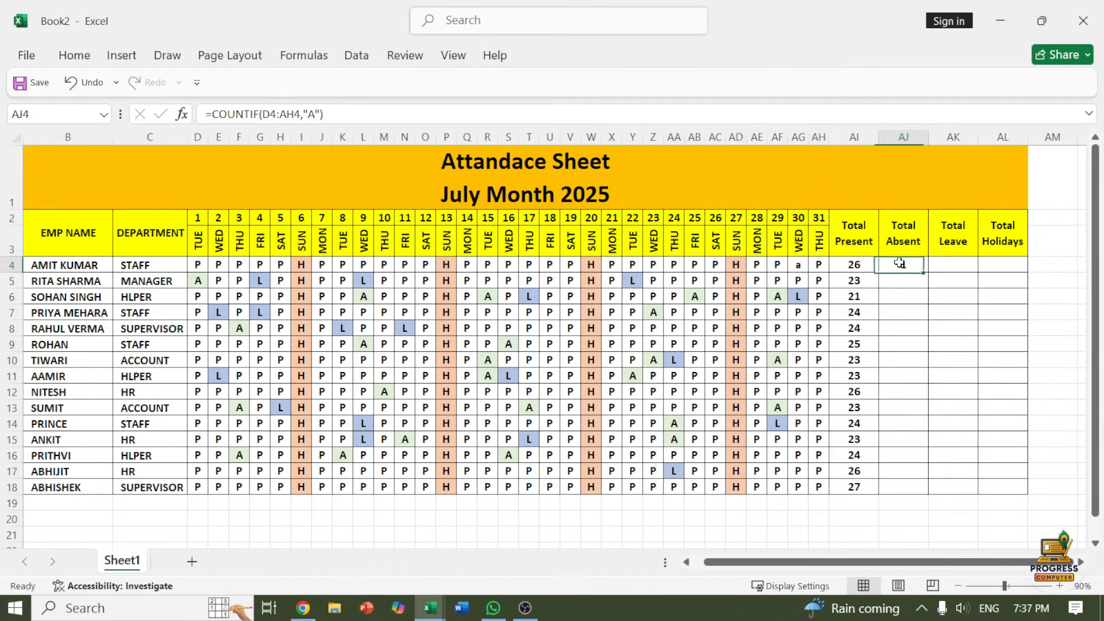
# Step: Enter =COUNTIF(D4:AH4,"L") in the Total Leave cell AK4 to count the first employee's leave days
pyautogui.click(944, 267)
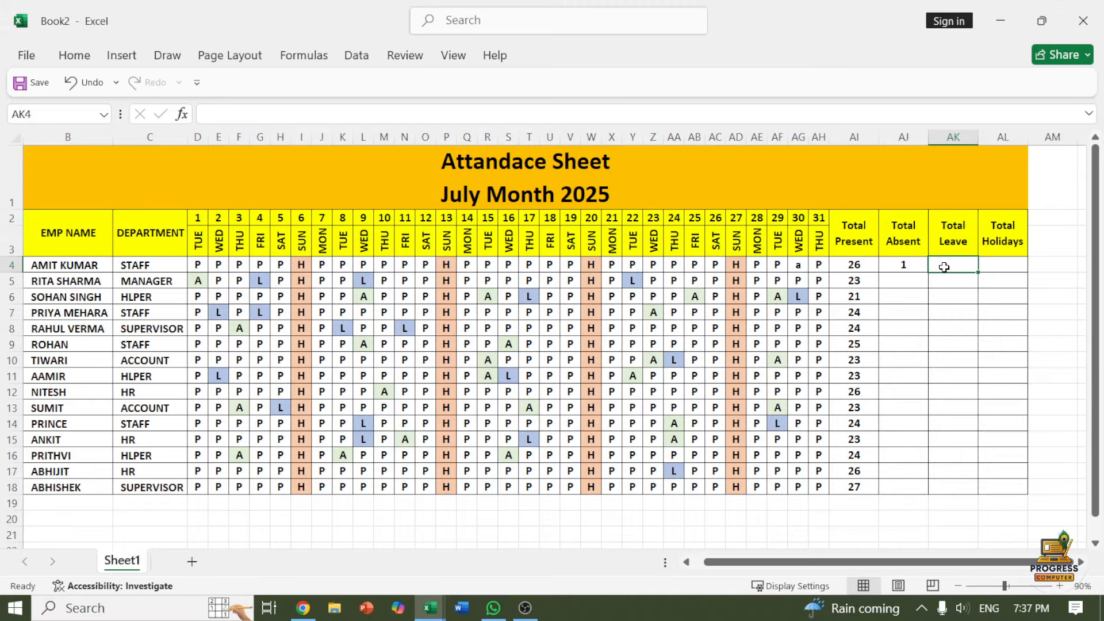
pyautogui.write('=countif')
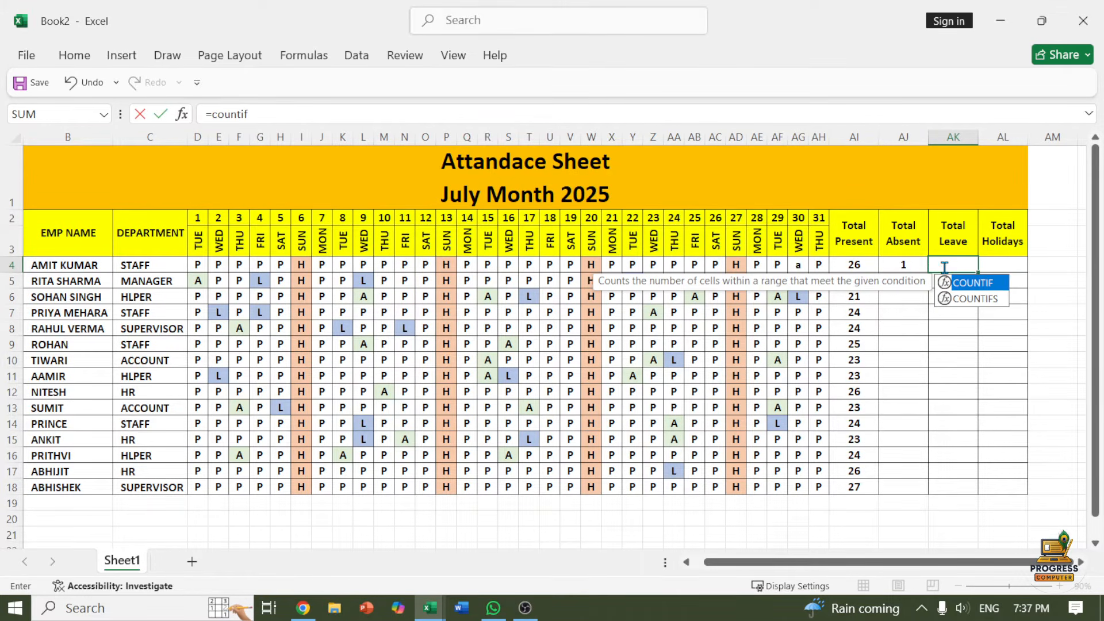
pyautogui.press('Tab')
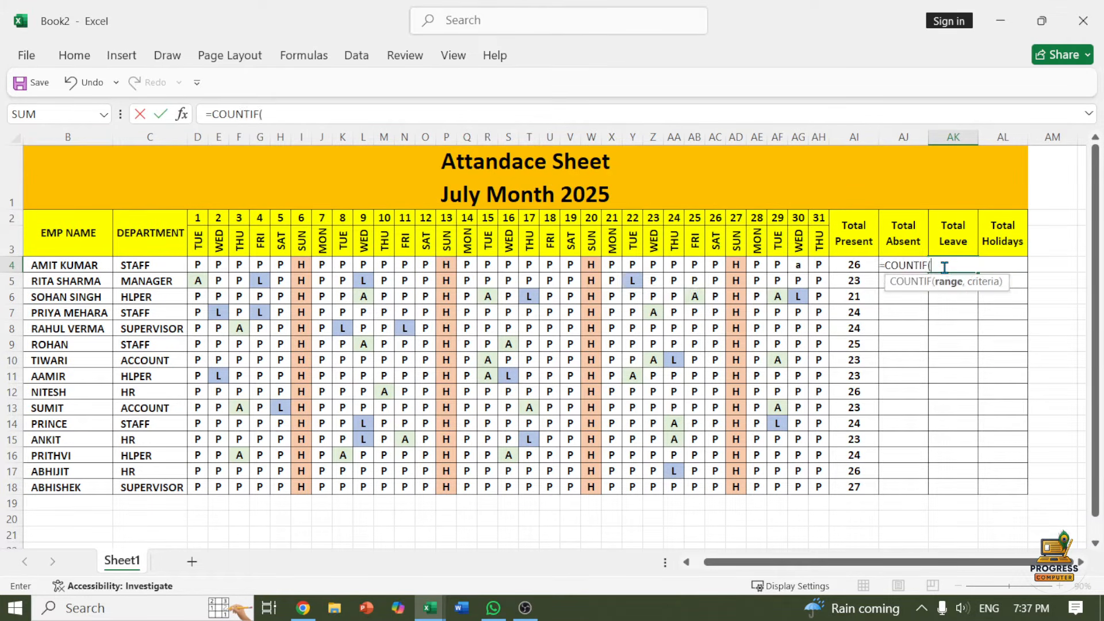
pyautogui.moveTo(198, 265); pyautogui.dragTo(808, 265)
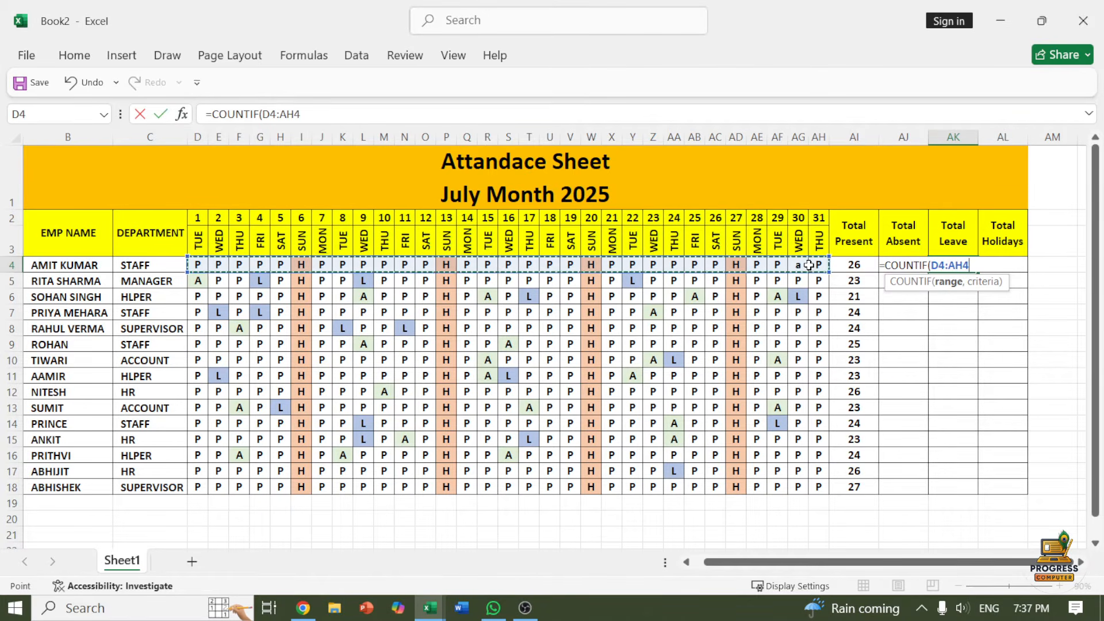
pyautogui.write(',"L')
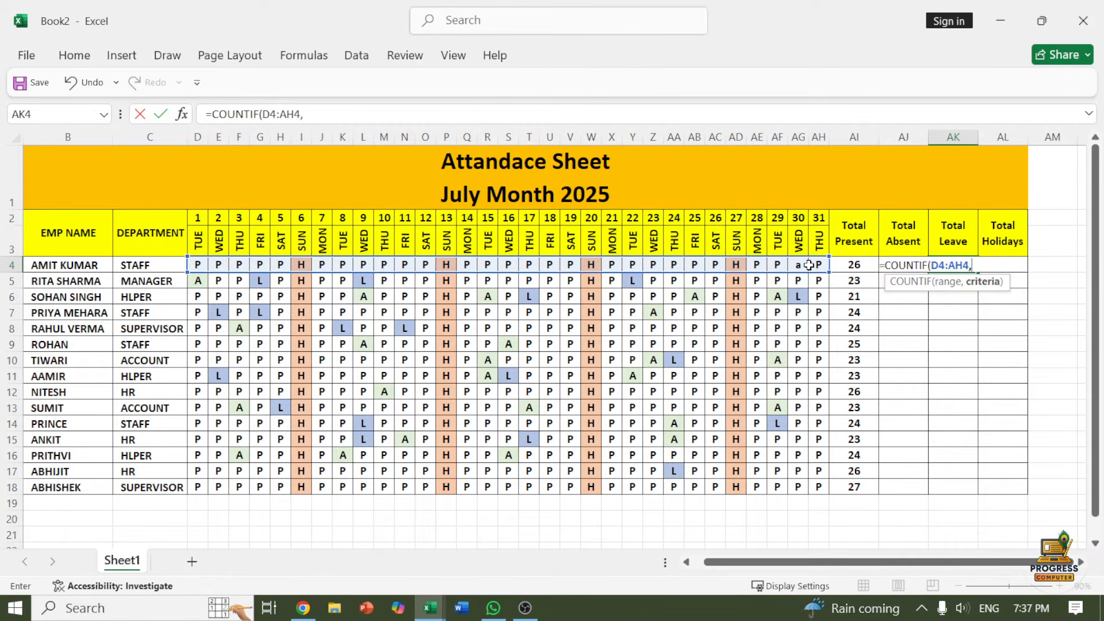
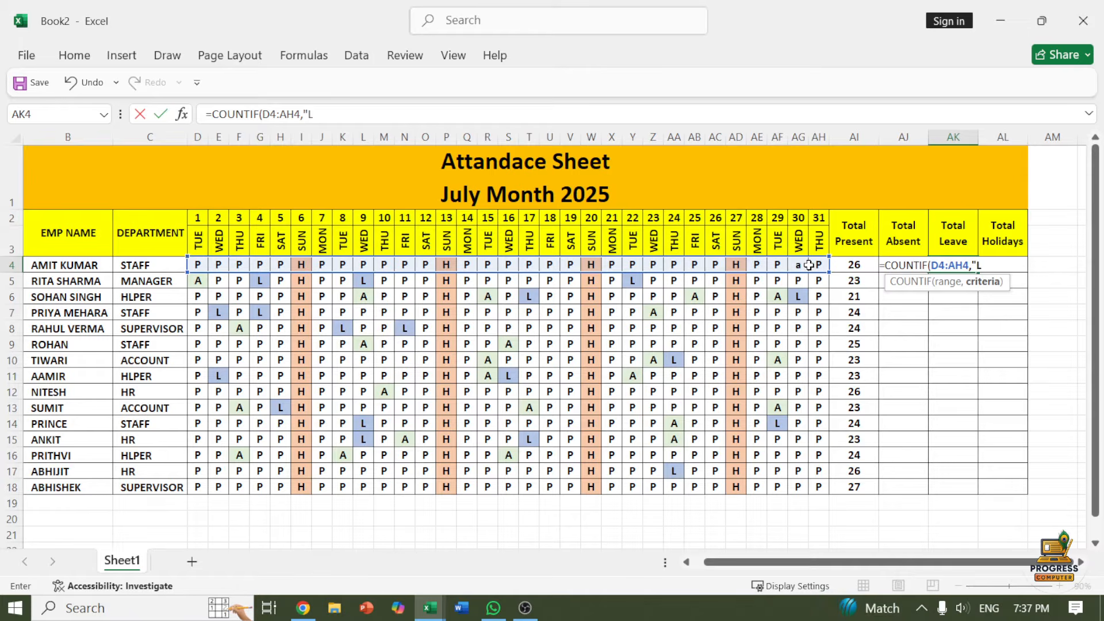
pyautogui.write('"L"')
pyautogui.press('Return')
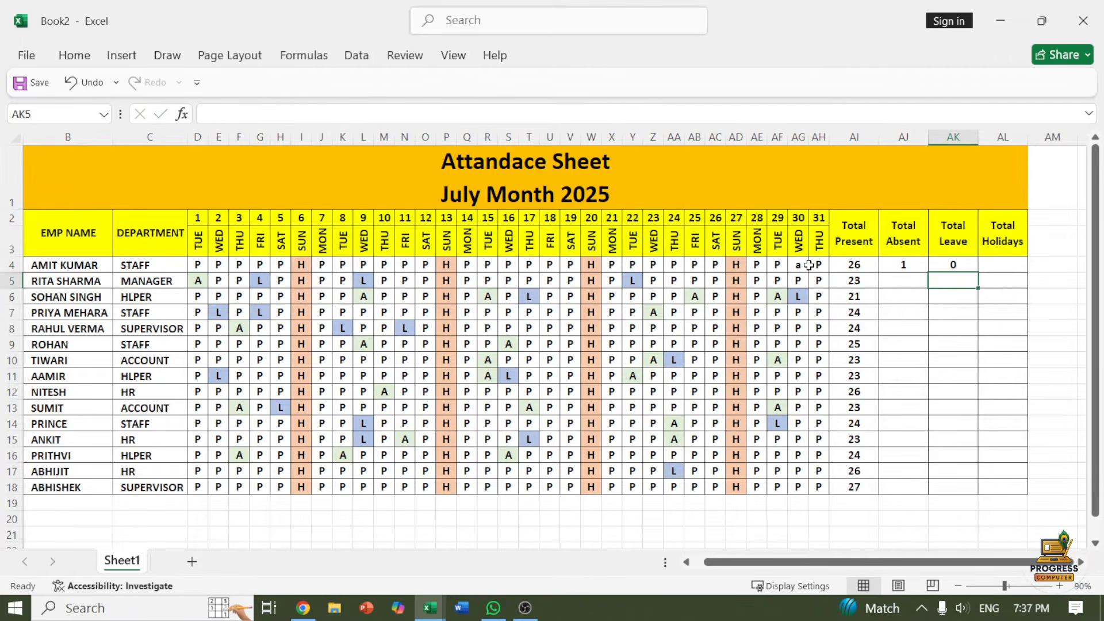
# Step: Change the first employee's marks to L for the 29th (AF4) and capital A for the 30th (AG4)
pyautogui.click(777, 267)
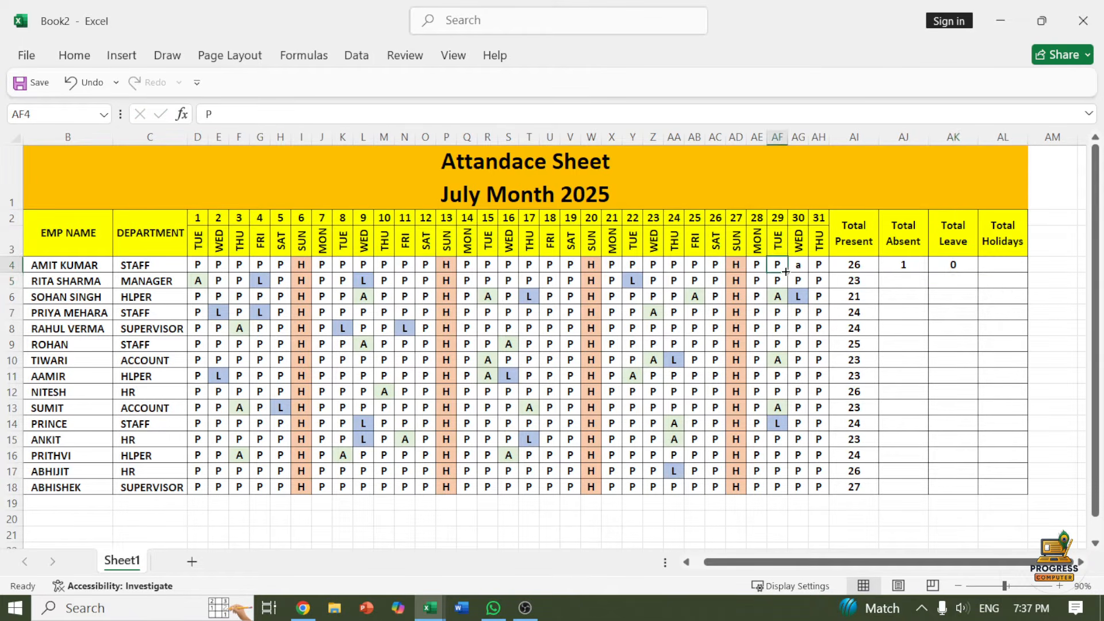
pyautogui.write('L')
pyautogui.press('Return')
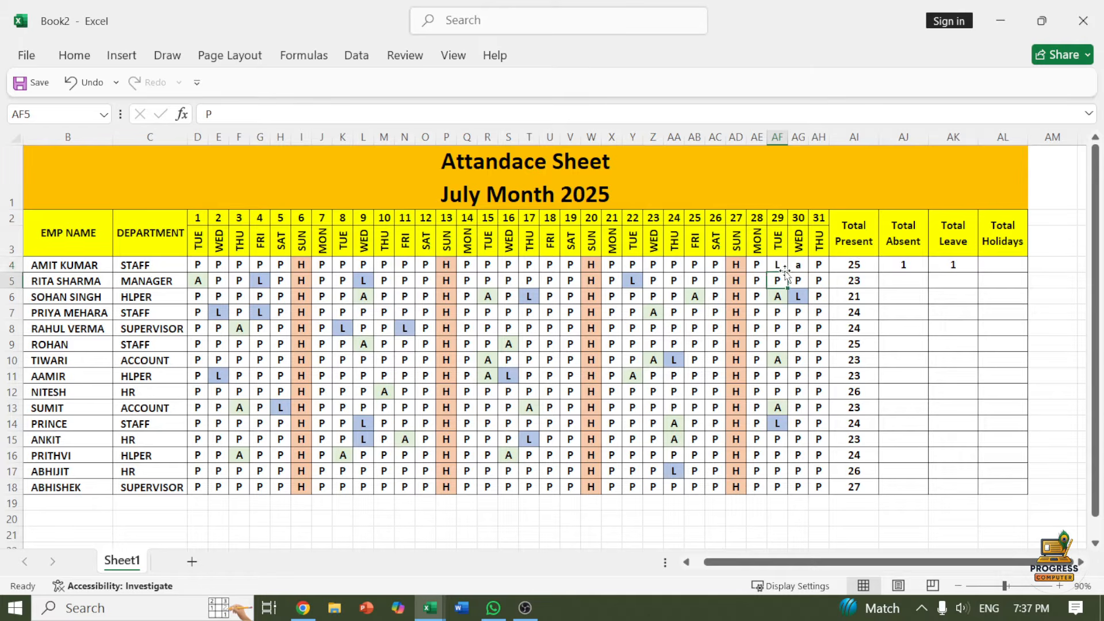
pyautogui.click(795, 265)
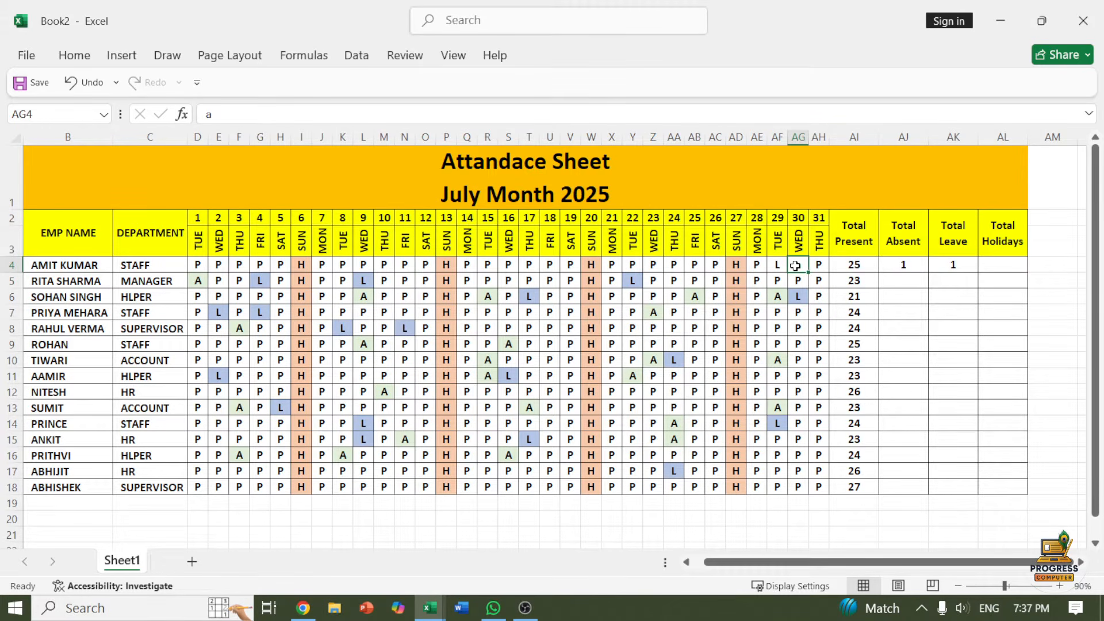
pyautogui.press('Return')
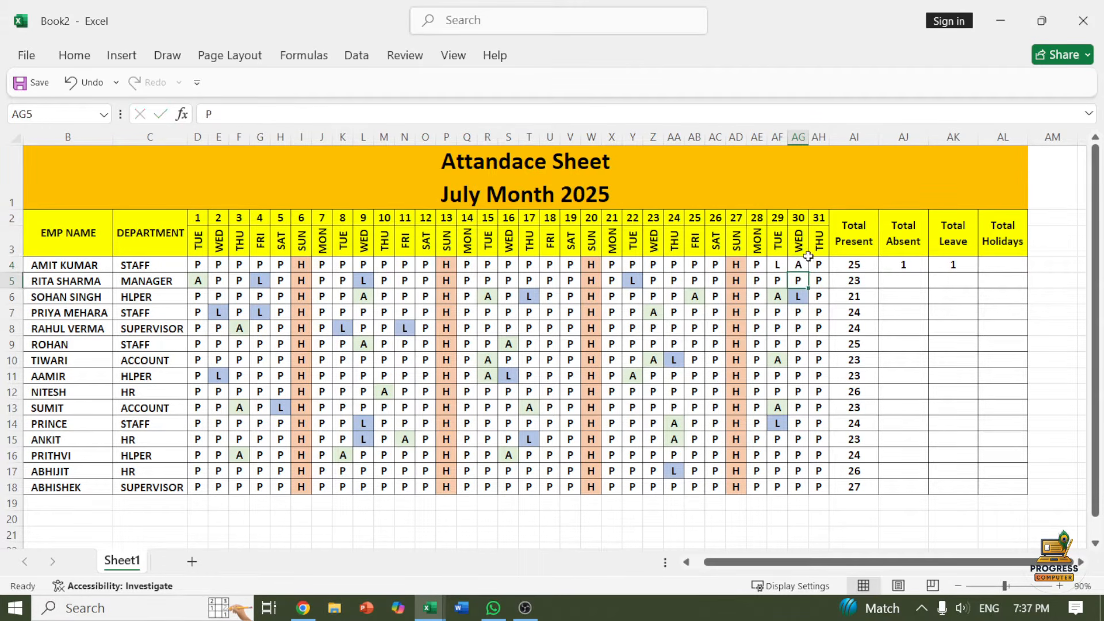
# Step: Start a COUNTIF formula in the first employee's Total Holidays cell AL4
pyautogui.click(999, 262)
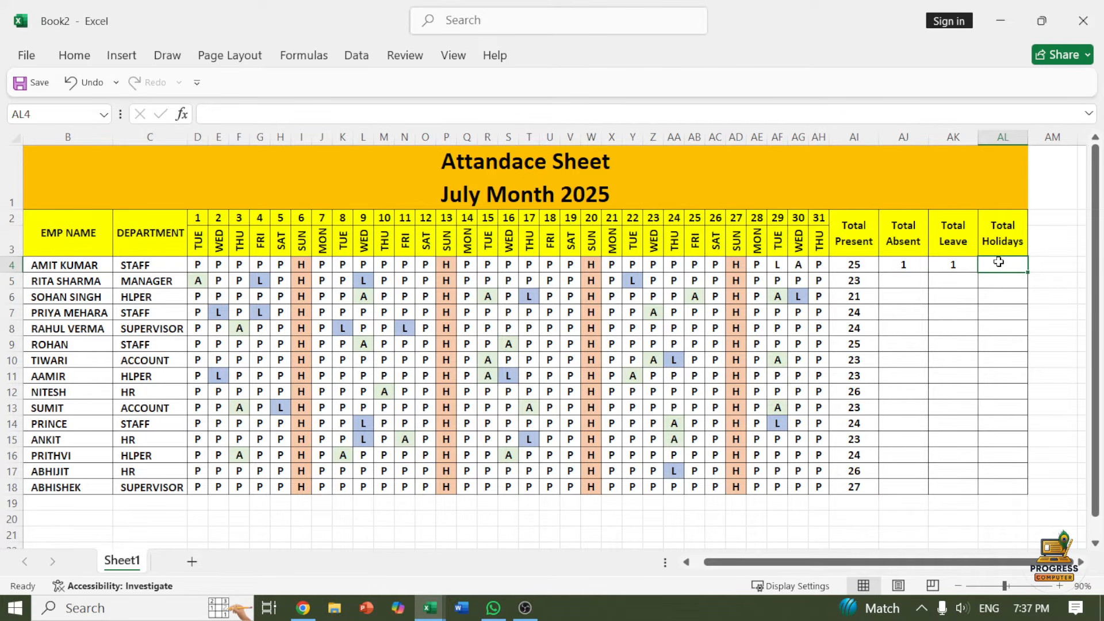
pyautogui.write('=coun')
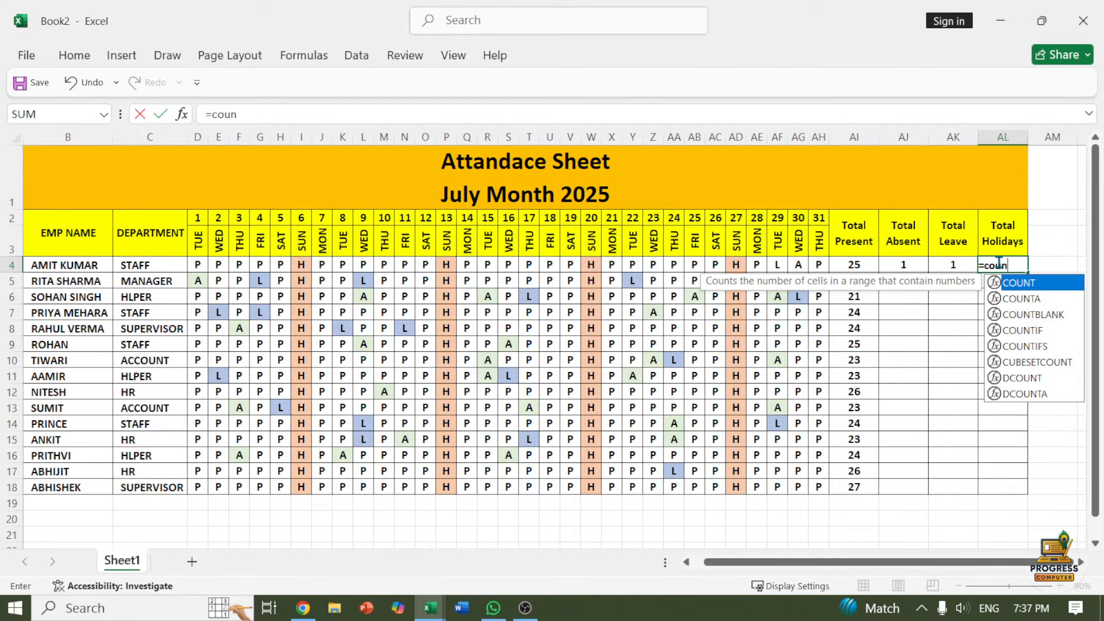
pyautogui.write('tif')
pyautogui.press('Tab')
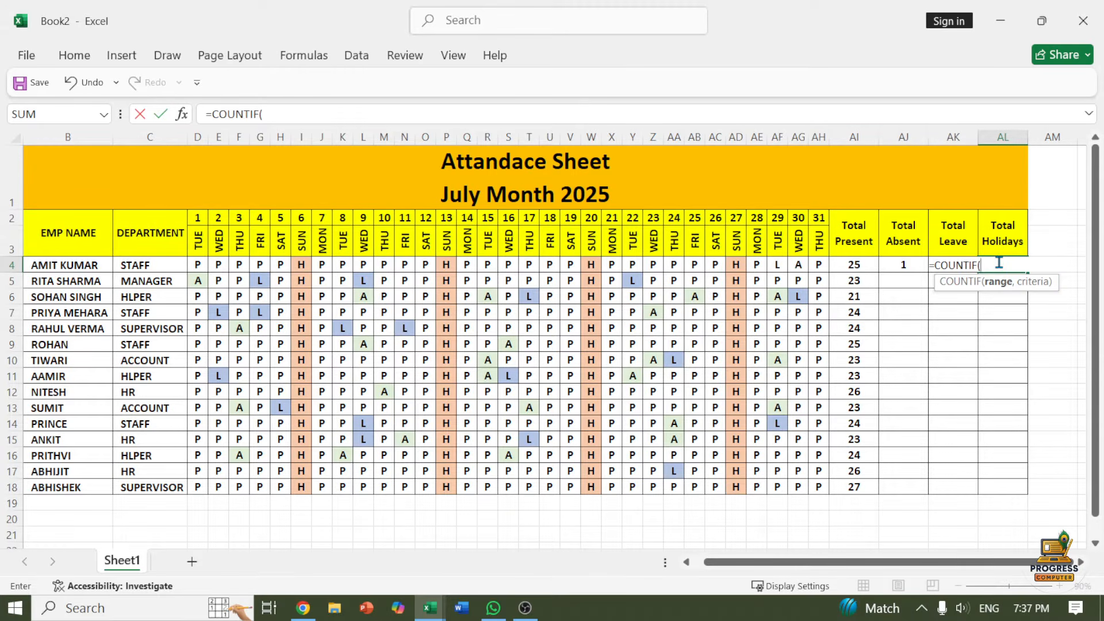
# Step: Complete the COUNTIF formula in AL4 to count the "H" entries in D4:AH4 for Total Holidays
pyautogui.moveTo(197, 264); pyautogui.dragTo(822, 266)
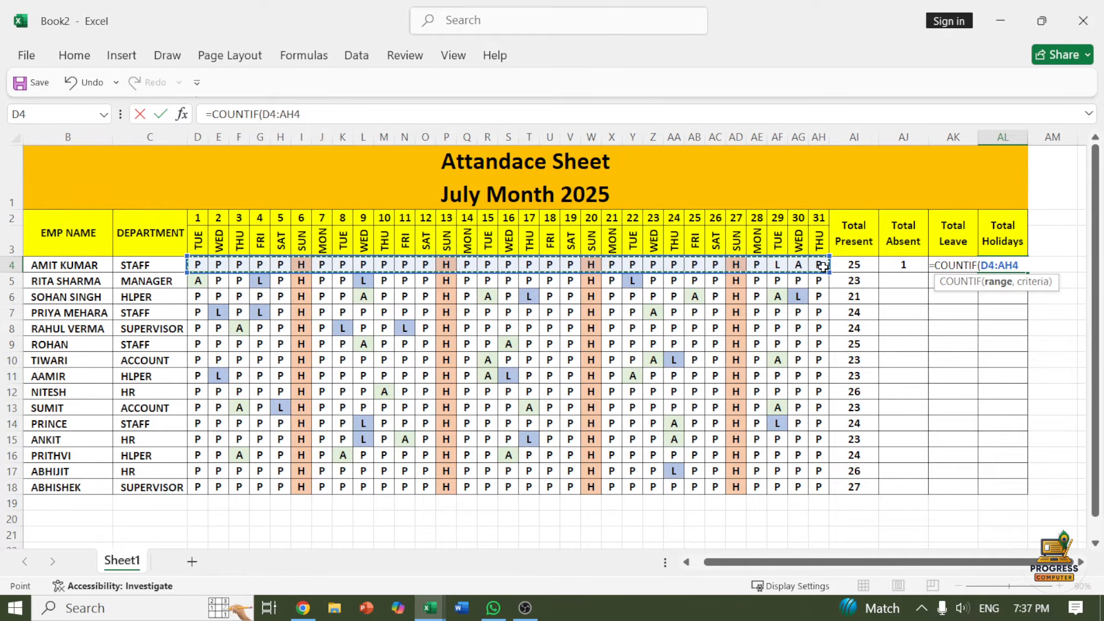
pyautogui.write(',"H')
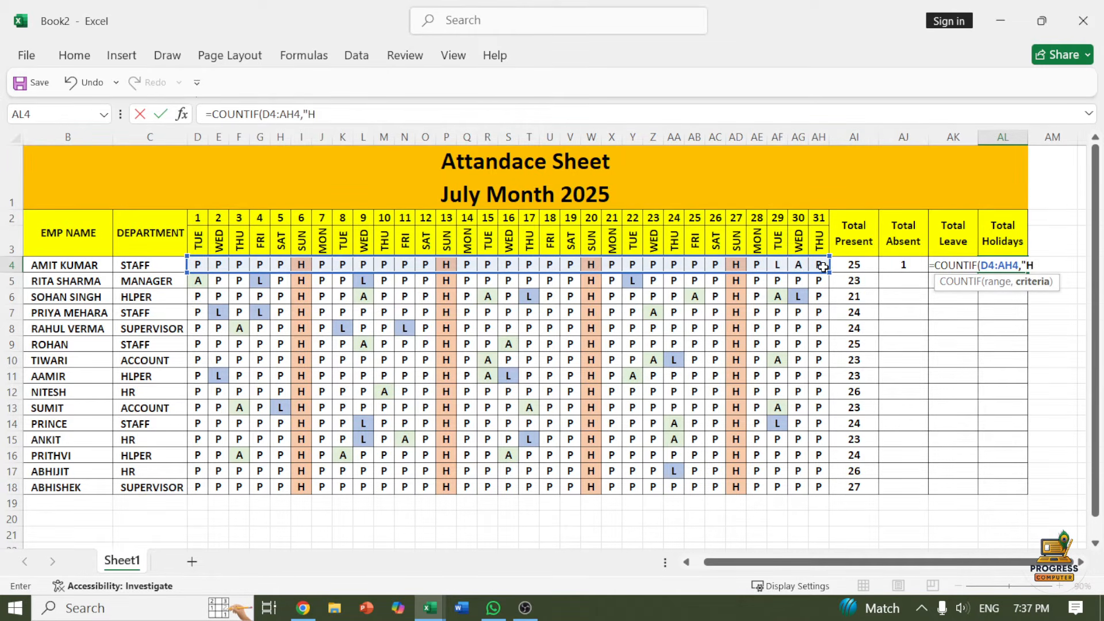
pyautogui.write('")')
pyautogui.press('Return')
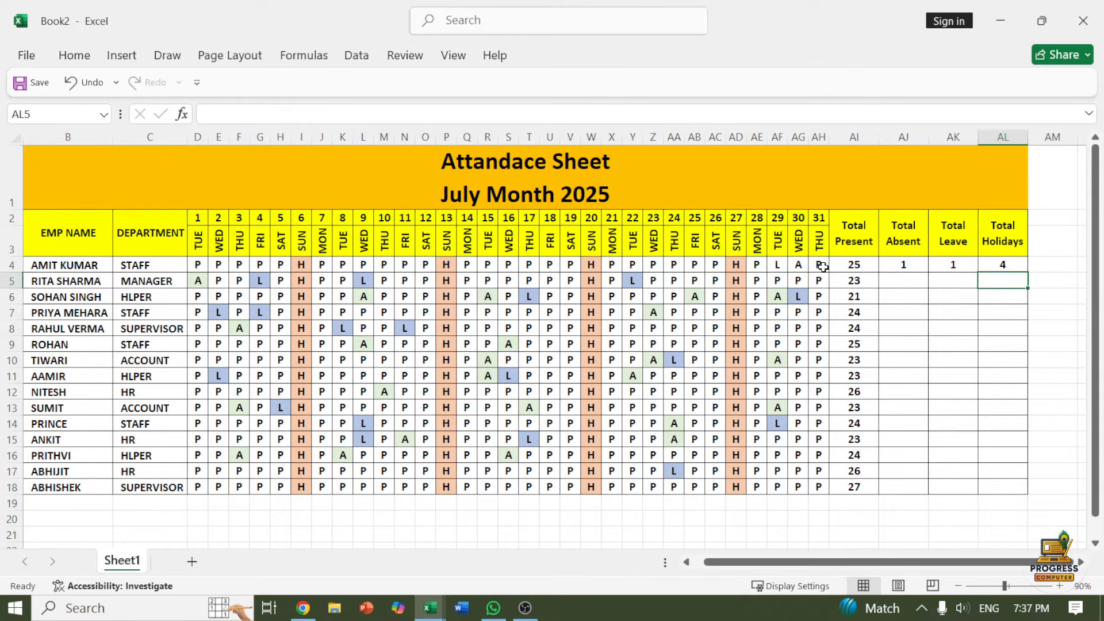
# Step: Fill the Total Absent, Total Leave and Total Holidays formulas from row 4 down to row 18
pyautogui.moveTo(907, 264); pyautogui.dragTo(1000, 280)
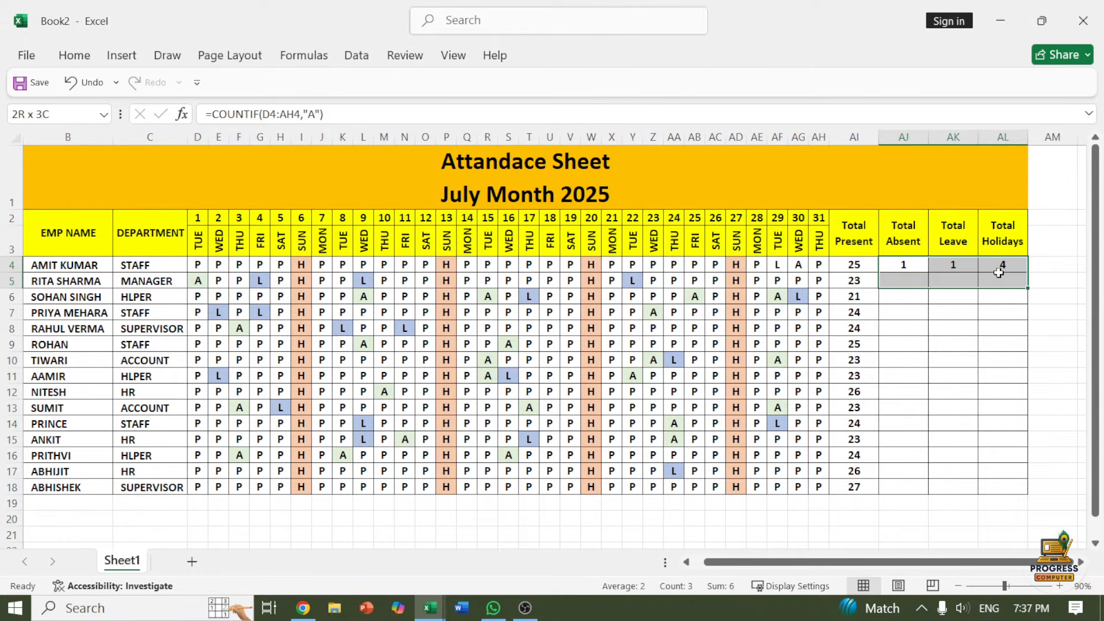
pyautogui.moveTo(914, 265); pyautogui.dragTo(1030, 494)
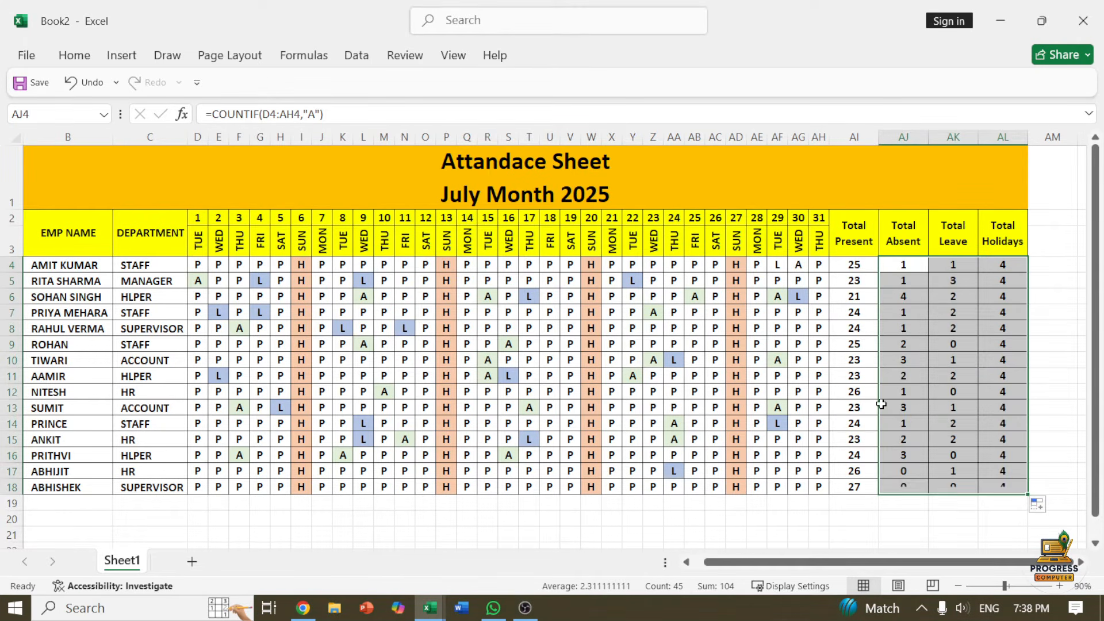
pyautogui.click(825, 375)
pyautogui.click(448, 188)
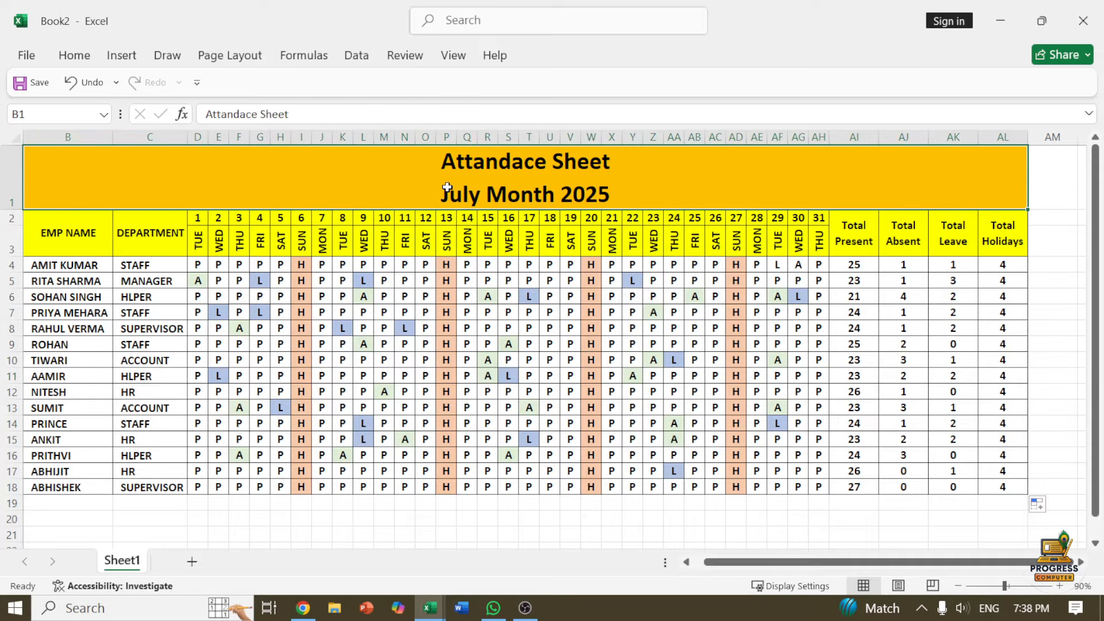
pyautogui.click(419, 264)
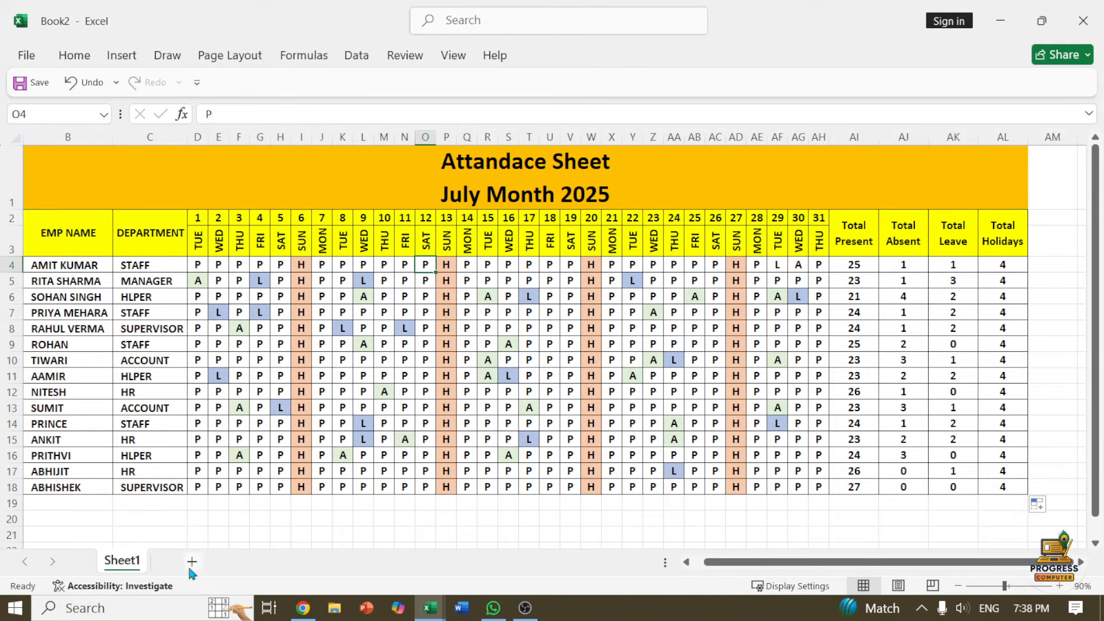
# Step: Rename Sheet1 as July_Att and add a new blank worksheet after it
pyautogui.rightClick(138, 570)
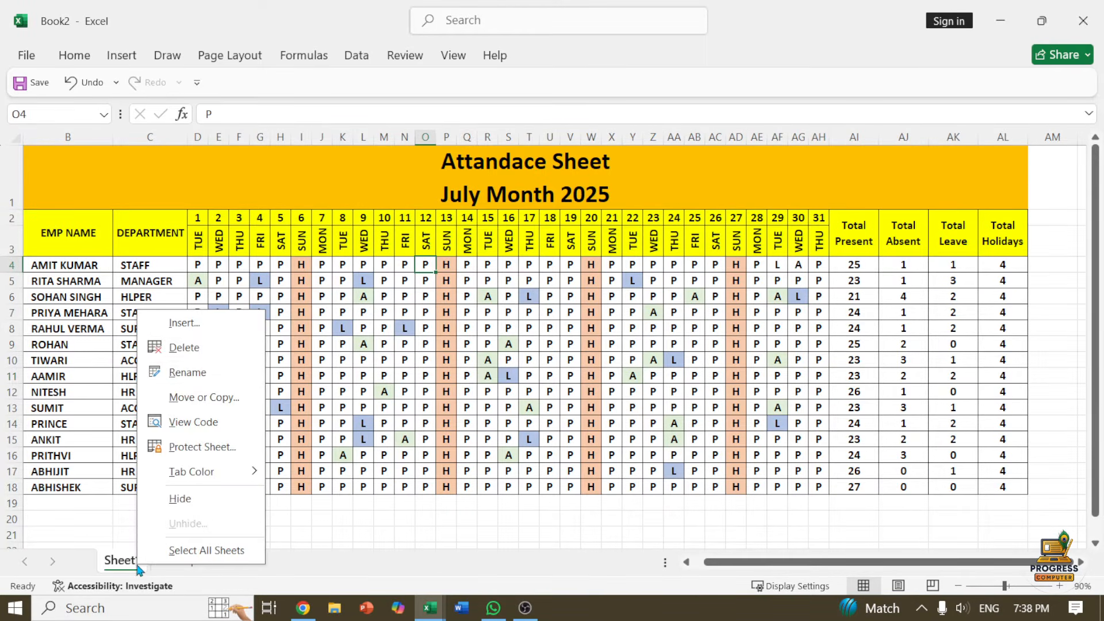
pyautogui.click(193, 369)
pyautogui.write('July')
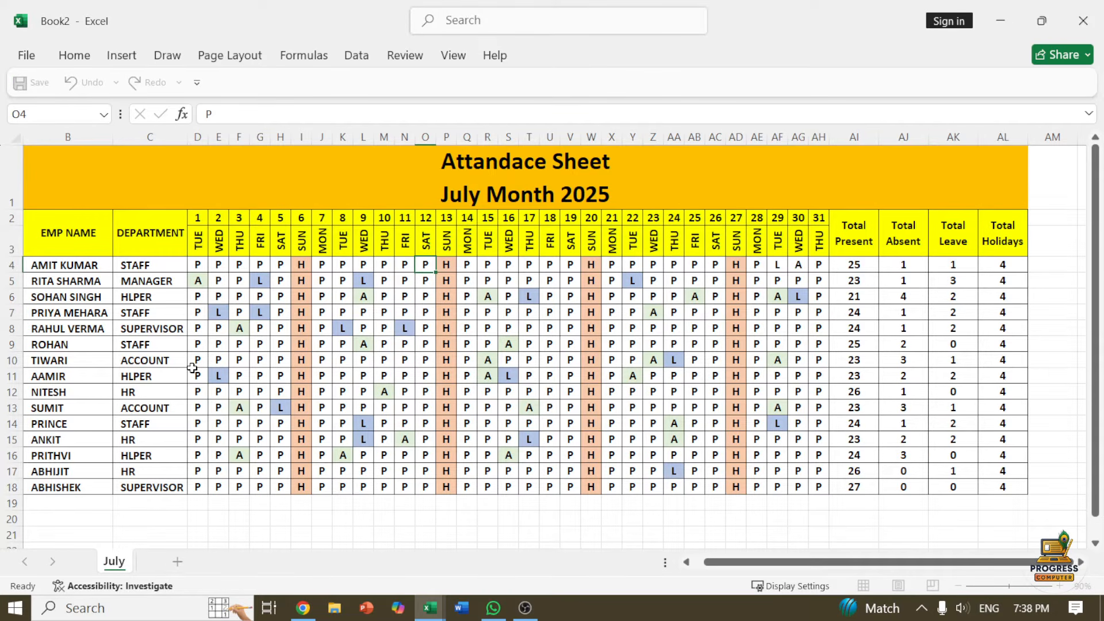
pyautogui.write('_Att')
pyautogui.press('Return')
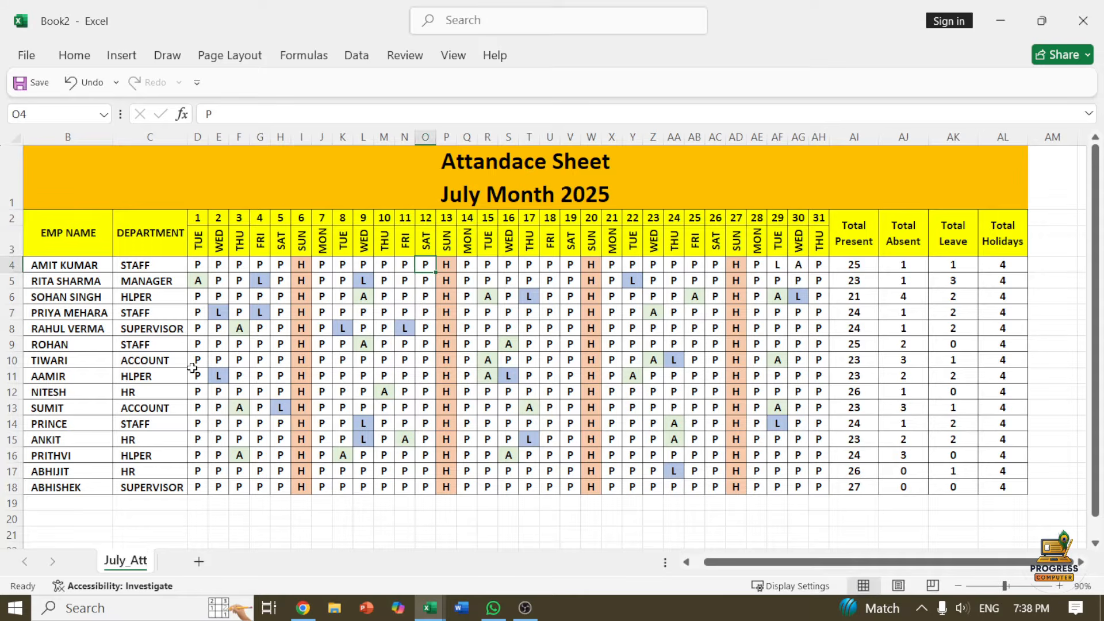
pyautogui.click(198, 562)
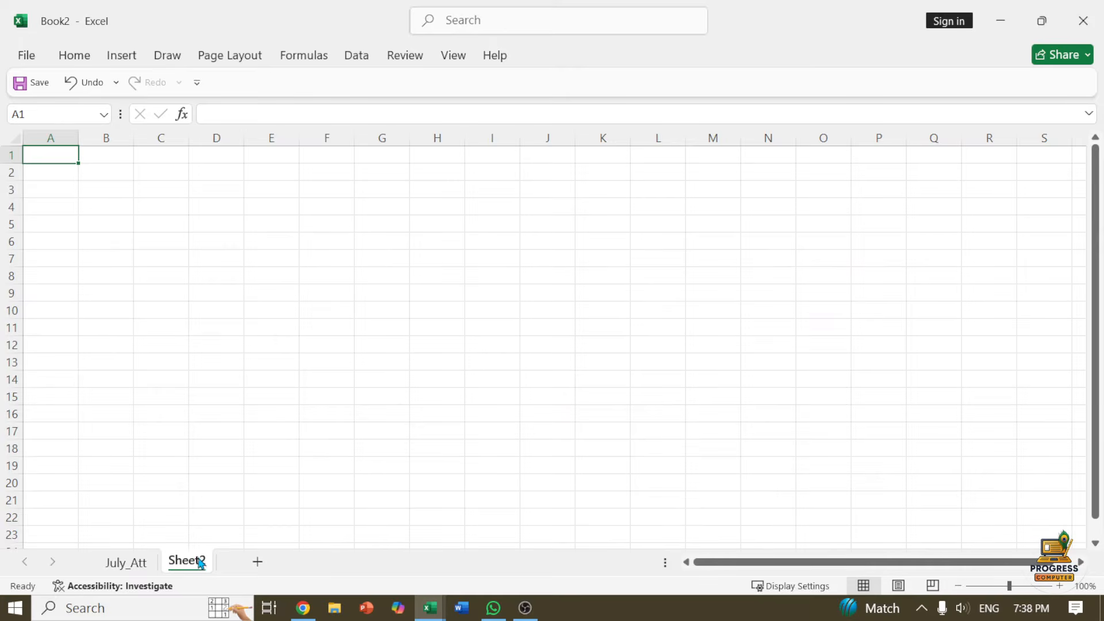
# Step: Switch to the Attandance & Salary Sheet workbook and copy the JUL_SALARY header row from EMP ID to Net Salary
pyautogui.click(125, 563)
pyautogui.moveTo(438, 611)
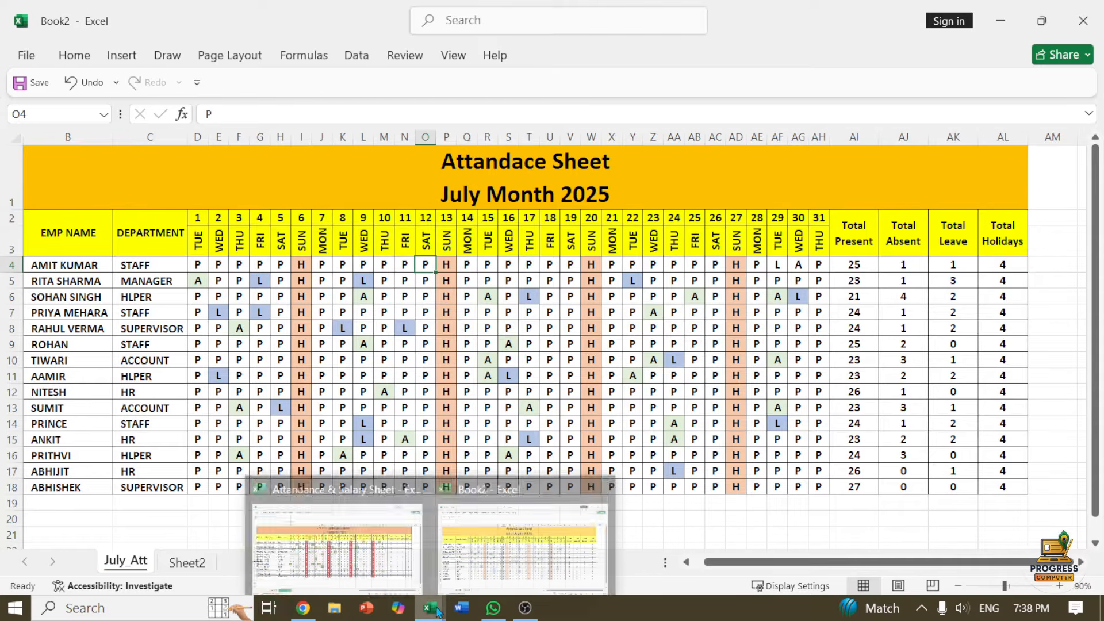
pyautogui.click(397, 540)
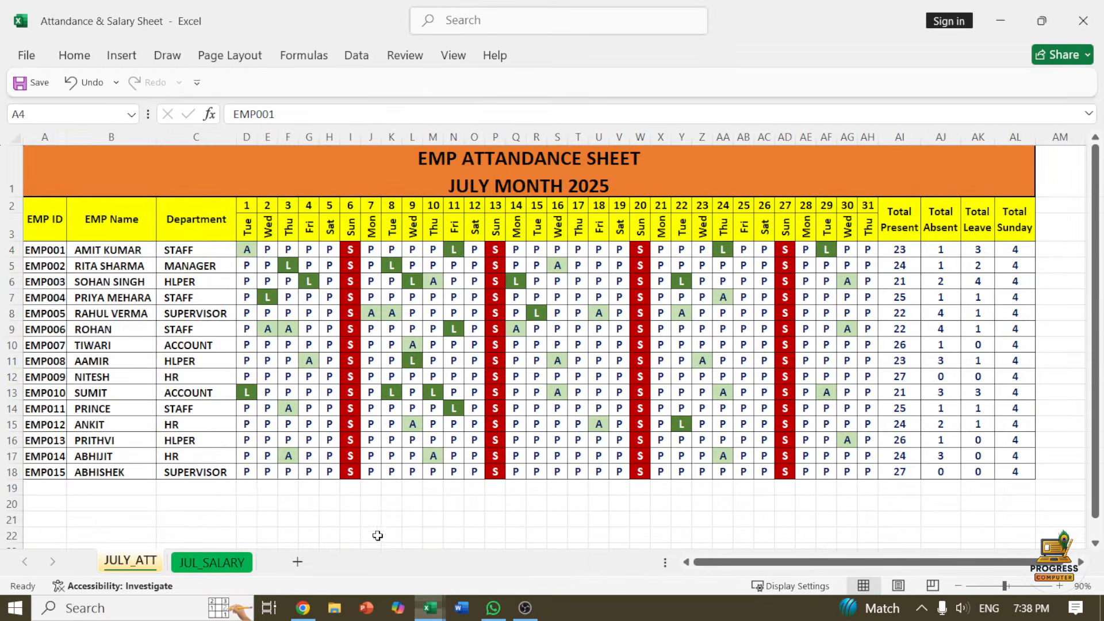
pyautogui.click(227, 564)
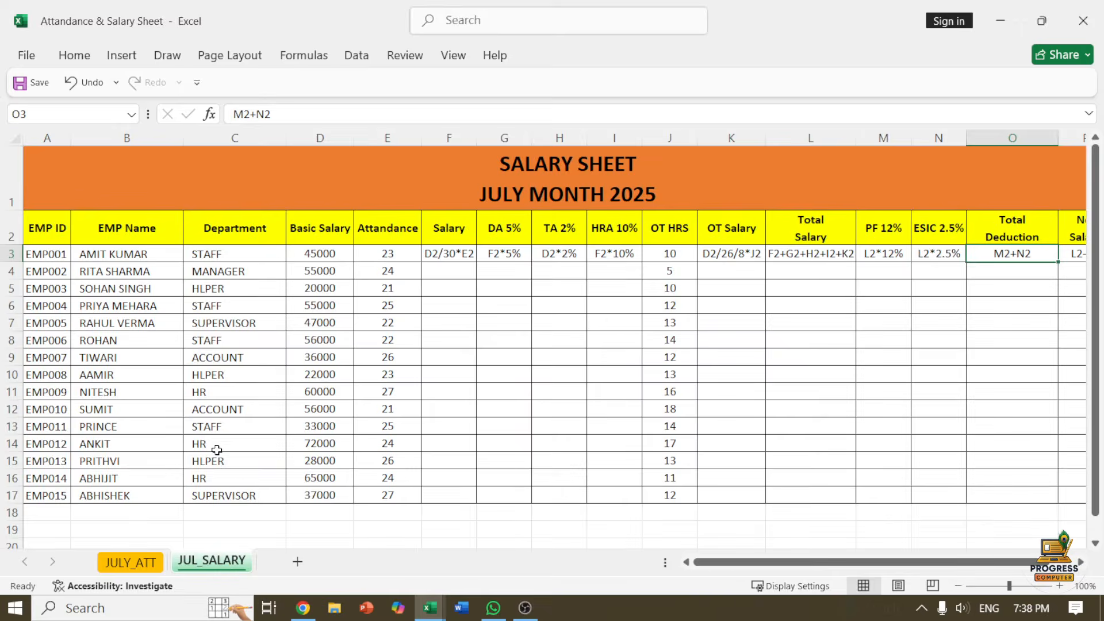
pyautogui.click(216, 450)
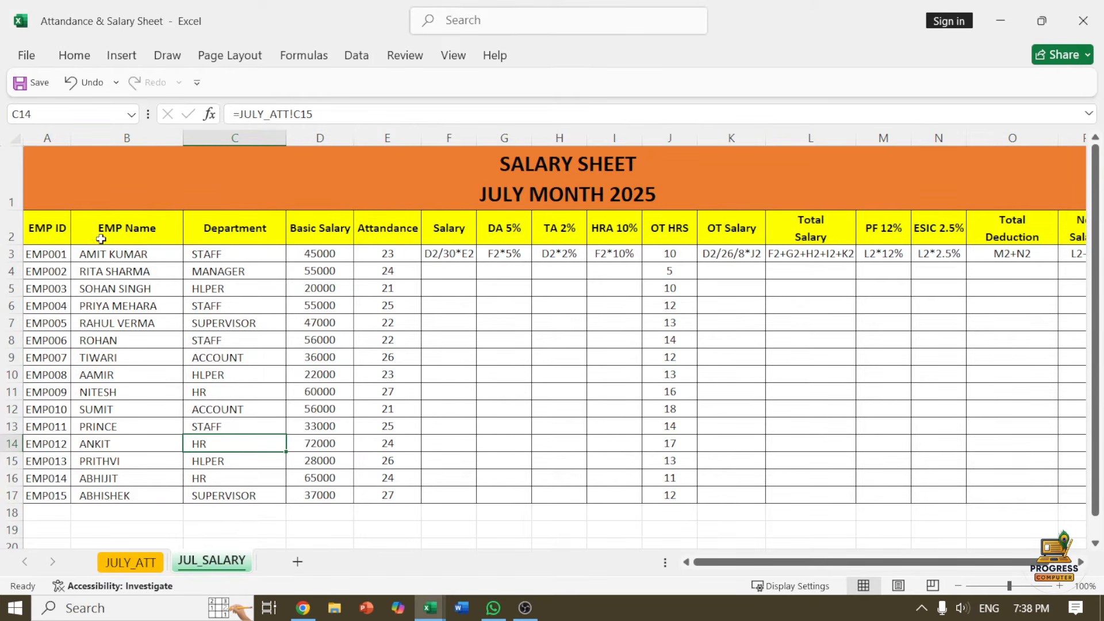
pyautogui.moveTo(50, 228); pyautogui.dragTo(920, 238)
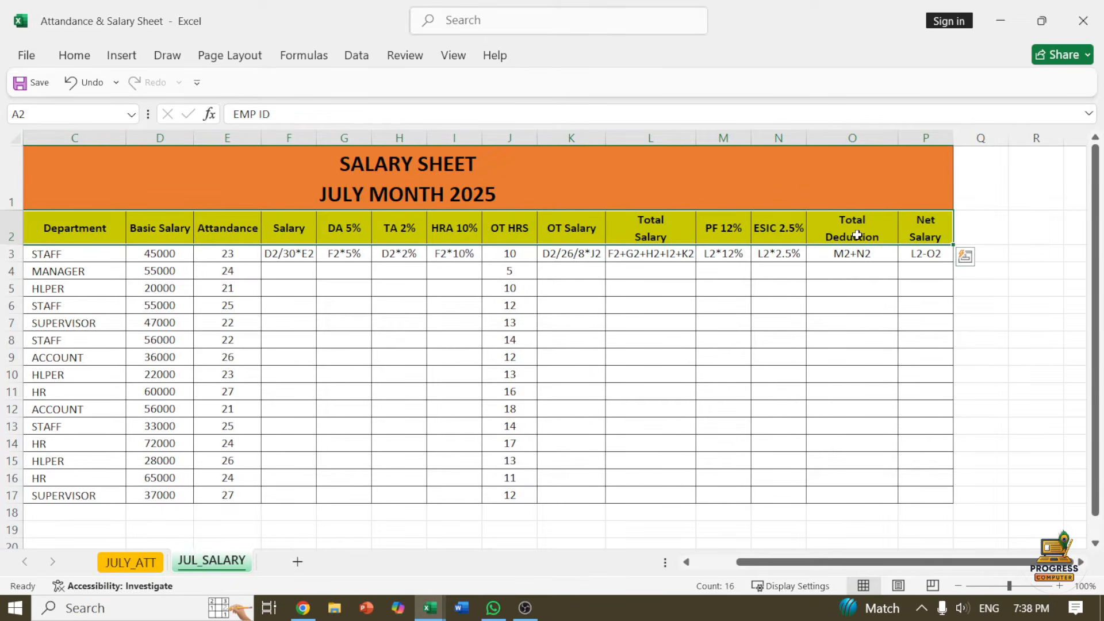
pyautogui.hotkey('ctrl', 'c')
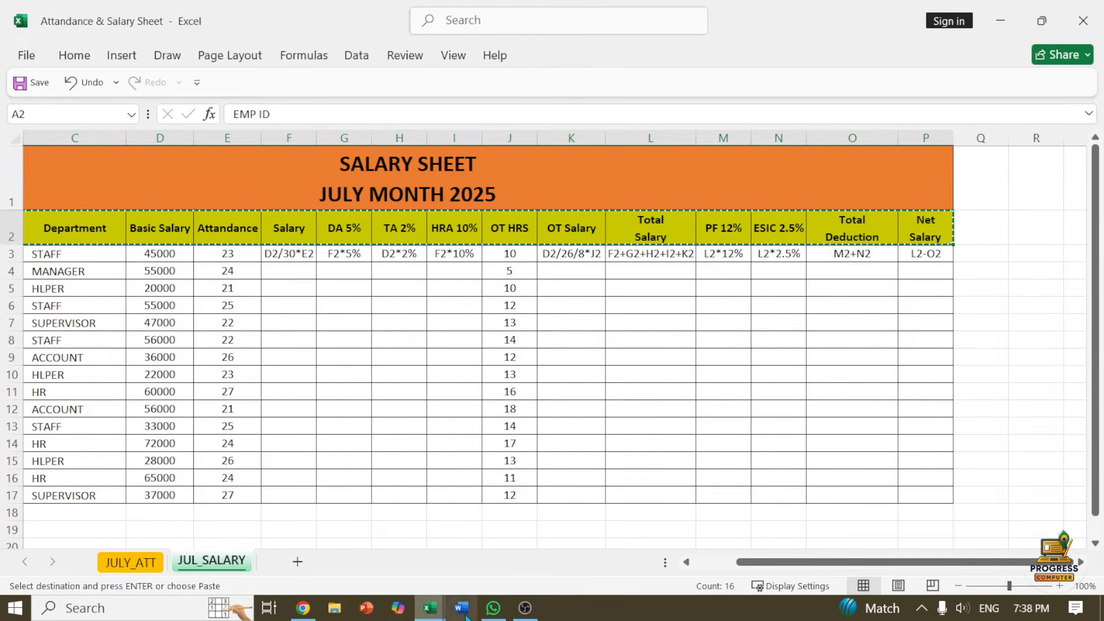
# Step: Return to the Book2 workbook and rename Sheet2 as Salary_Sheet
pyautogui.moveTo(437, 614)
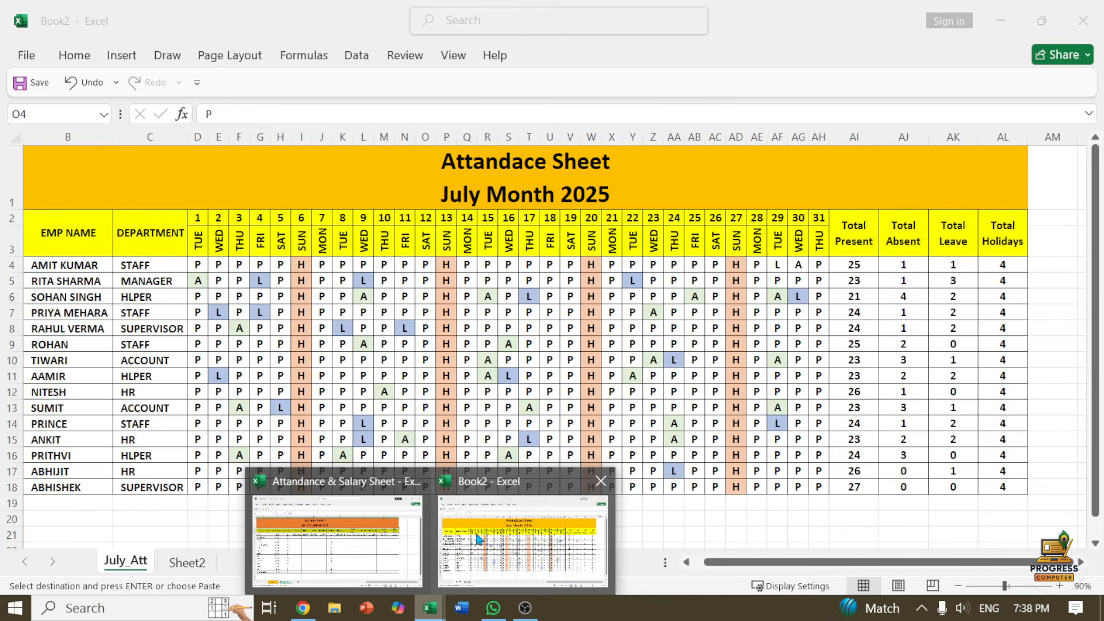
pyautogui.click(447, 514)
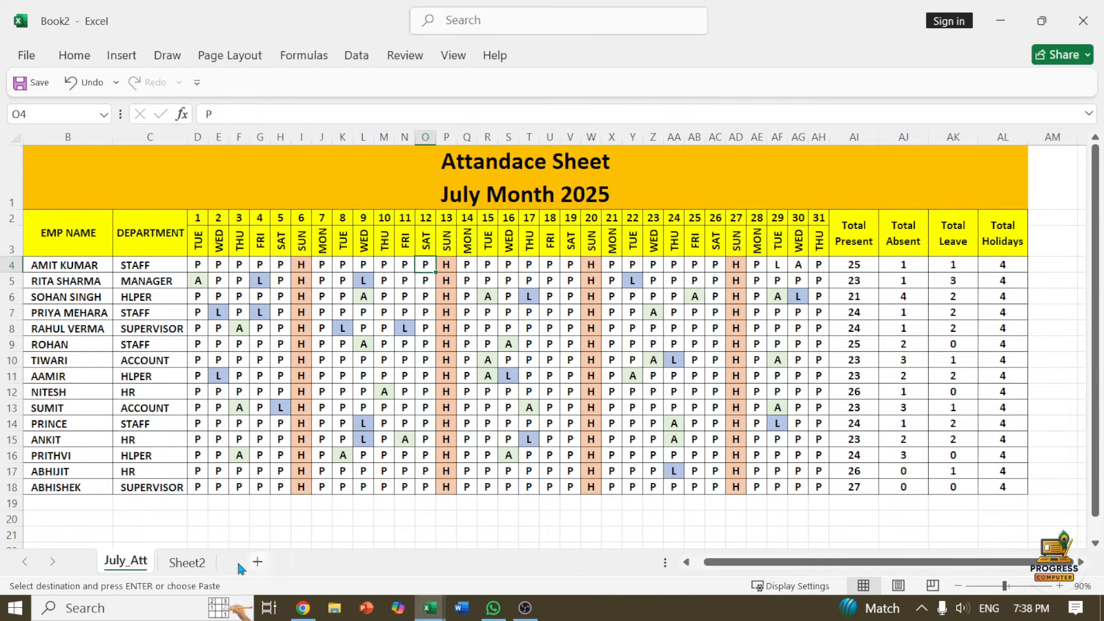
pyautogui.click(185, 563)
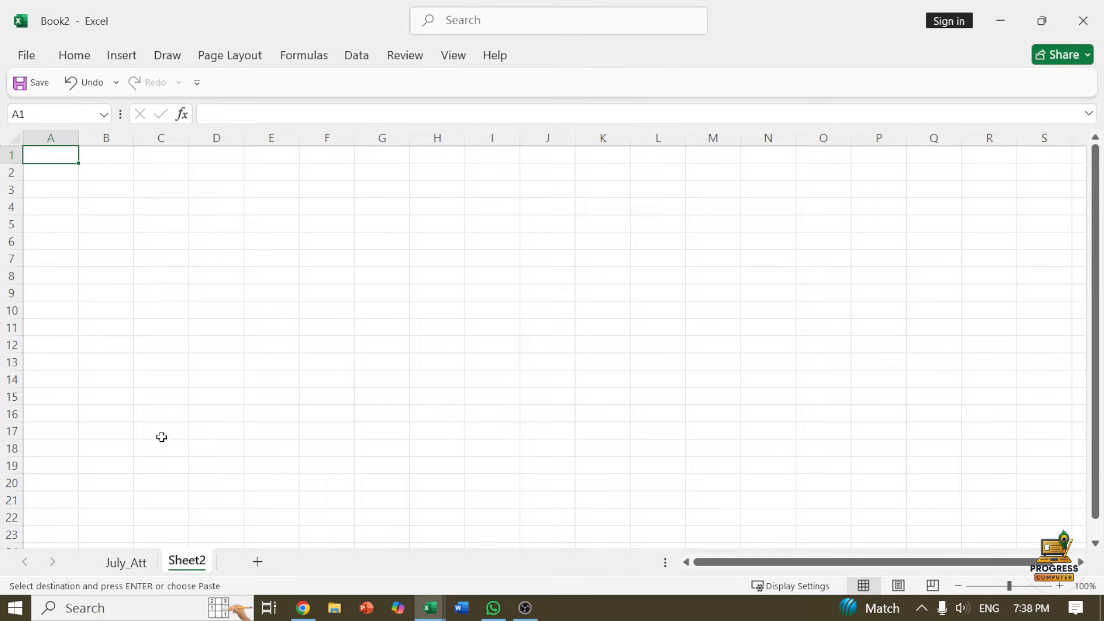
pyautogui.rightClick(198, 560)
pyautogui.click(236, 363)
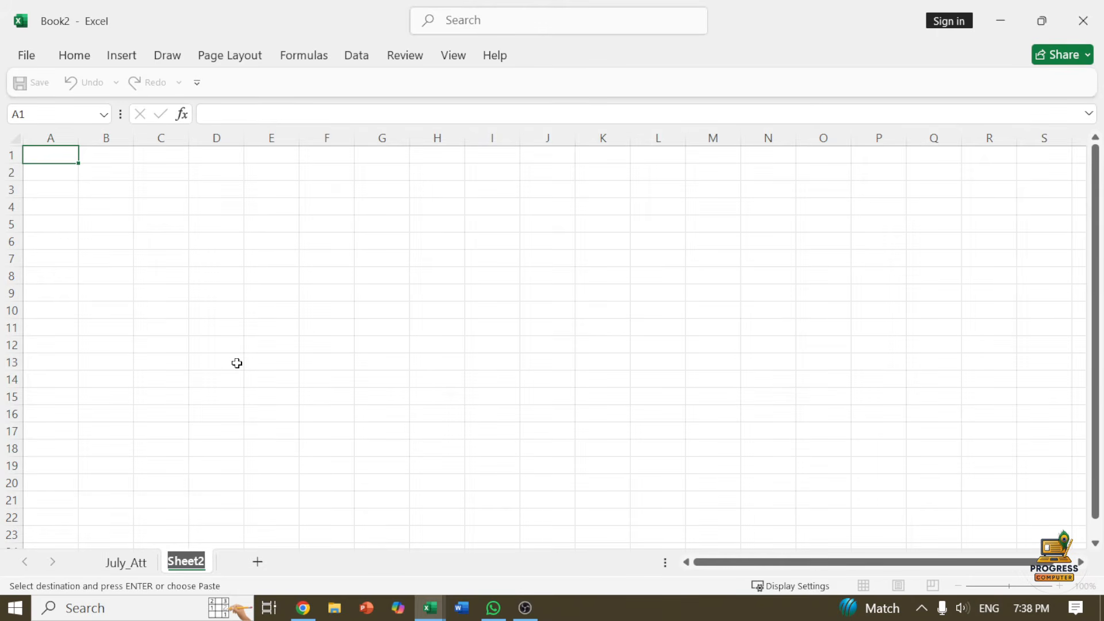
pyautogui.write('Salar')
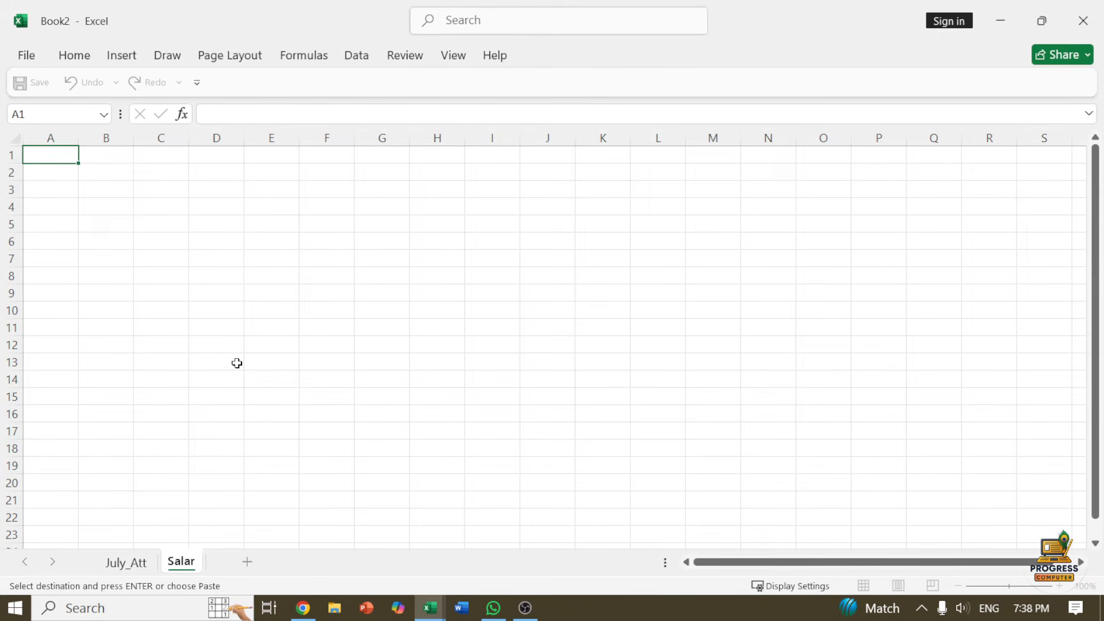
pyautogui.write('y_Sheet')
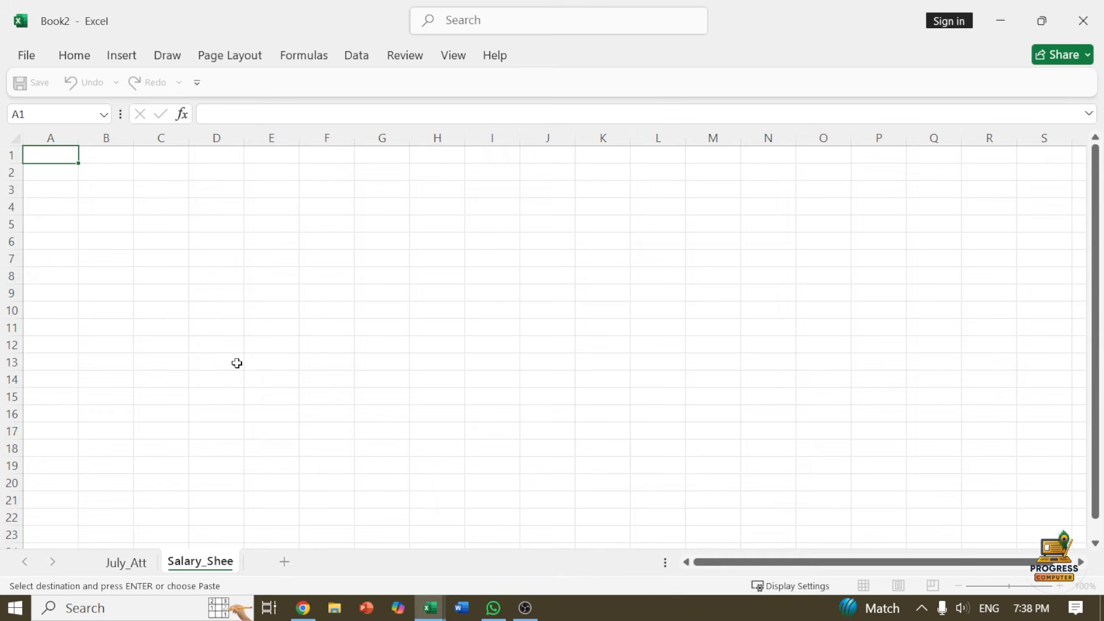
pyautogui.press('Return')
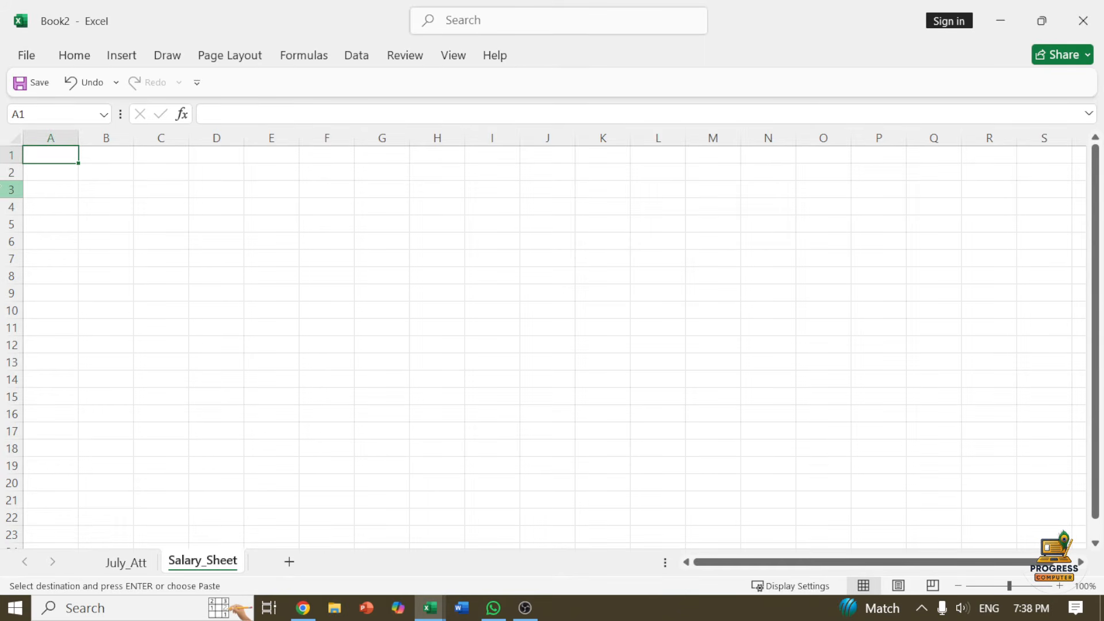
# Step: Paste the copied salary headers starting at A1 and autofit the widths of all columns
pyautogui.hotkey('ctrl', 'v')
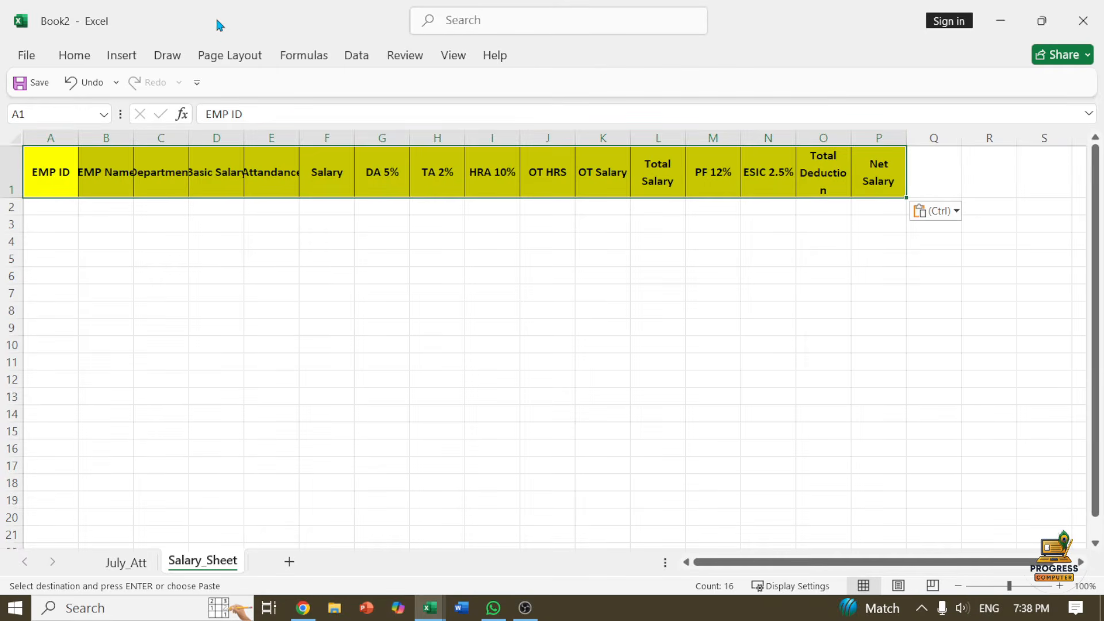
pyautogui.click(16, 138)
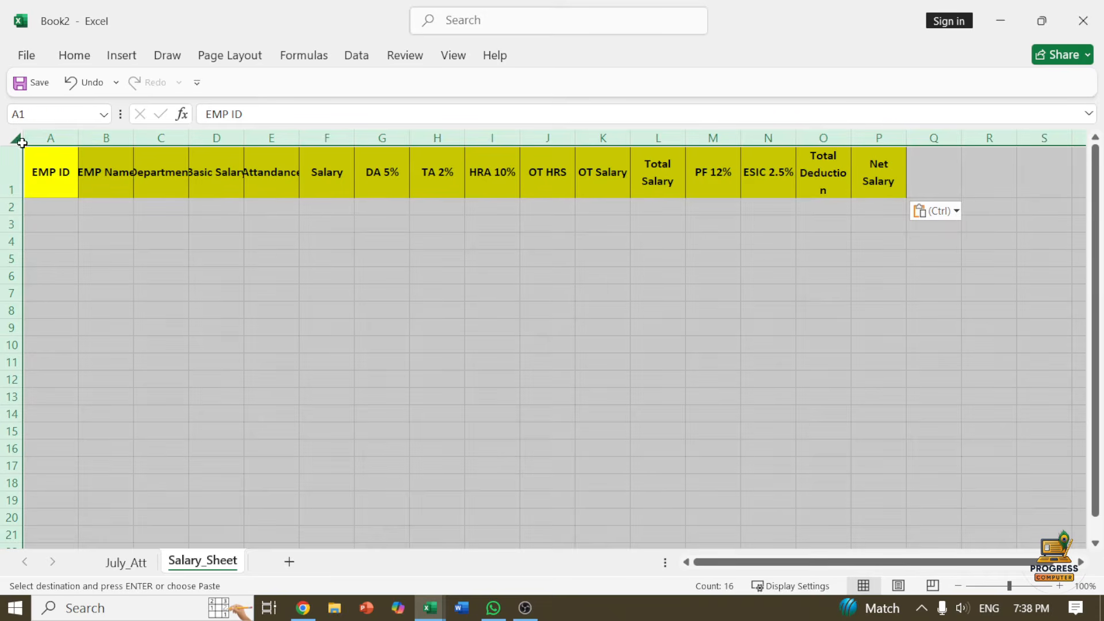
pyautogui.doubleClick(78, 138)
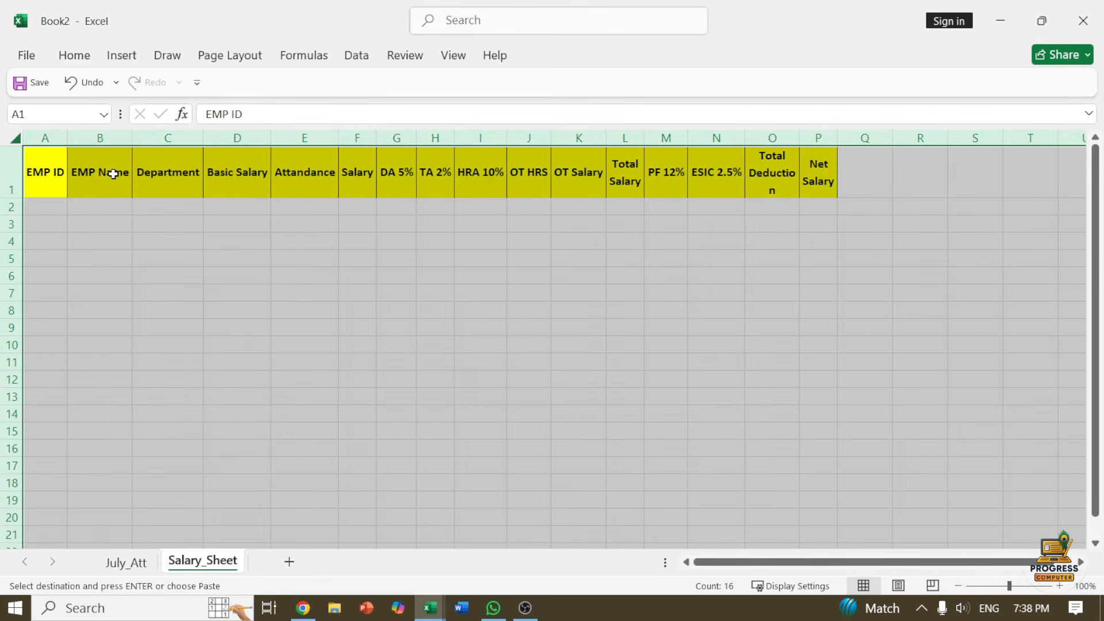
pyautogui.click(210, 254)
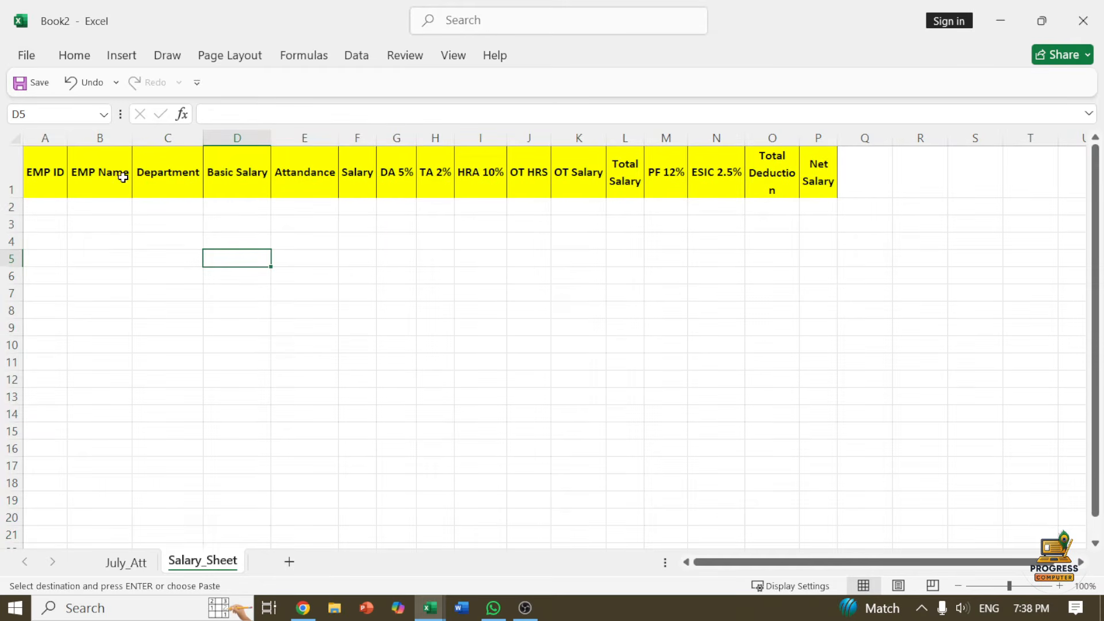
# Step: Widen column O so that the word "Deduction" in the Total Deduction heading fits on one line
pyautogui.moveTo(43, 171); pyautogui.dragTo(816, 187)
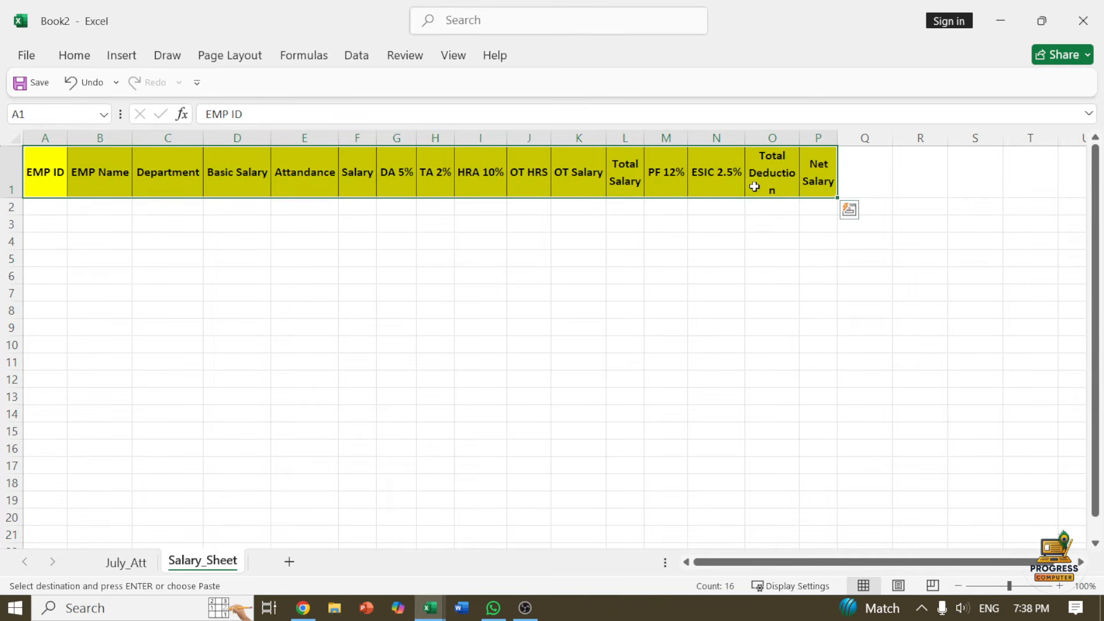
pyautogui.click(73, 59)
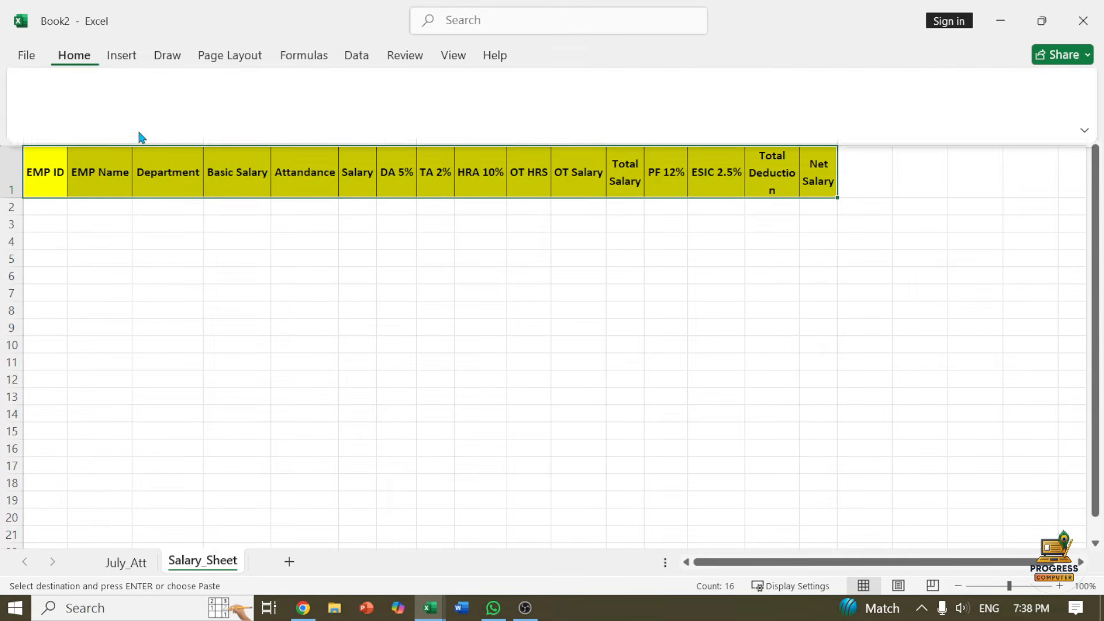
pyautogui.click(200, 119)
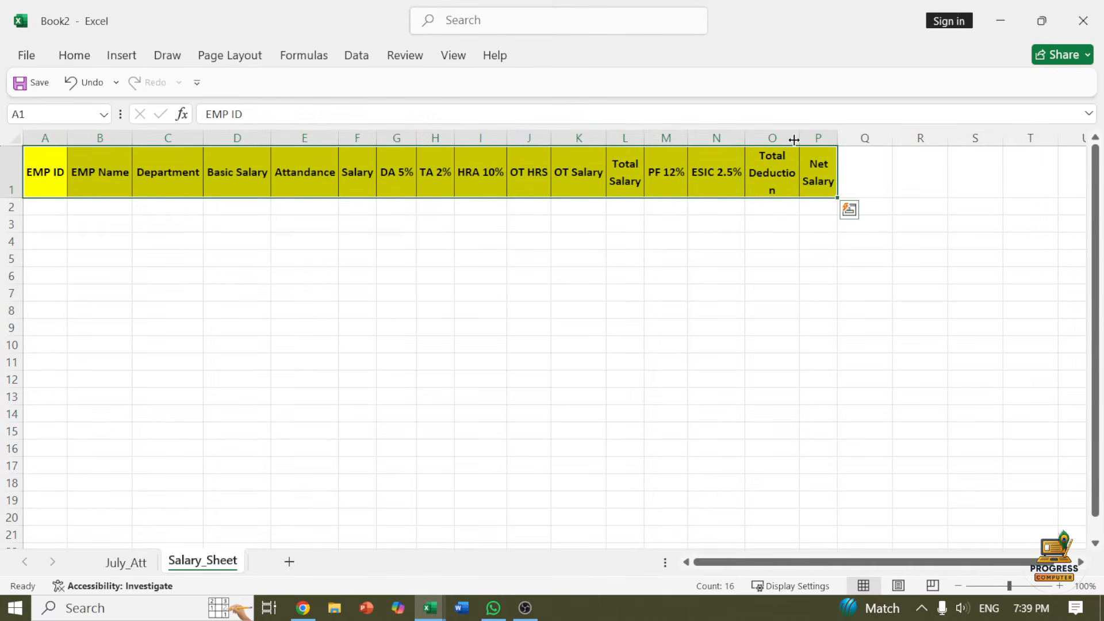
pyautogui.moveTo(797, 138); pyautogui.dragTo(813, 137)
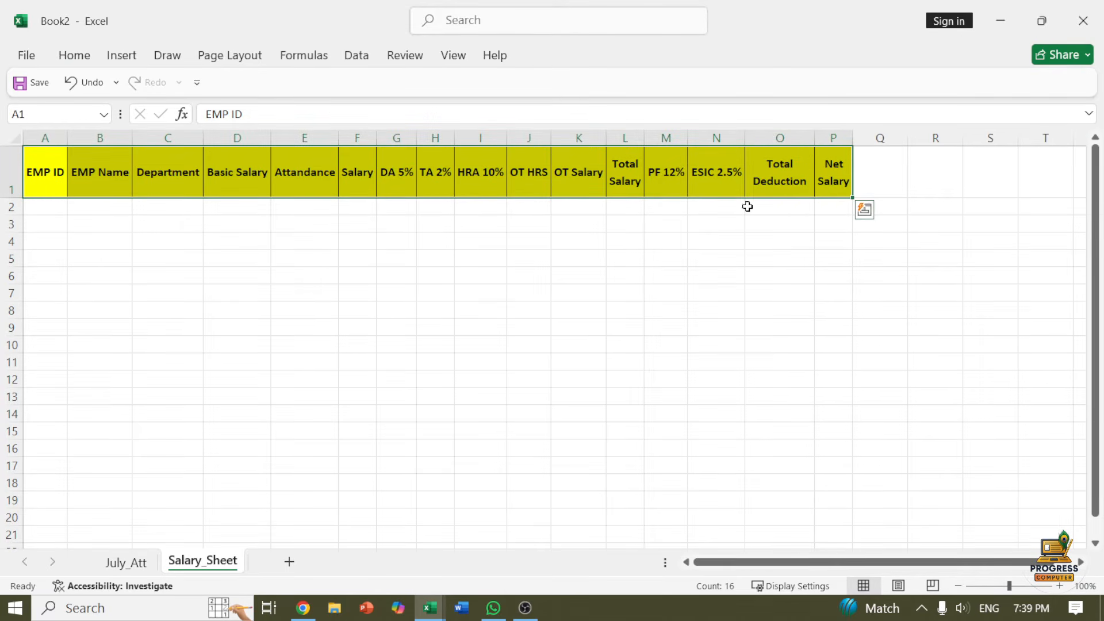
pyautogui.click(118, 225)
# Step: Link cell A2 of Salary_Sheet to the first employee ID with the formula =July_Att!A4
pyautogui.click(53, 204)
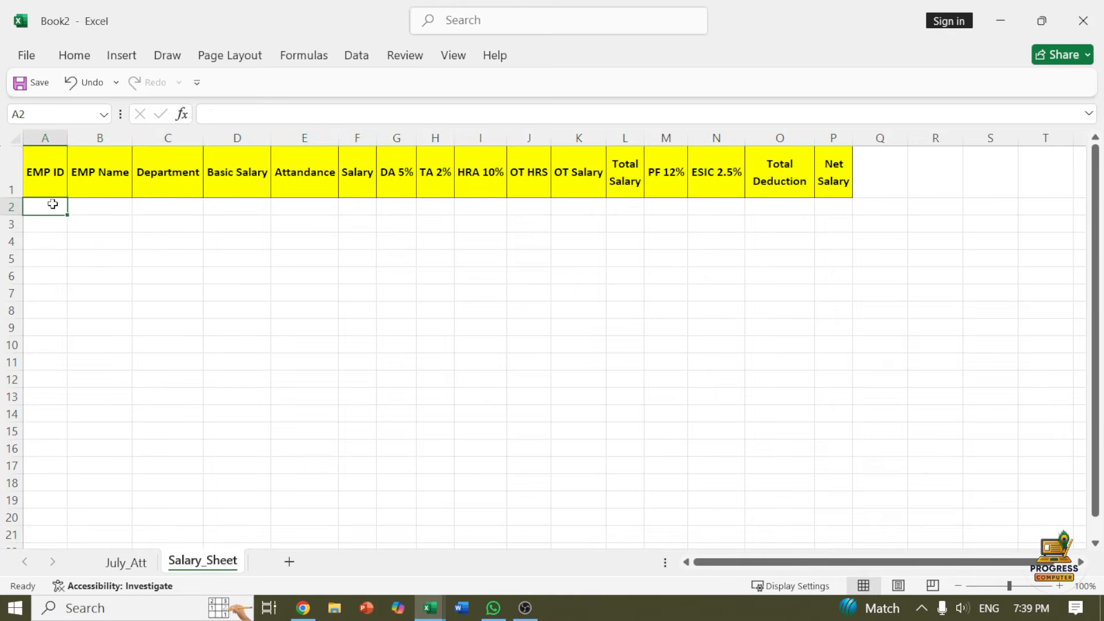
pyautogui.write('=')
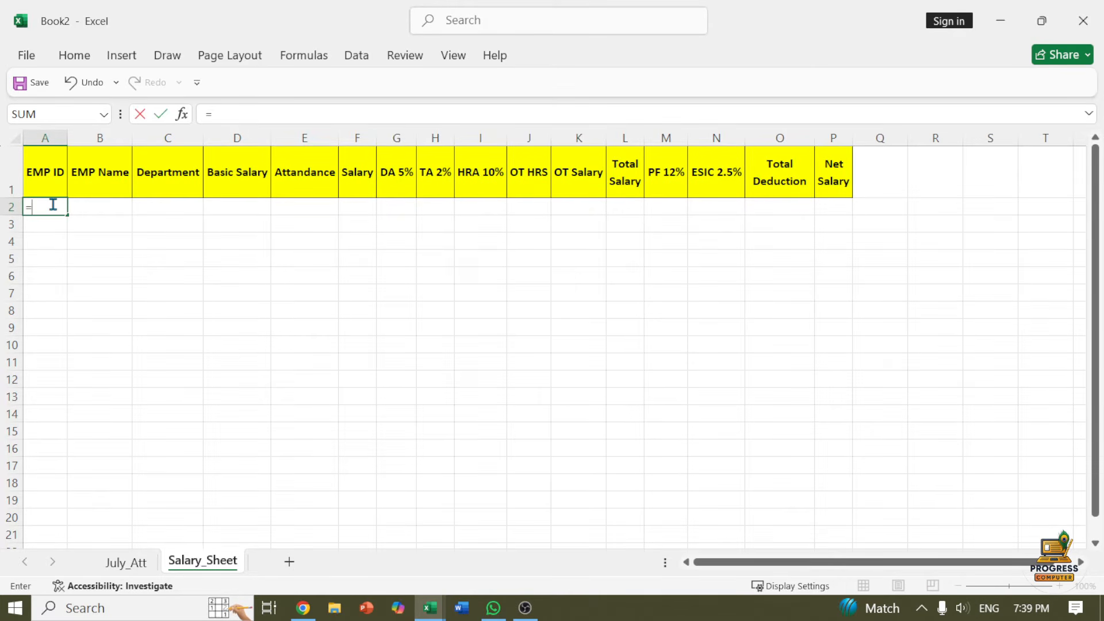
pyautogui.click(132, 566)
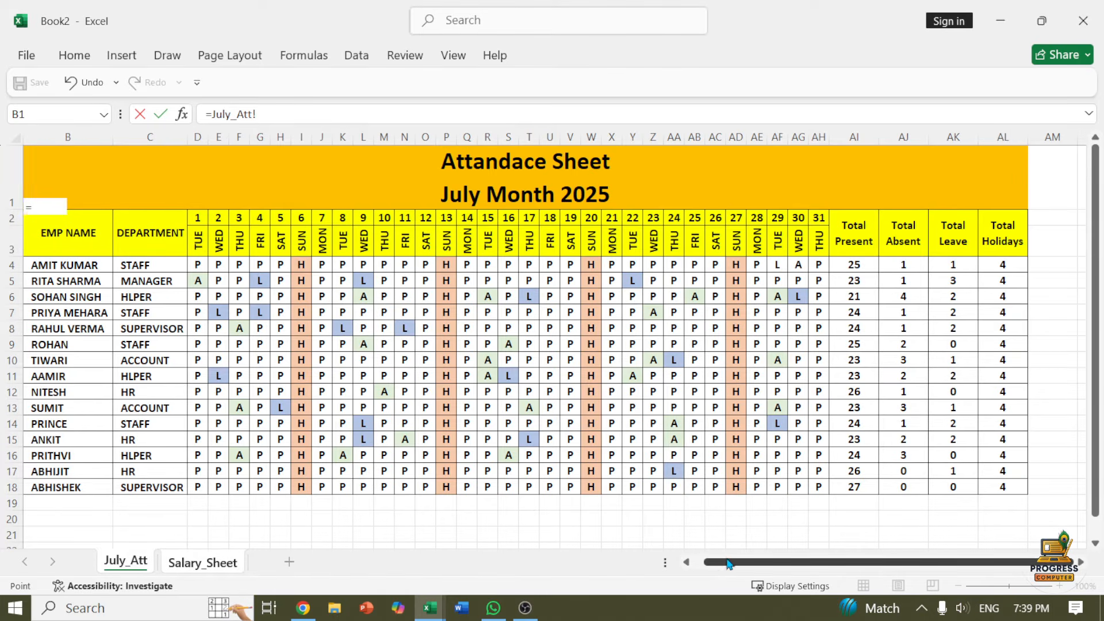
pyautogui.moveTo(727, 562); pyautogui.dragTo(710, 562)
pyautogui.click(63, 266)
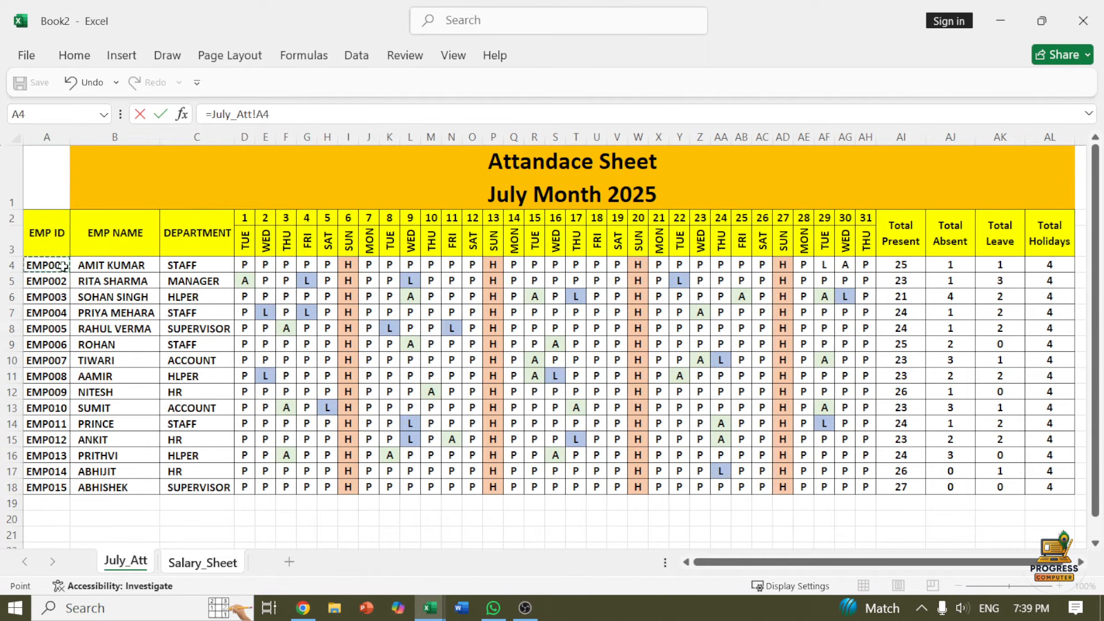
pyautogui.press('Return')
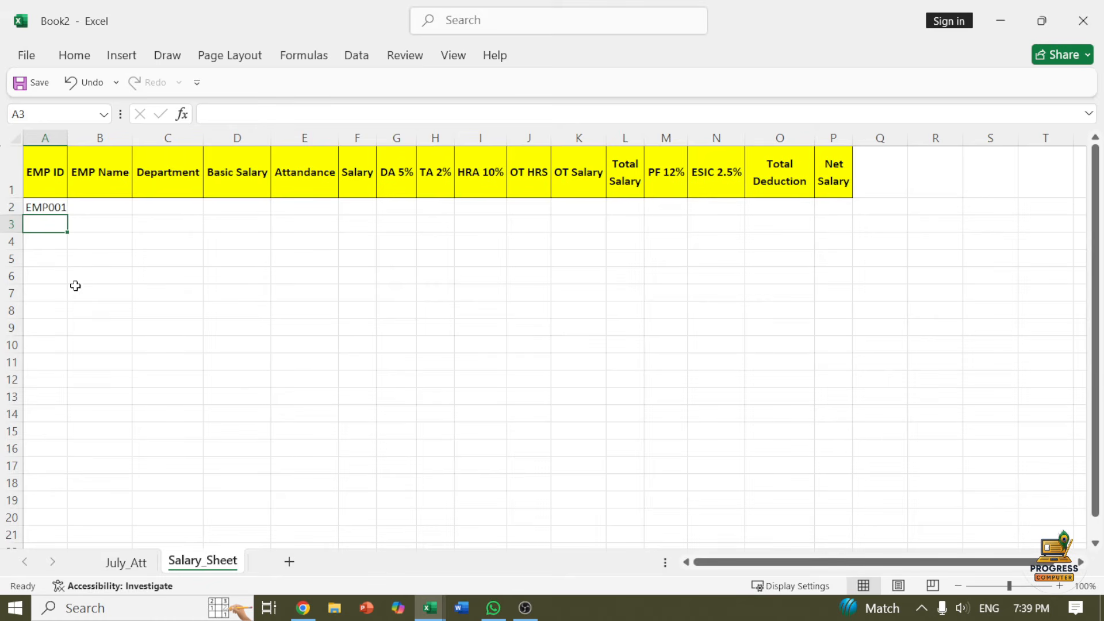
# Step: Fill the EMP ID formula from A2 down to A16 and widen column A slightly
pyautogui.click(50, 206)
pyautogui.moveTo(67, 214); pyautogui.dragTo(71, 454)
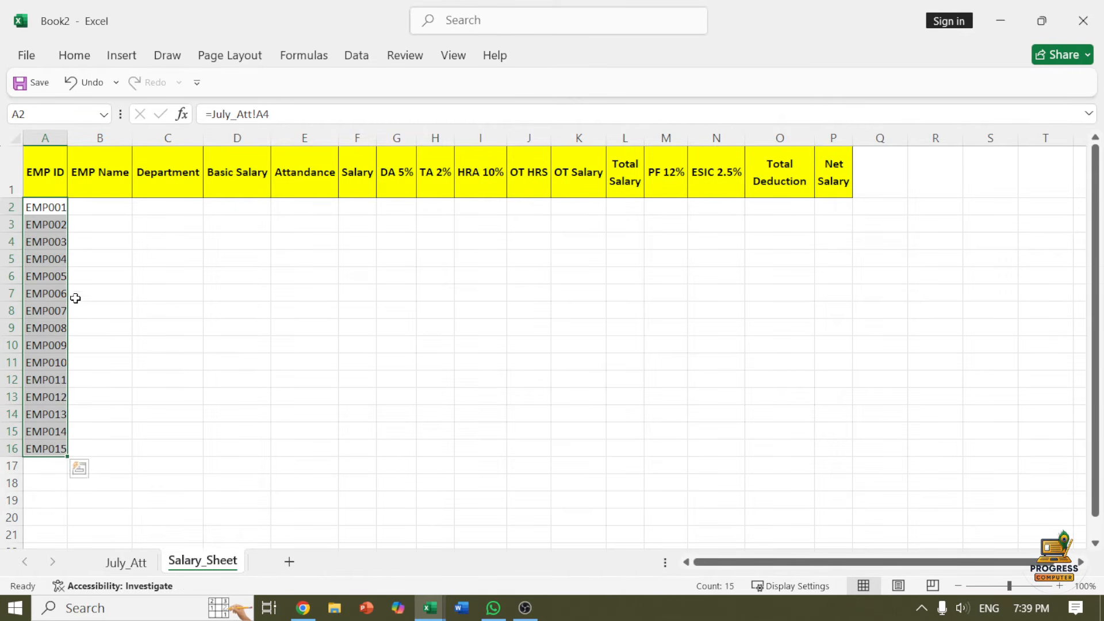
pyautogui.click(88, 203)
pyautogui.click(52, 138)
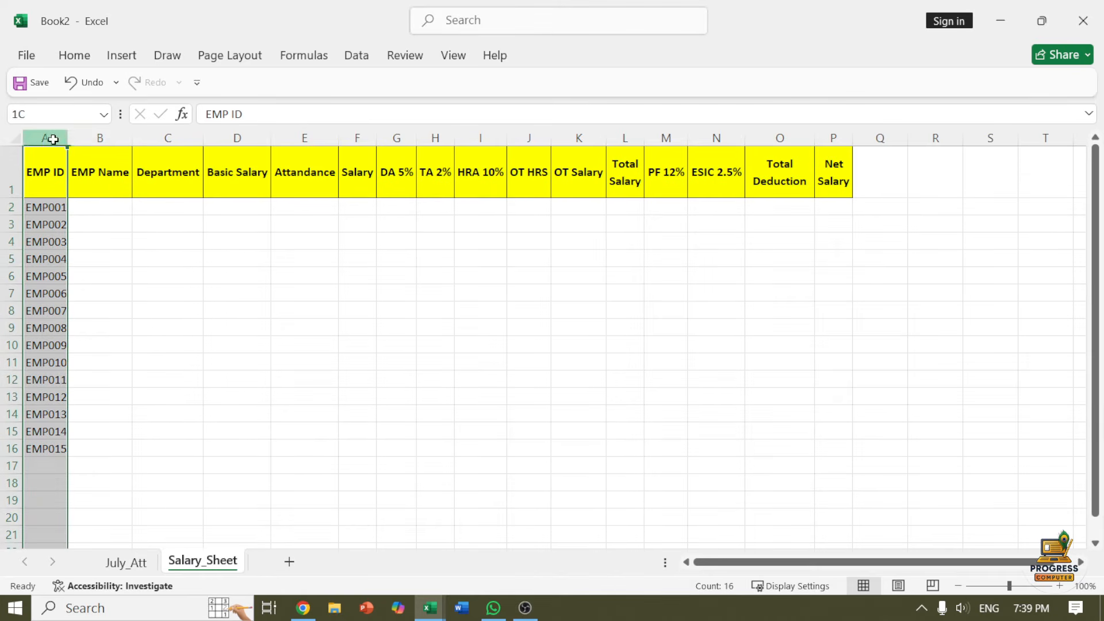
pyautogui.moveTo(66, 137); pyautogui.dragTo(70, 138)
# Step: Link the first EMP Name cell, B2, to the attendance sheet with =July_Att!B4
pyautogui.click(91, 210)
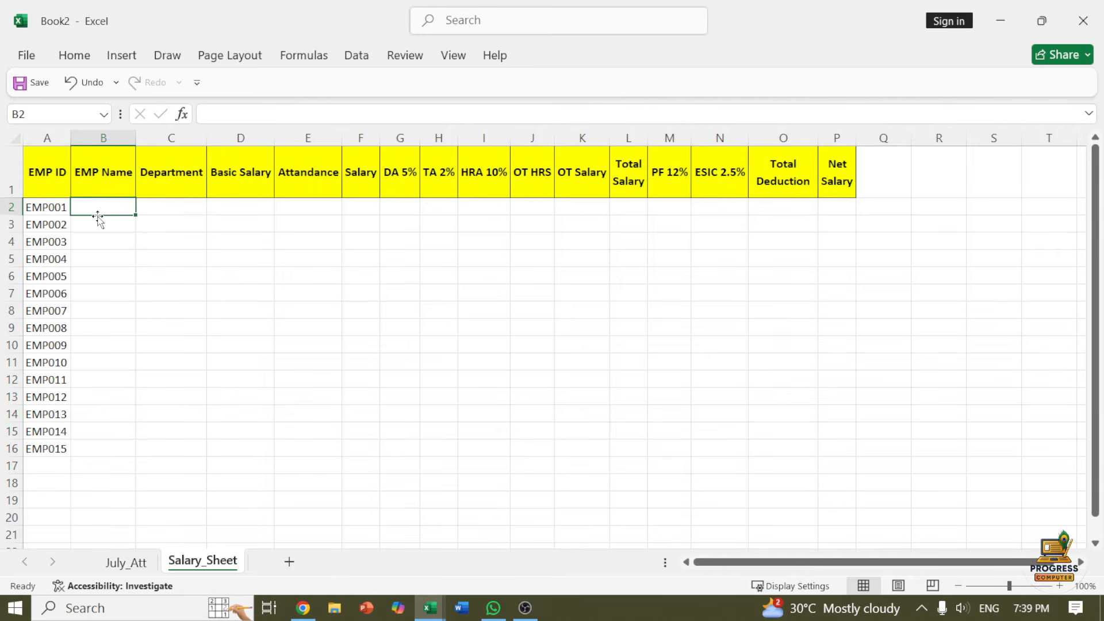
pyautogui.write('=')
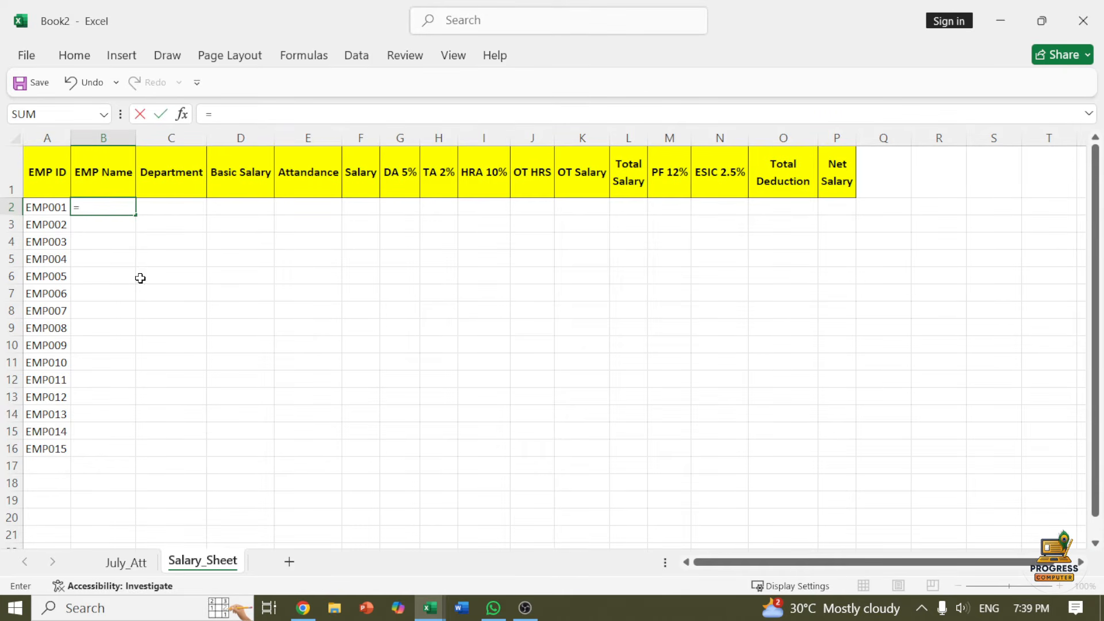
pyautogui.click(125, 562)
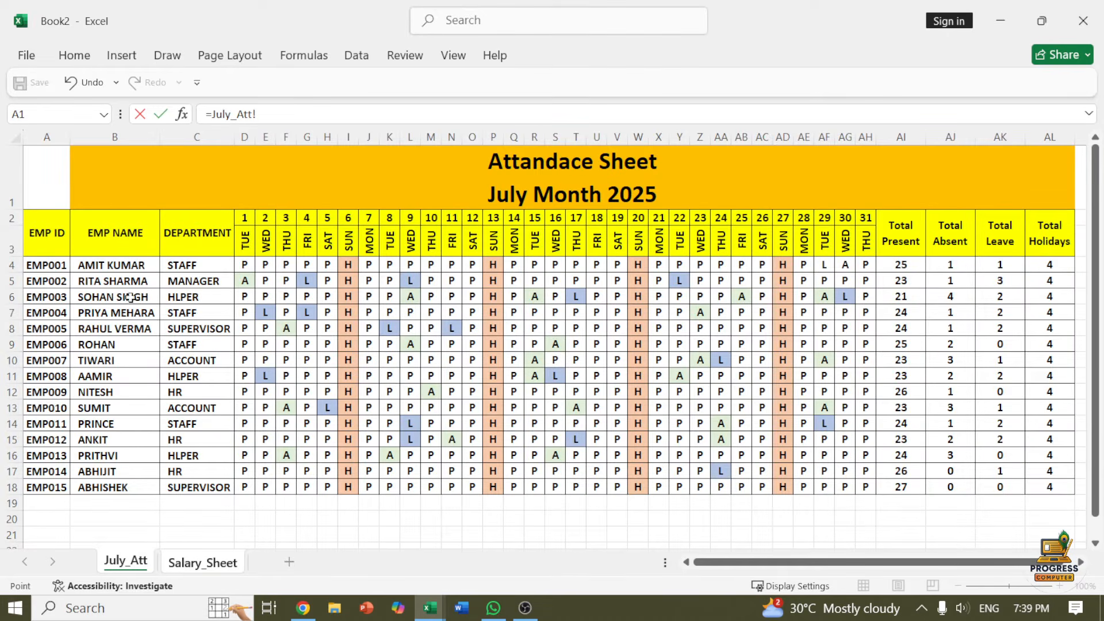
pyautogui.click(114, 266)
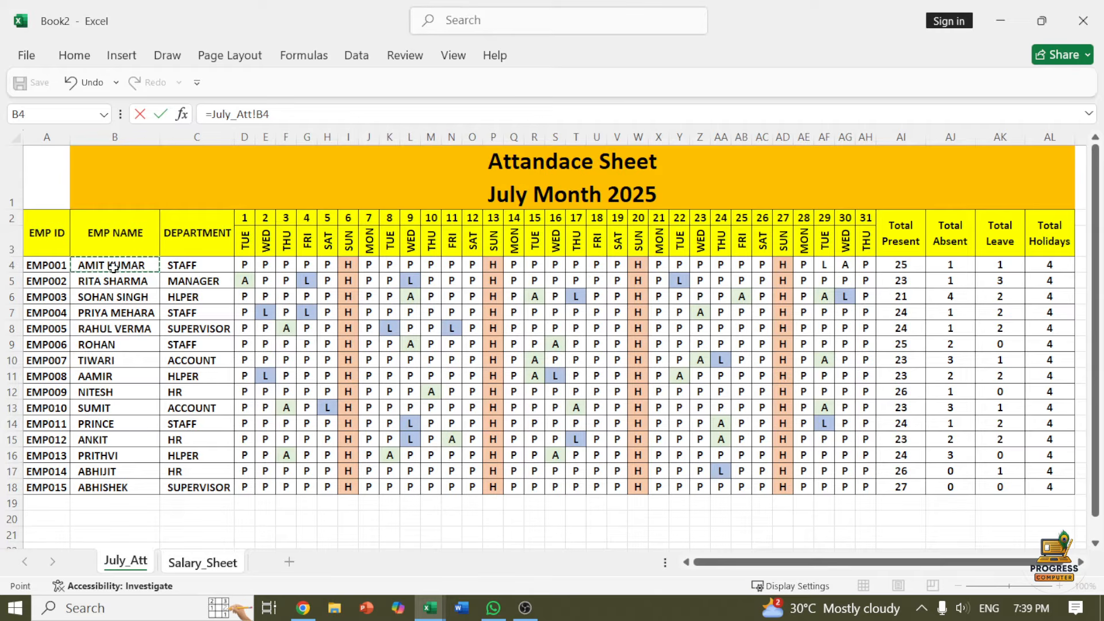
pyautogui.press('Return')
# Step: Fill the EMP Name formula from B2 down to B16 and widen column B to fit the full names
pyautogui.click(113, 207)
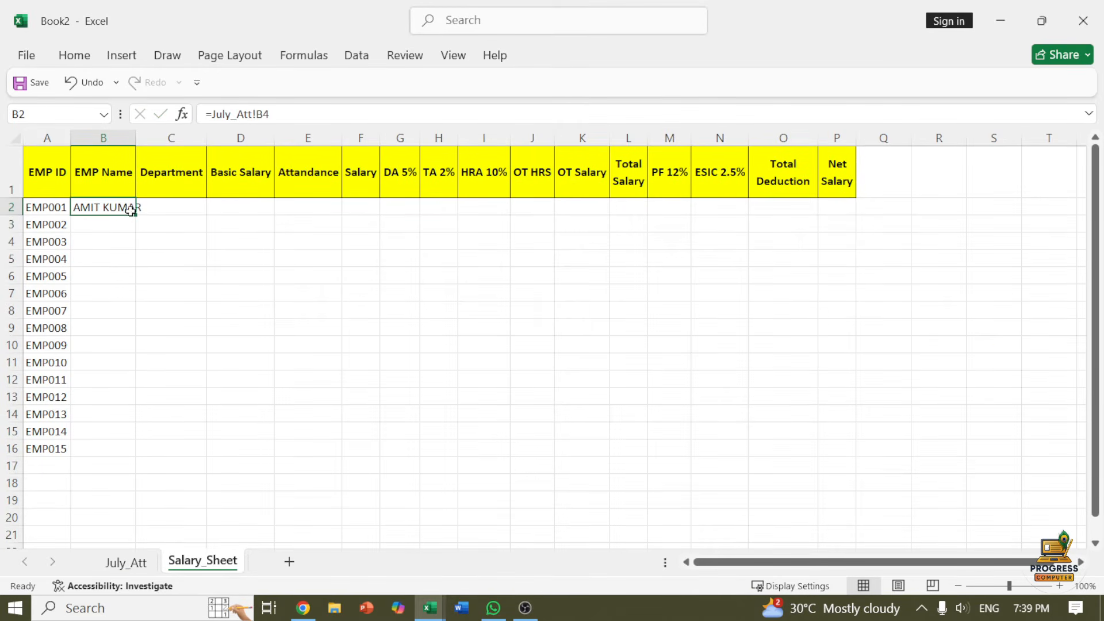
pyautogui.moveTo(135, 215); pyautogui.dragTo(138, 454)
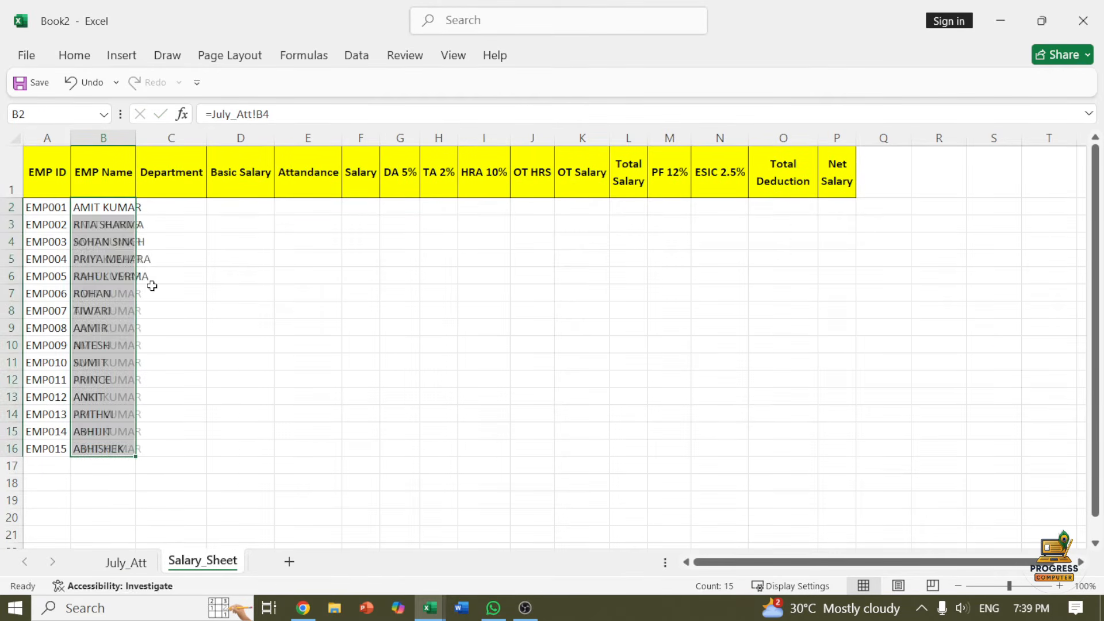
pyautogui.moveTo(144, 138); pyautogui.dragTo(168, 139)
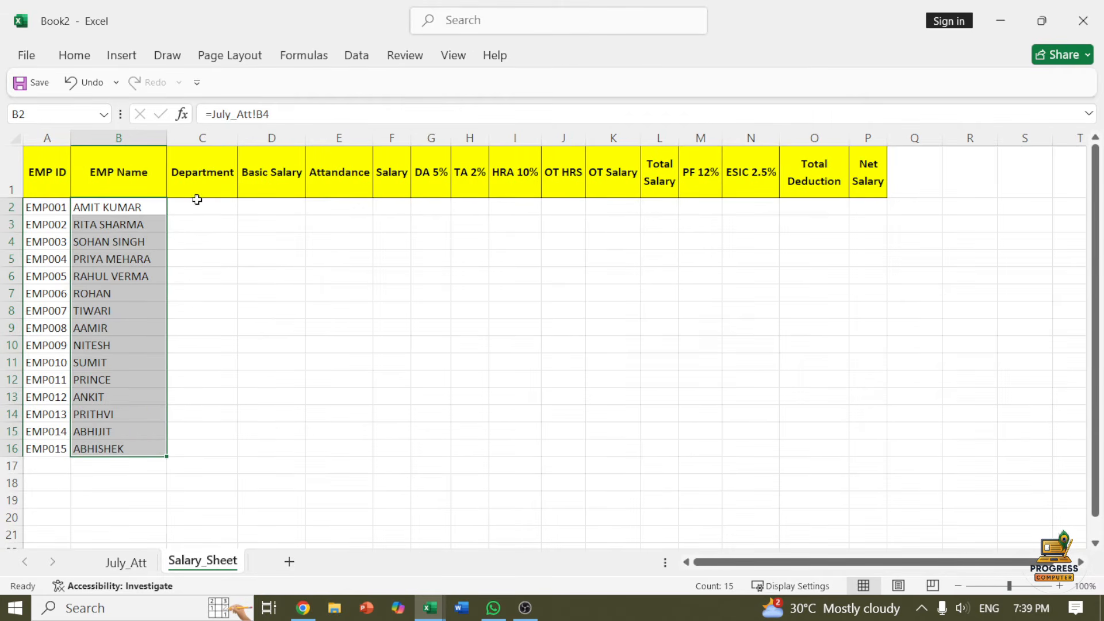
# Step: Link the first Department cell, C2, to the attendance sheet with =July_Att!C4
pyautogui.click(197, 206)
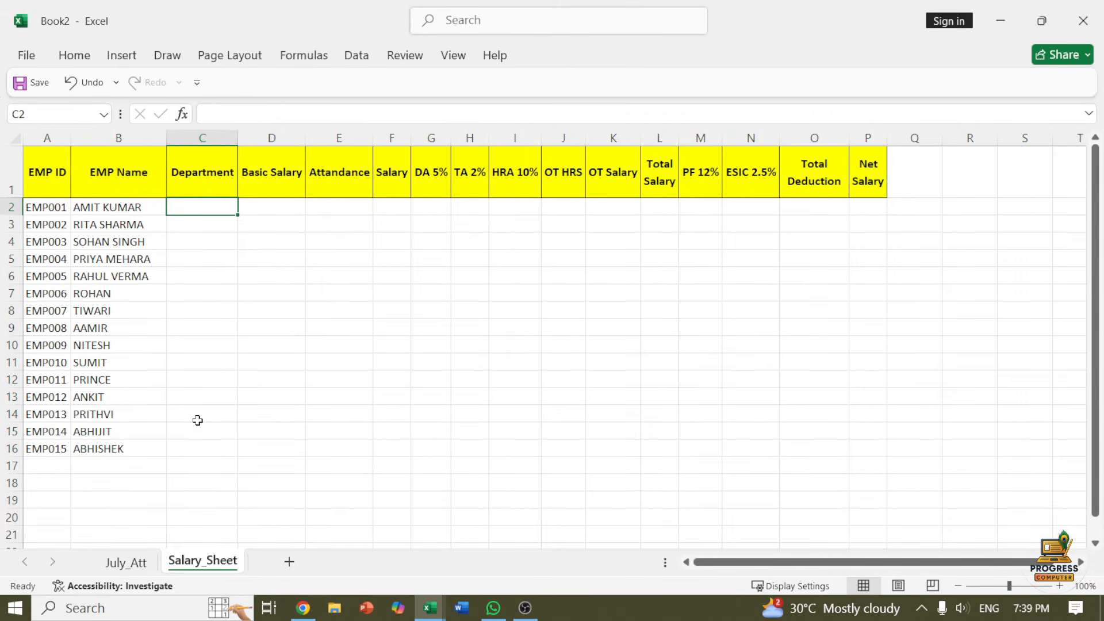
pyautogui.write('=')
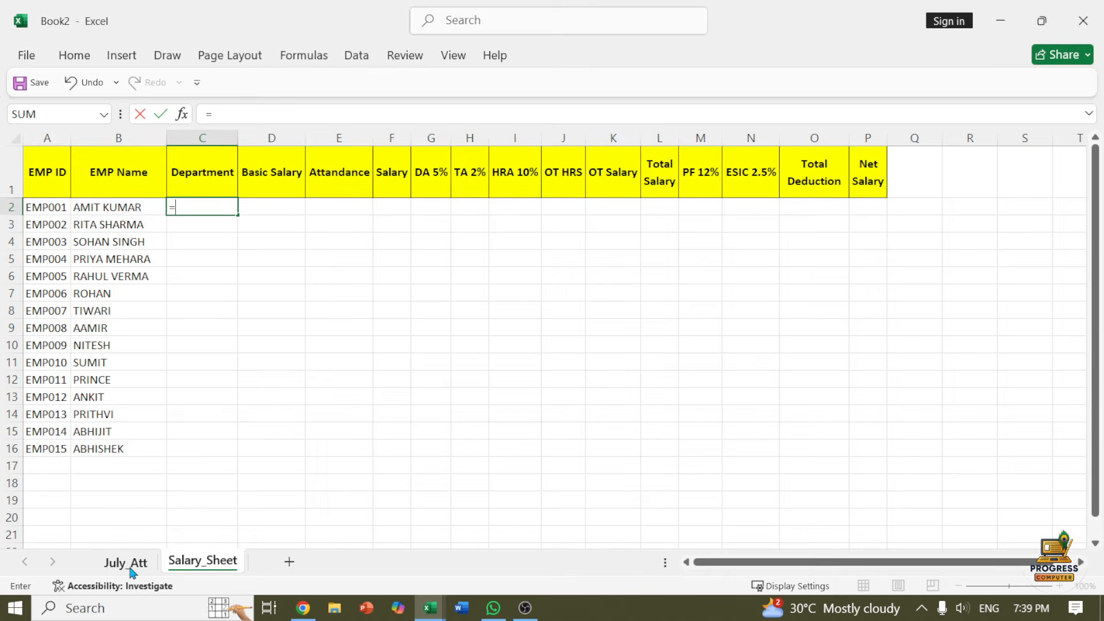
pyautogui.click(132, 567)
pyautogui.click(192, 267)
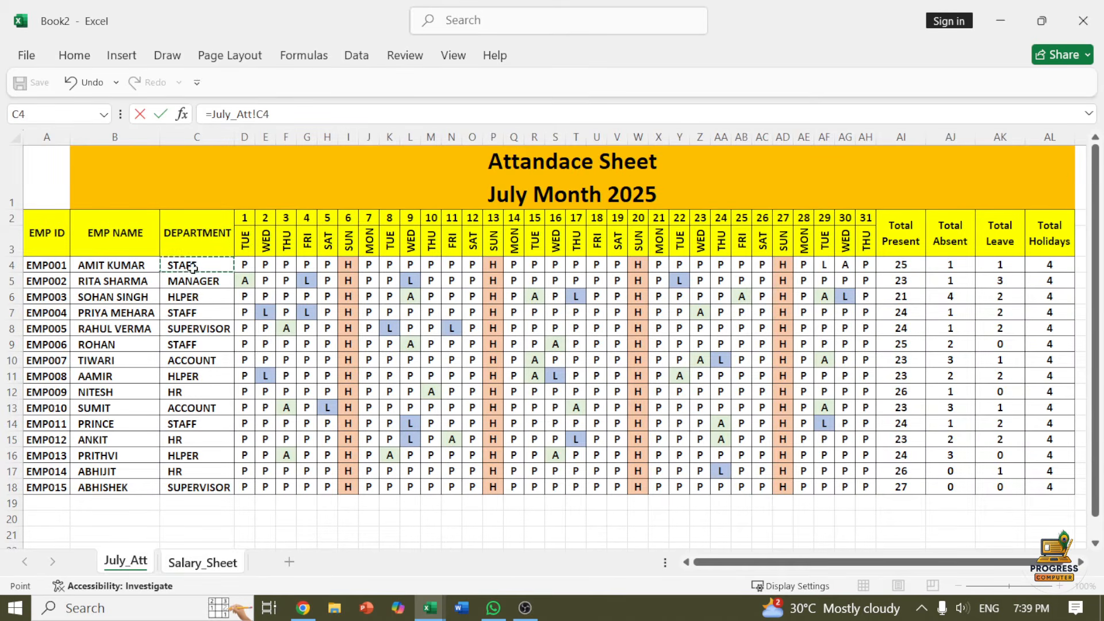
pyautogui.press('Return')
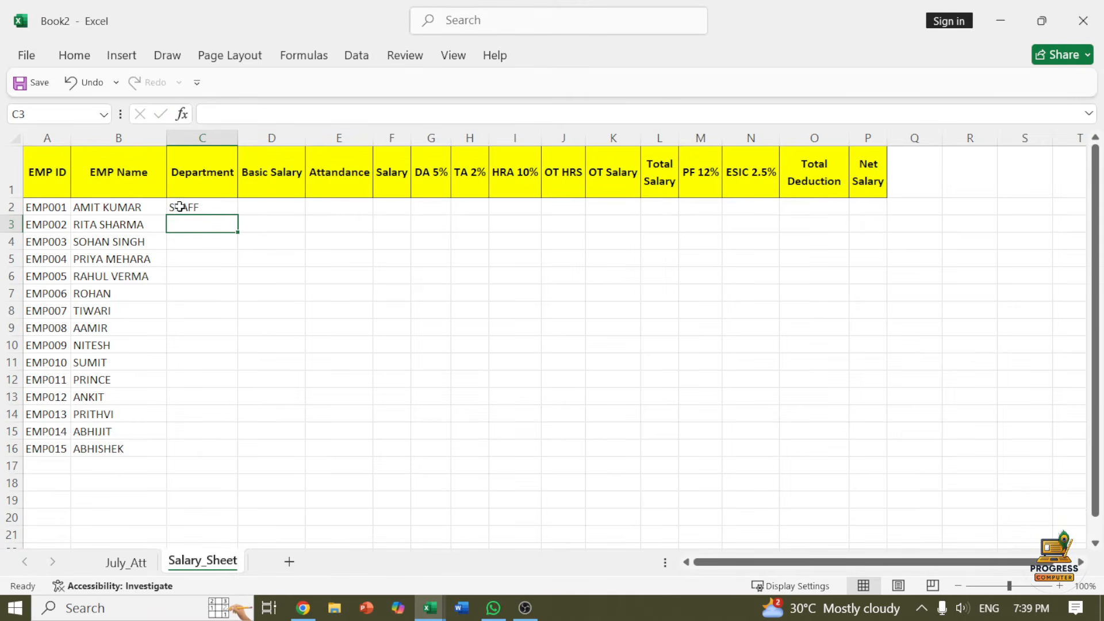
# Step: Fill the Department formula from C2 down to C16 and widen column C slightly
pyautogui.click(184, 207)
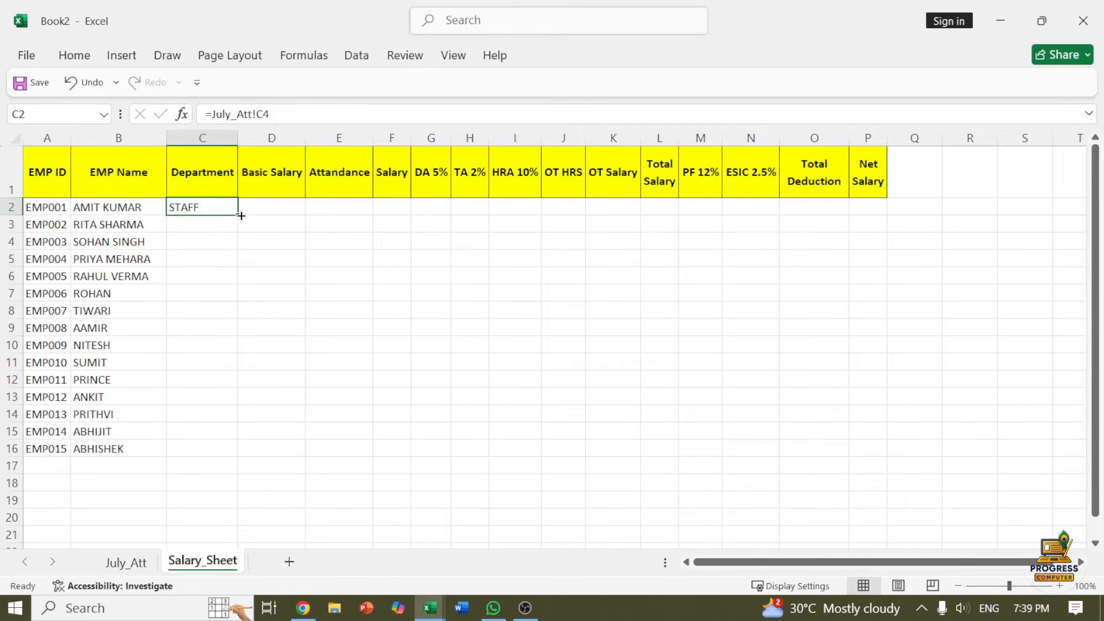
pyautogui.moveTo(241, 215); pyautogui.dragTo(228, 452)
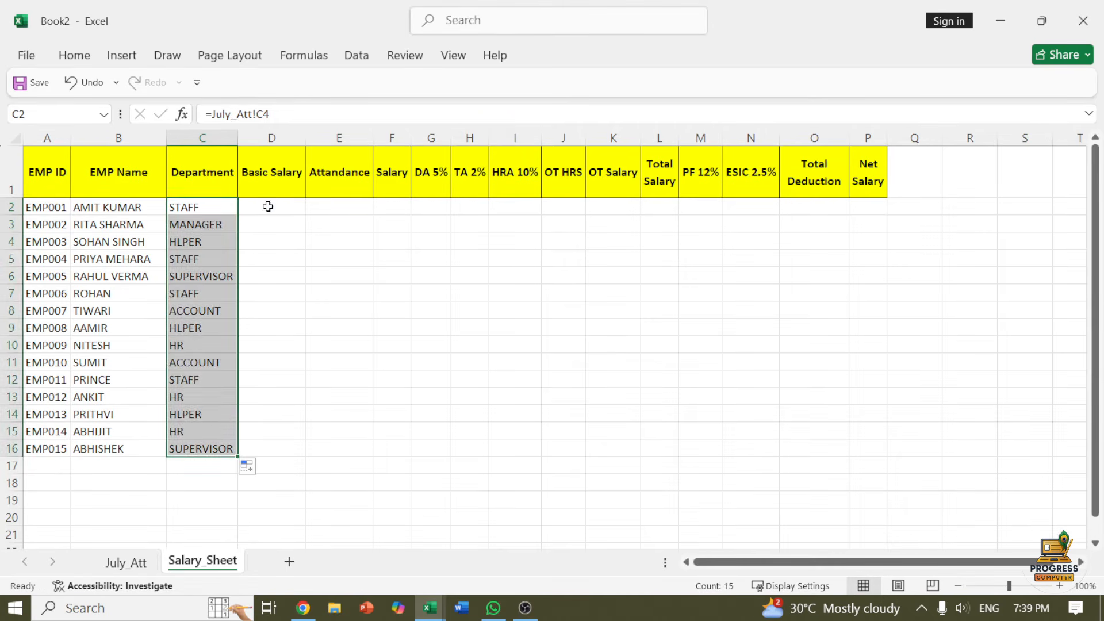
pyautogui.click(268, 207)
pyautogui.moveTo(240, 139); pyautogui.dragTo(248, 139)
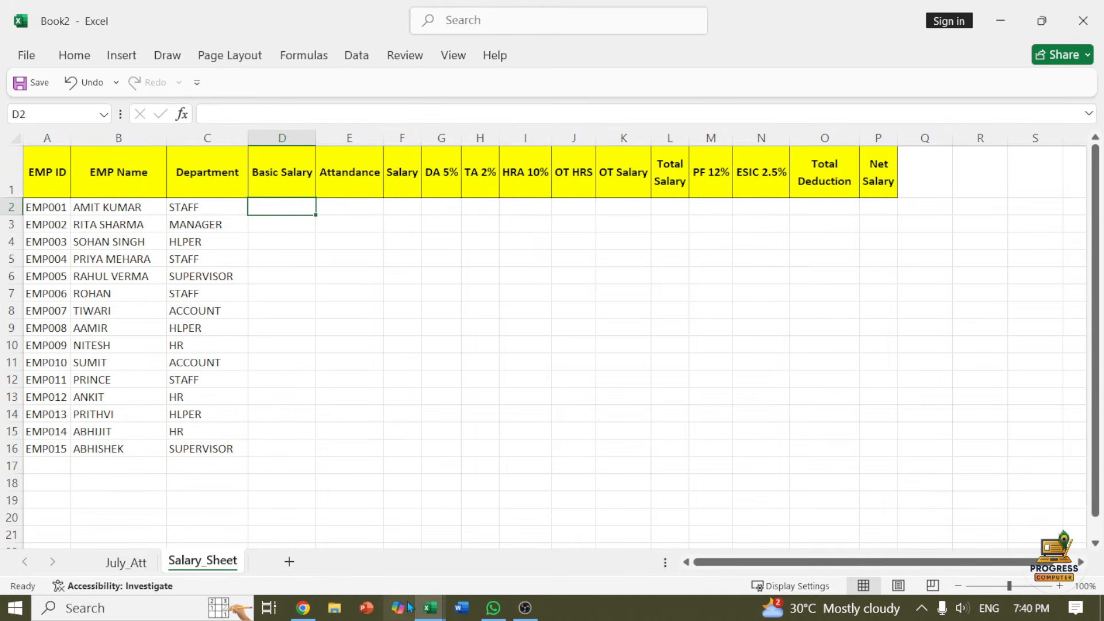
# Step: Switch to the Attandance & Salary Sheet workbook and copy the Basic Salary values in D3:D17 of JUL_SALARY
pyautogui.moveTo(430, 607)
pyautogui.click(395, 544)
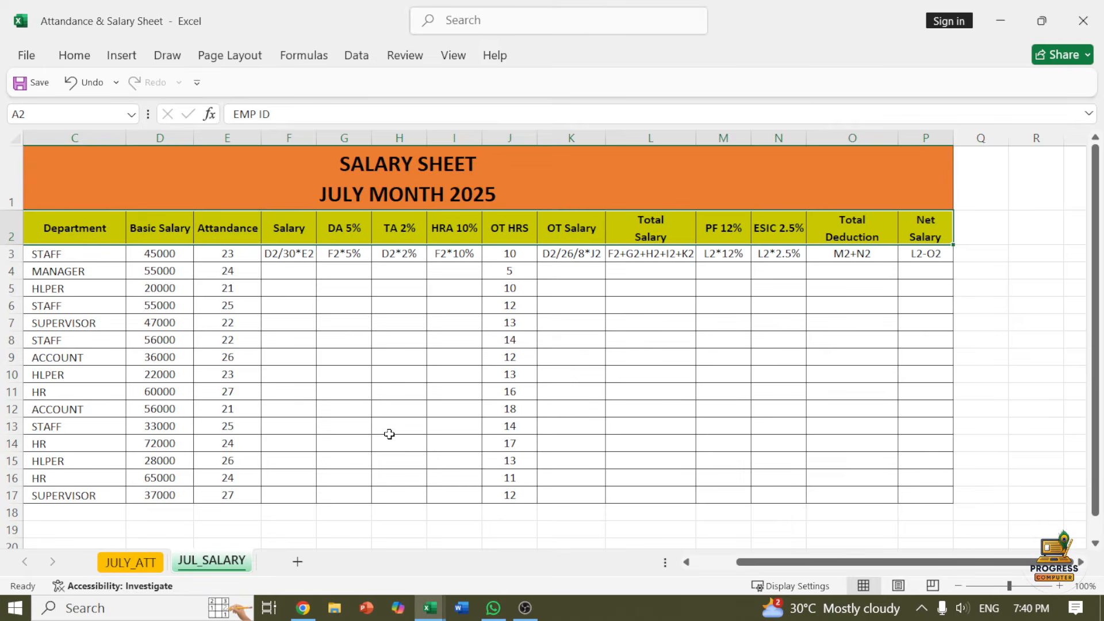
pyautogui.moveTo(153, 253); pyautogui.dragTo(156, 494)
pyautogui.hotkey('ctrl', 'c')
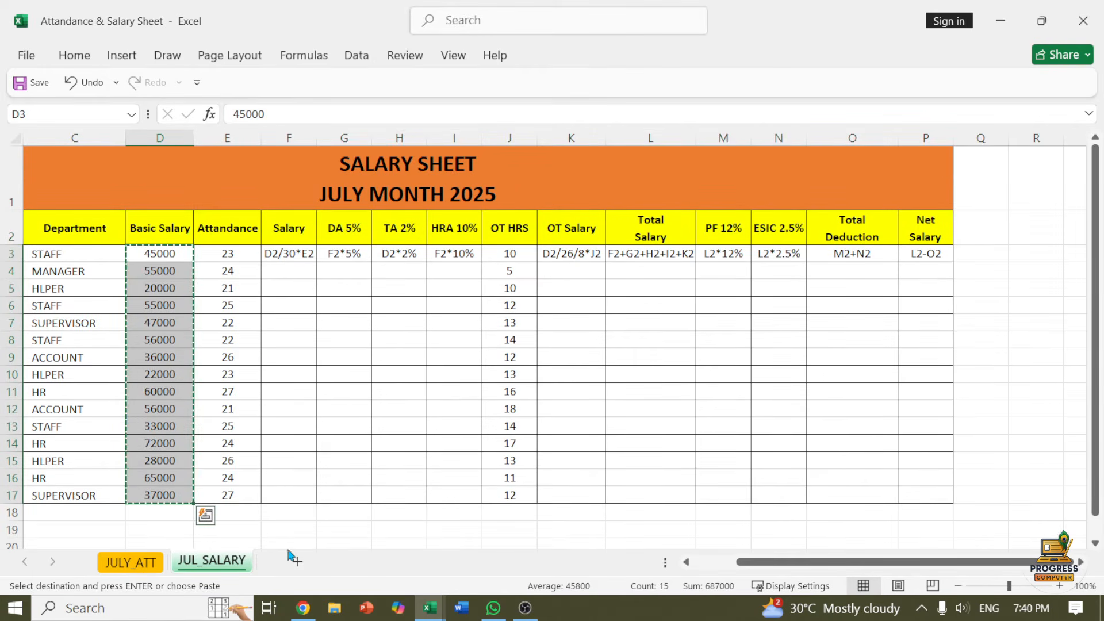
# Step: Return to the Book2 workbook and paste the copied basic salaries into Salary_Sheet starting at D2
pyautogui.moveTo(429, 608)
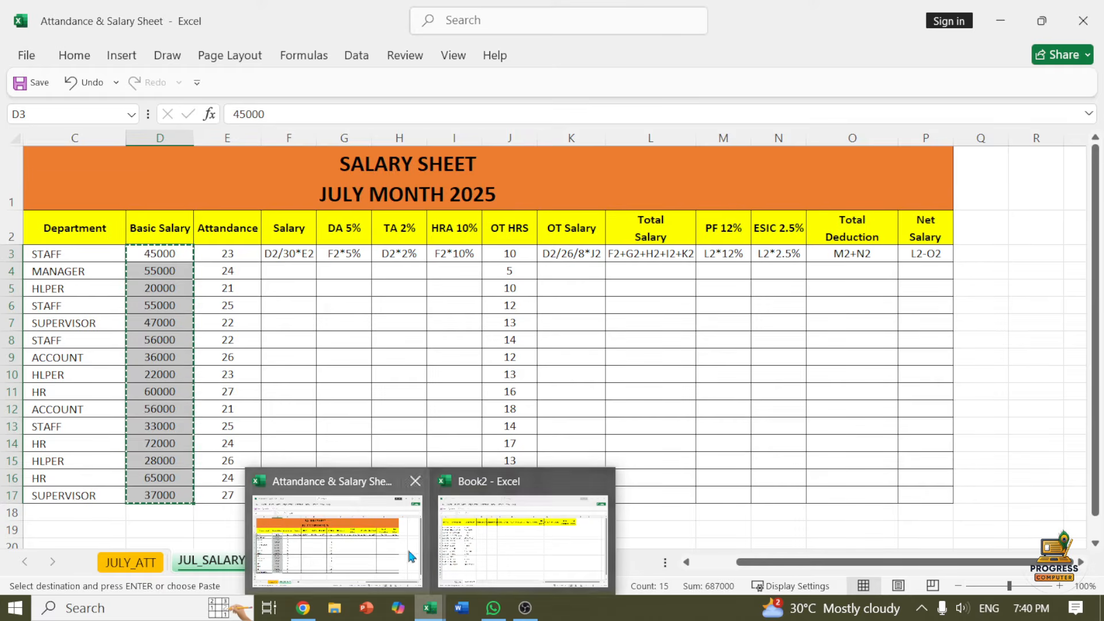
pyautogui.click(491, 548)
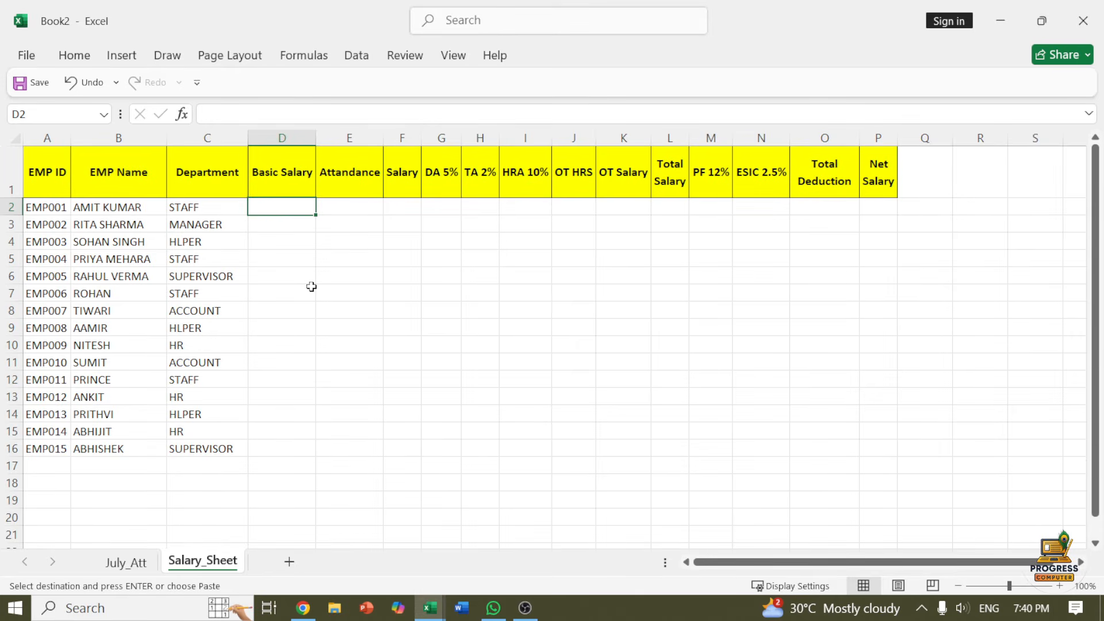
pyautogui.hotkey('ctrl', 'v')
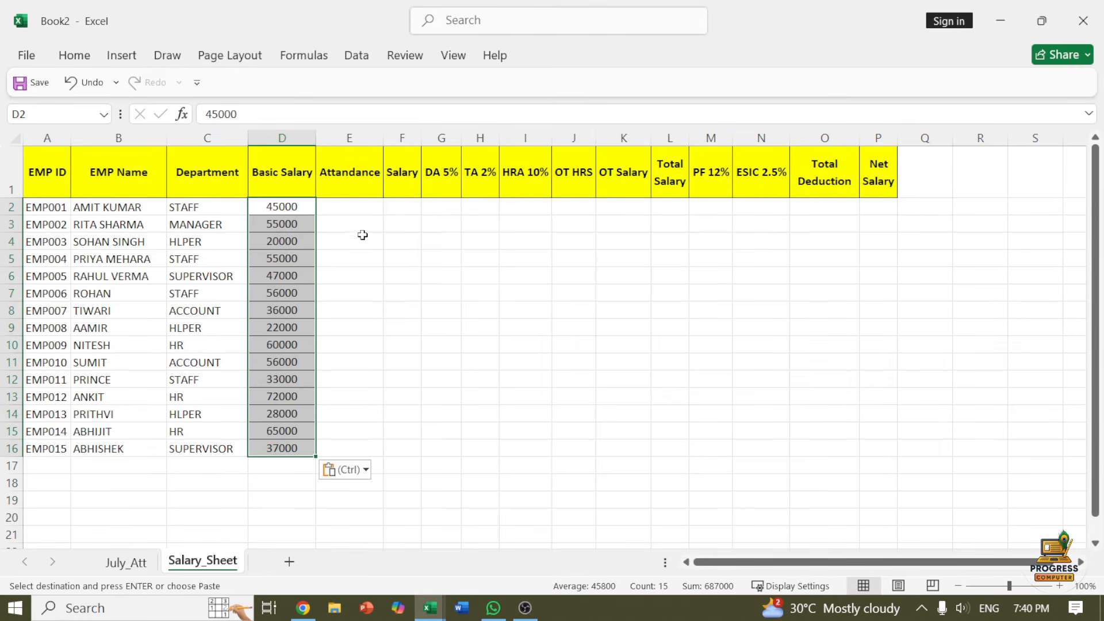
# Step: Link the first Attandance cell, E2, to the employee's Total Present count with =July_Att!AI4
pyautogui.click(349, 207)
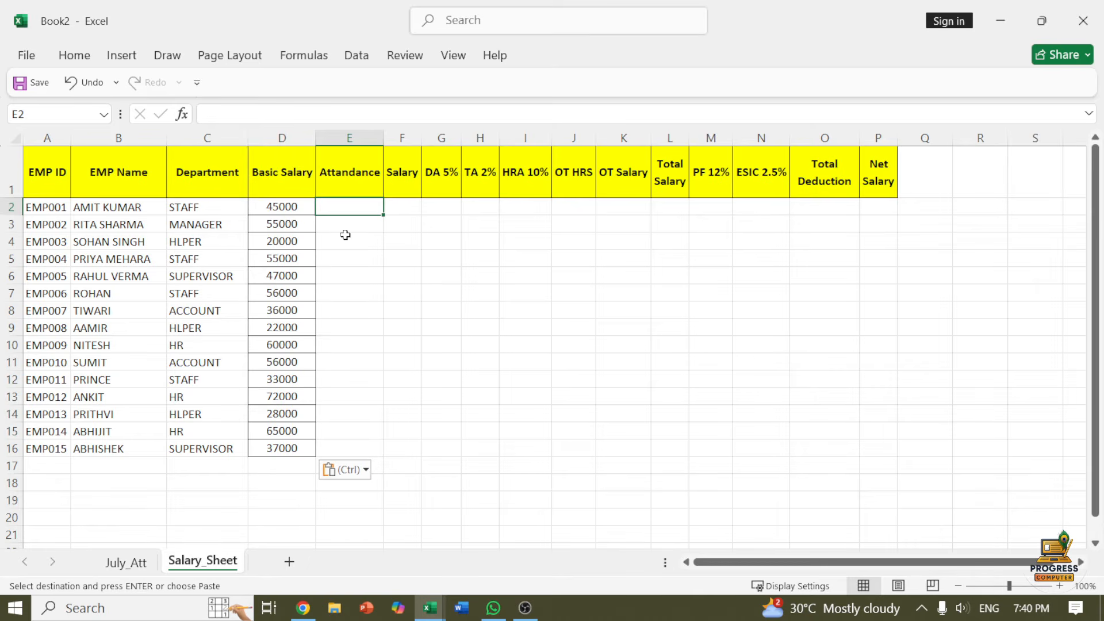
pyautogui.click(344, 236)
pyautogui.click(343, 206)
pyautogui.write('=')
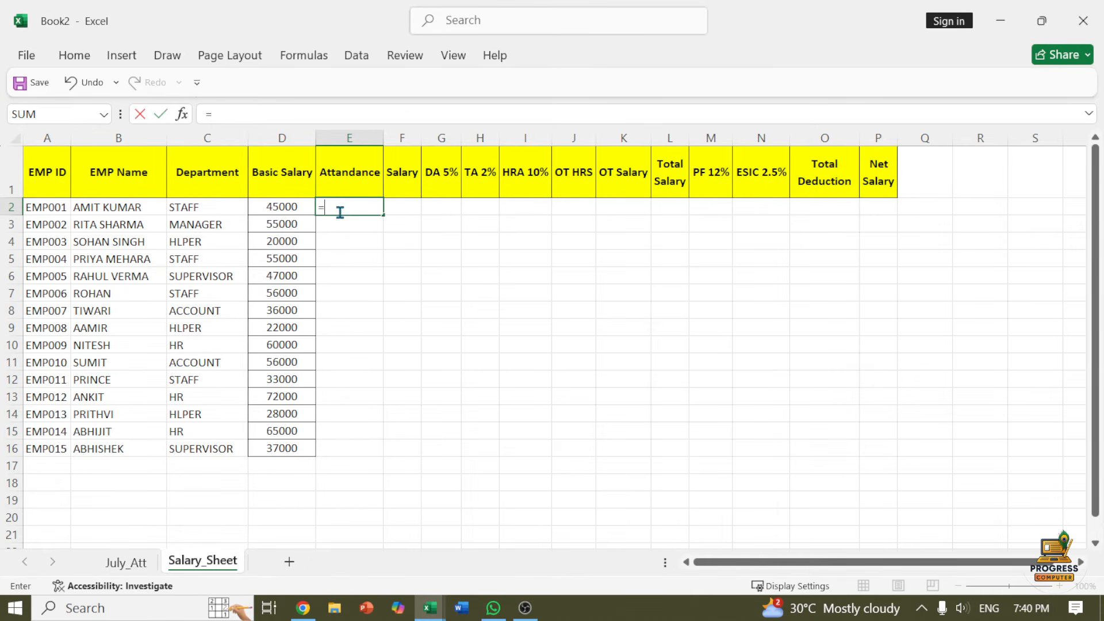
pyautogui.click(137, 564)
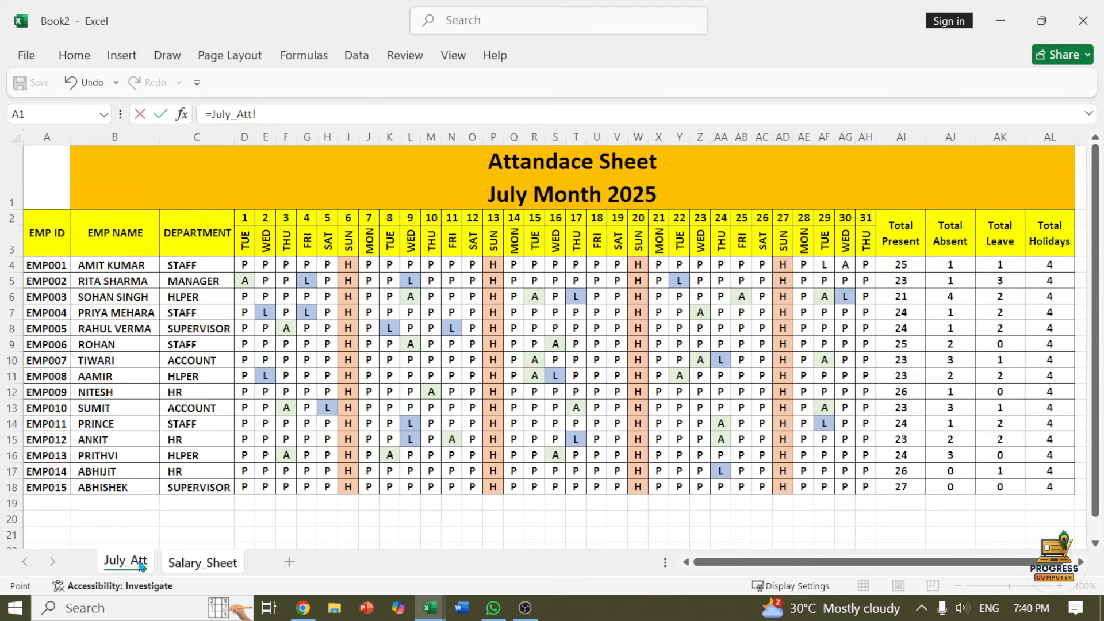
pyautogui.click(897, 265)
pyautogui.press('Return')
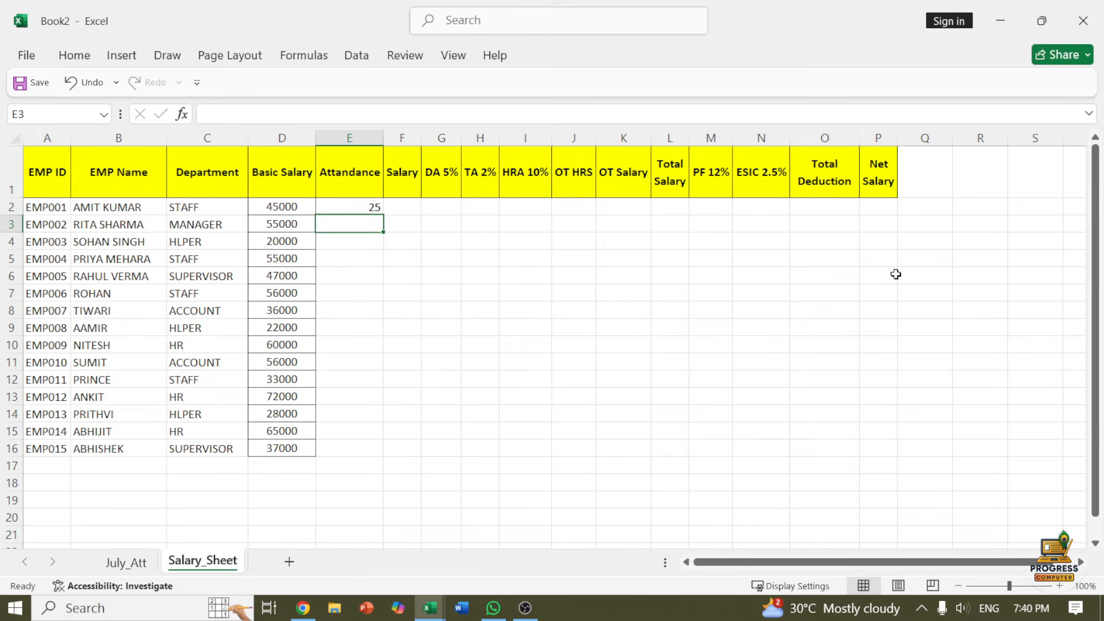
# Step: Fill the Attandance formula from E2 down to E16
pyautogui.click(371, 207)
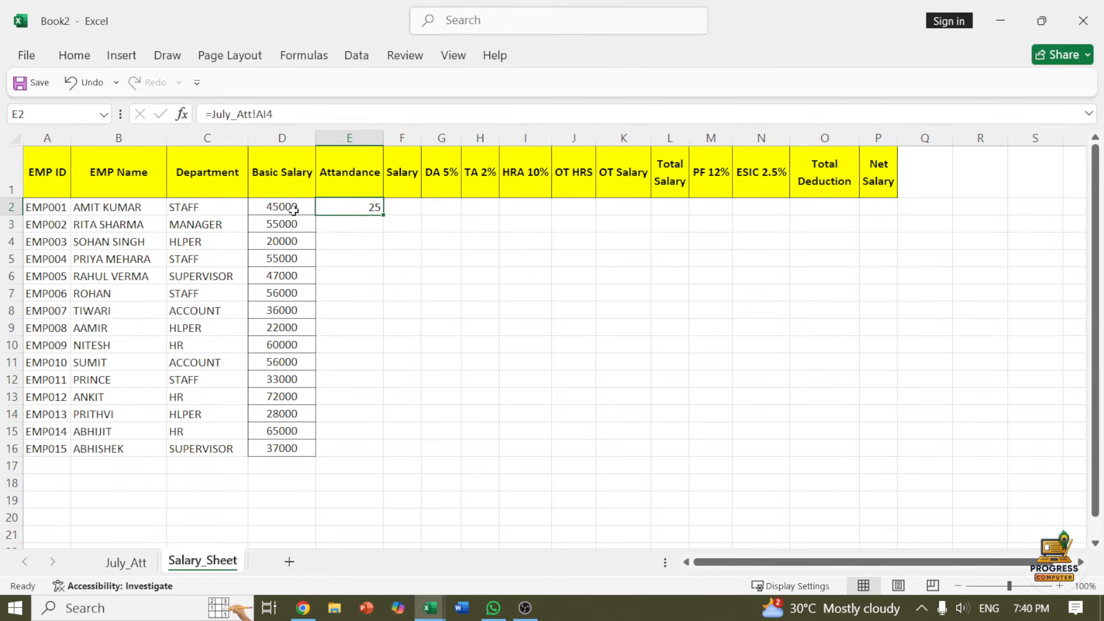
pyautogui.moveTo(385, 214); pyautogui.dragTo(362, 446)
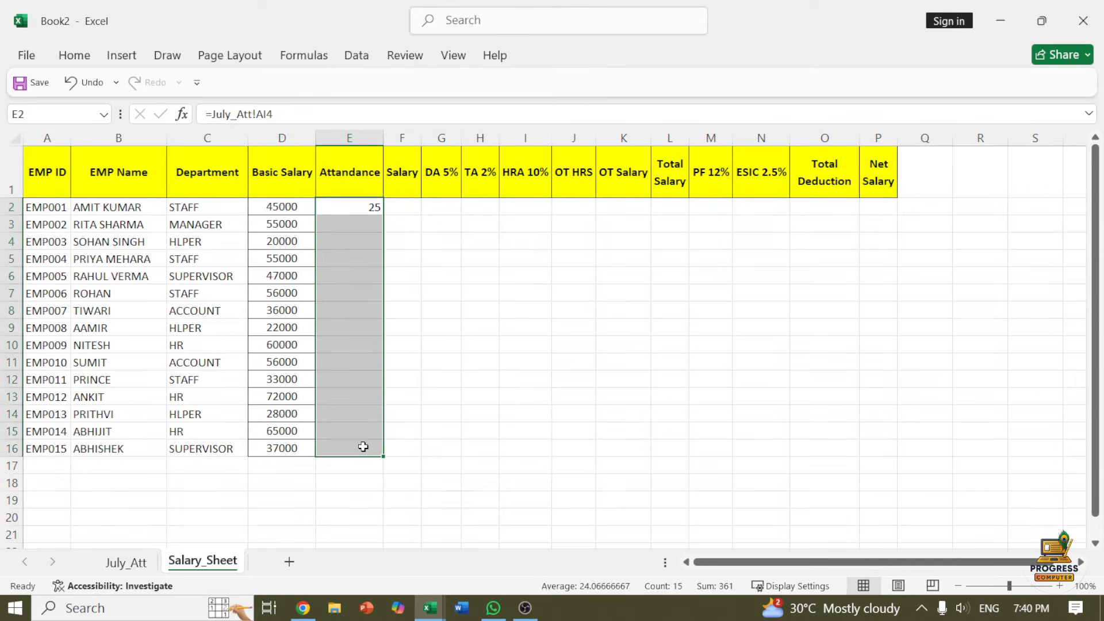
pyautogui.click(430, 297)
# Step: Calculate the first employee's daily pay in the Salary cell F2 with =D2/30
pyautogui.click(399, 207)
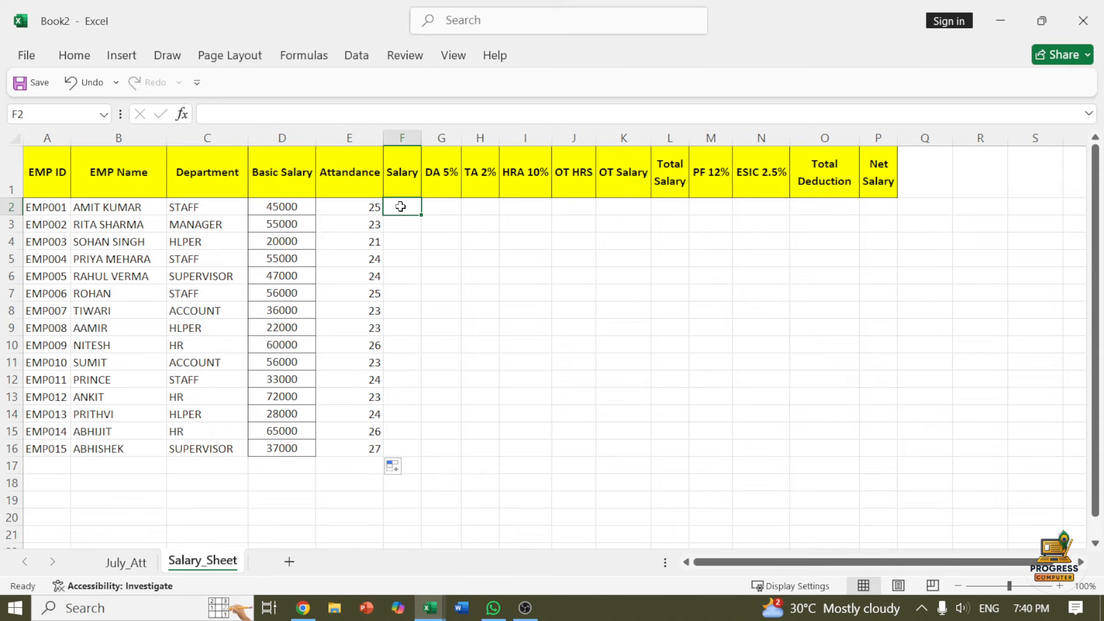
pyautogui.write('=')
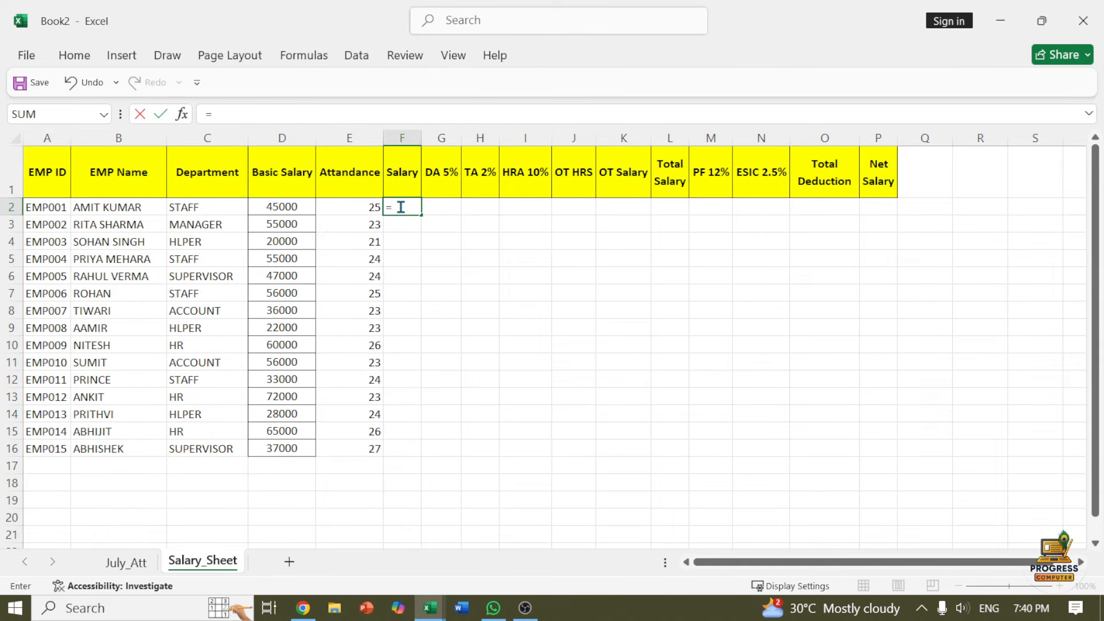
pyautogui.click(286, 206)
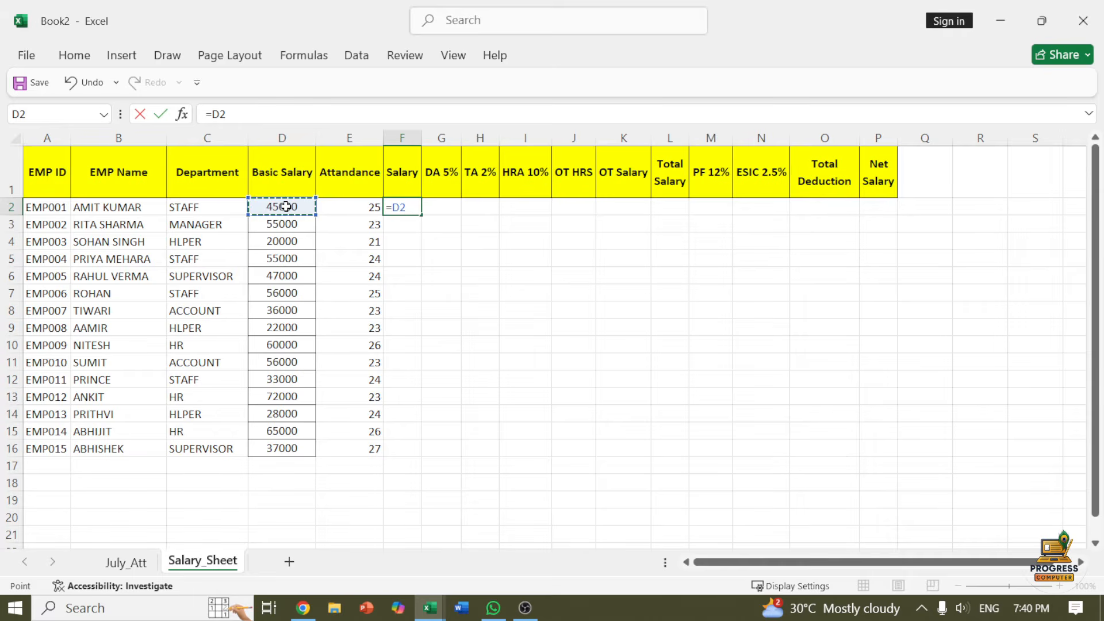
pyautogui.write('/30')
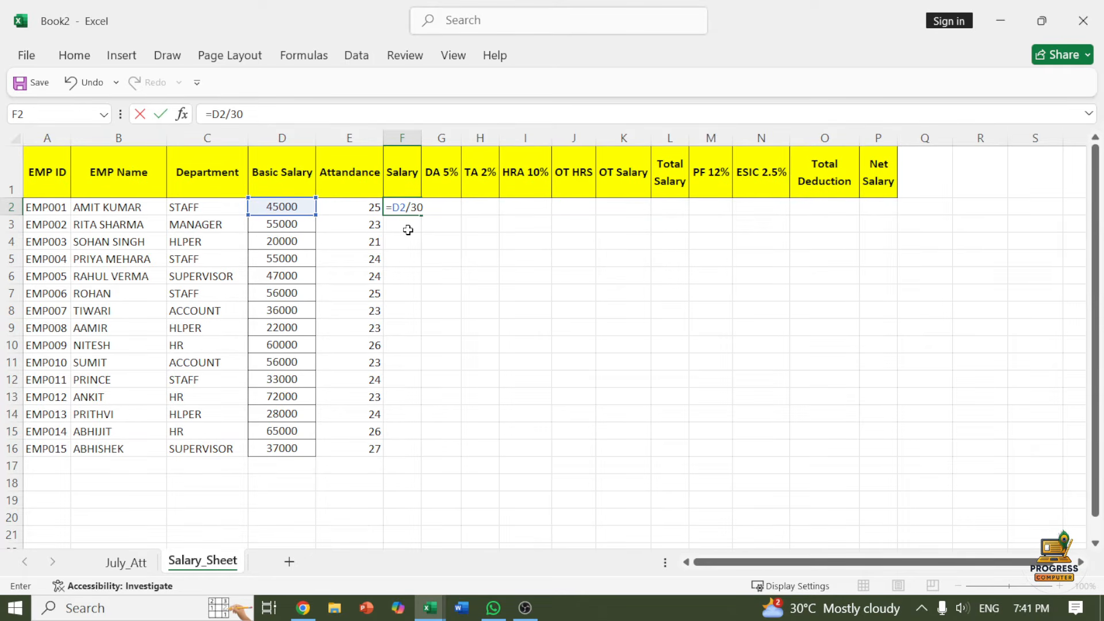
pyautogui.press('Return')
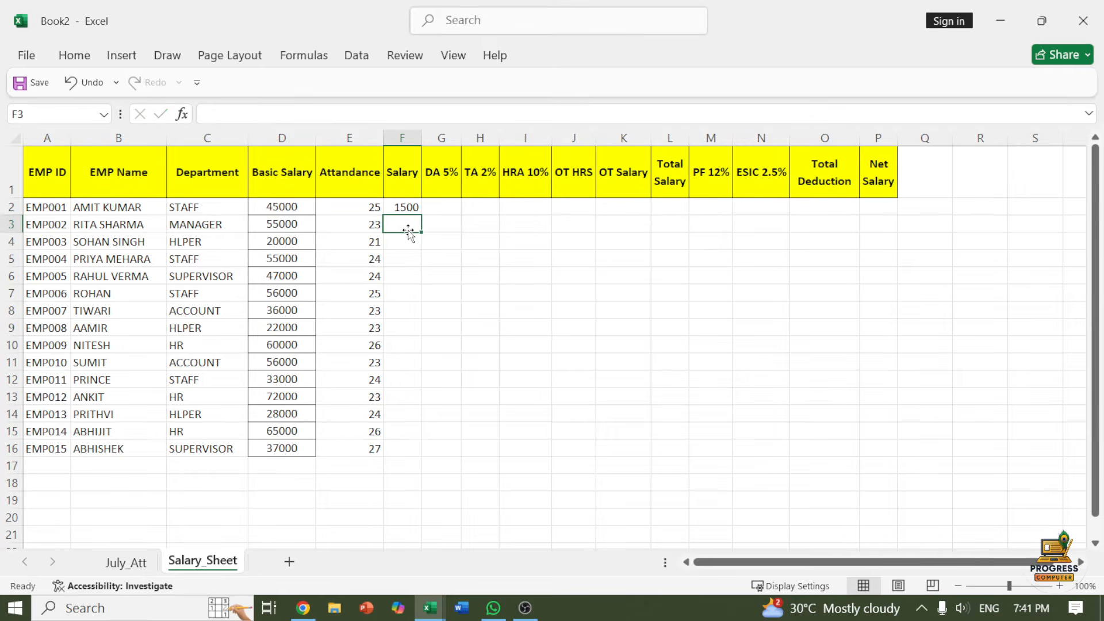
# Step: Replace the Salary formula in F2 with =D2/30*E2 and fill it down to F16
pyautogui.click(403, 202)
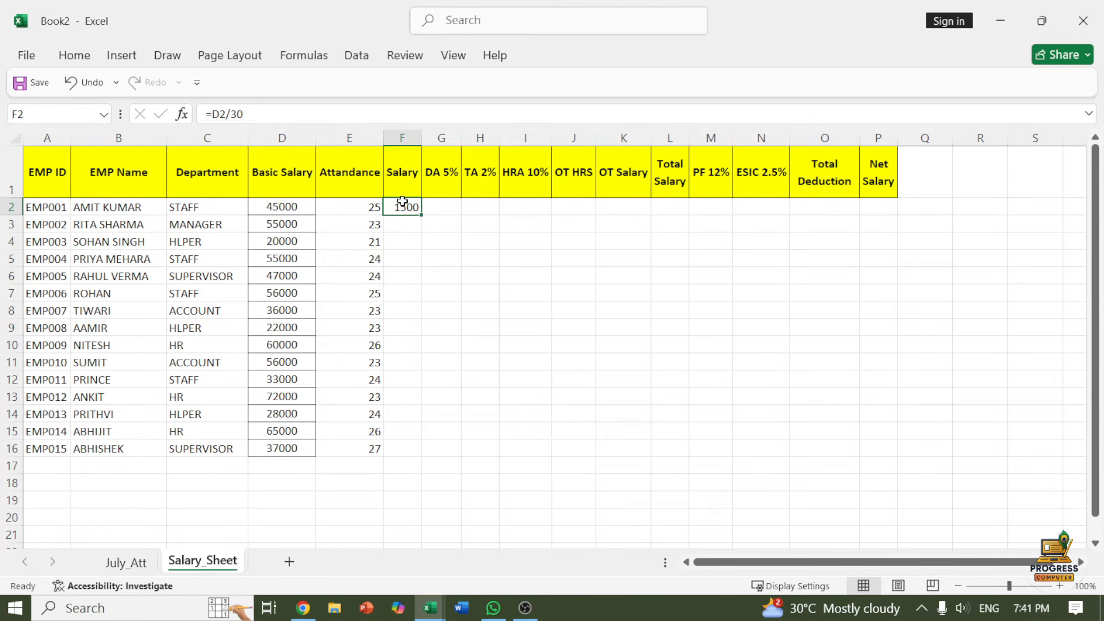
pyautogui.moveTo(371, 207); pyautogui.dragTo(414, 210)
pyautogui.click(414, 207)
pyautogui.write('=')
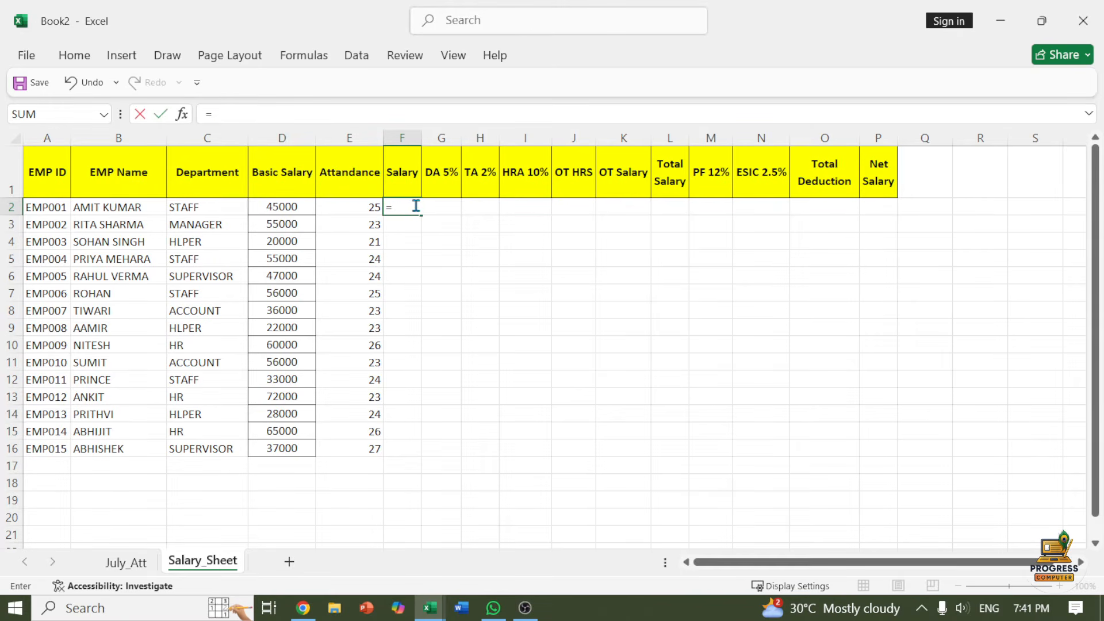
pyautogui.click(272, 207)
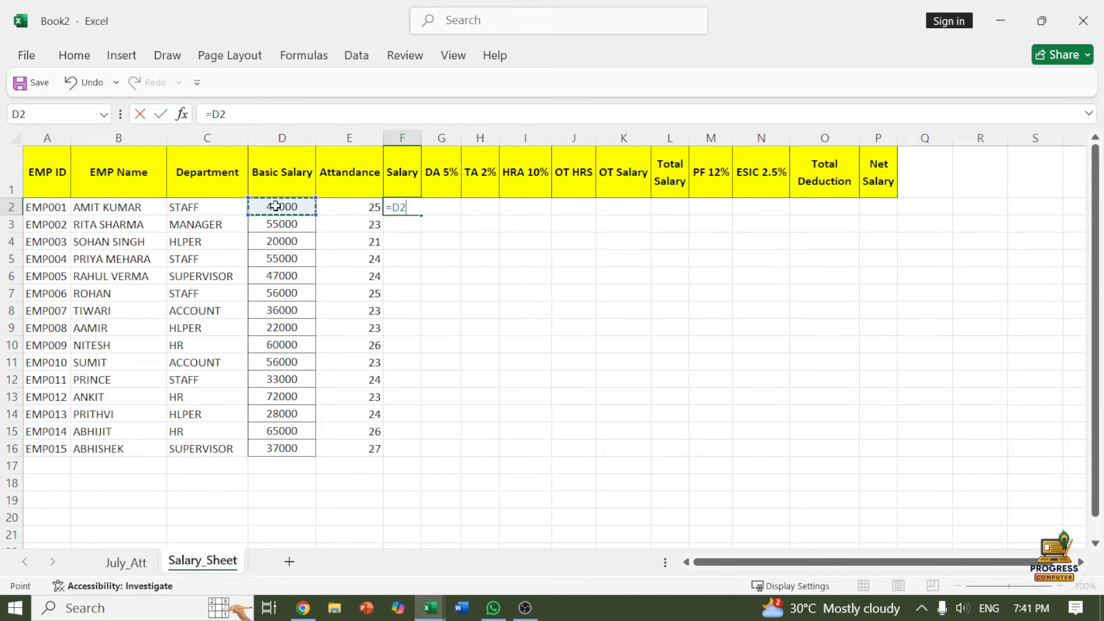
pyautogui.write('/30*')
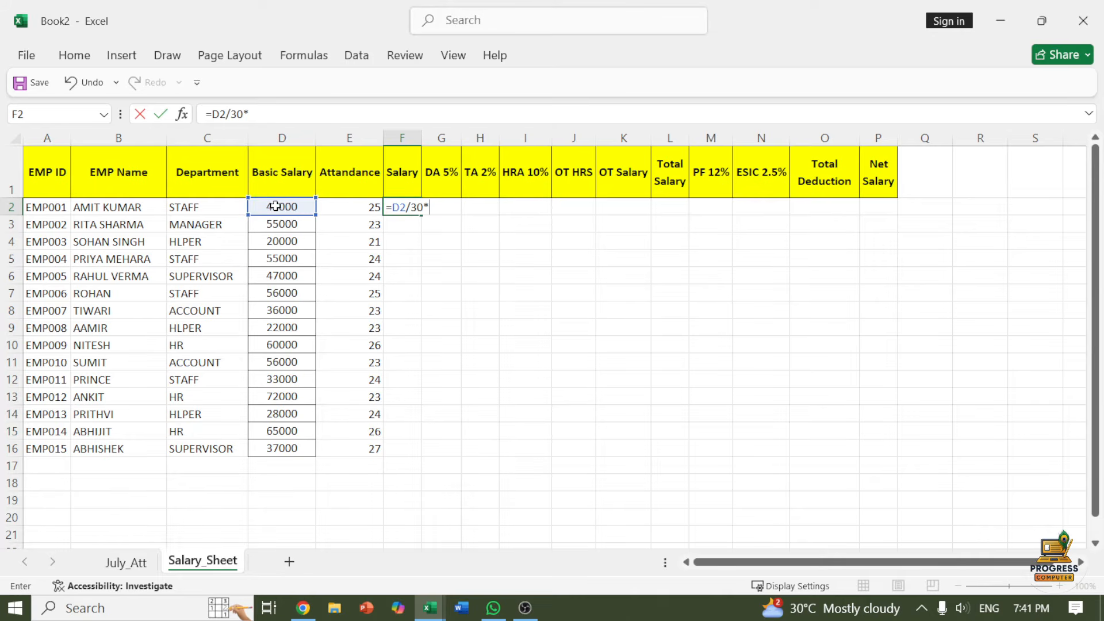
pyautogui.click(354, 206)
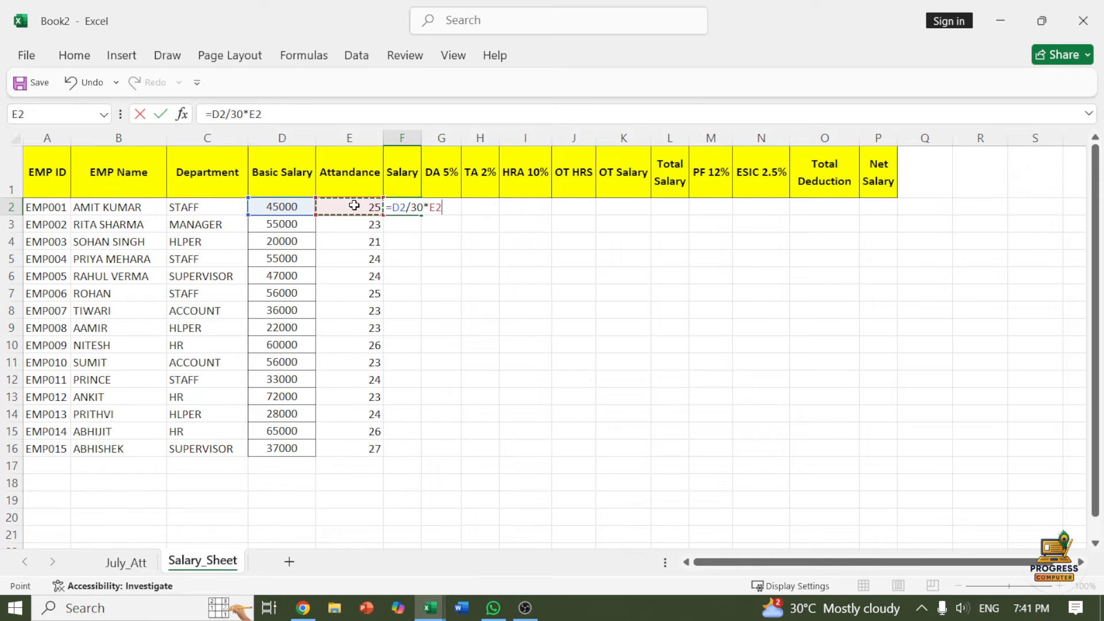
pyautogui.press('Return')
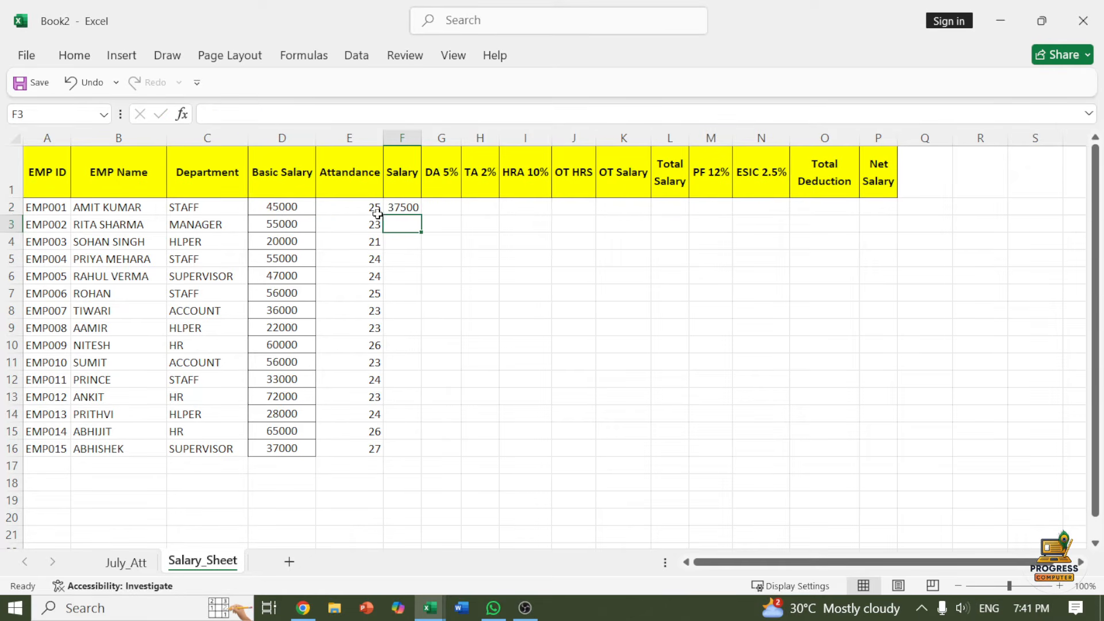
pyautogui.click(402, 207)
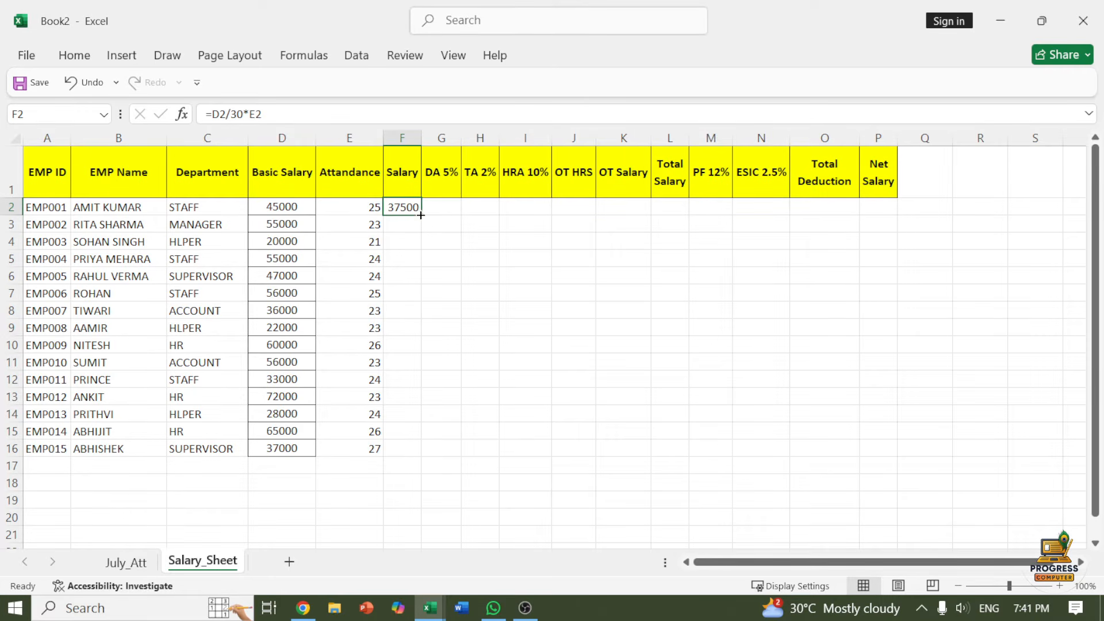
pyautogui.moveTo(421, 214); pyautogui.dragTo(424, 458)
# Step: Enter the DA formula =F2*2.5% in G2 for the first employee
pyautogui.click(437, 207)
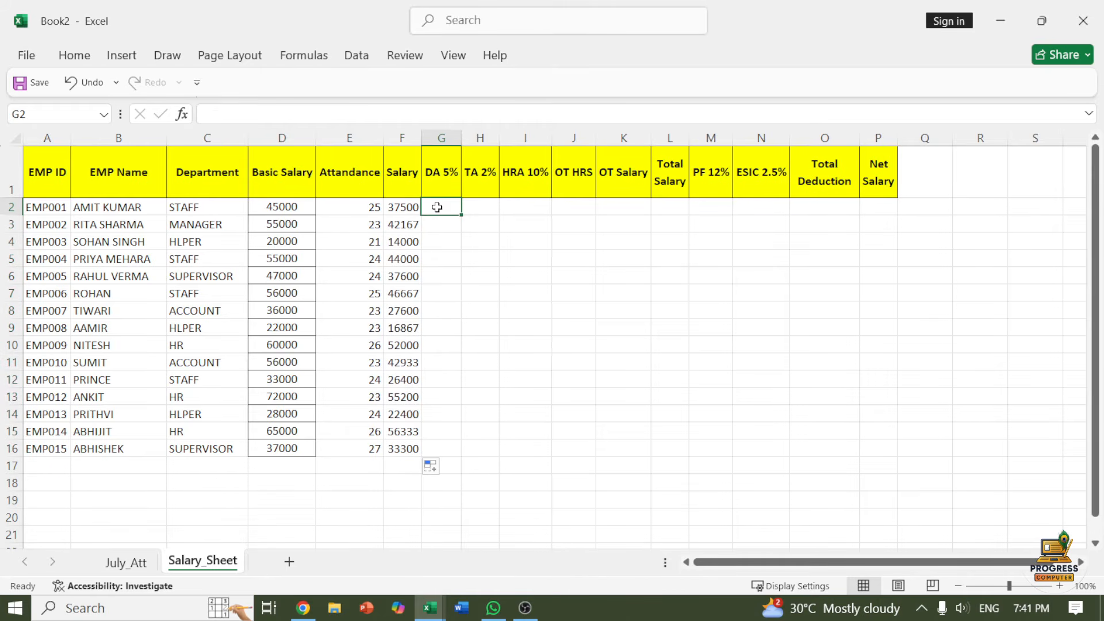
pyautogui.write('=')
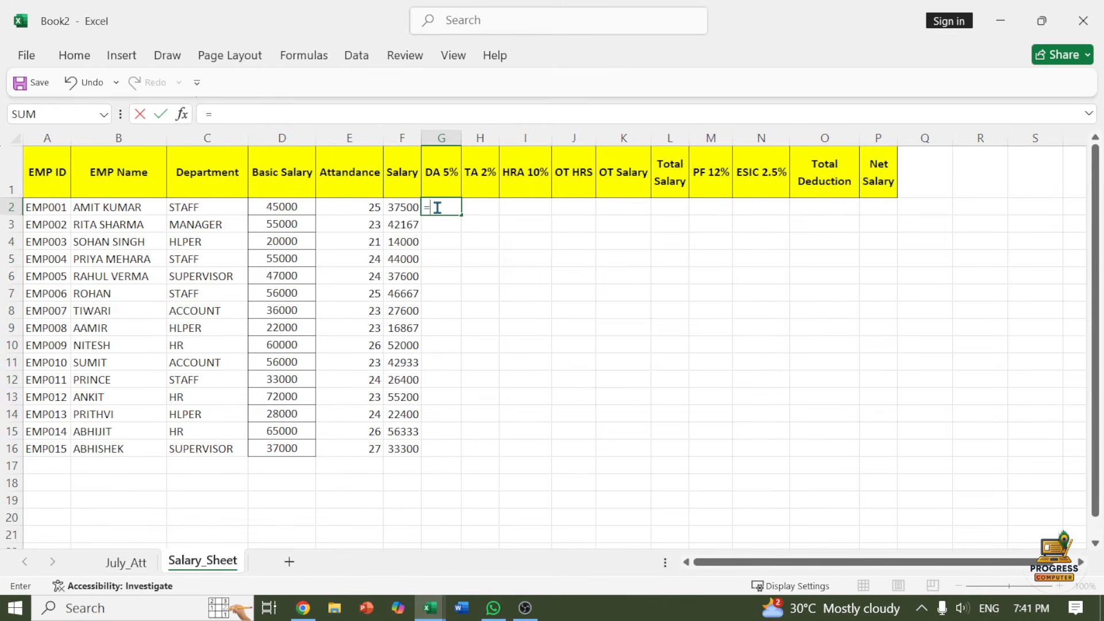
pyautogui.click(400, 209)
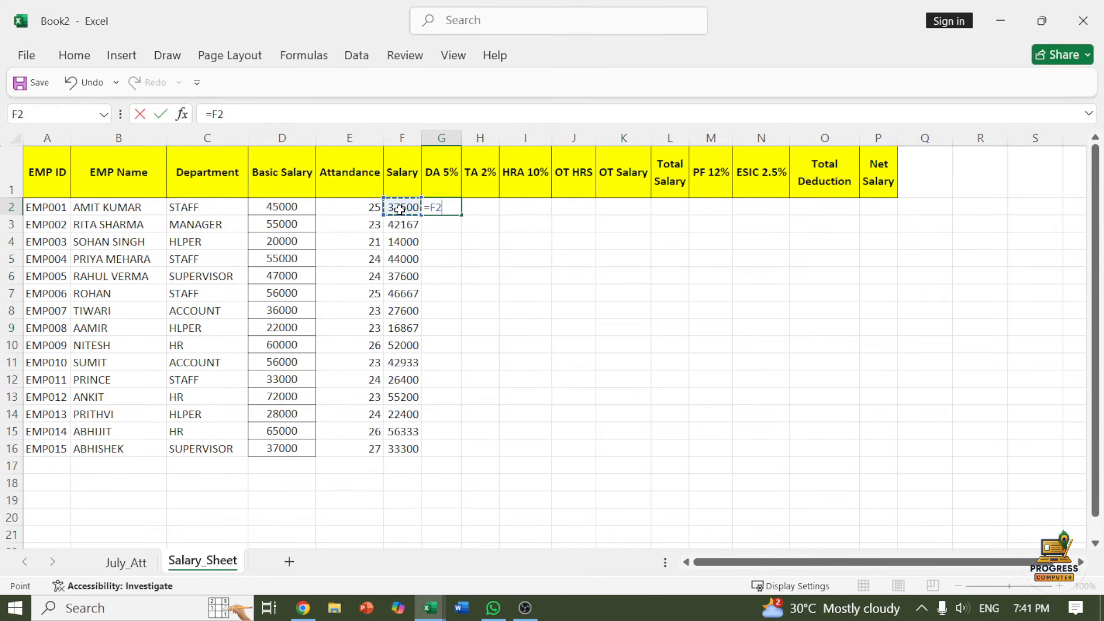
pyautogui.write('*2.5%')
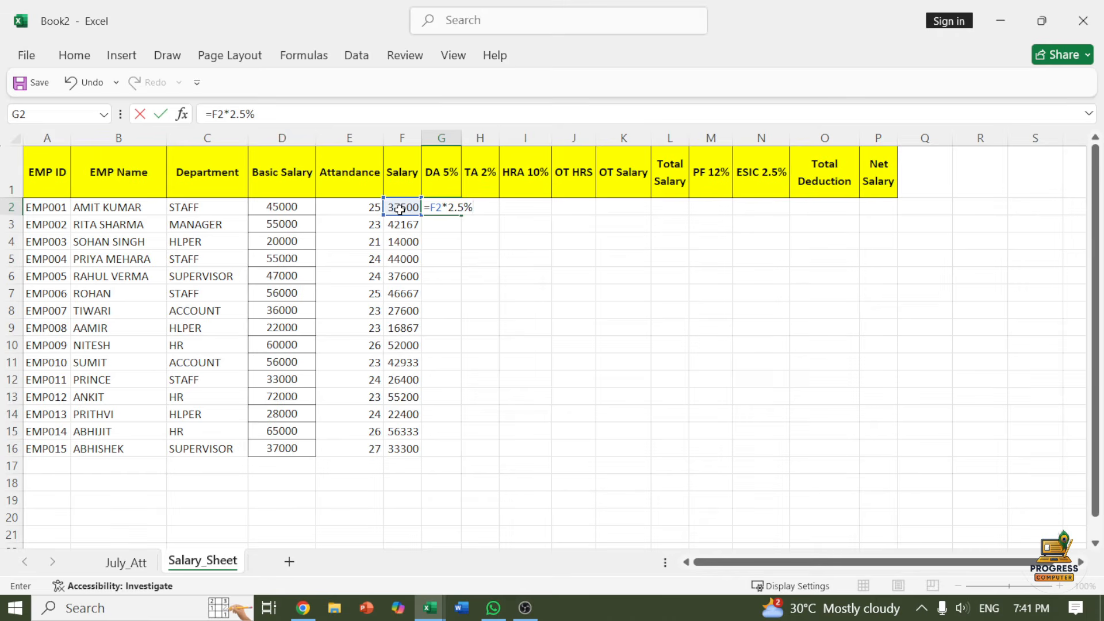
pyautogui.press('Return')
# Step: Enter the TA formula =F2*2% in H2 for the first employee
pyautogui.click(482, 204)
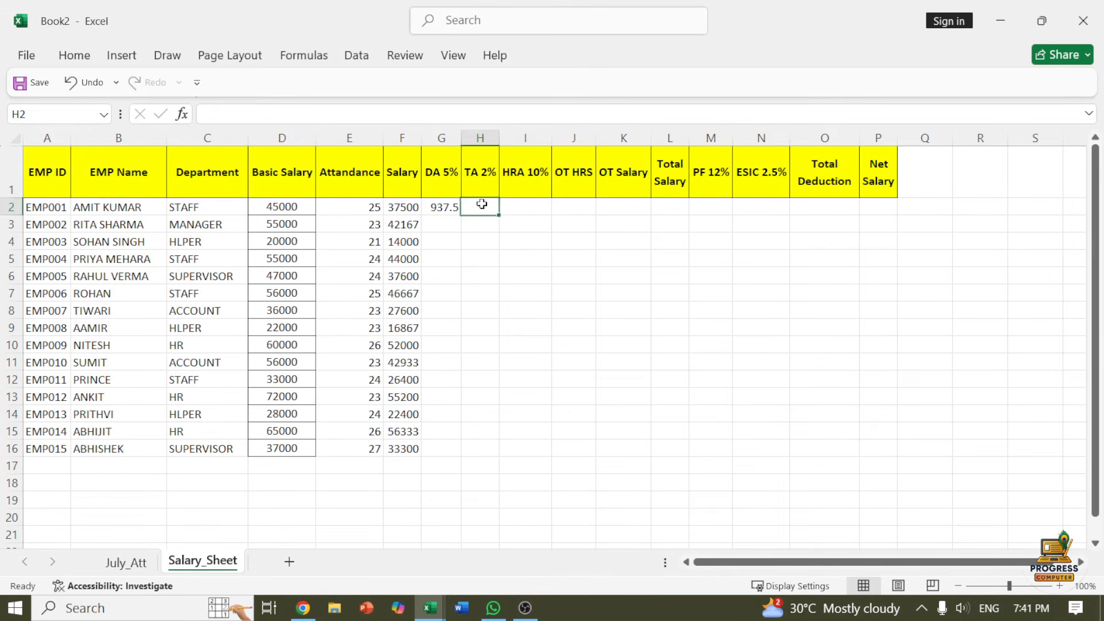
pyautogui.write('=')
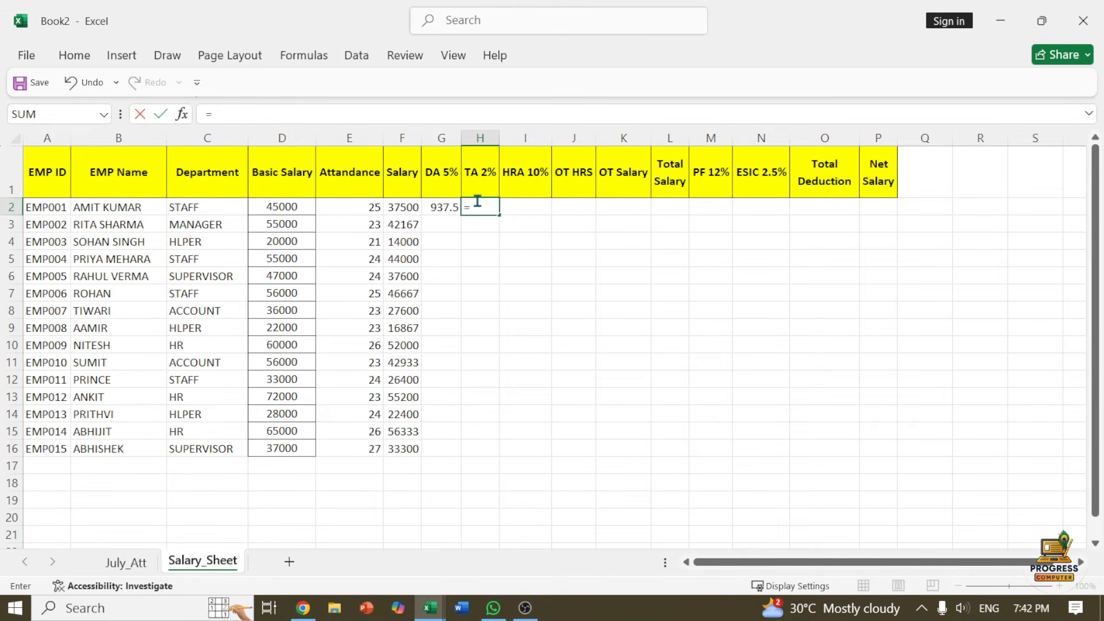
pyautogui.click(407, 208)
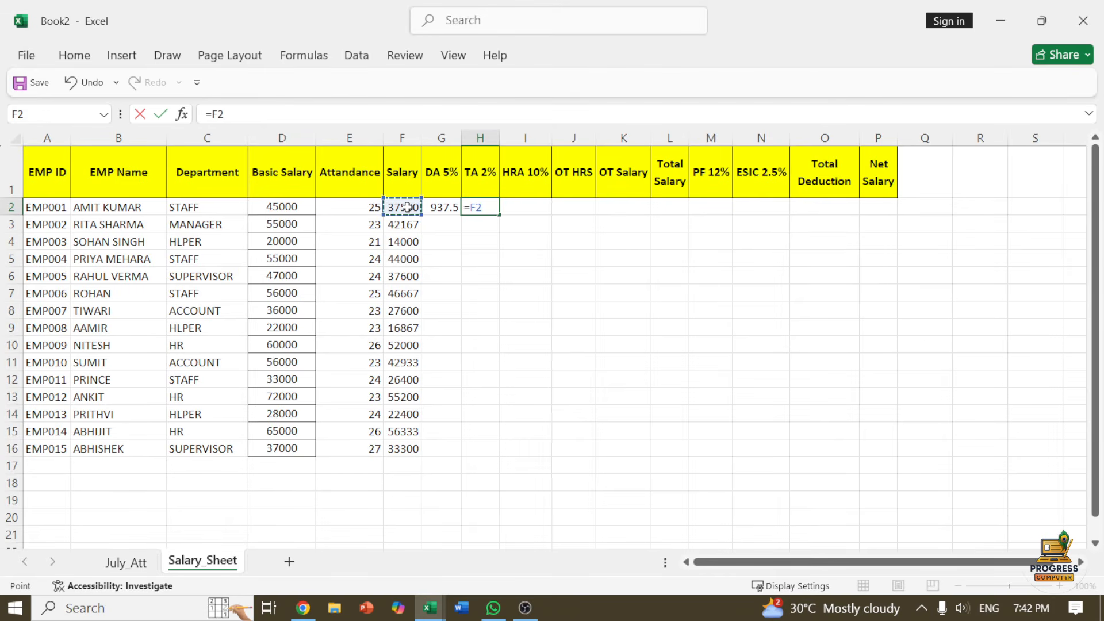
pyautogui.write('*')
pyautogui.write('2%')
pyautogui.press('Return')
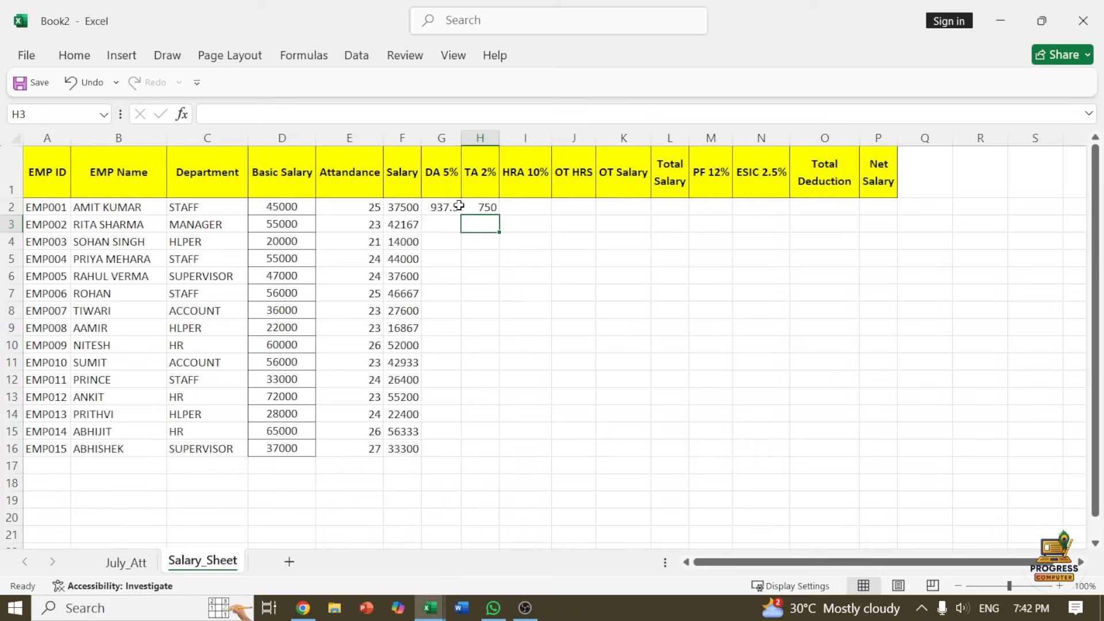
# Step: Enter the HRA formula =F2*10% in I2 for the first employee
pyautogui.click(475, 205)
pyautogui.click(505, 205)
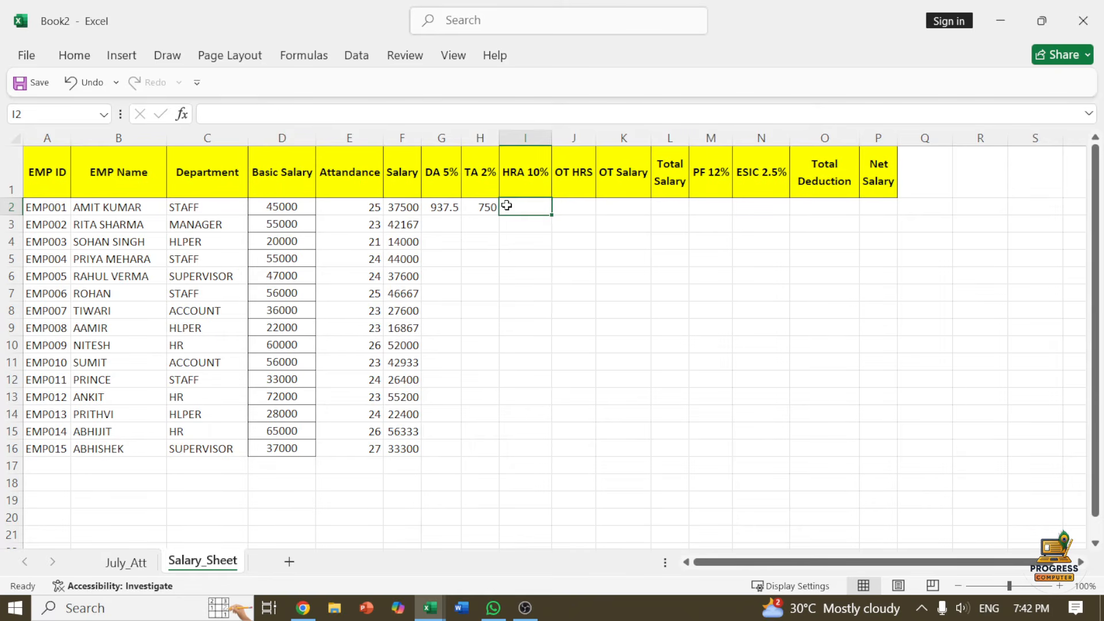
pyautogui.write('=')
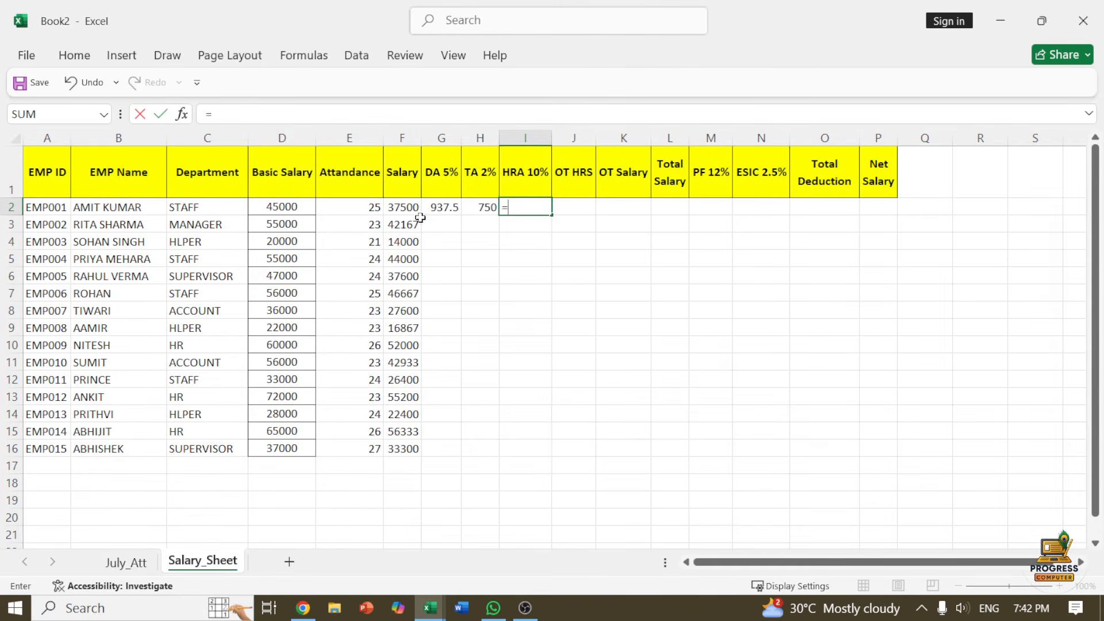
pyautogui.click(398, 207)
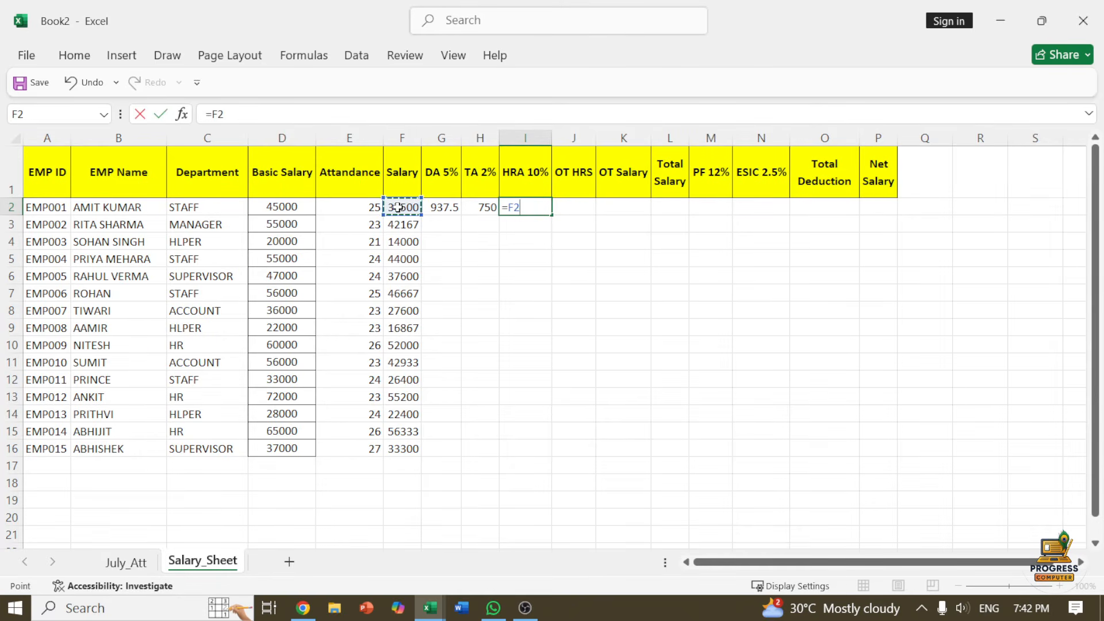
pyautogui.write('*')
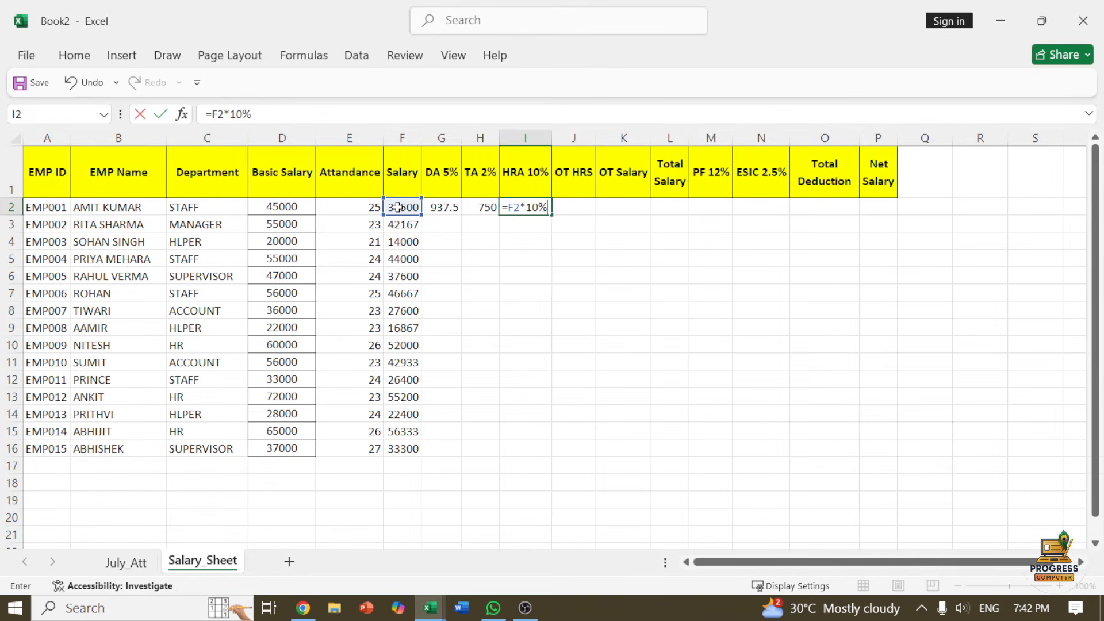
pyautogui.press('Return')
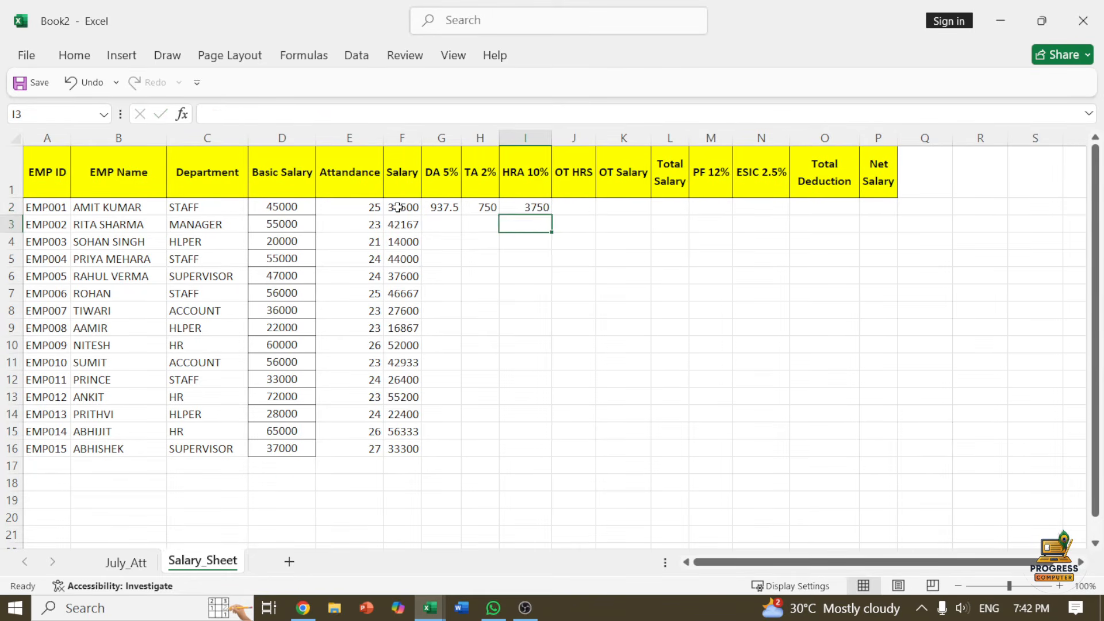
# Step: Select J2 as the paste target, switch to the Attandance & Salary Sheet workbook and copy the OT HRS values in J3:J17 of JUL_SALARY
pyautogui.click(583, 206)
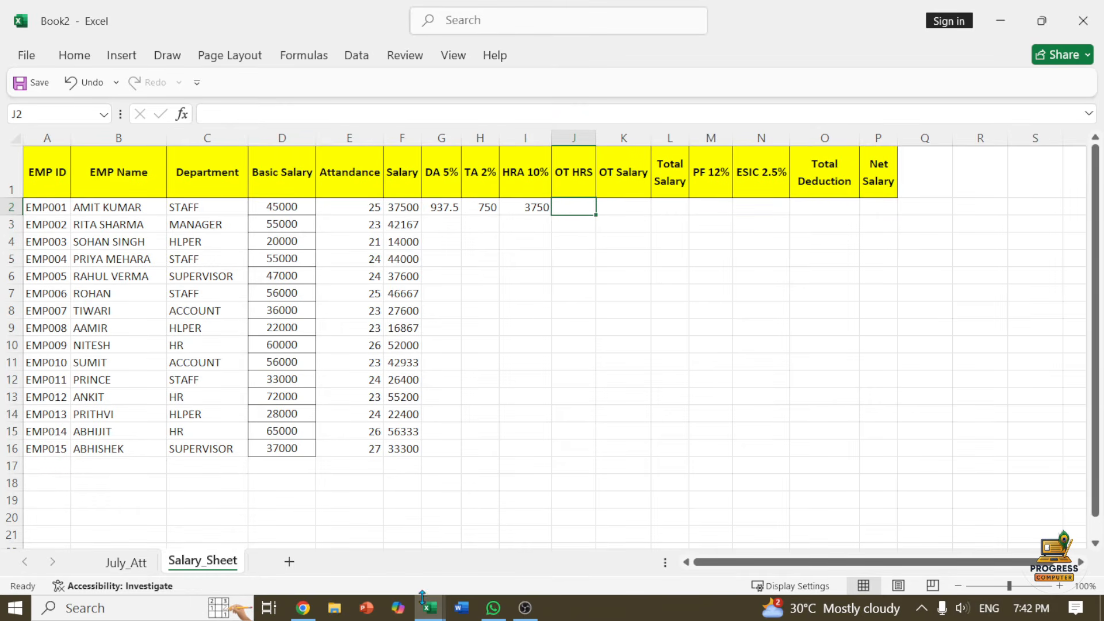
pyautogui.moveTo(443, 615)
pyautogui.click(383, 543)
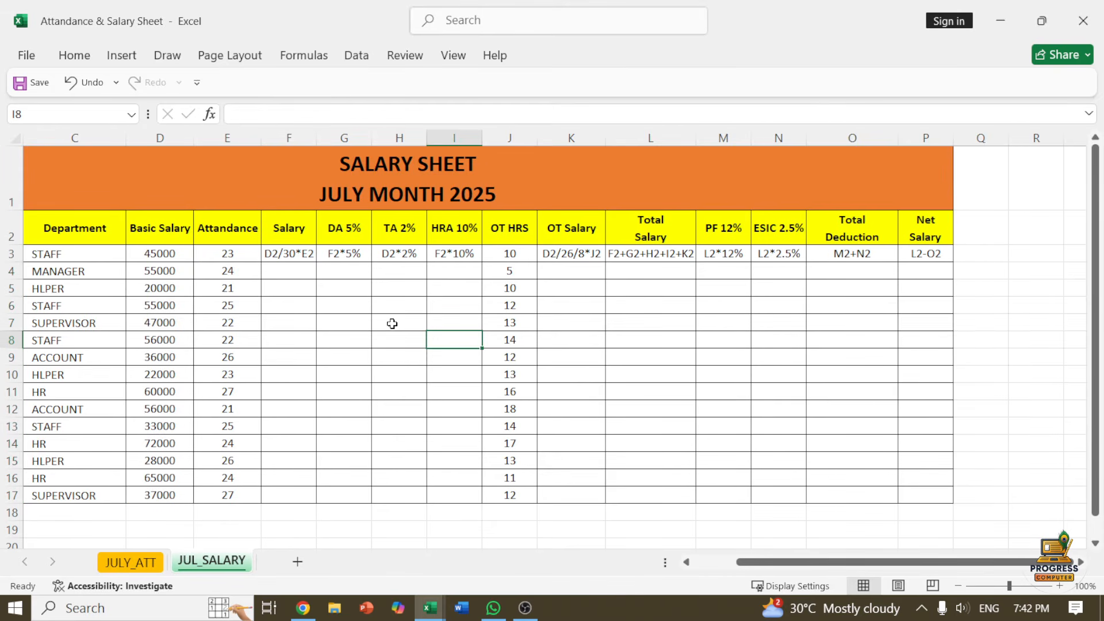
pyautogui.click(509, 254)
pyautogui.moveTo(512, 262); pyautogui.dragTo(512, 496)
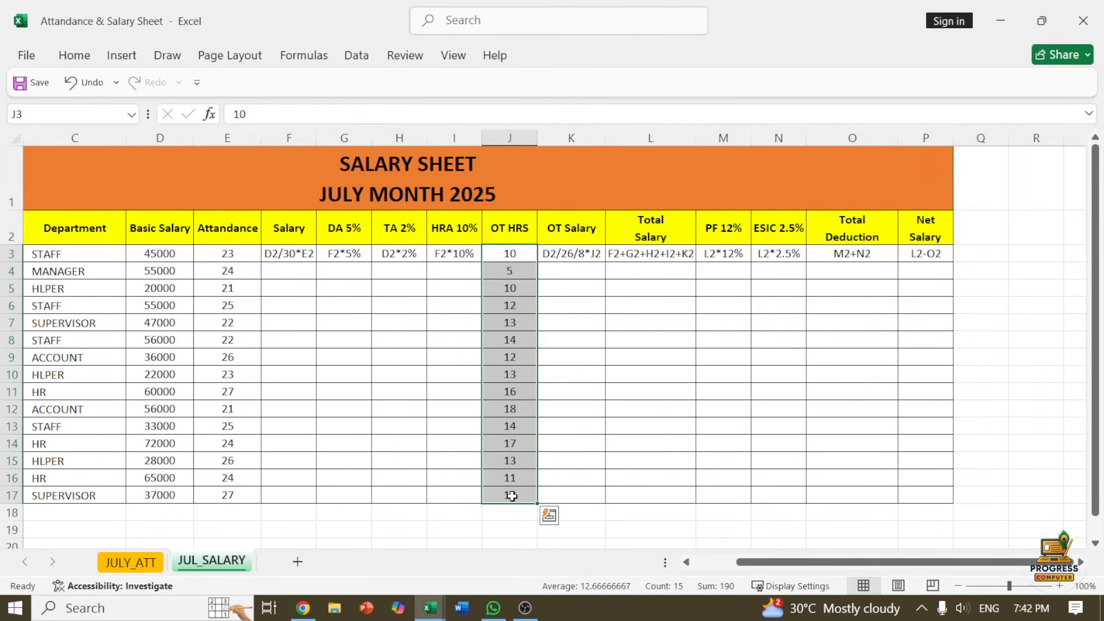
pyautogui.hotkey('ctrl', 'c')
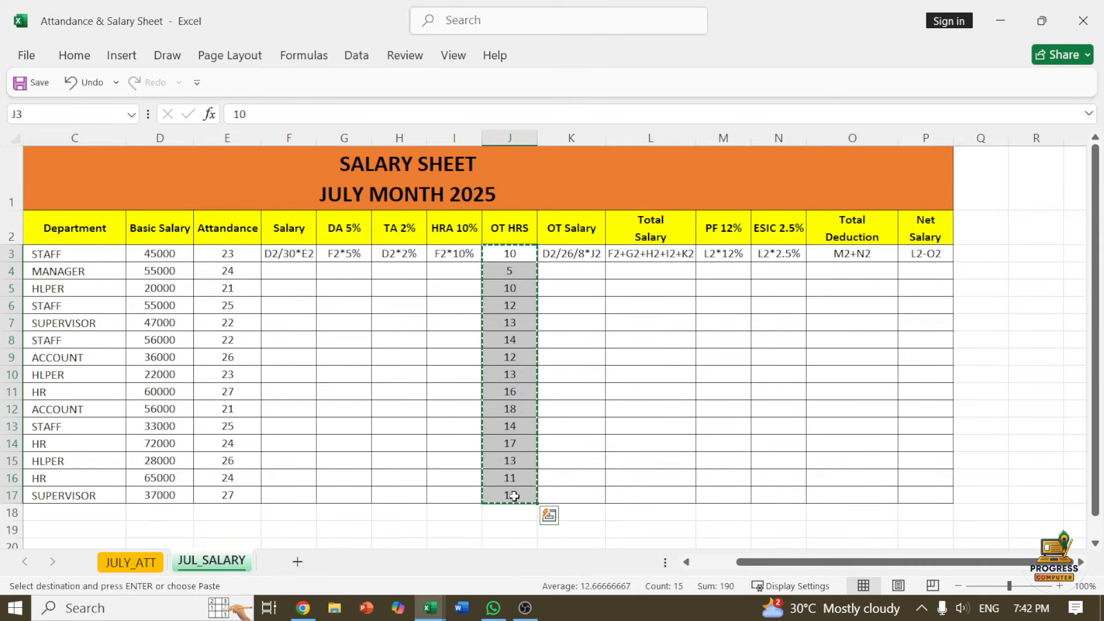
# Step: Return to the Book2 workbook and paste the copied overtime hours into the OT HRS column of Salary_Sheet, starting at J2
pyautogui.click(1001, 20)
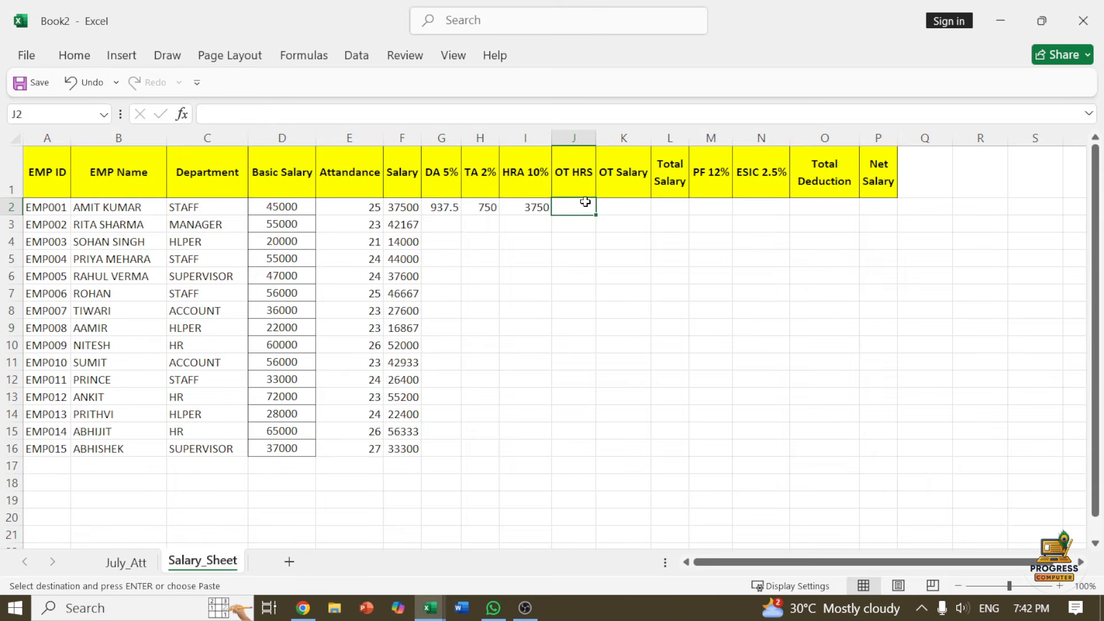
pyautogui.hotkey('ctrl', 'v')
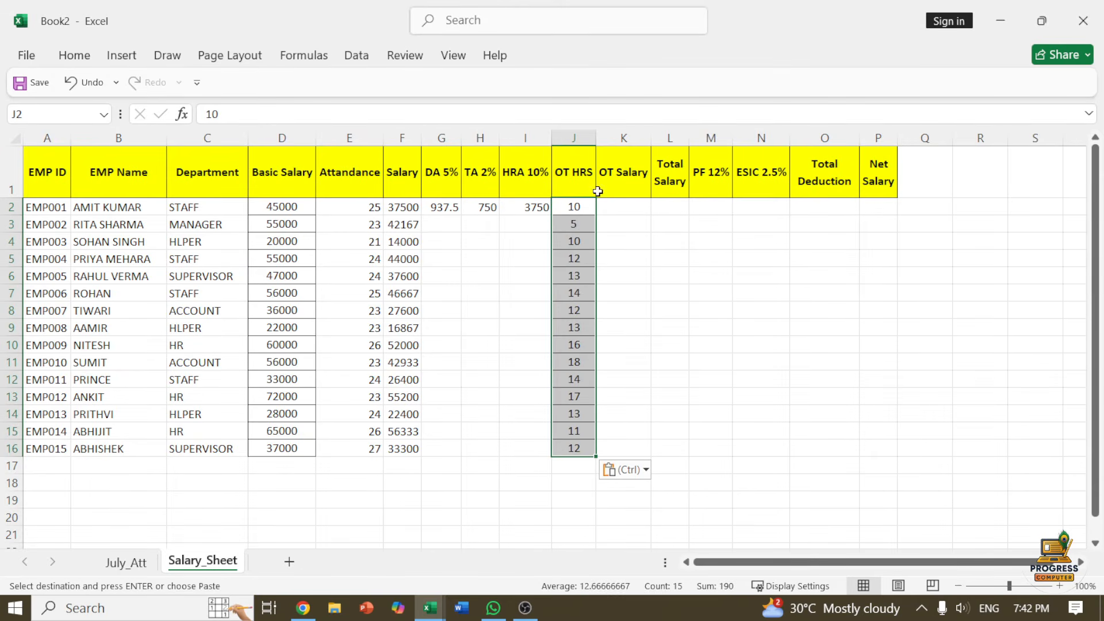
pyautogui.click(620, 208)
pyautogui.moveTo(575, 208); pyautogui.dragTo(574, 448)
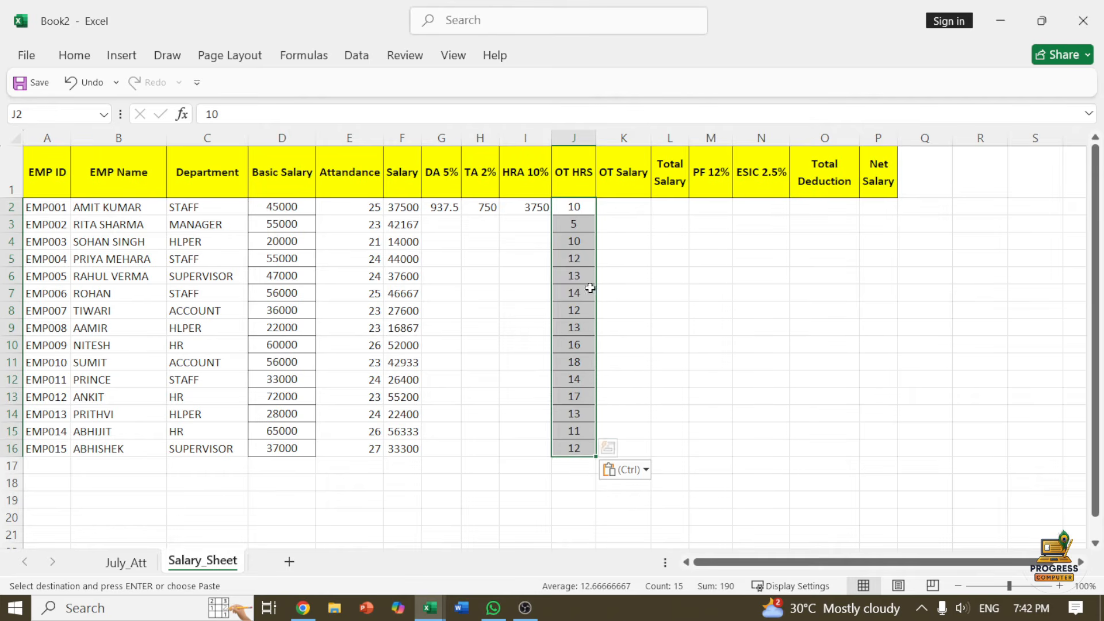
# Step: Enter the daily-rate formula =D2/30 in the OT Salary cell K2 for the first employee
pyautogui.click(619, 202)
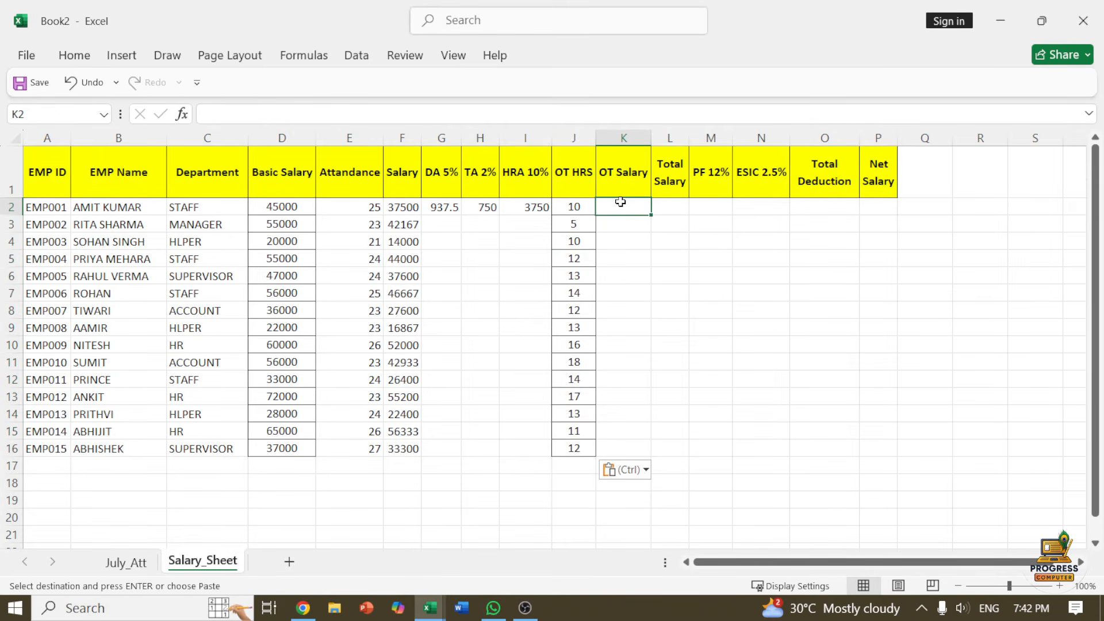
pyautogui.click(574, 208)
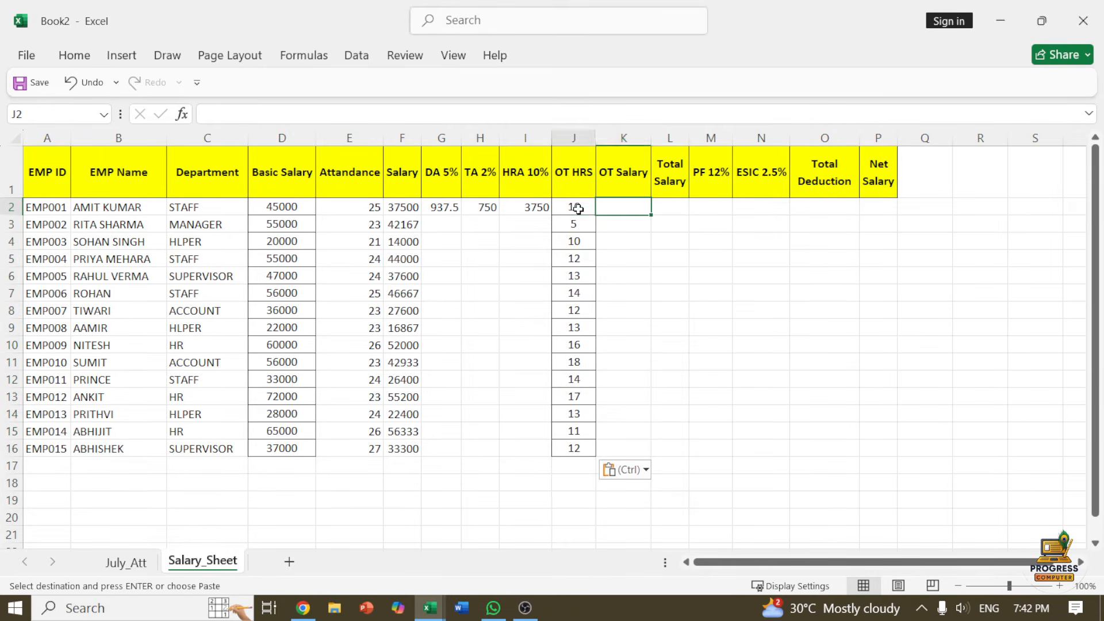
pyautogui.click(614, 207)
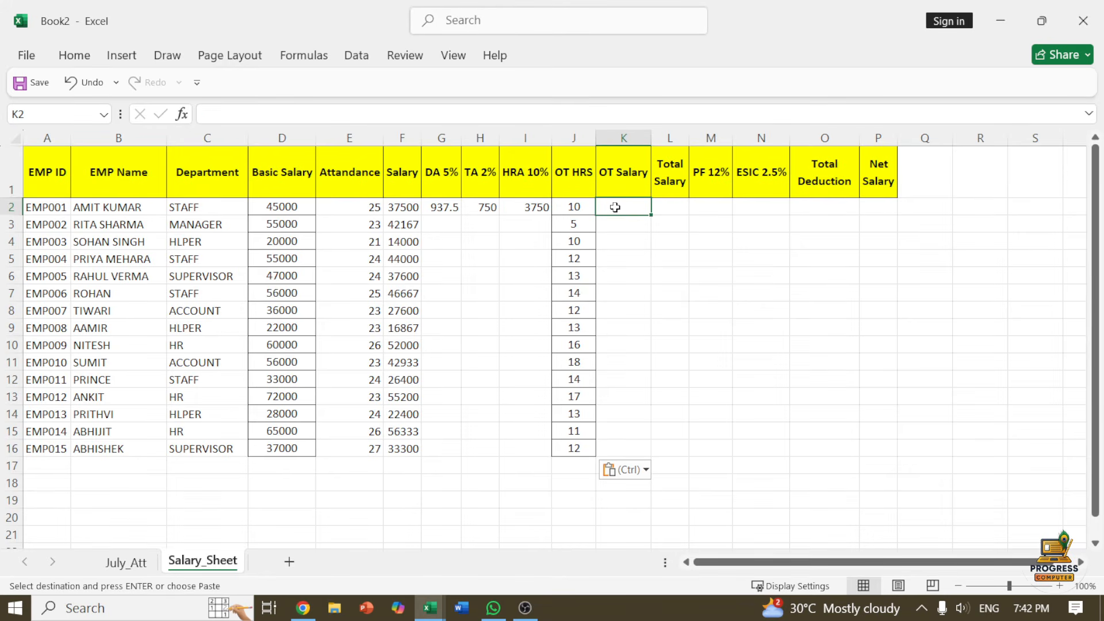
pyautogui.write('=')
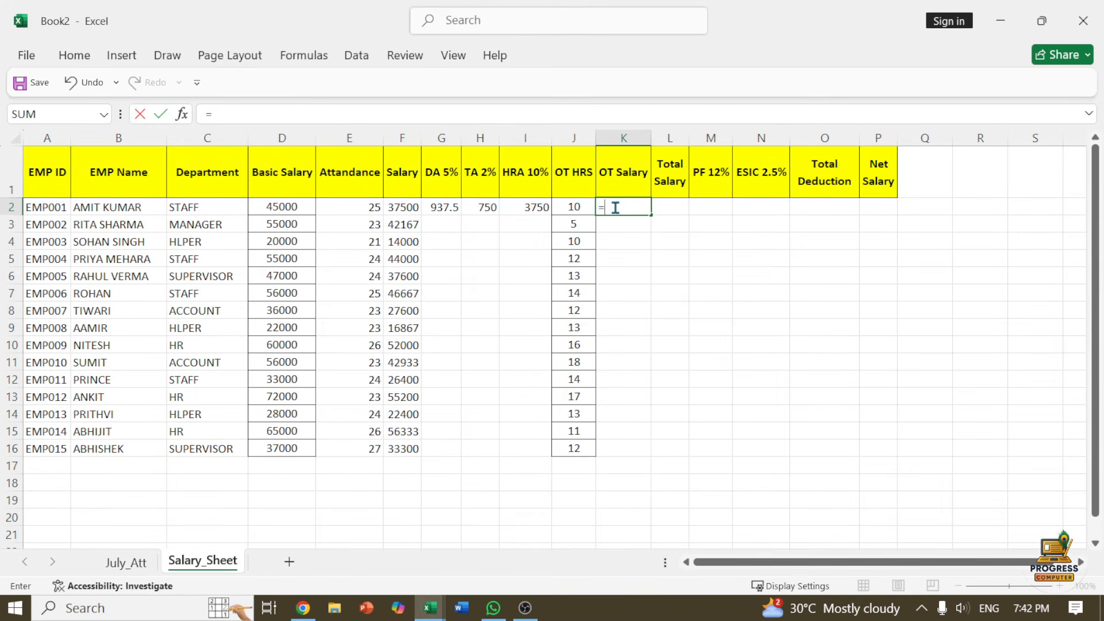
pyautogui.click(286, 208)
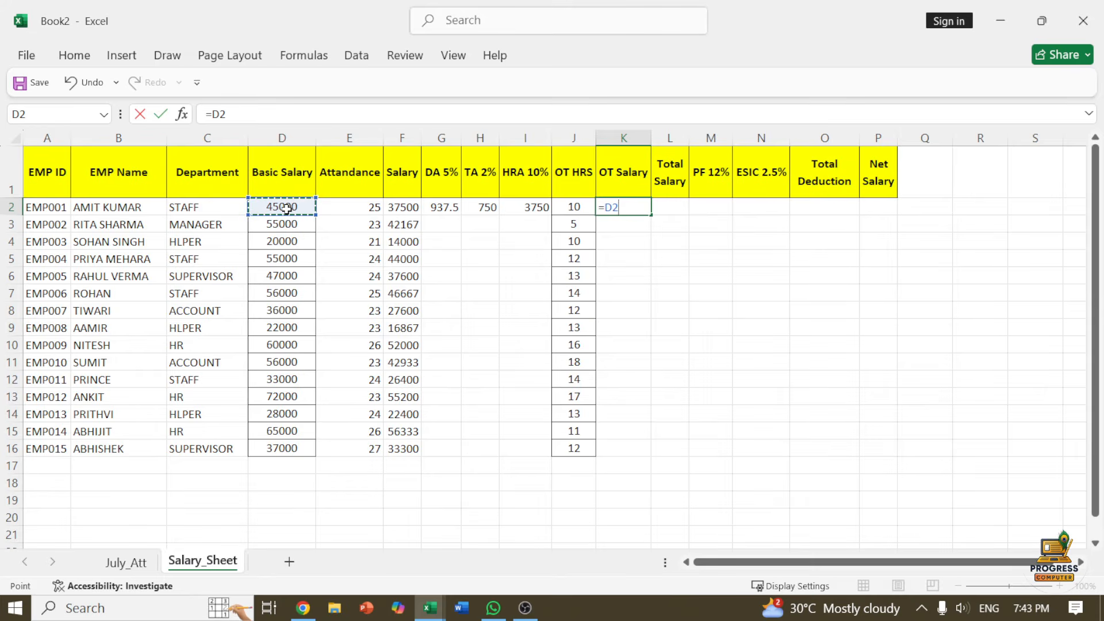
pyautogui.write('/30')
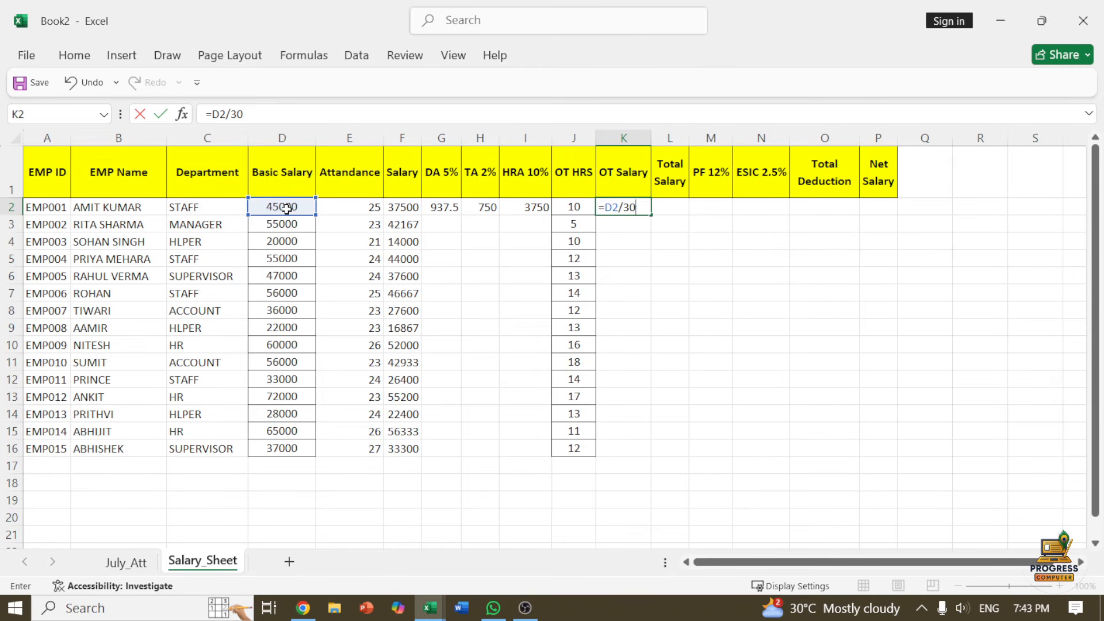
pyautogui.press('Return')
pyautogui.click(633, 207)
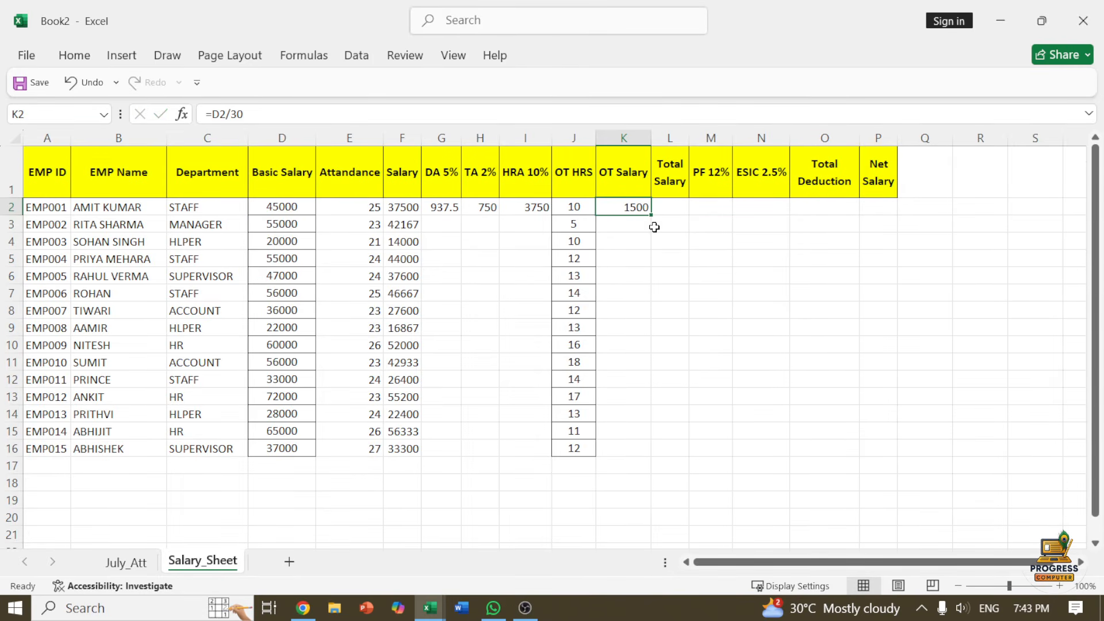
pyautogui.click(641, 223)
pyautogui.click(641, 209)
pyautogui.click(624, 241)
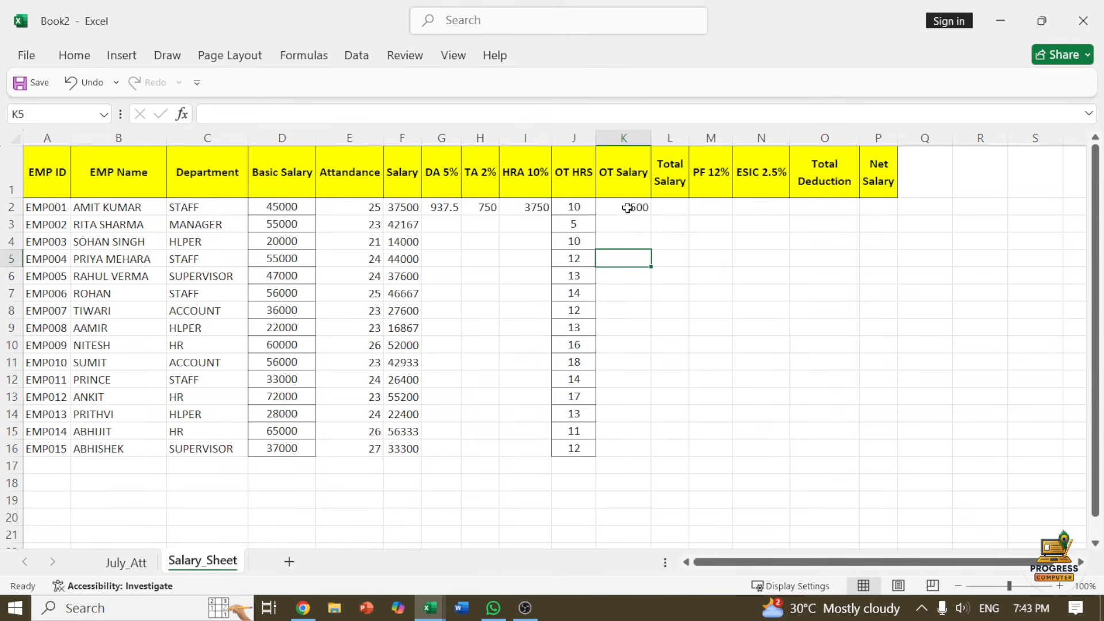
pyautogui.click(630, 205)
pyautogui.click(633, 240)
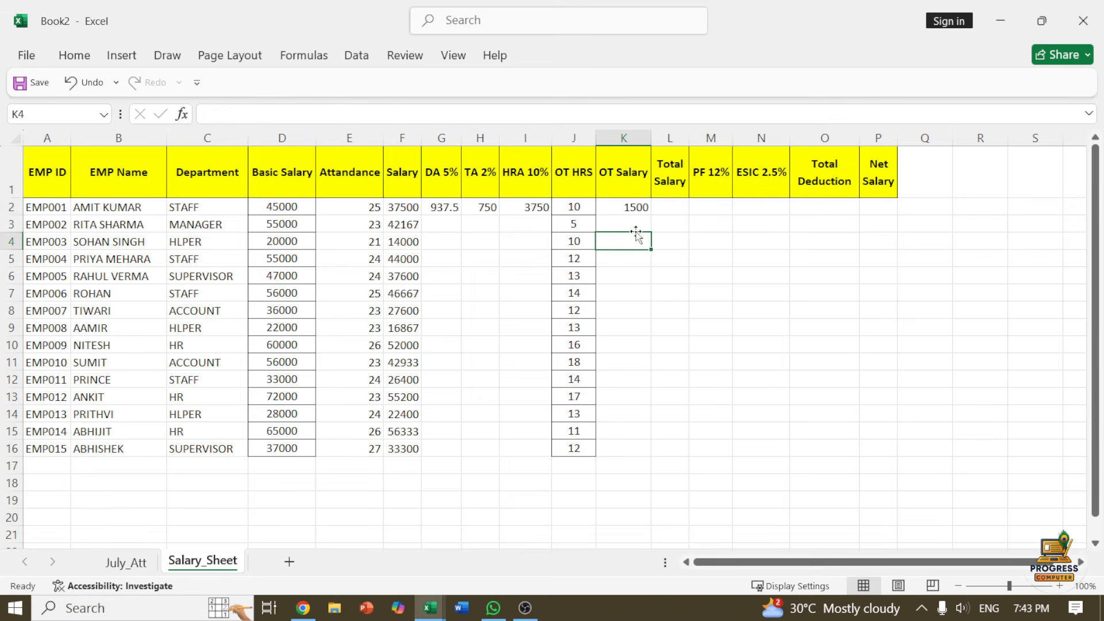
# Step: Replace the formula in K2 with the hourly-rate calculation =D2/30/8
pyautogui.click(629, 207)
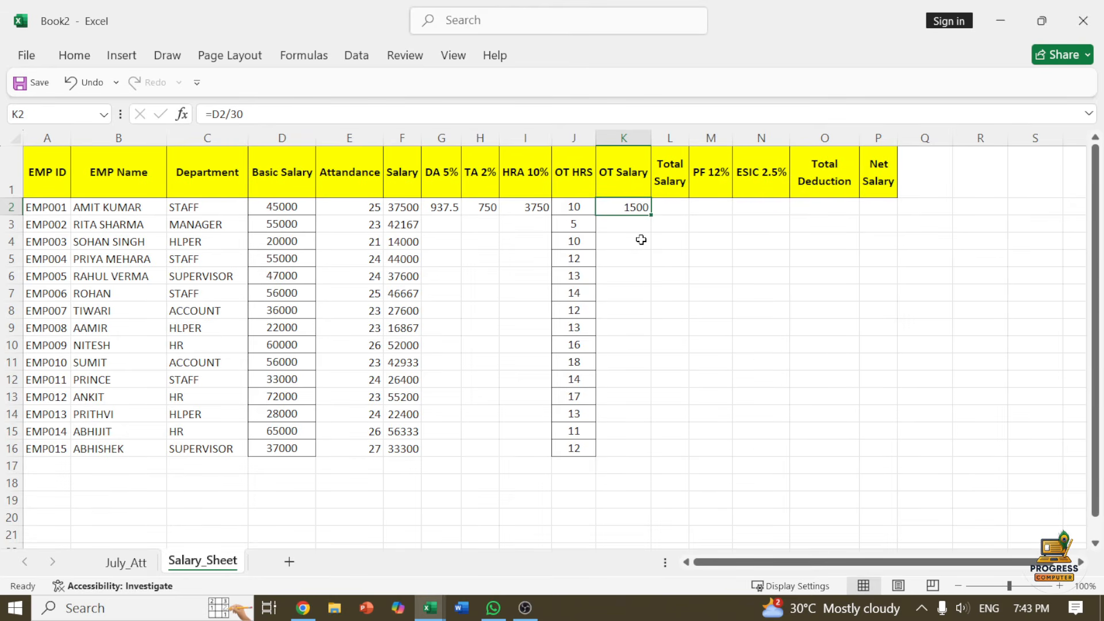
pyautogui.write('=')
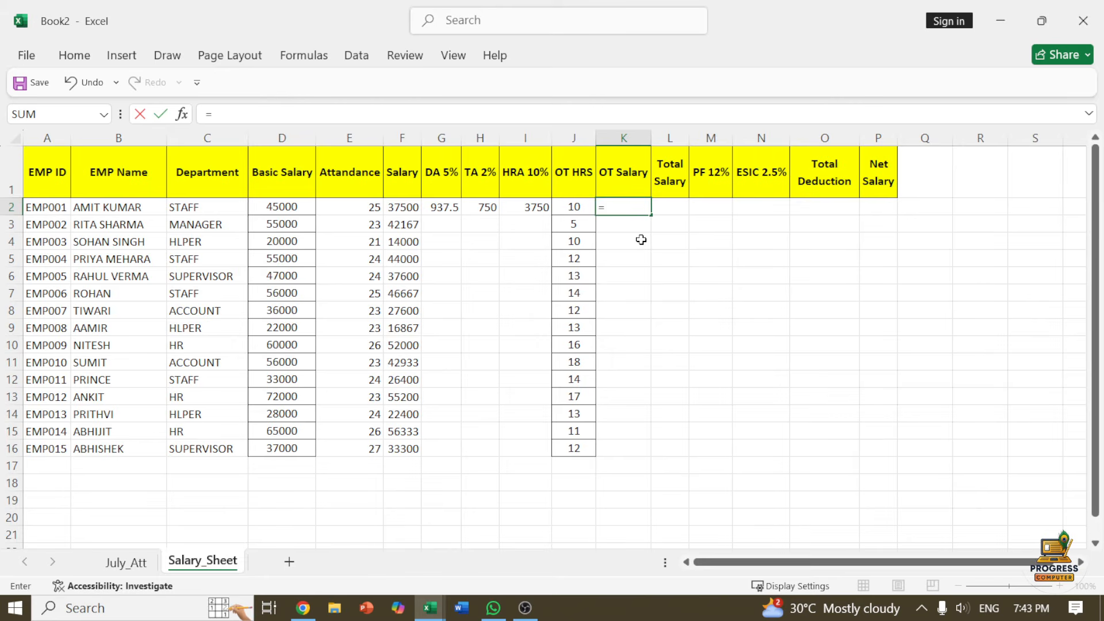
pyautogui.click(285, 208)
pyautogui.write('/')
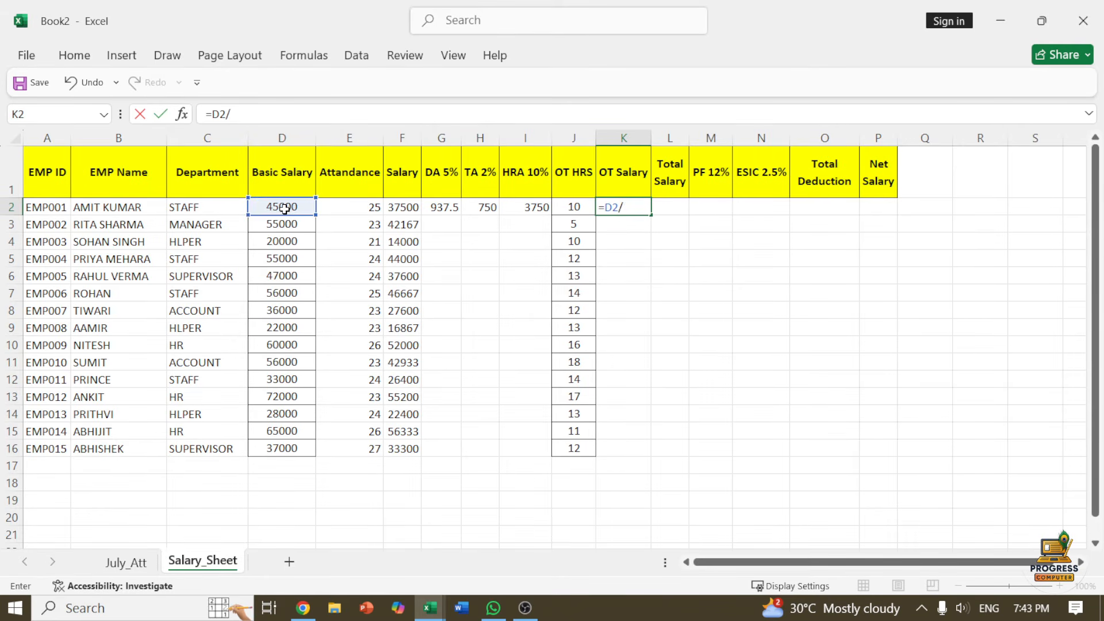
pyautogui.write('30/8')
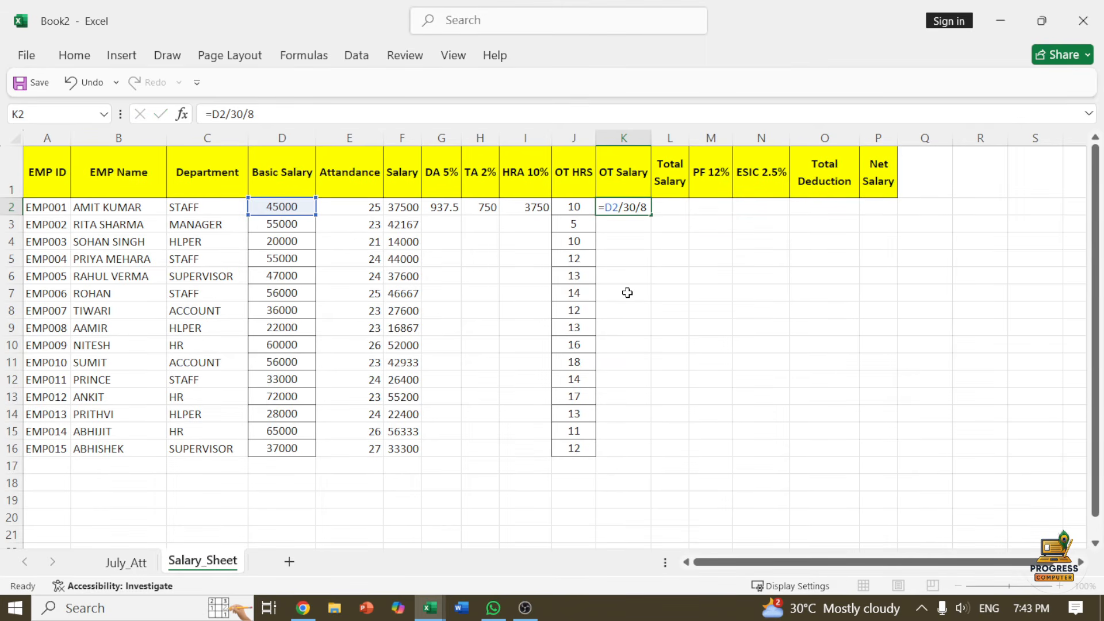
pyautogui.press('Return')
# Step: Enter the overtime pay formula =D2/30/8*J2 in K2 for the first employee
pyautogui.click(635, 208)
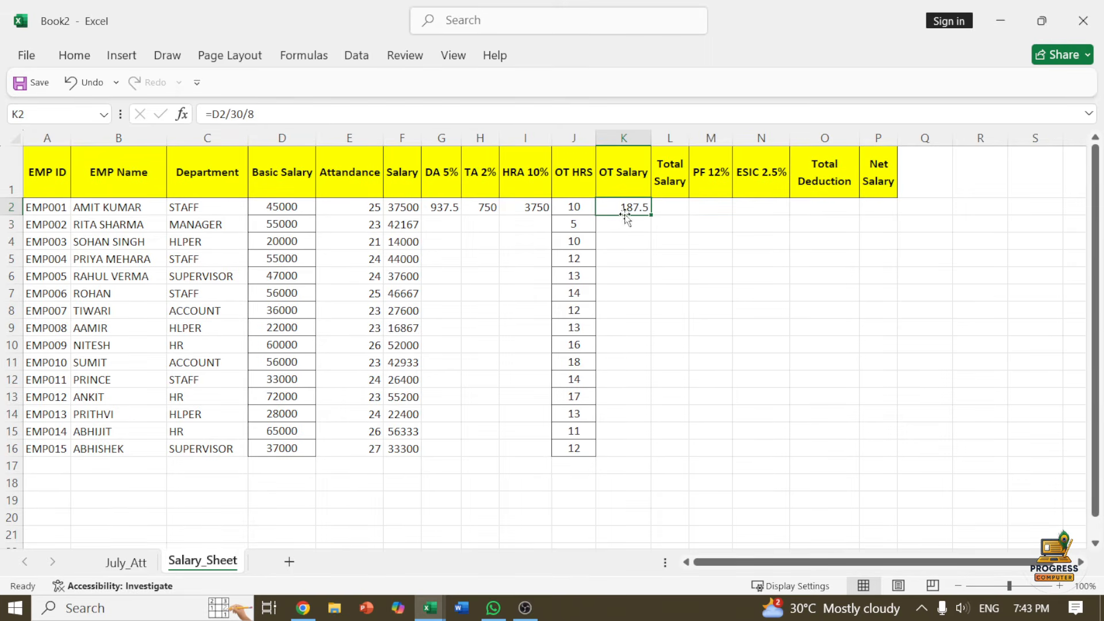
pyautogui.write('=')
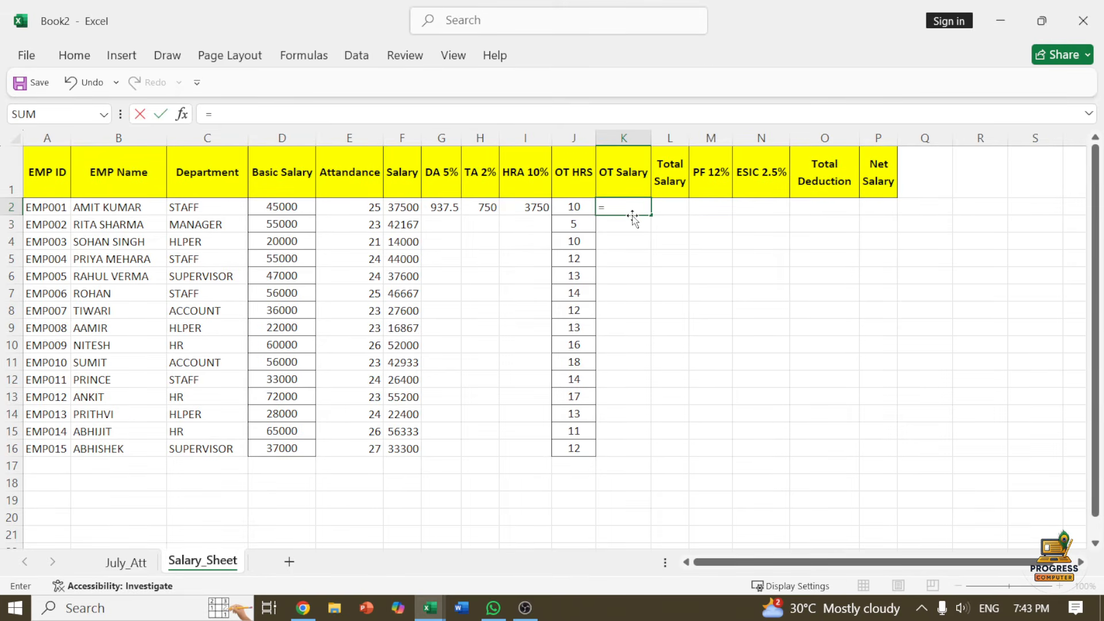
pyautogui.click(285, 208)
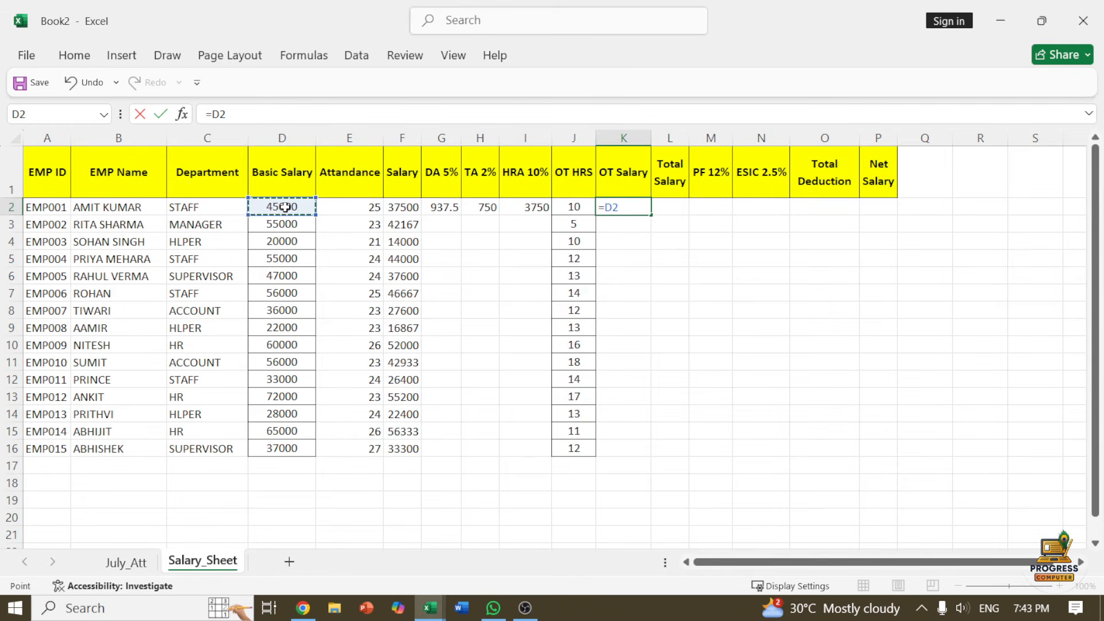
pyautogui.write('/30/8*')
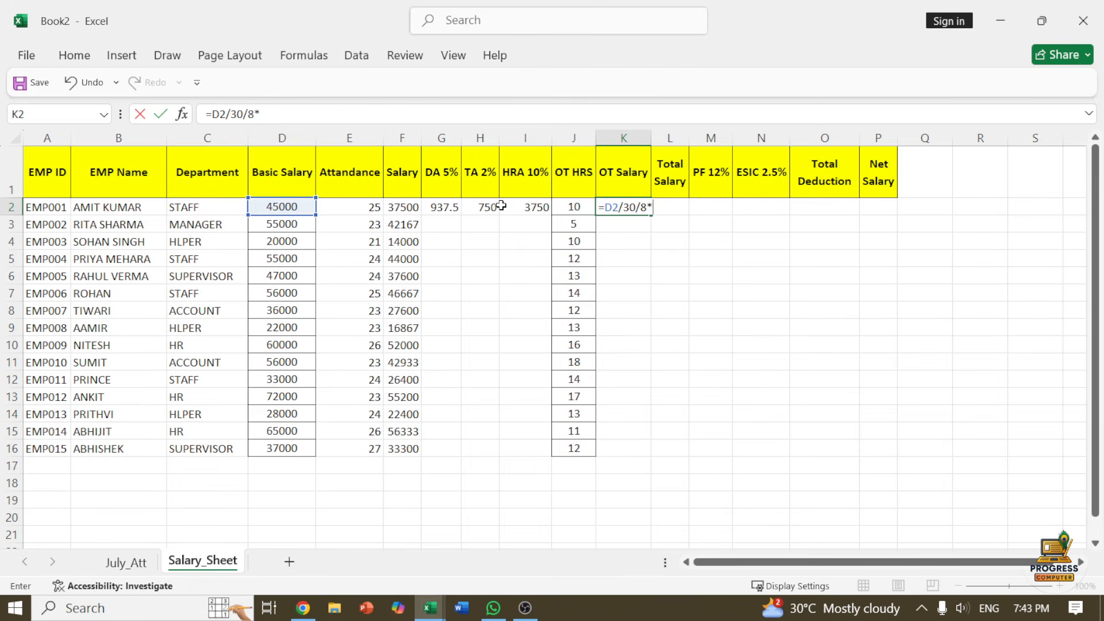
pyautogui.click(574, 206)
pyautogui.press('Return')
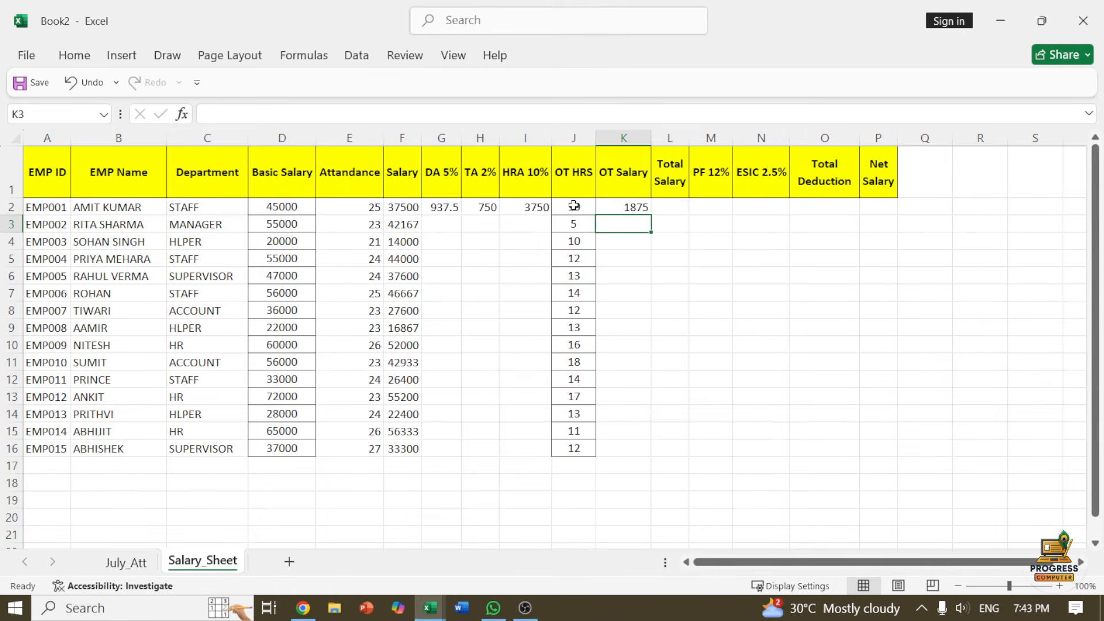
# Step: Enter the Total Salary formula =F2+G2+H2+I2+K2 in L2 for the first employee
pyautogui.click(676, 210)
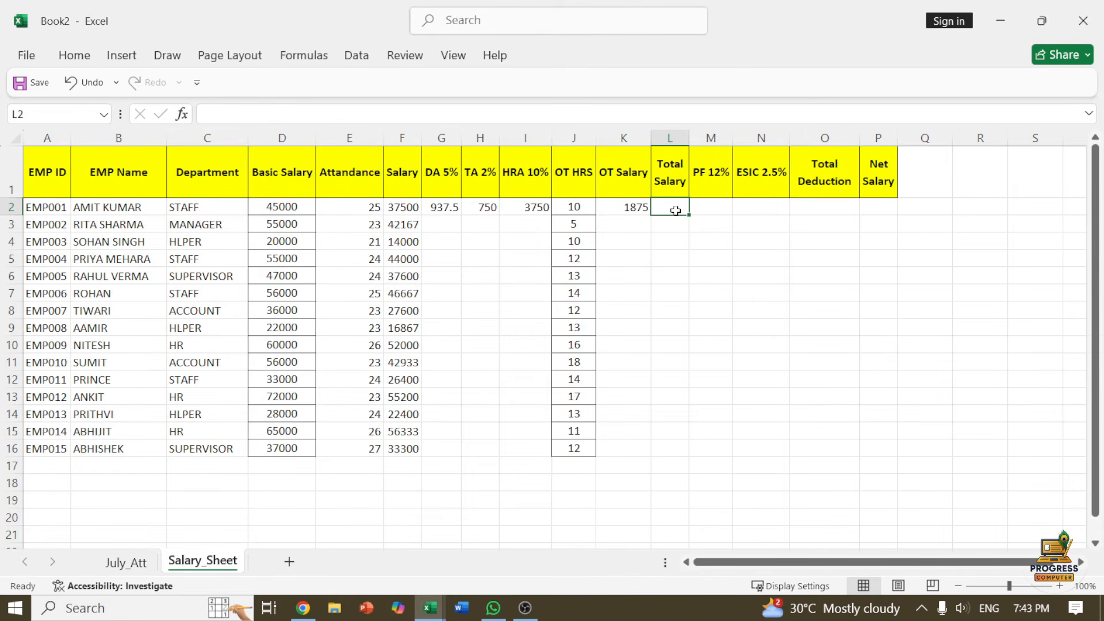
pyautogui.write('=')
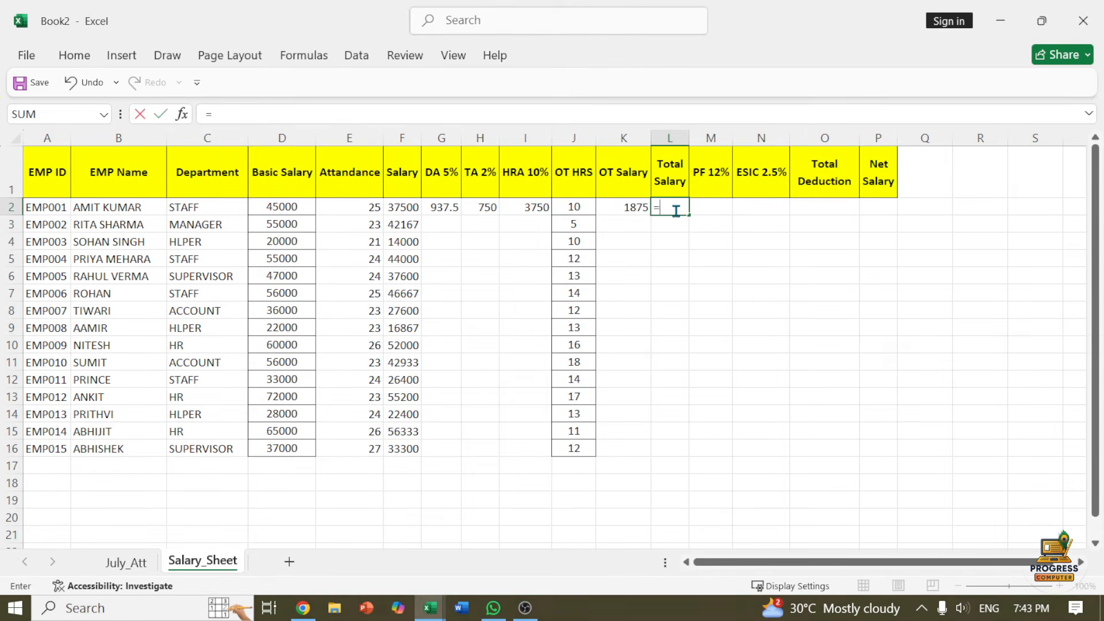
pyautogui.click(393, 208)
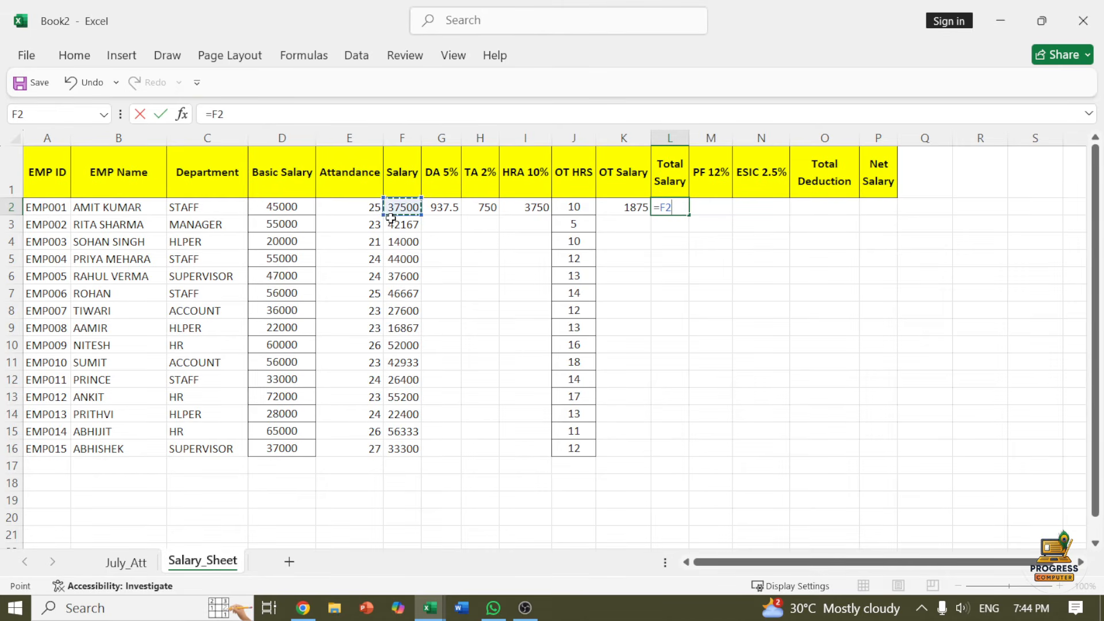
pyautogui.write('+')
pyautogui.click(449, 210)
pyautogui.write('+')
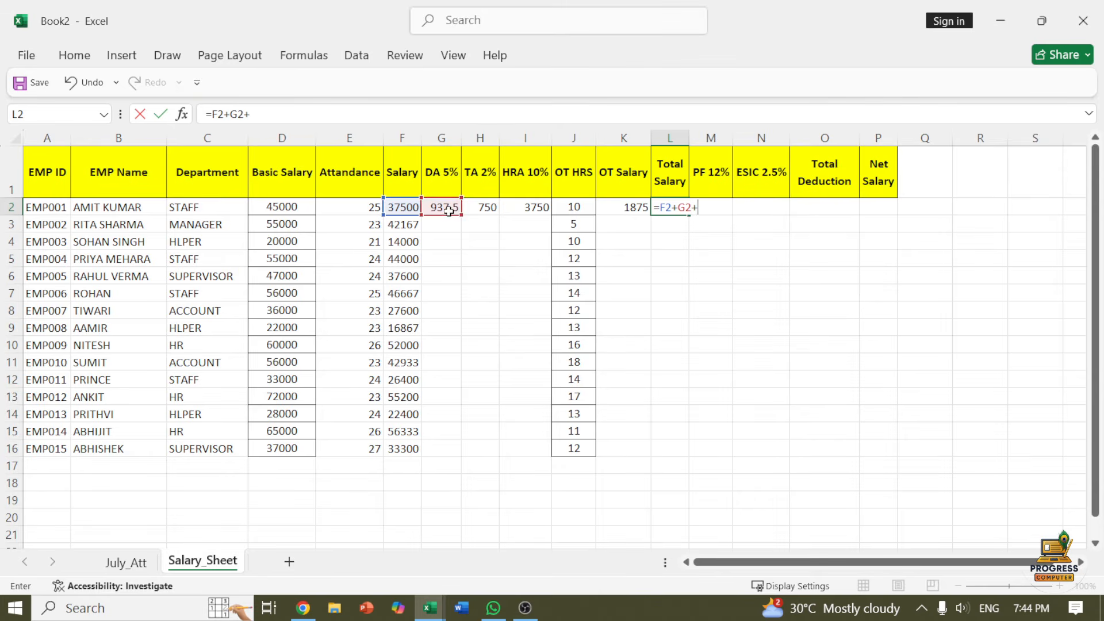
pyautogui.click(483, 209)
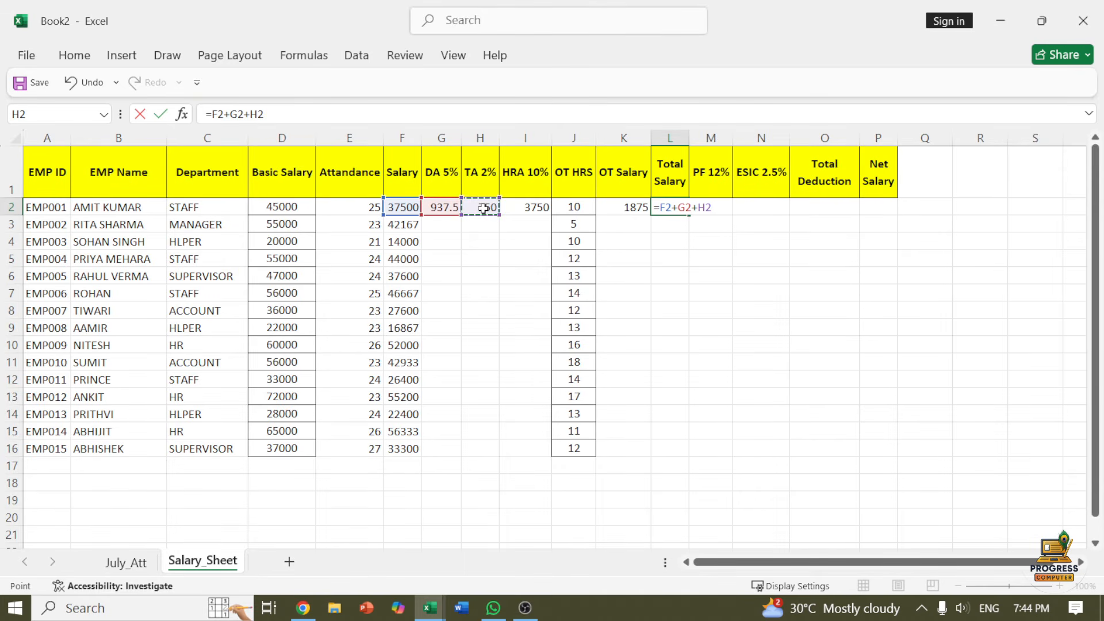
pyautogui.write('+')
pyautogui.click(516, 205)
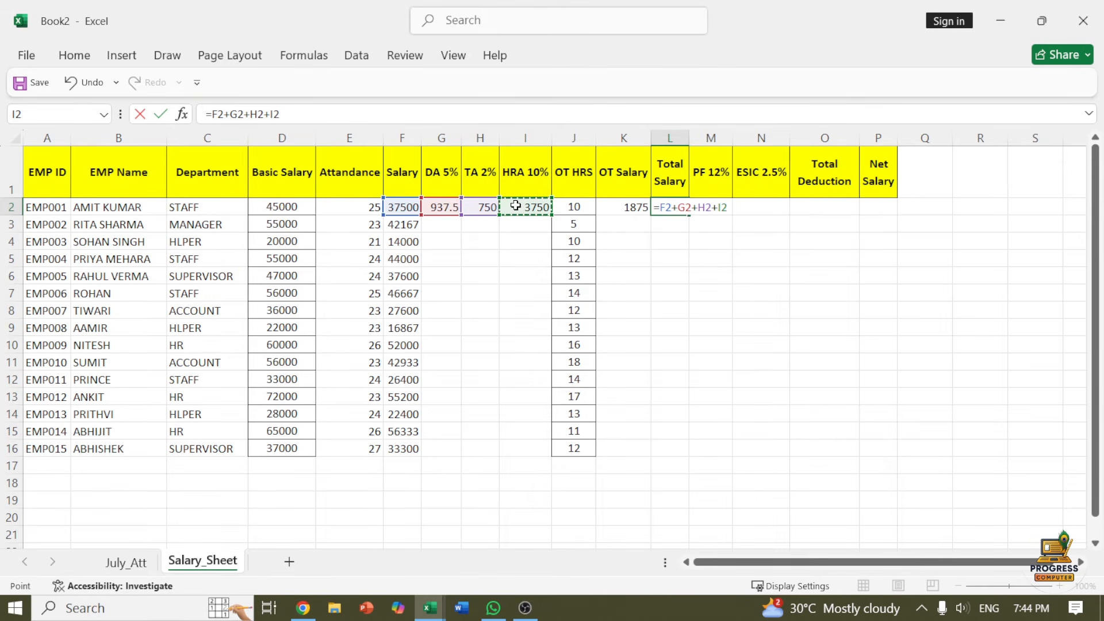
pyautogui.write('+')
pyautogui.click(619, 208)
pyautogui.press('Return')
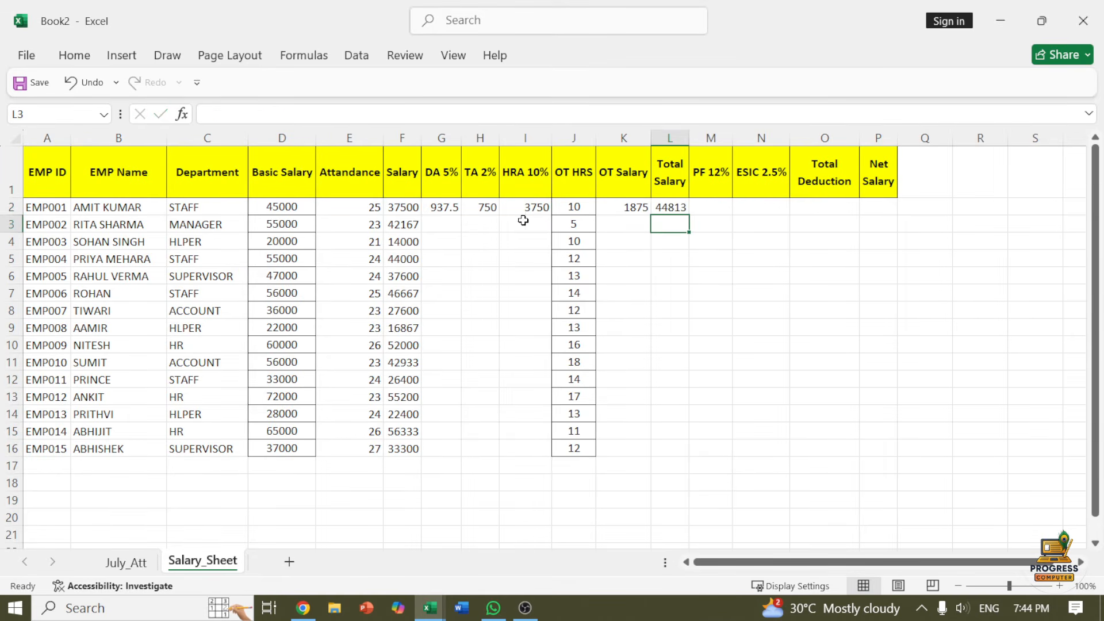
# Step: Fill the DA, TA and HRA formulas from G2:I2 down to row 16
pyautogui.moveTo(443, 208); pyautogui.dragTo(555, 455)
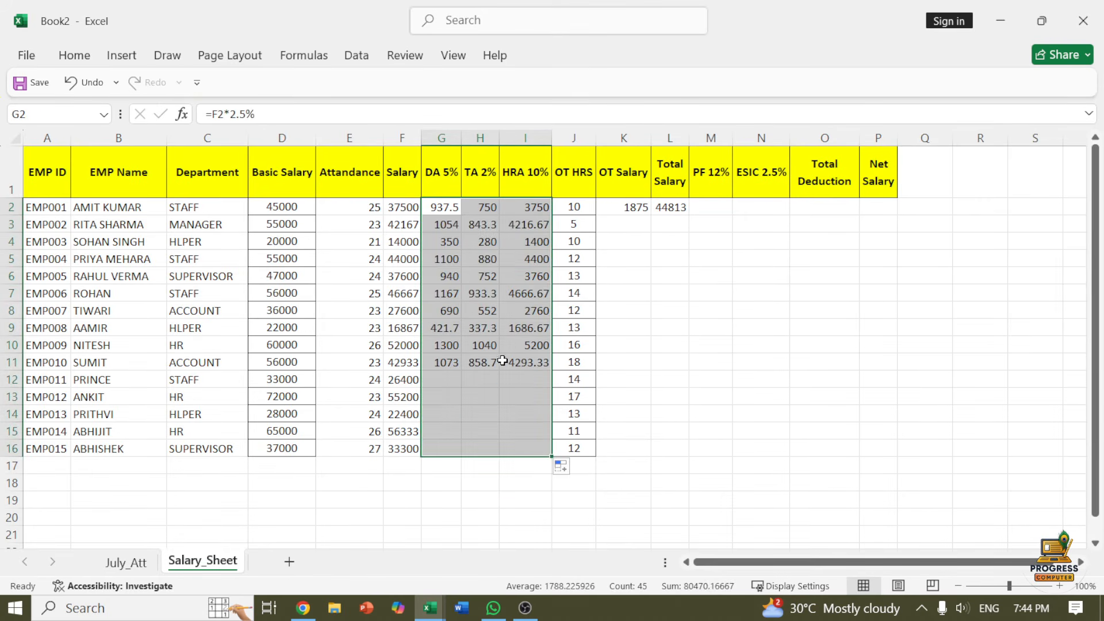
# Step: Examine the first employee's basic salary, attendance link and salary formula in D2, E2 and F2
pyautogui.click(352, 211)
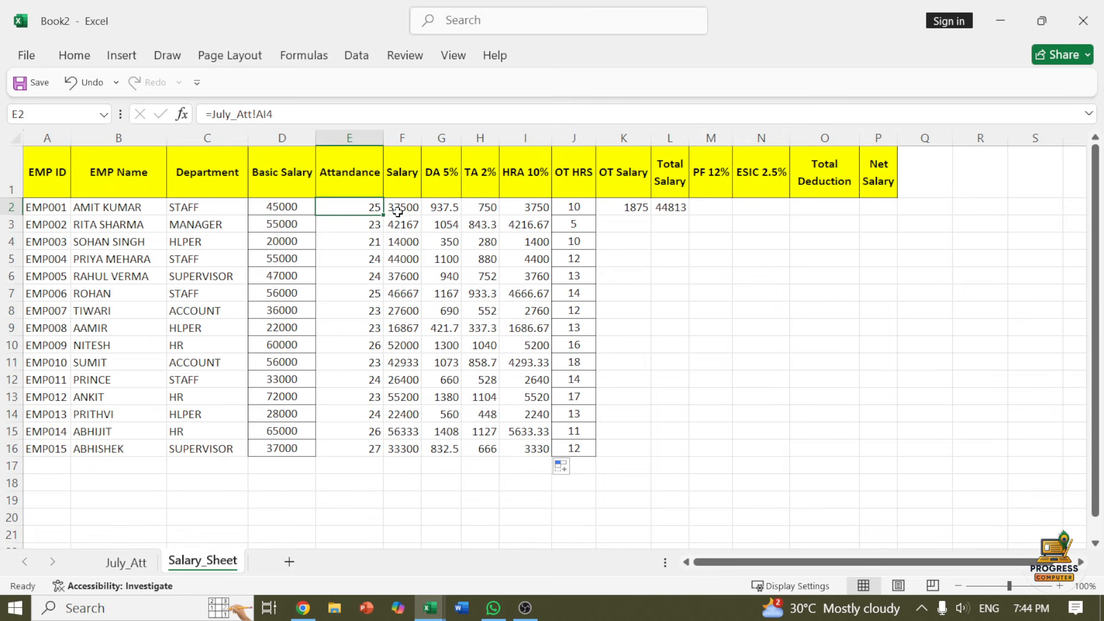
pyautogui.click(286, 208)
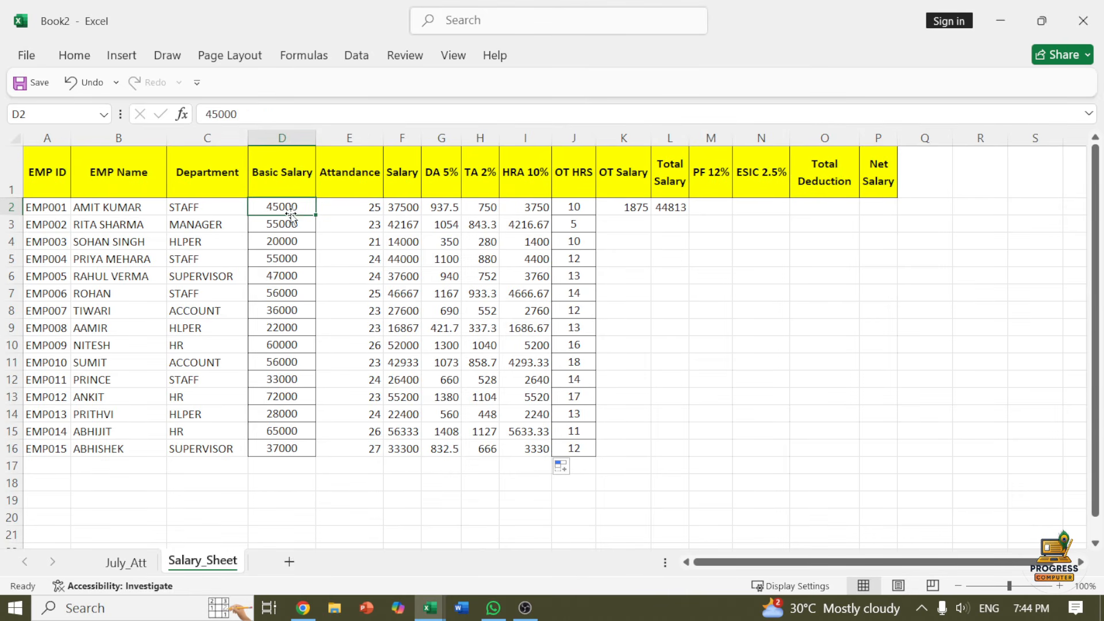
pyautogui.click(284, 236)
pyautogui.click(283, 208)
pyautogui.click(357, 211)
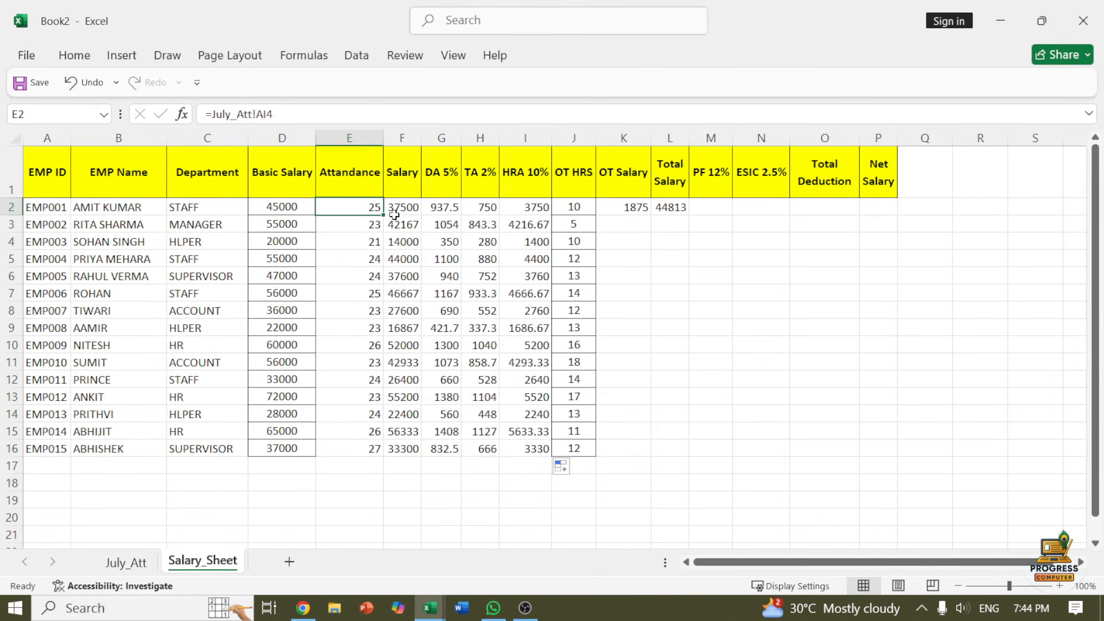
pyautogui.click(402, 211)
pyautogui.click(280, 208)
pyautogui.click(401, 208)
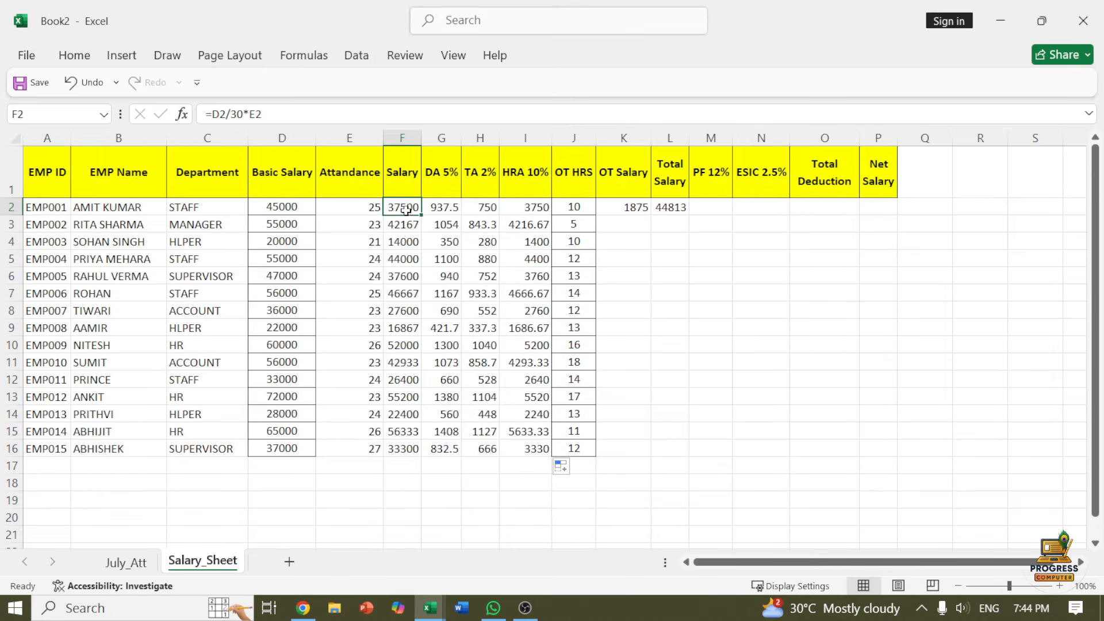
pyautogui.click(352, 208)
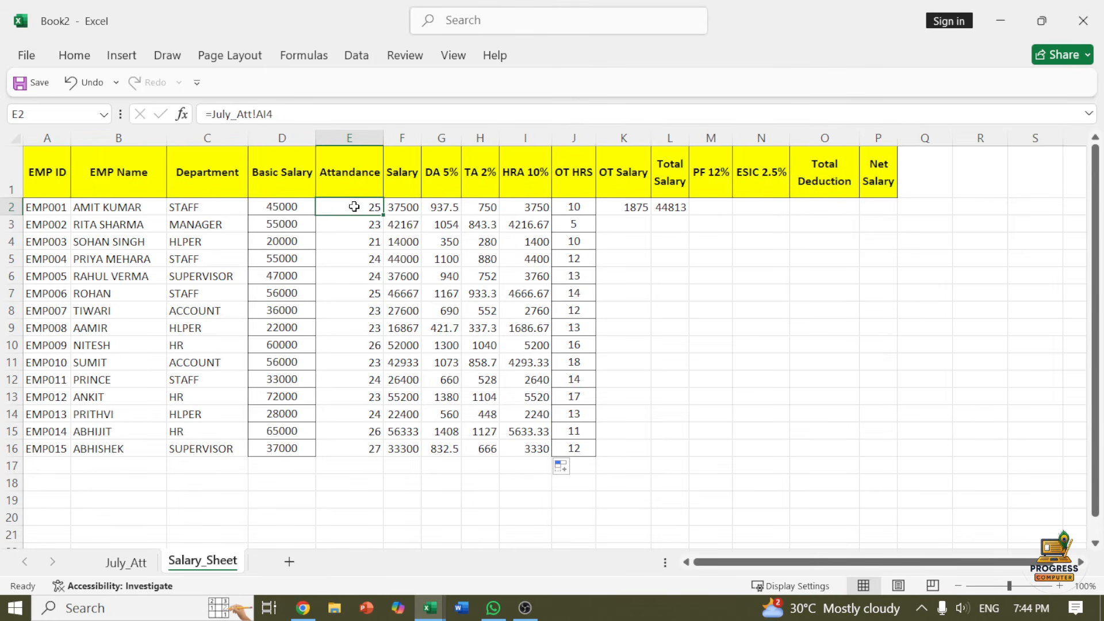
# Step: Fill the OT Salary and Total Salary formulas from K2:L2 down to row 16
pyautogui.click(631, 208)
pyautogui.moveTo(646, 206); pyautogui.dragTo(692, 455)
# Step: Enter the PF formula =L2*12% in M2 for the first employee
pyautogui.click(719, 206)
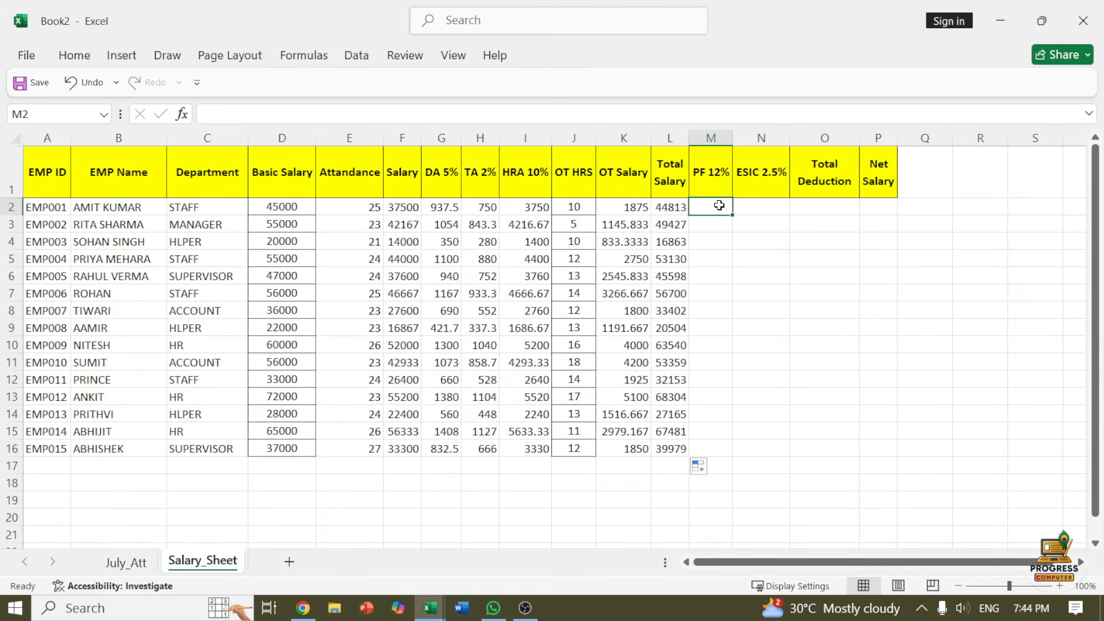
pyautogui.write('=')
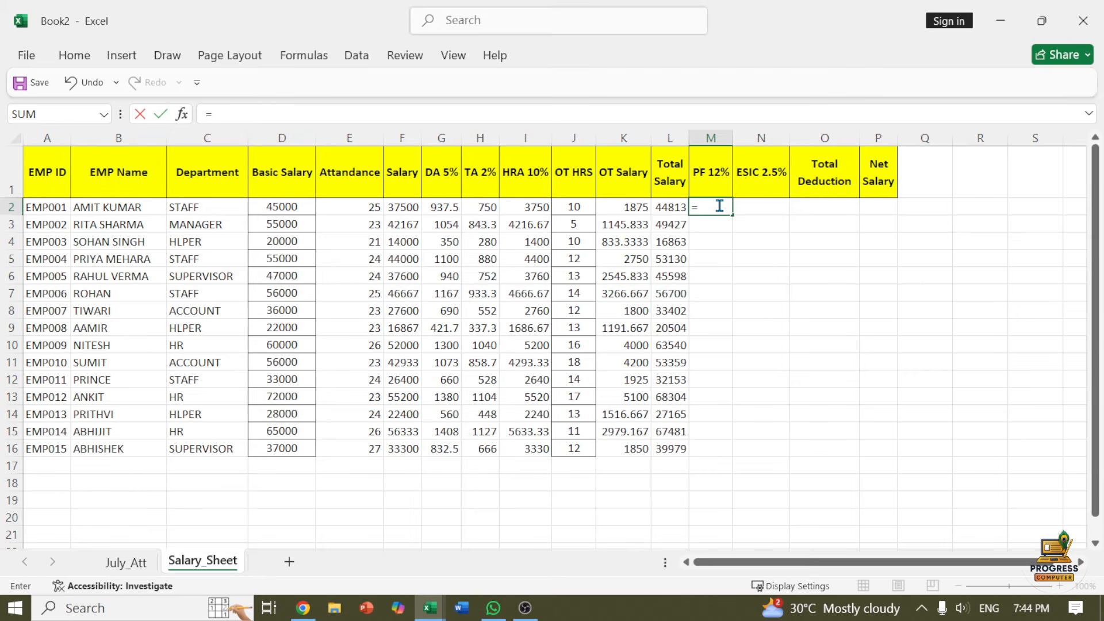
pyautogui.click(674, 208)
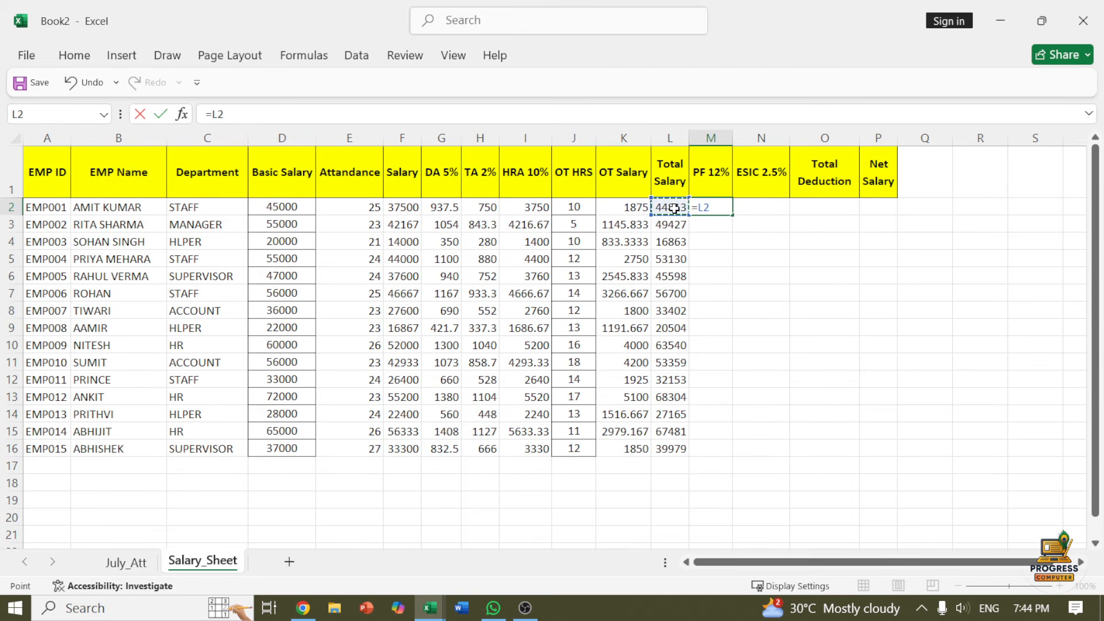
pyautogui.write('*12%')
pyautogui.press('Return')
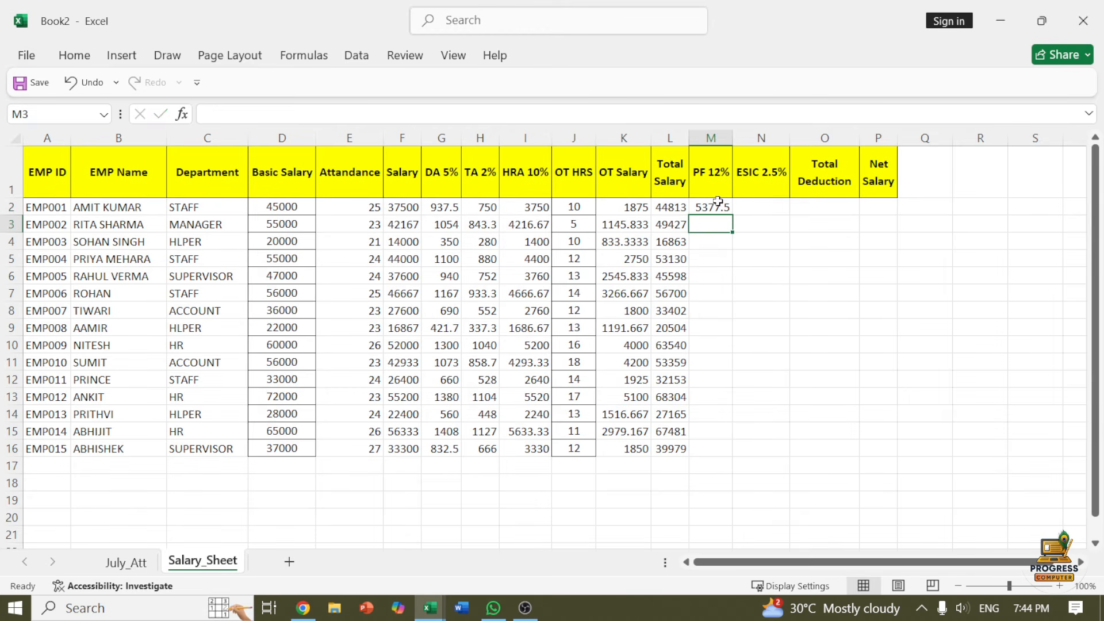
# Step: Enter the ESIC formula =L2*2.5% in N2 for the first employee
pyautogui.click(720, 205)
pyautogui.click(751, 210)
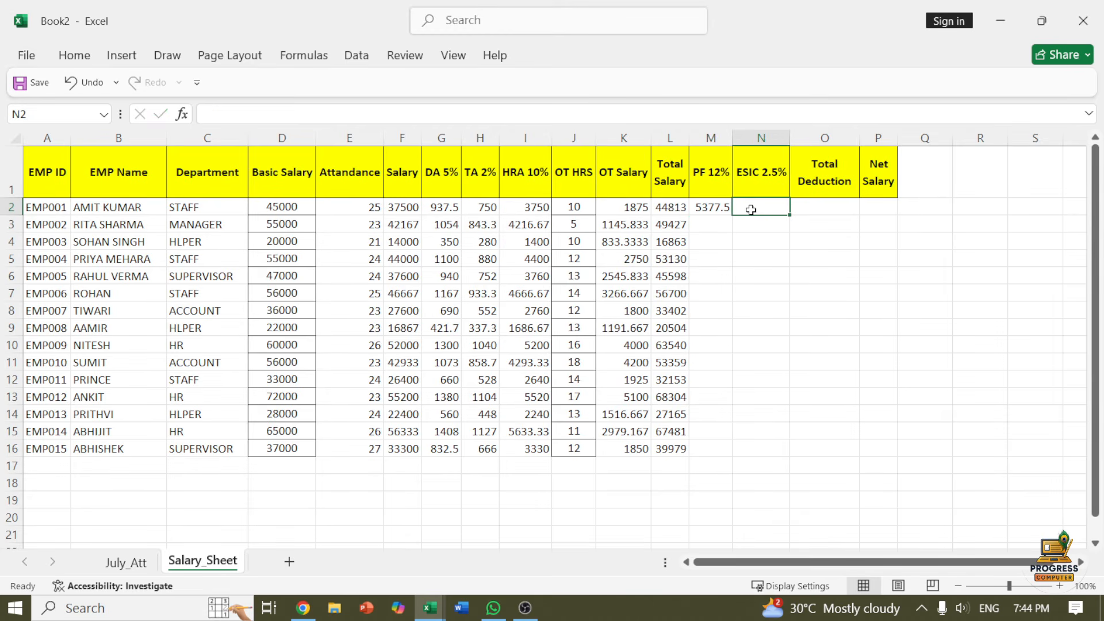
pyautogui.write('=')
pyautogui.click(670, 207)
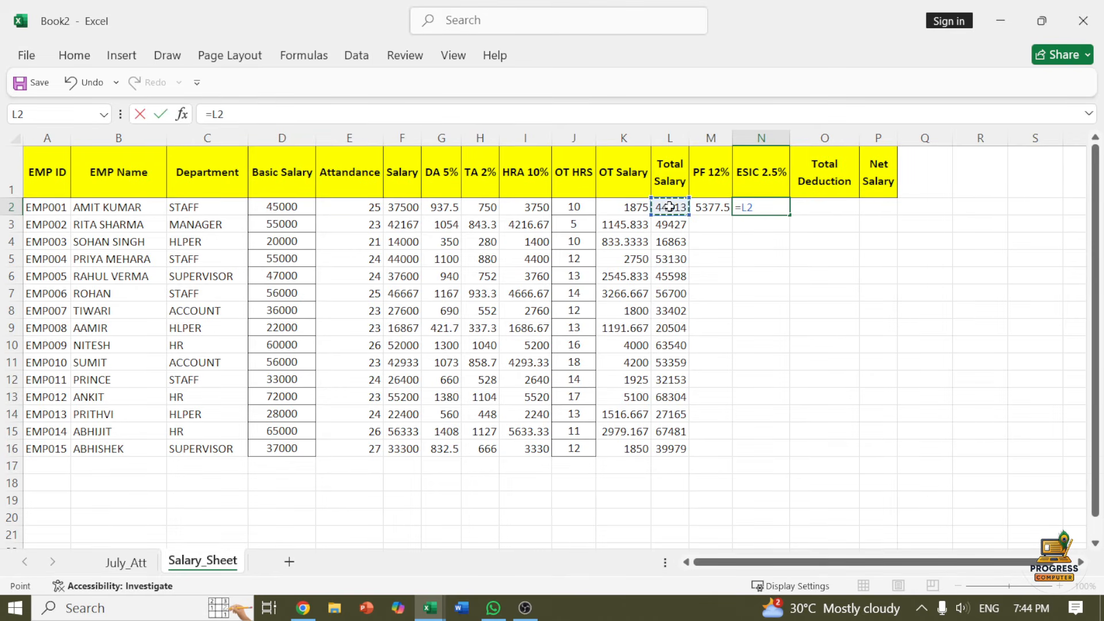
pyautogui.write('*2.5%')
pyautogui.press('Return')
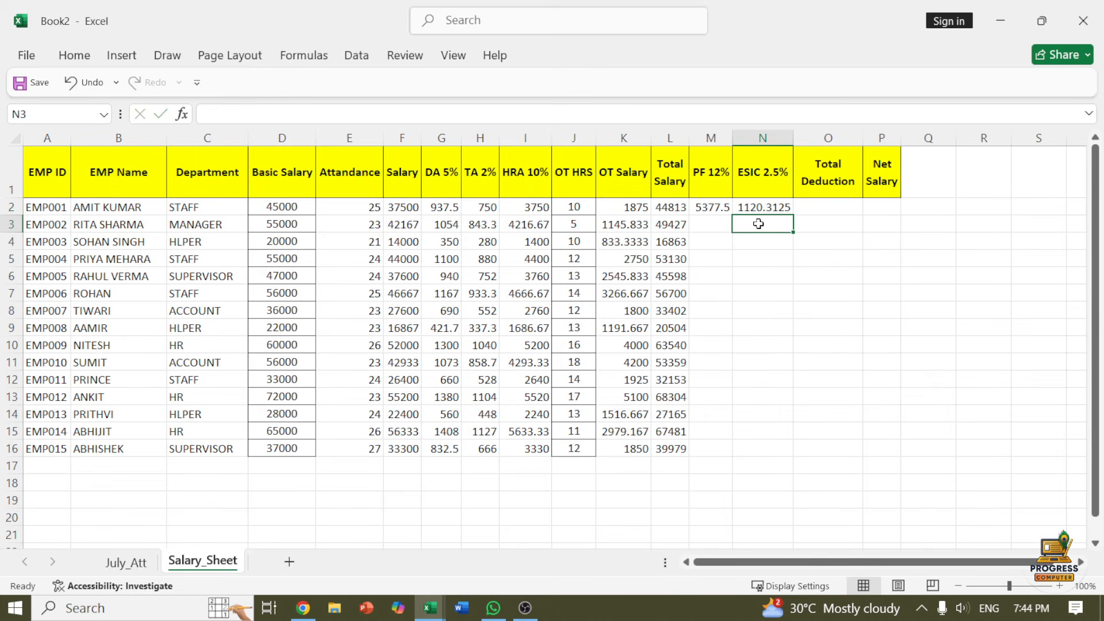
# Step: Enter the Total Deduction formula =M2+N2 in O2 for the first employee
pyautogui.click(816, 205)
pyautogui.write('=')
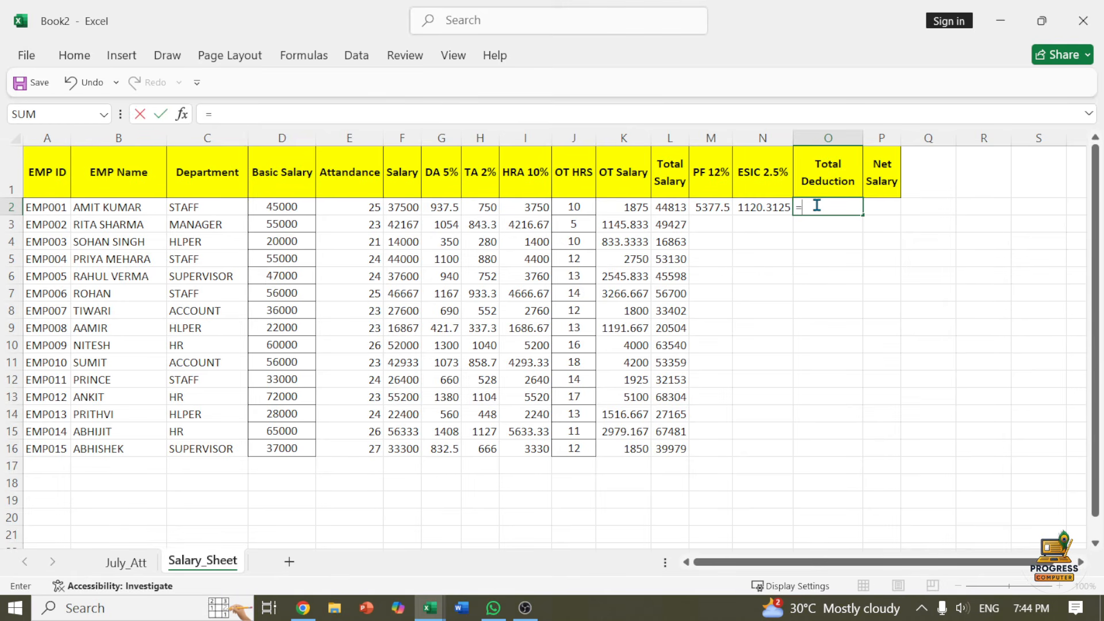
pyautogui.click(713, 208)
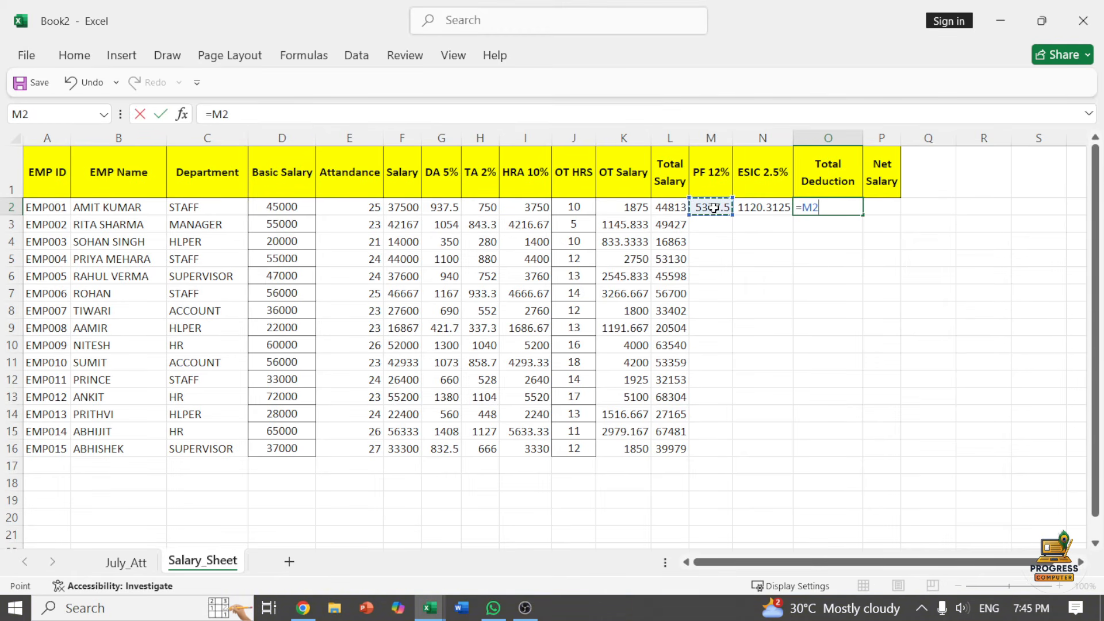
pyautogui.write('+')
pyautogui.click(749, 206)
pyautogui.press('Return')
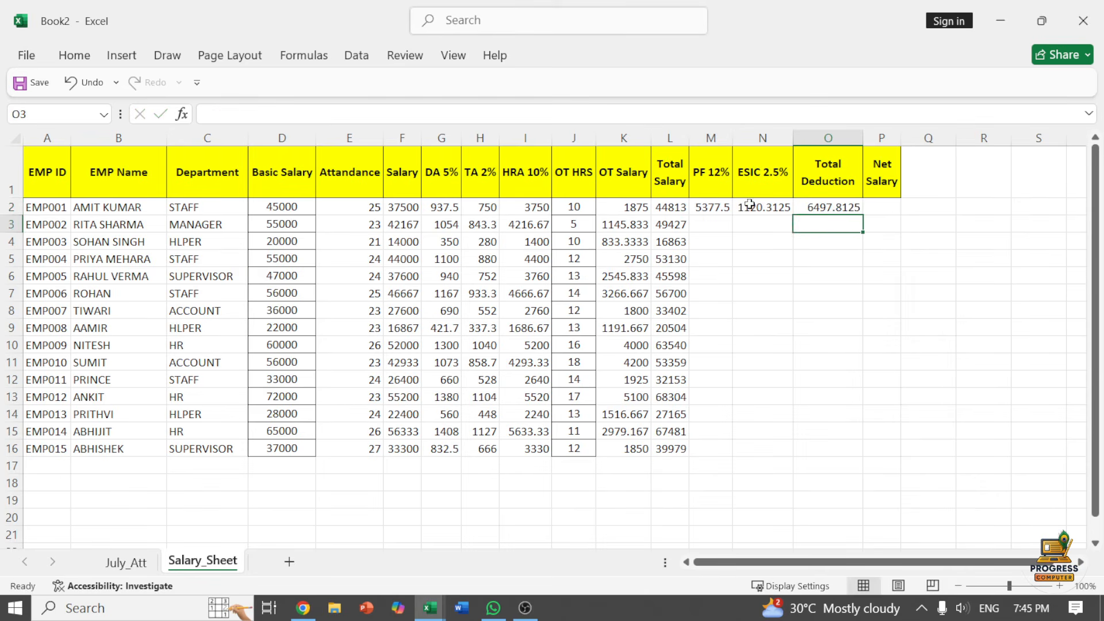
pyautogui.click(827, 207)
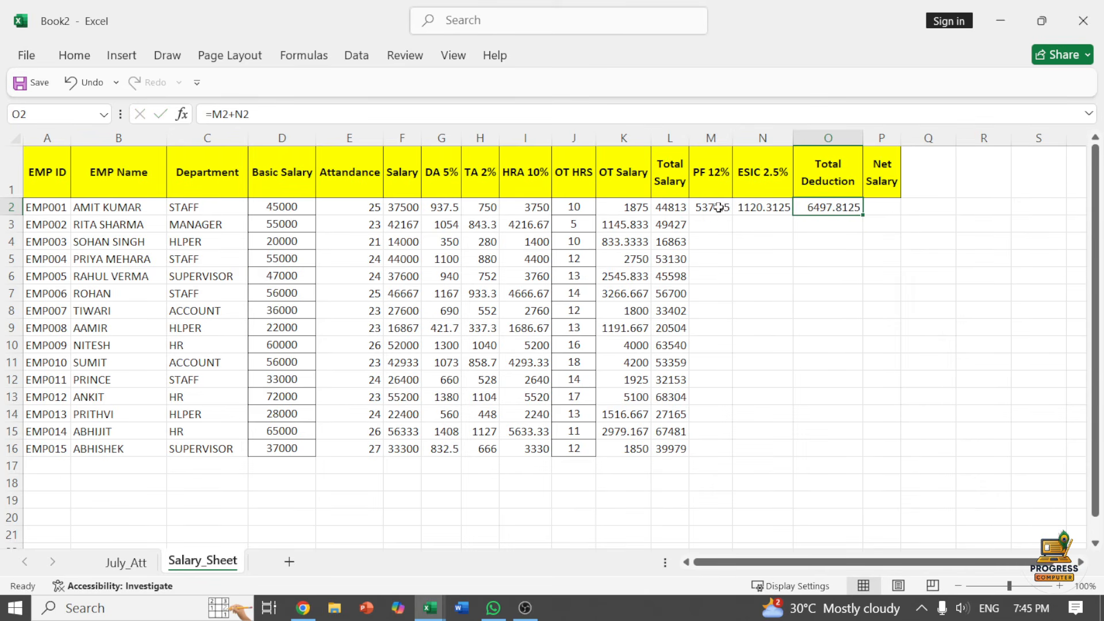
# Step: Enter the Net Salary formula =L2-O2 in P2 for the first employee
pyautogui.click(890, 204)
pyautogui.write('=')
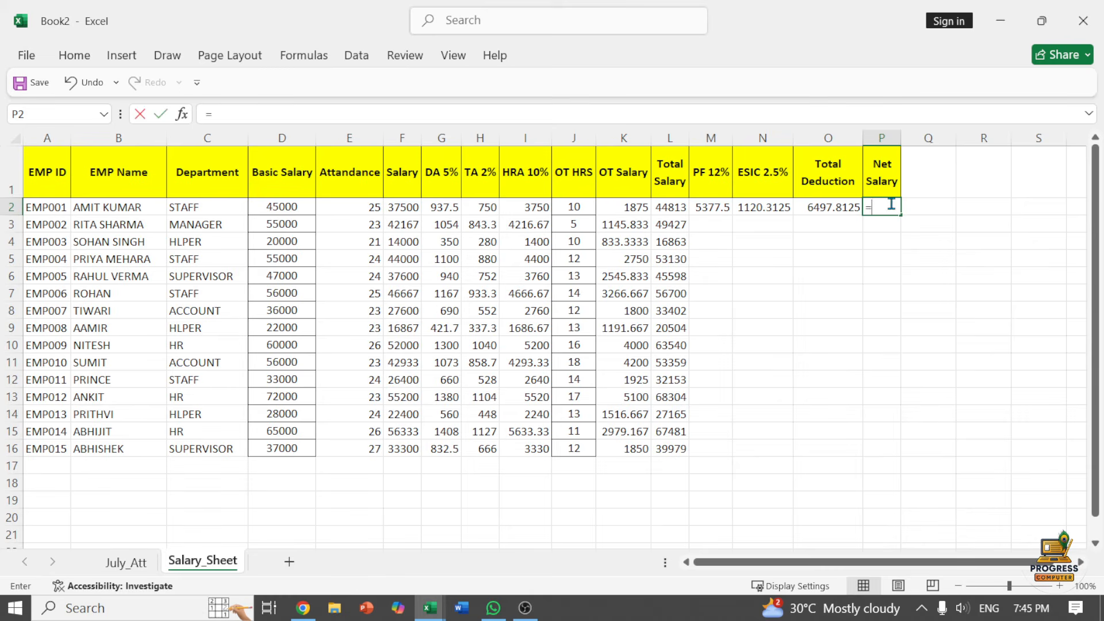
pyautogui.click(667, 205)
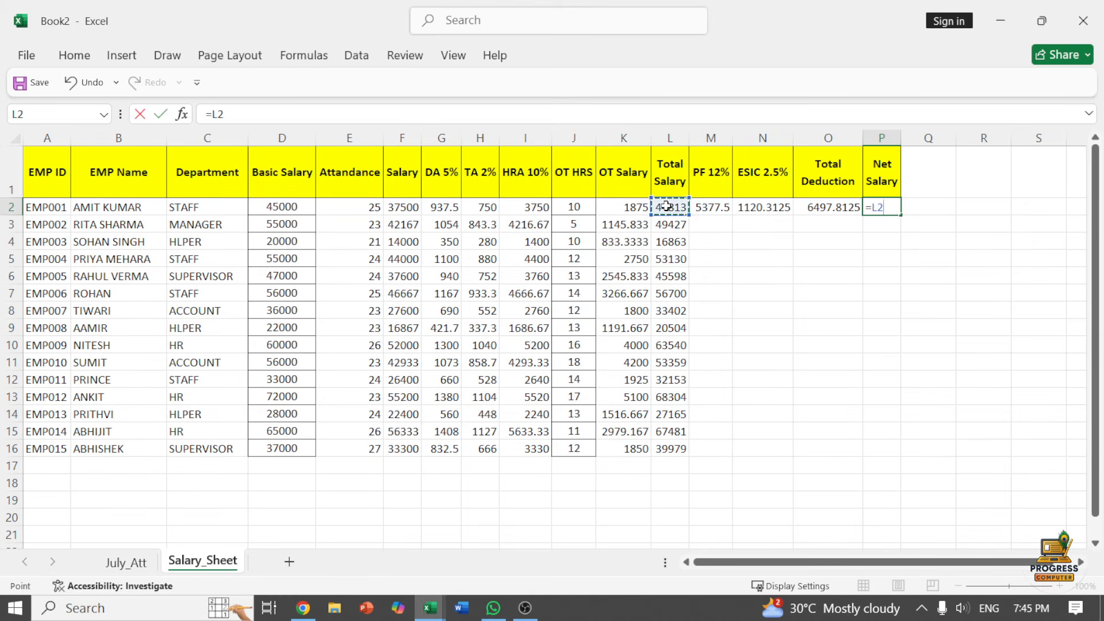
pyautogui.write('-')
pyautogui.click(824, 209)
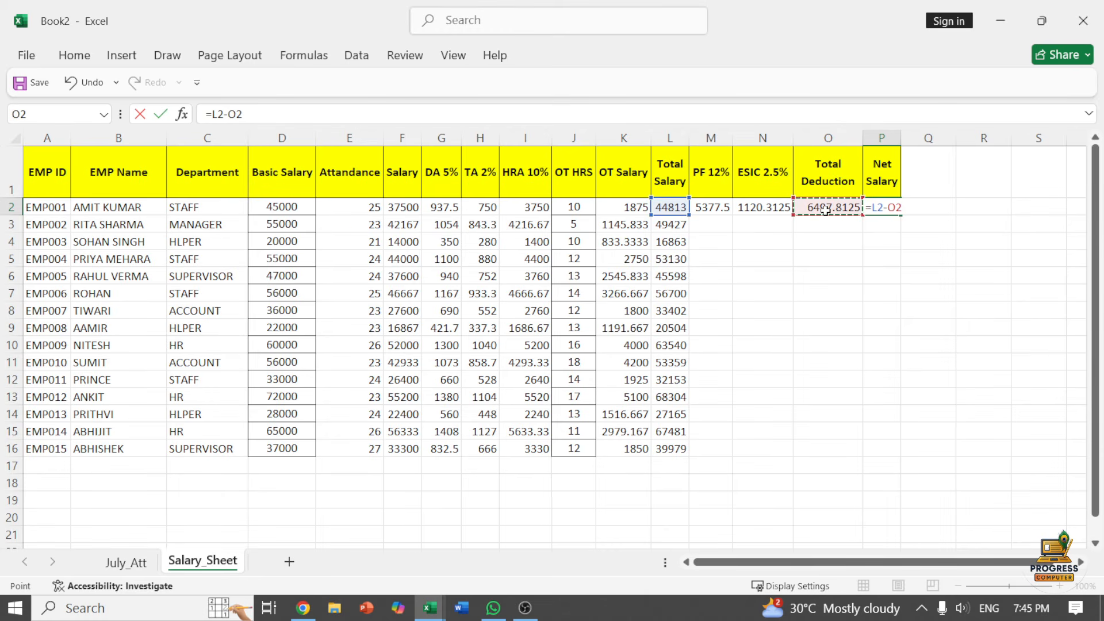
pyautogui.press('Return')
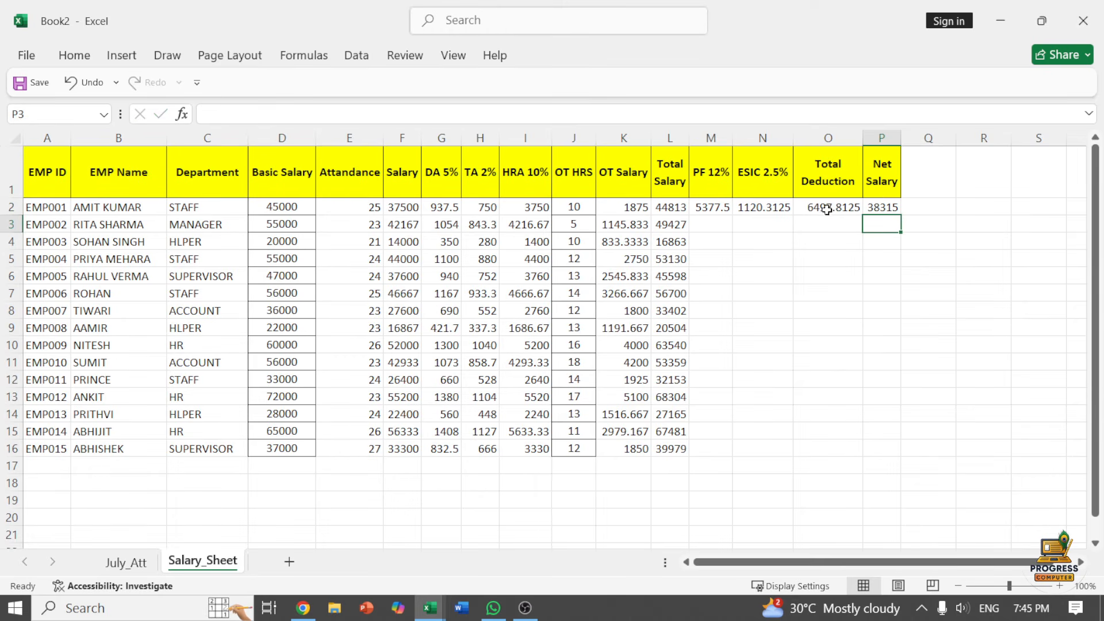
pyautogui.click(879, 208)
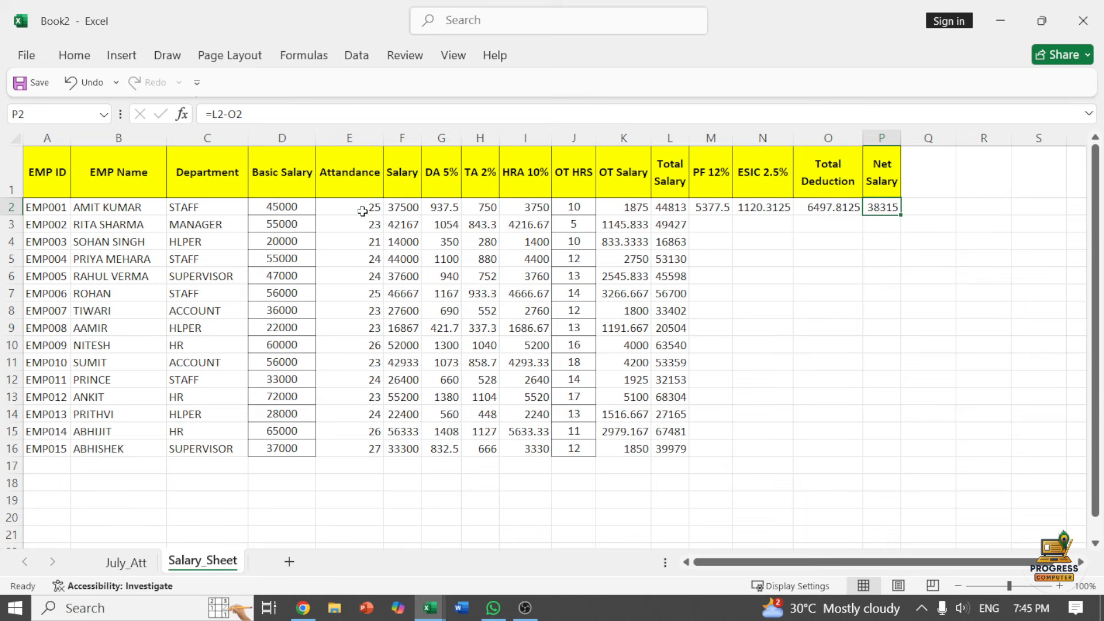
# Step: Overwrite the first employee's attendance in E2 with 23 and fill the PF to Net Salary formulas from M2:P2 down to row 16
pyautogui.click(362, 211)
pyautogui.write('23')
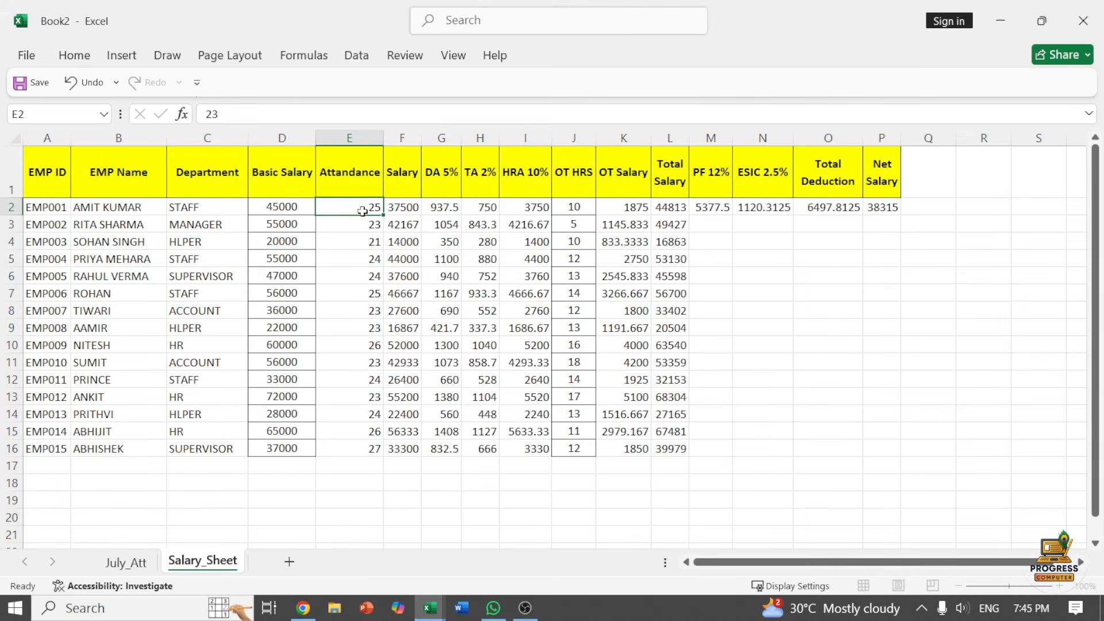
pyautogui.press('Return')
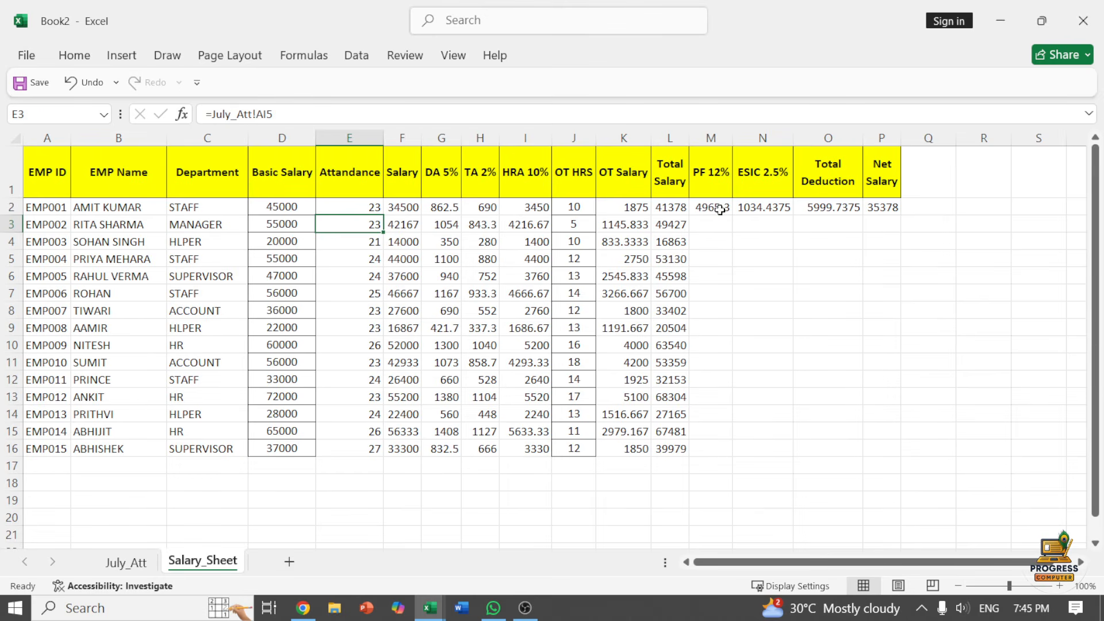
pyautogui.moveTo(716, 207); pyautogui.dragTo(901, 458)
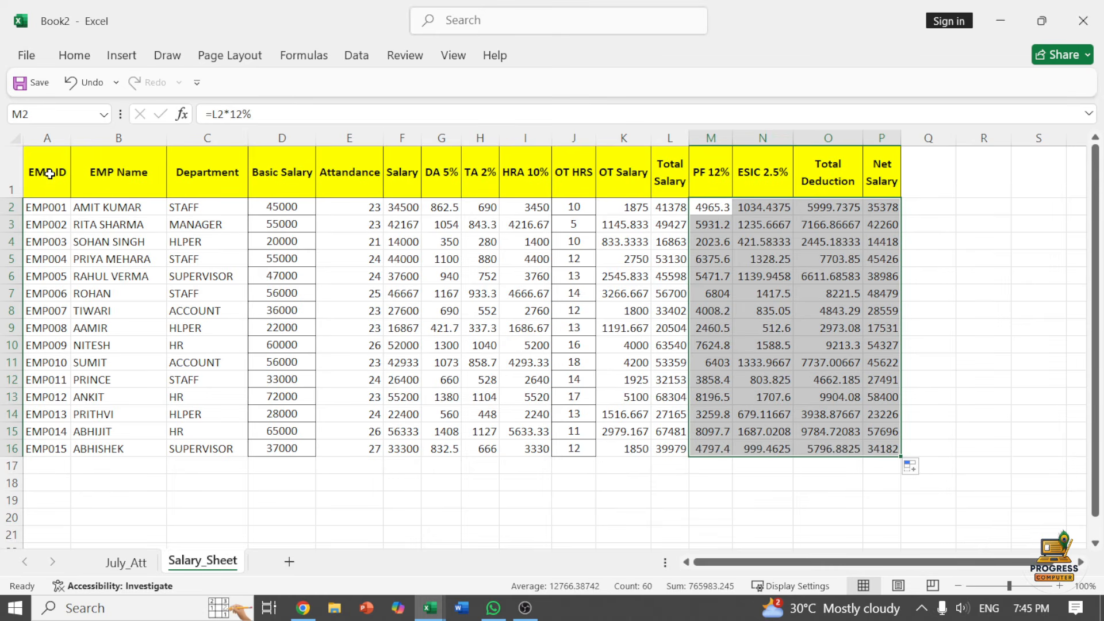
# Step: Centre the salary table A1:P16 horizontally and vertically and apply borders to all its cells
pyautogui.moveTo(49, 174); pyautogui.dragTo(882, 451)
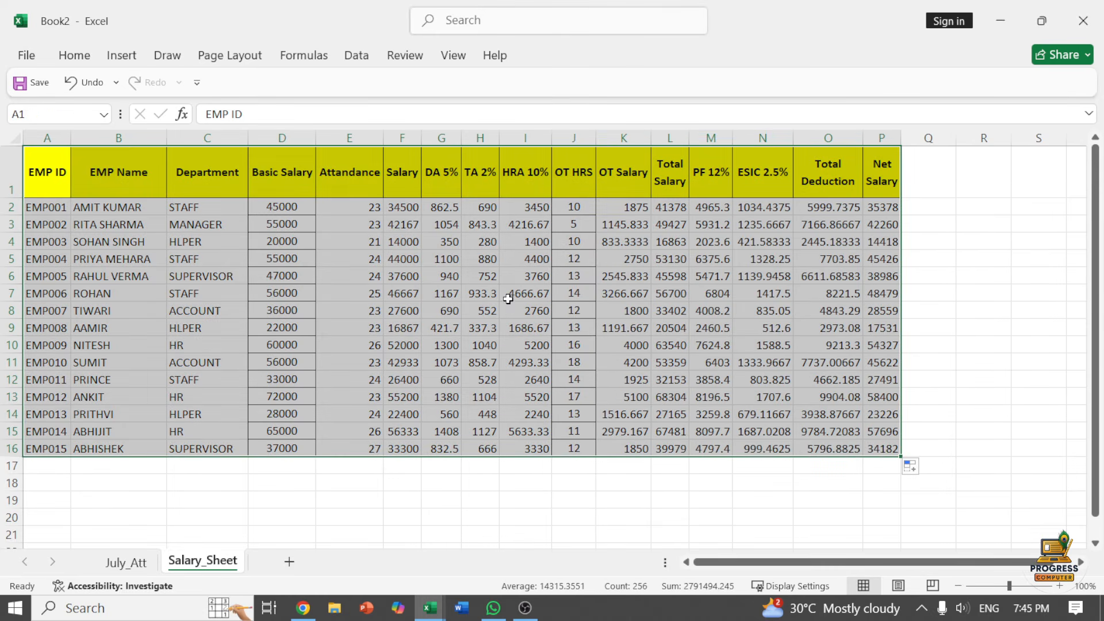
pyautogui.click(75, 56)
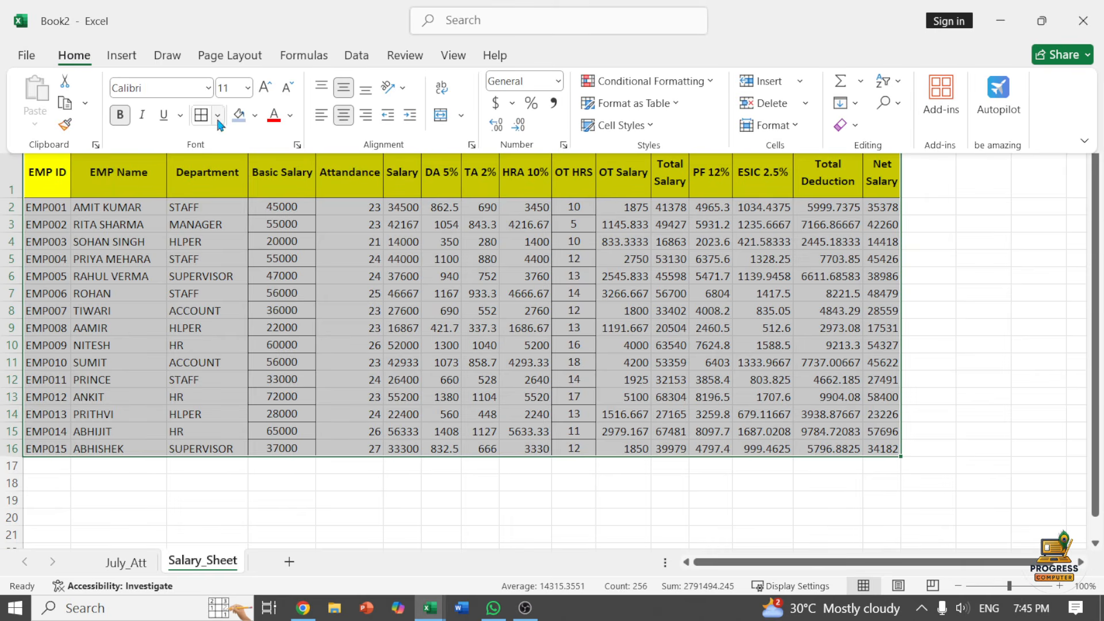
pyautogui.click(343, 118)
pyautogui.click(344, 118)
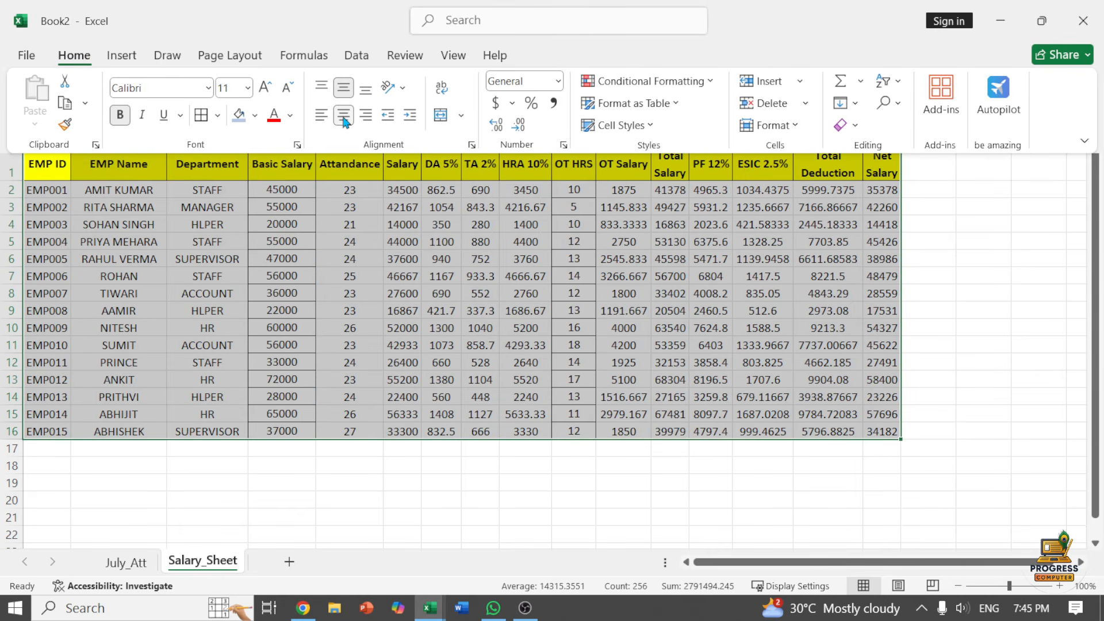
pyautogui.click(343, 87)
pyautogui.click(343, 87)
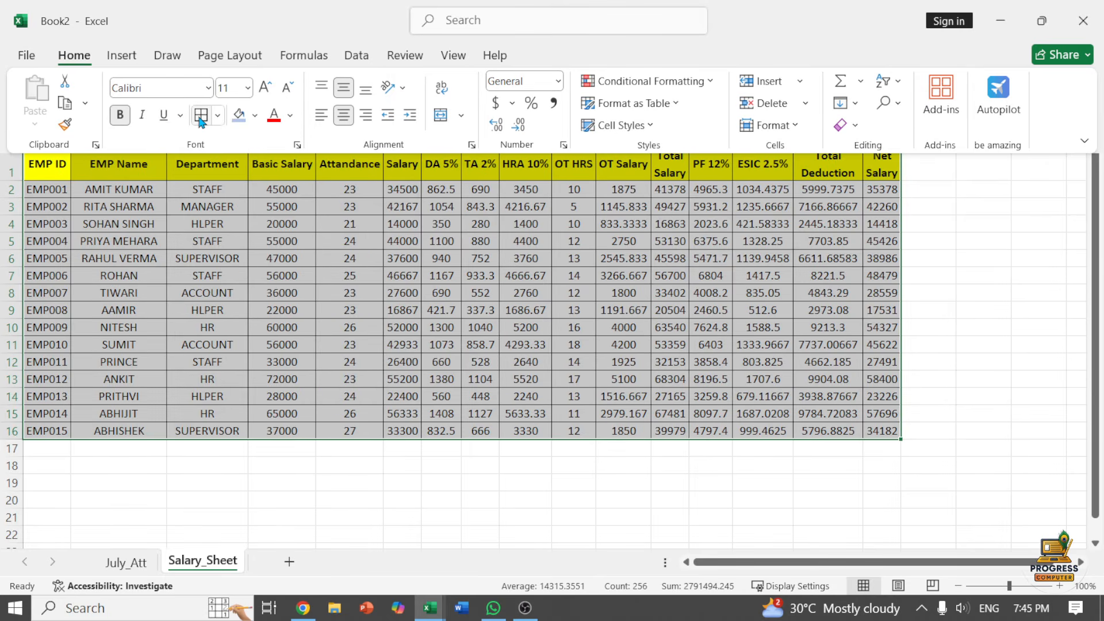
pyautogui.click(465, 240)
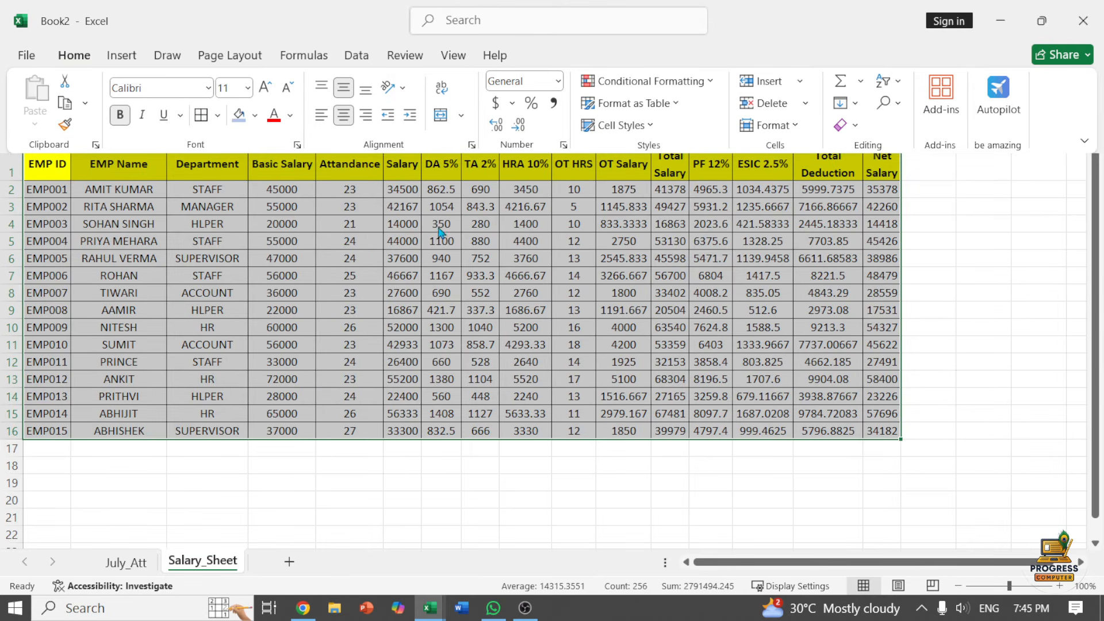
pyautogui.click(314, 208)
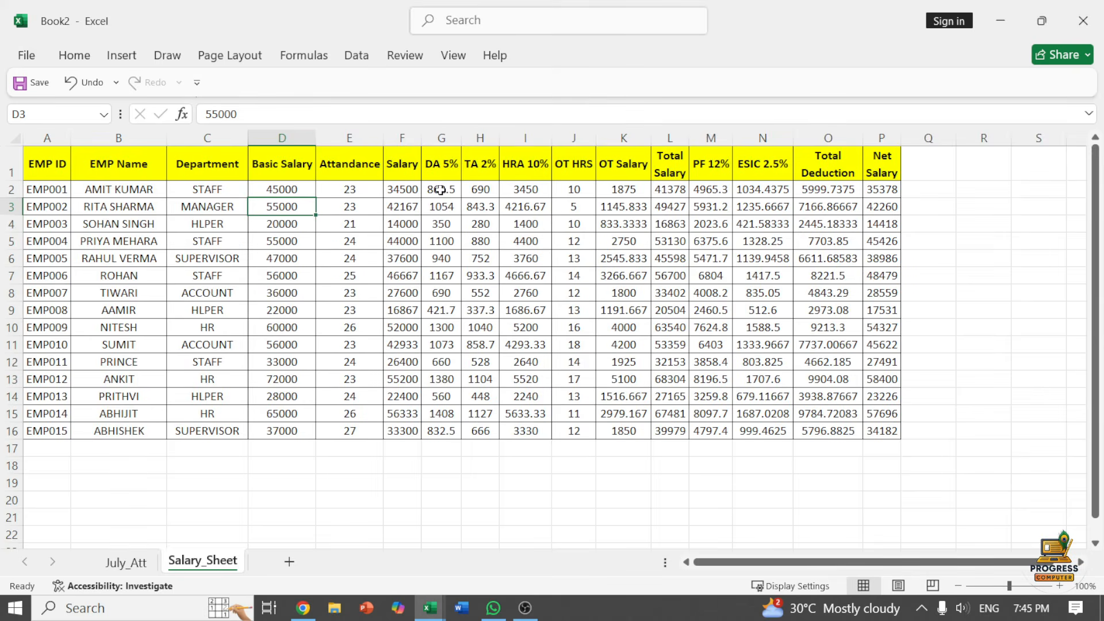
# Step: Format the DA, TA and HRA values in G2:I16 as numbers with two decimal places
pyautogui.moveTo(440, 190); pyautogui.dragTo(742, 397)
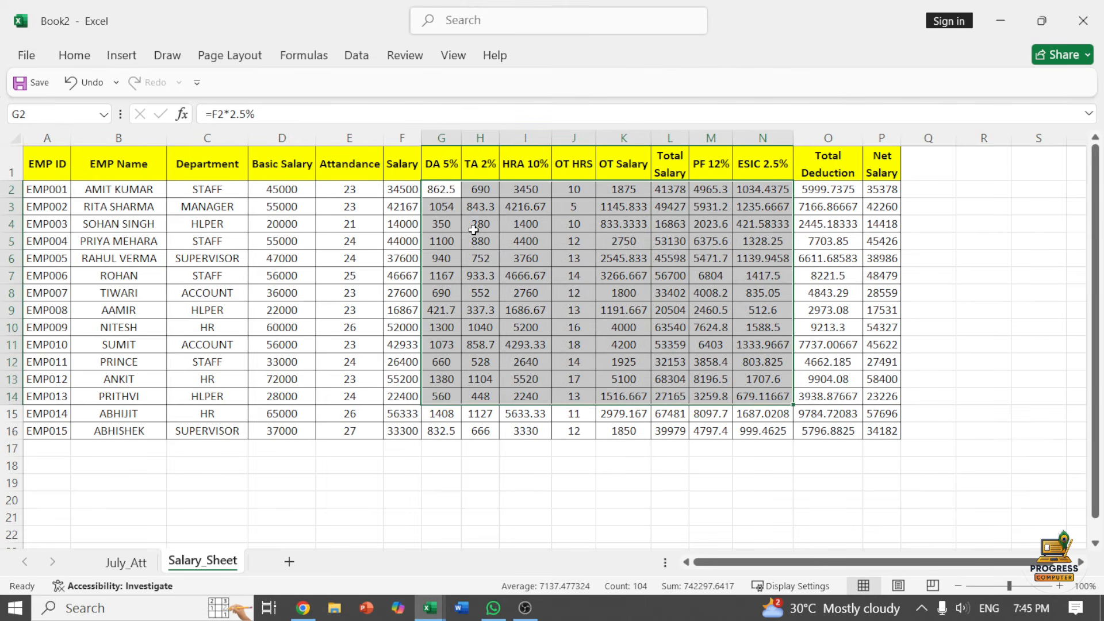
pyautogui.click(473, 230)
pyautogui.moveTo(437, 187); pyautogui.dragTo(547, 433)
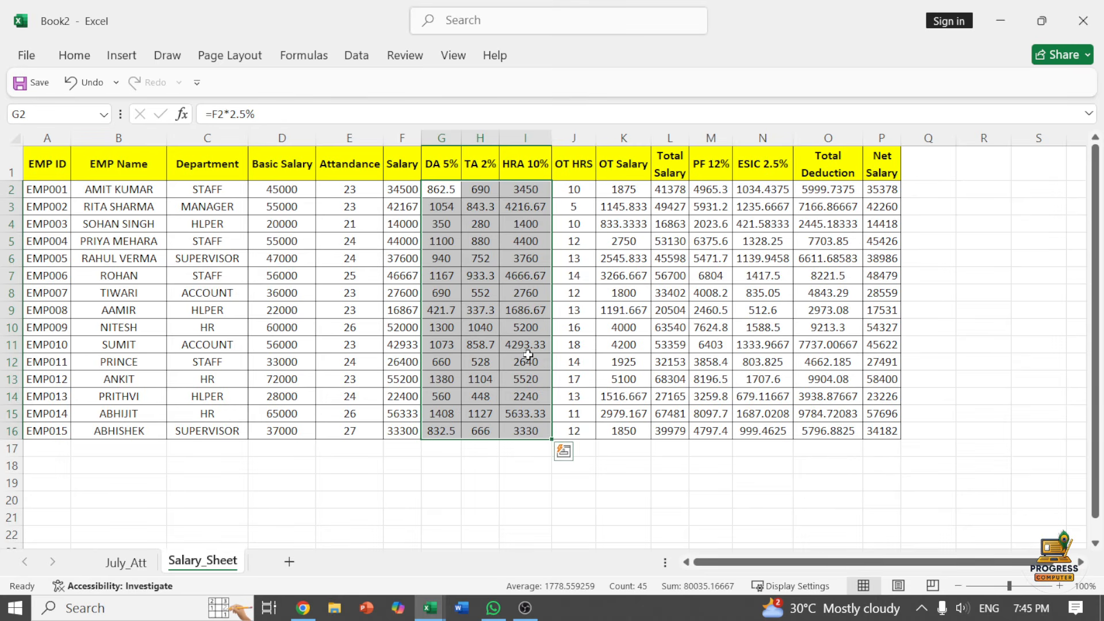
pyautogui.click(80, 58)
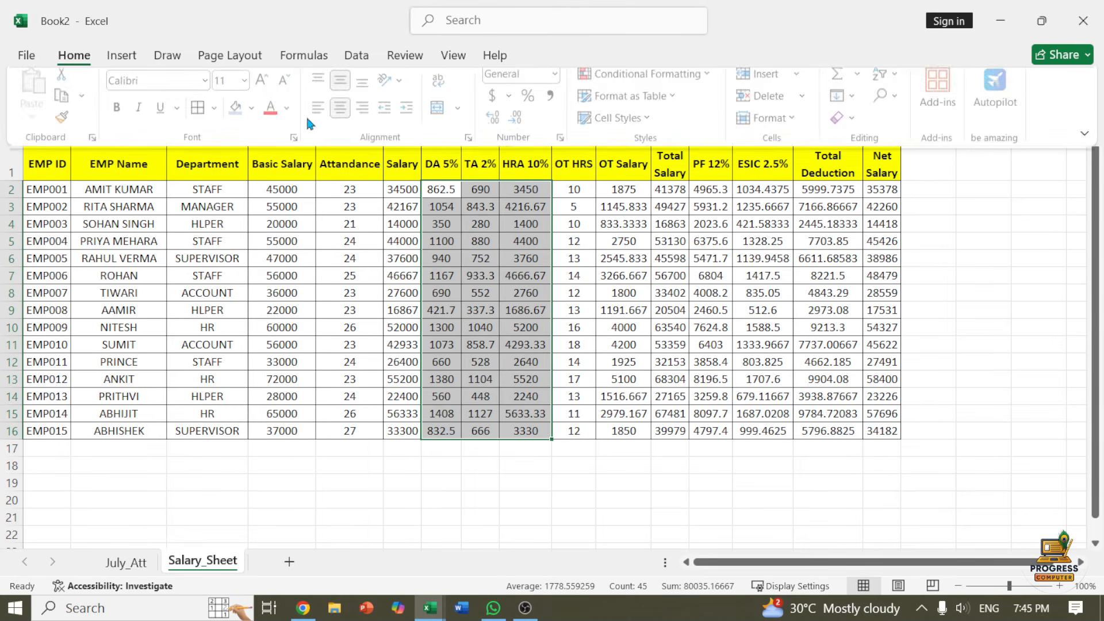
pyautogui.click(519, 130)
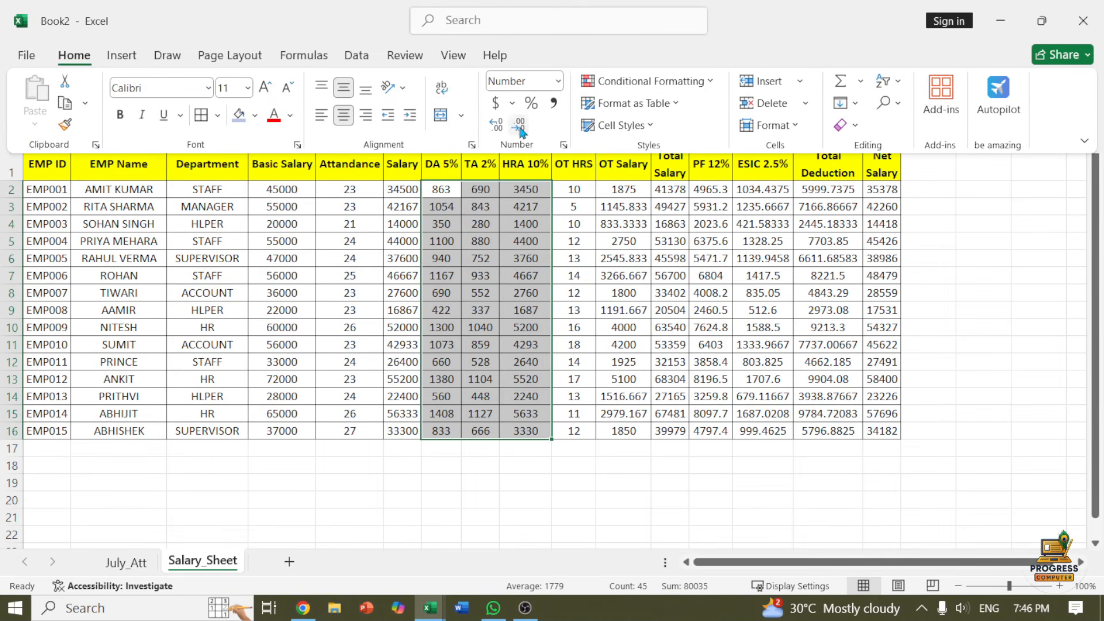
pyautogui.click(520, 130)
pyautogui.click(498, 129)
pyautogui.click(497, 129)
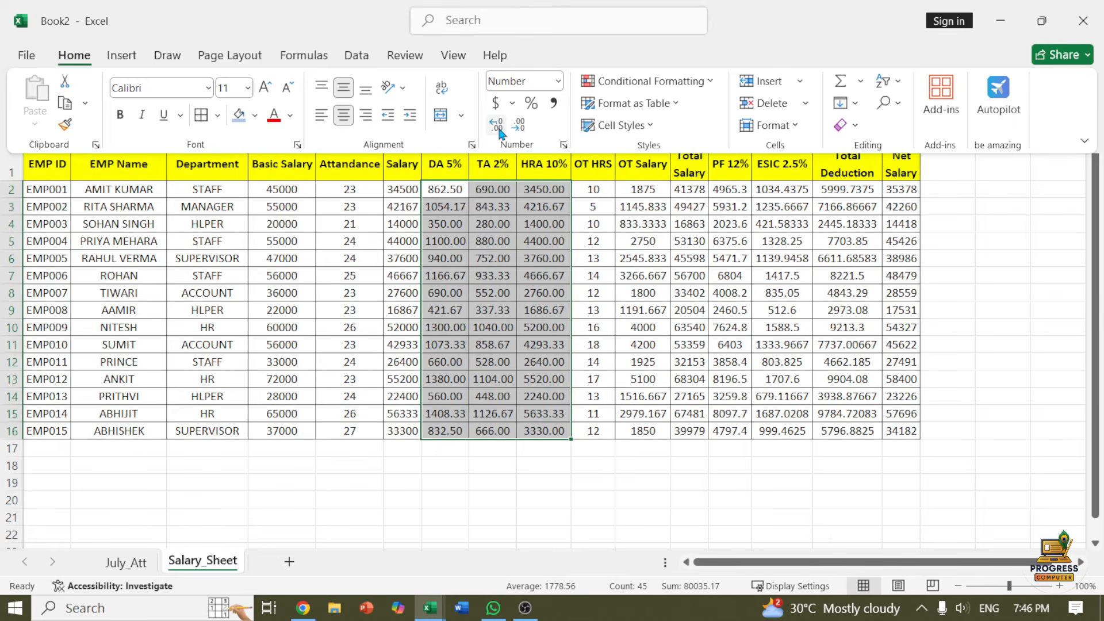
# Step: Format the OT Salary through Total Deduction values in K2:O16 as numbers with two decimal places
pyautogui.click(638, 191)
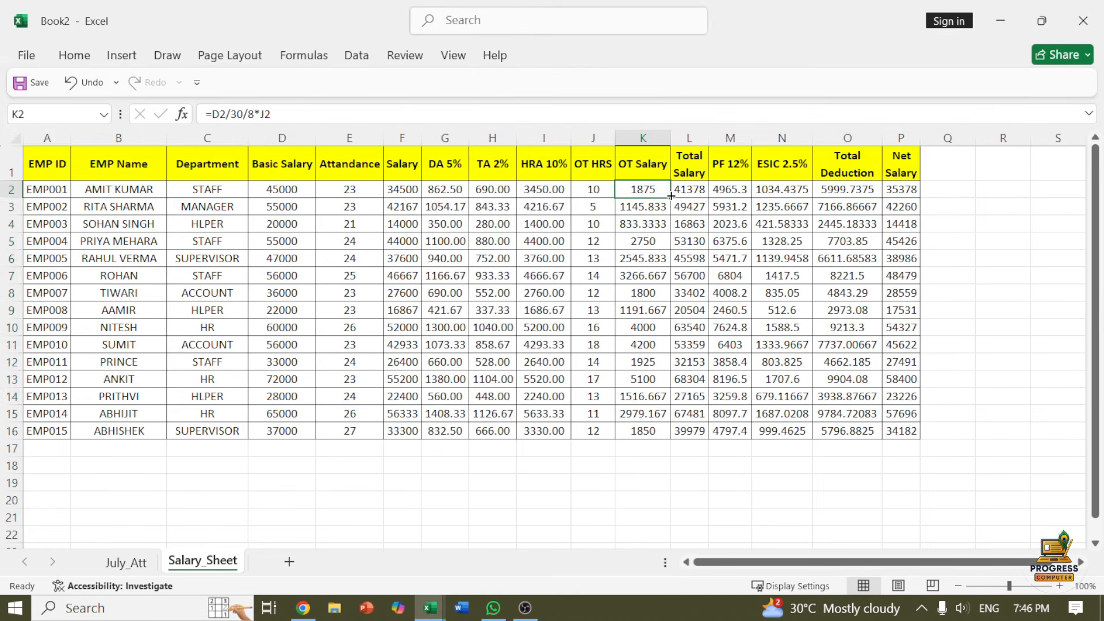
pyautogui.moveTo(647, 187); pyautogui.dragTo(870, 431)
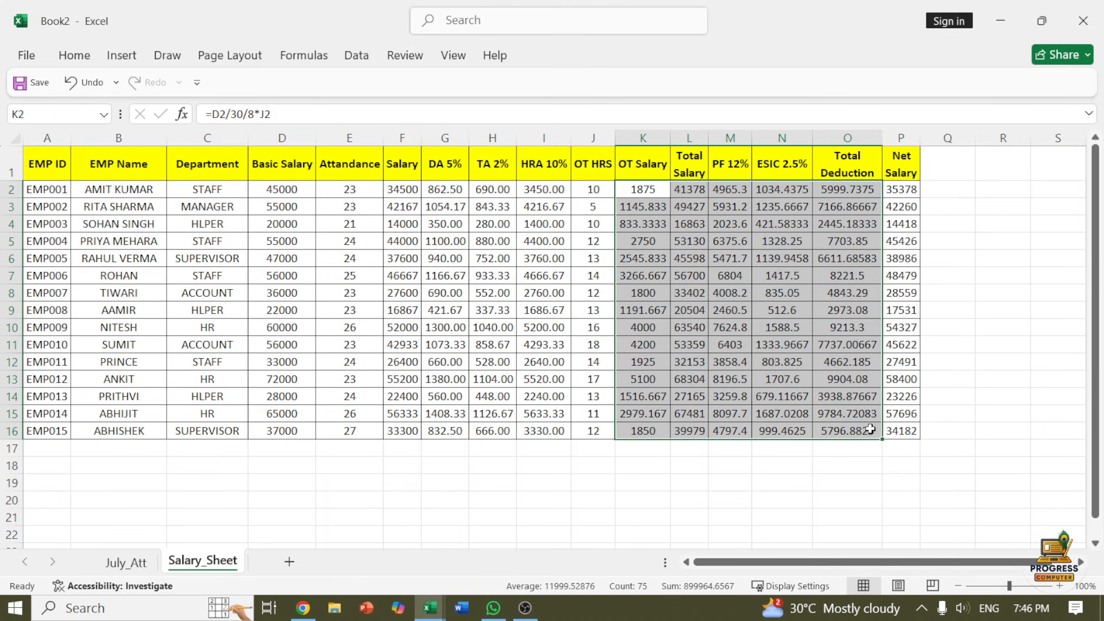
pyautogui.click(74, 56)
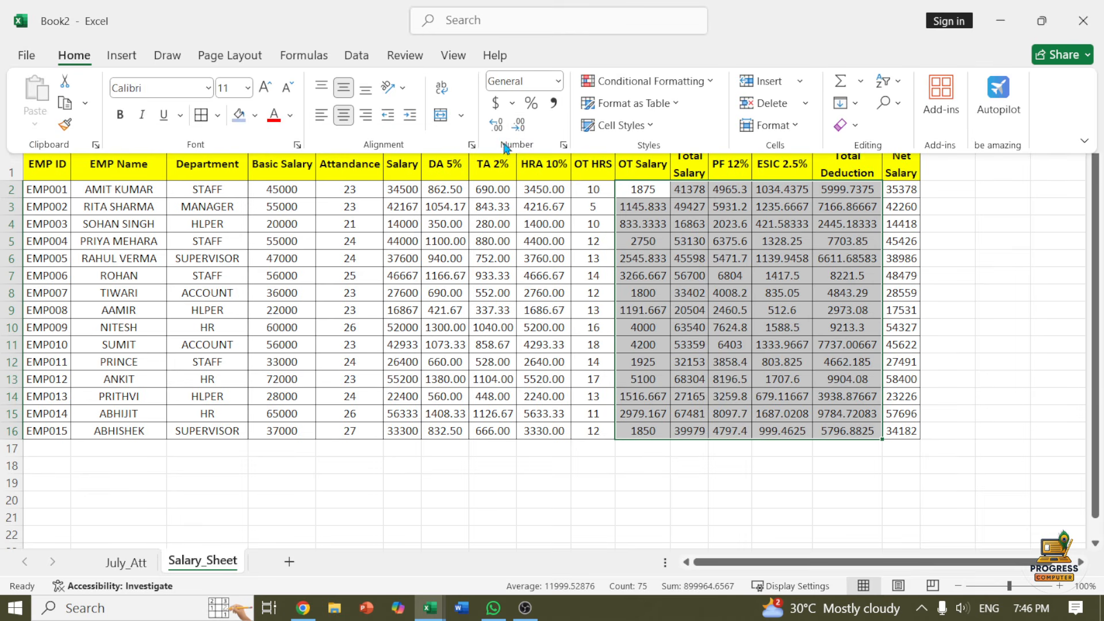
pyautogui.click(504, 128)
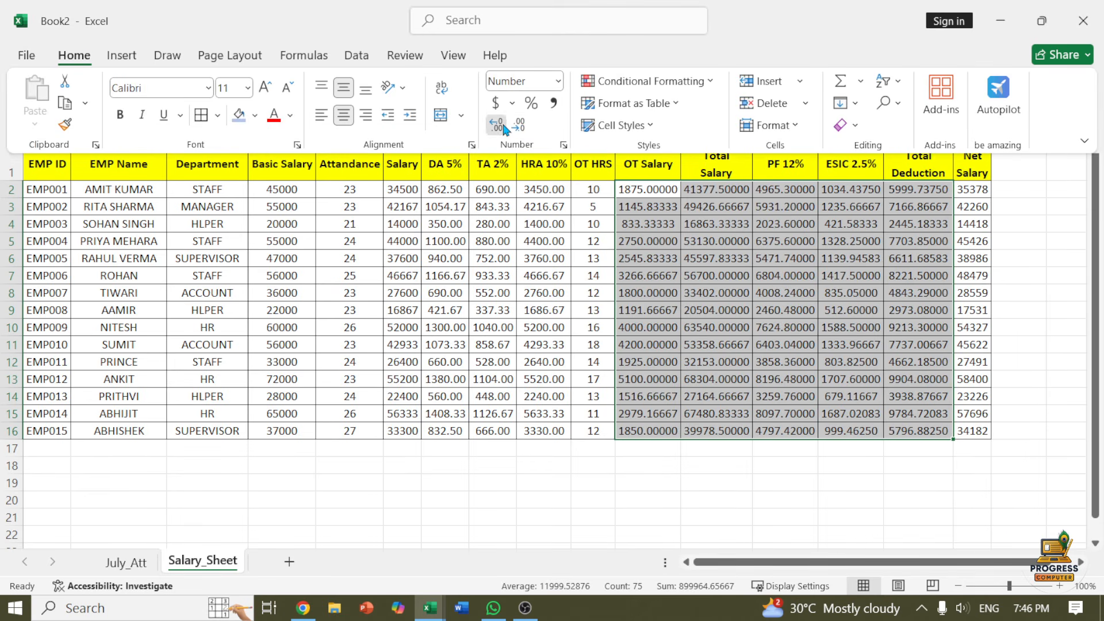
pyautogui.click(503, 127)
pyautogui.click(518, 128)
pyautogui.click(518, 128)
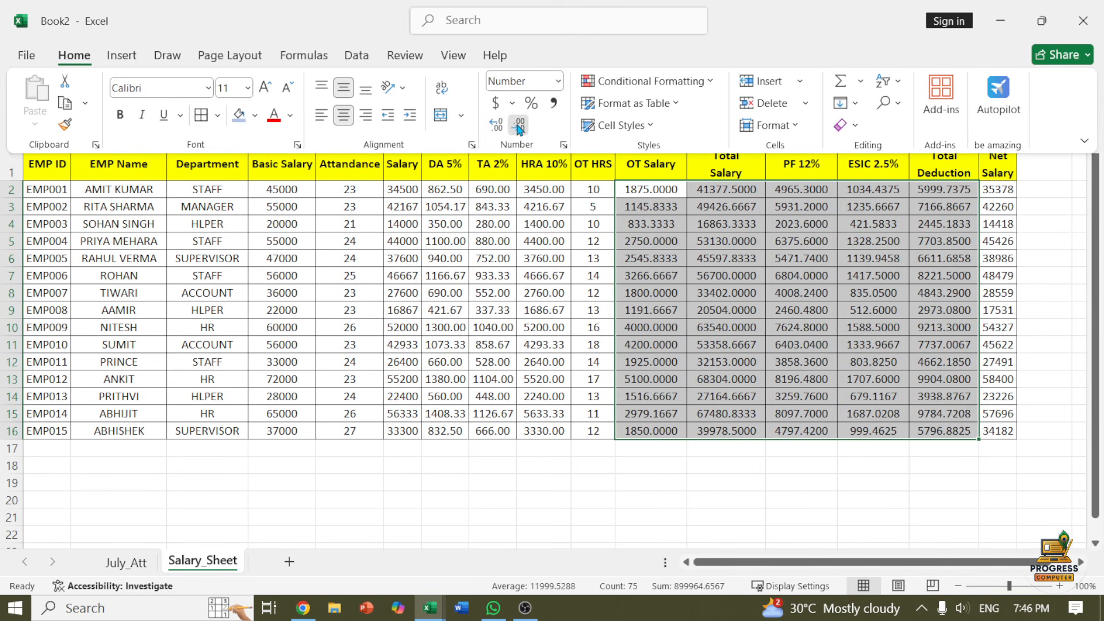
pyautogui.click(518, 128)
pyautogui.click(518, 128)
pyautogui.click(517, 128)
pyautogui.click(496, 125)
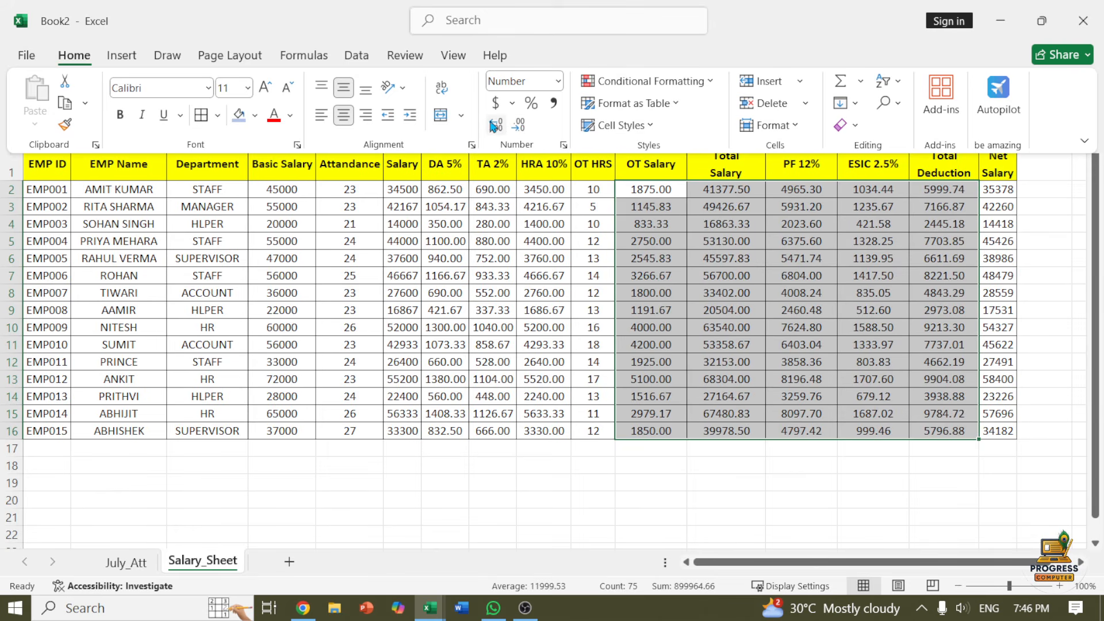
pyautogui.click(667, 245)
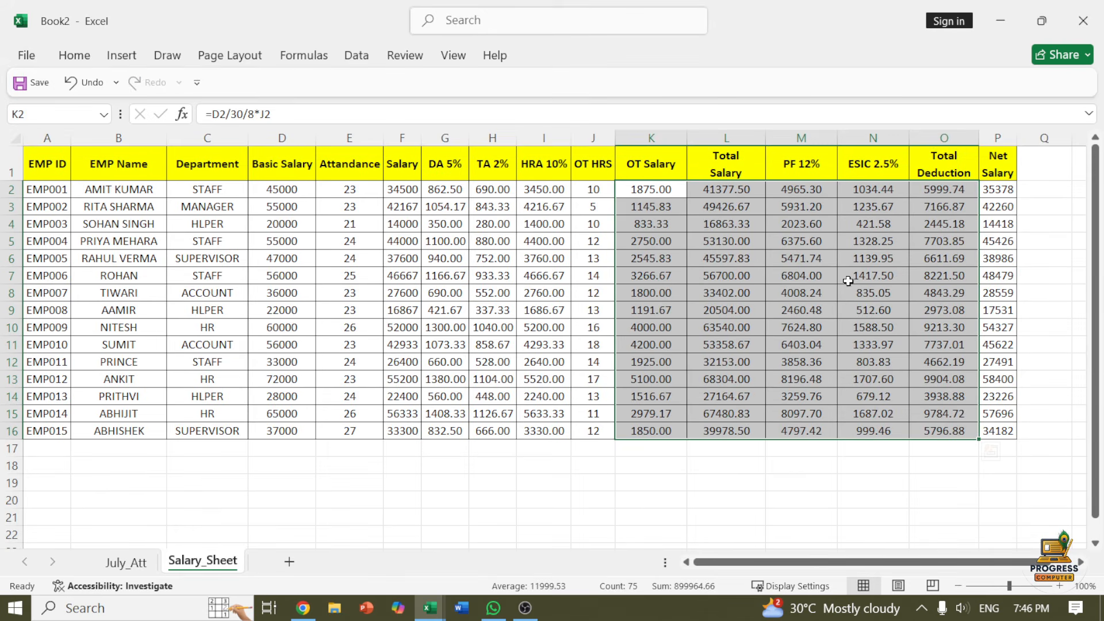
pyautogui.click(901, 289)
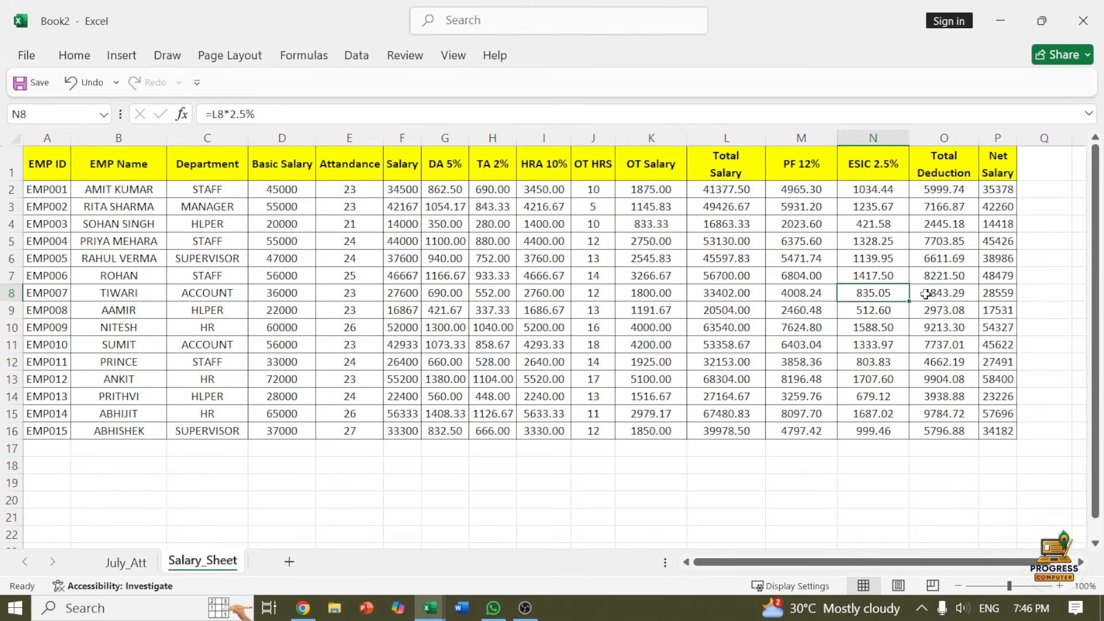
# Step: Insert a blank row above the salary table's headers and merge and centre A1:P1
pyautogui.click(11, 163)
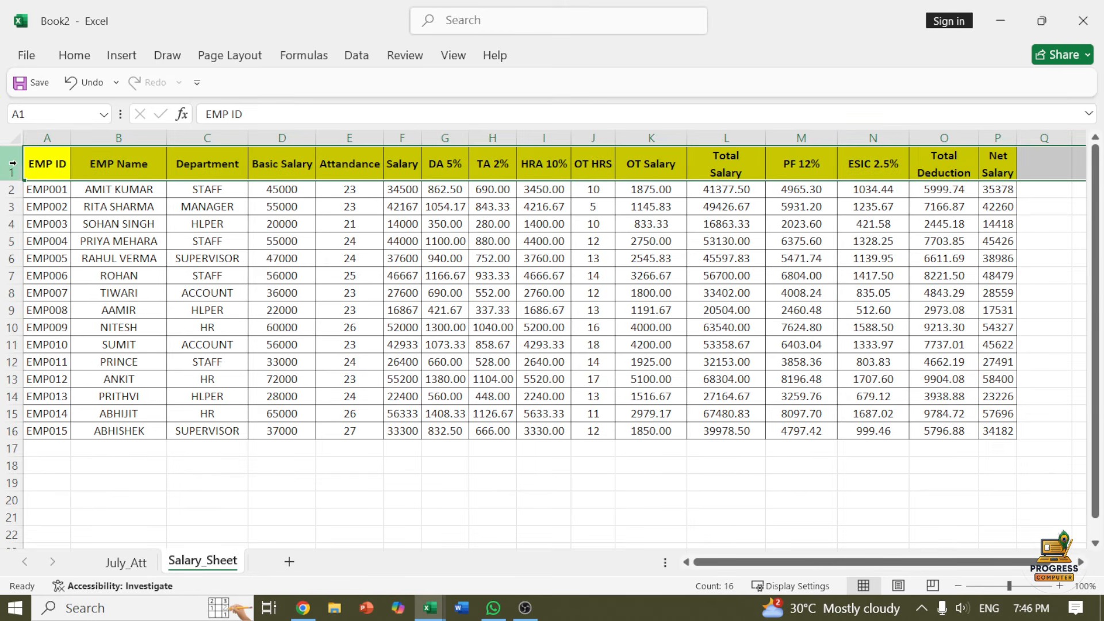
pyautogui.click(87, 53)
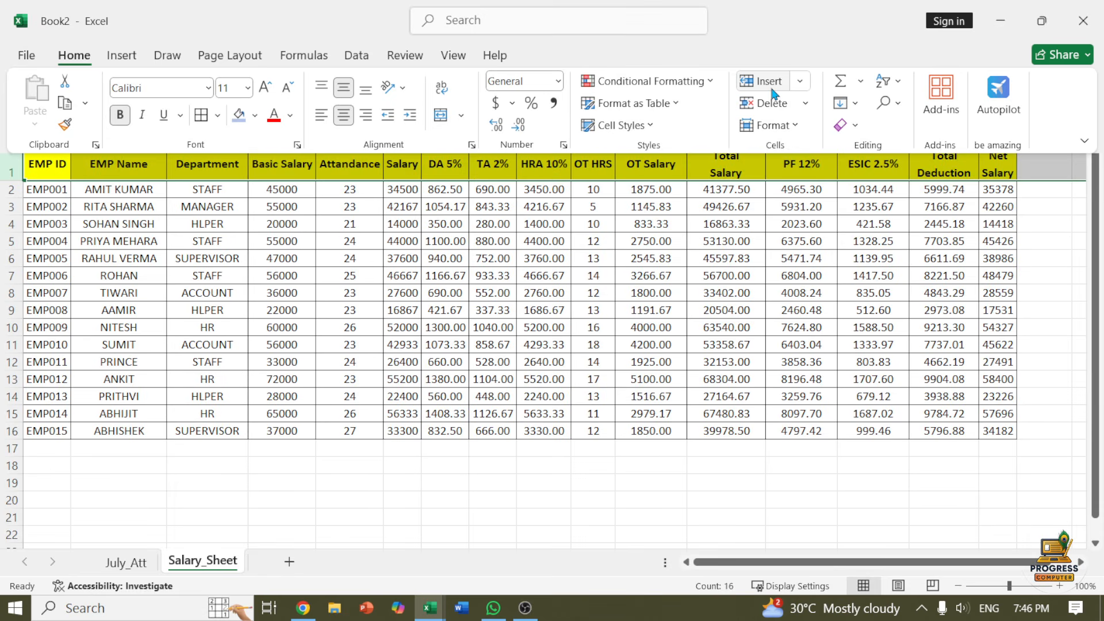
pyautogui.click(773, 92)
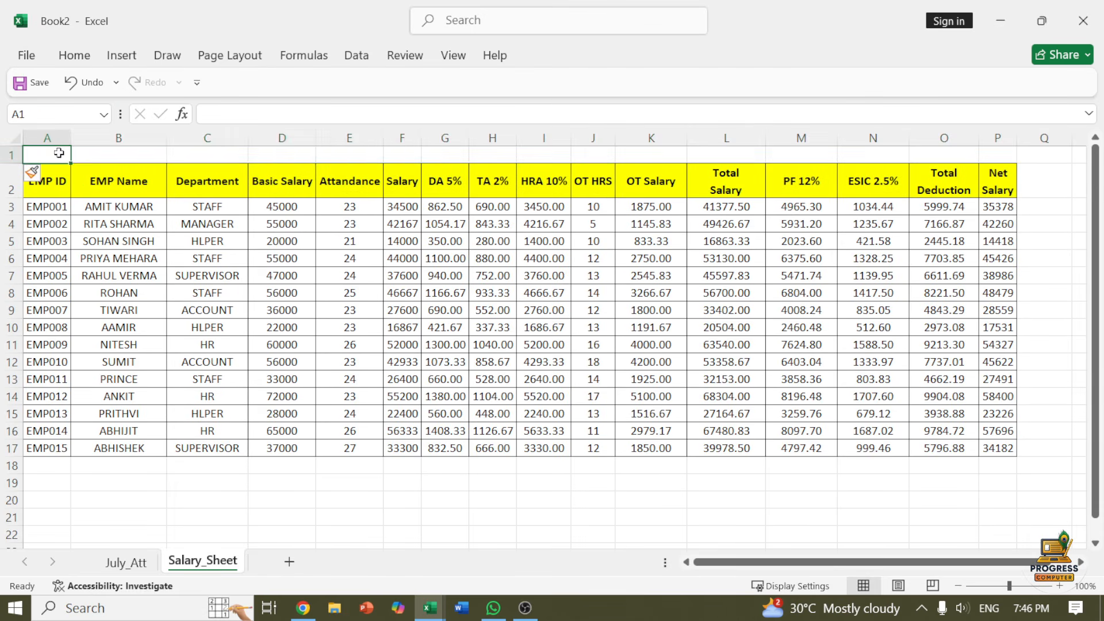
pyautogui.moveTo(58, 153); pyautogui.dragTo(993, 154)
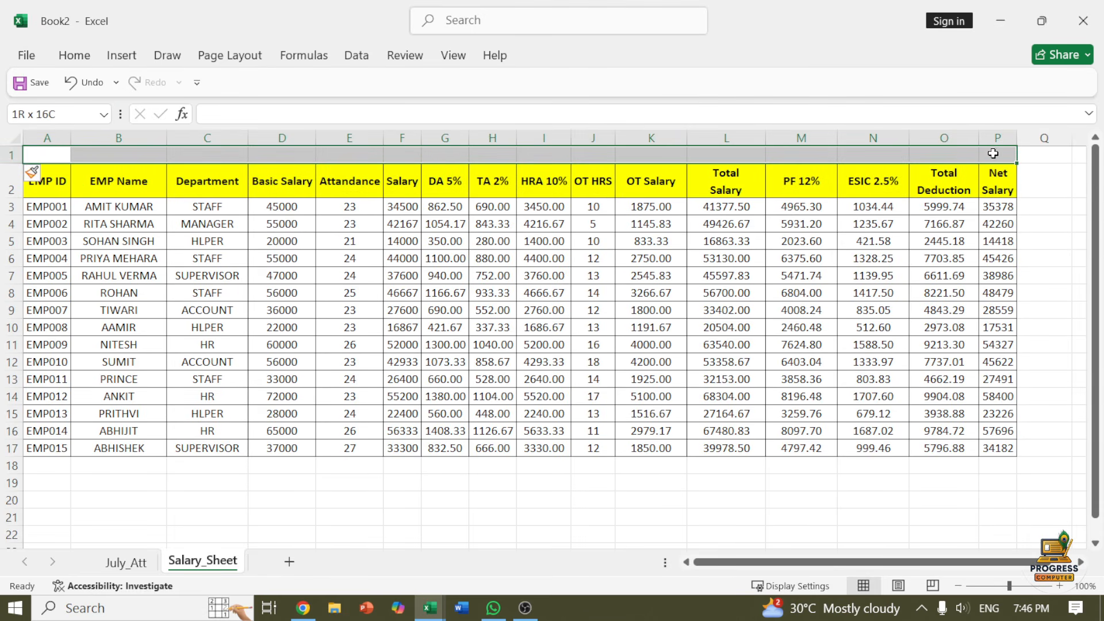
pyautogui.click(73, 55)
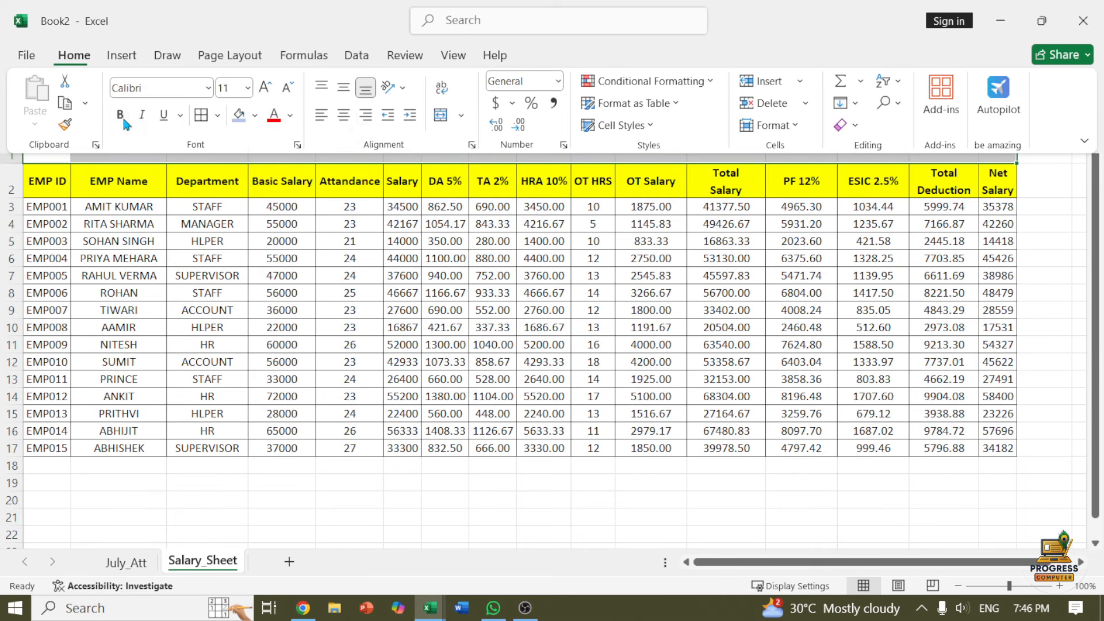
pyautogui.click(439, 118)
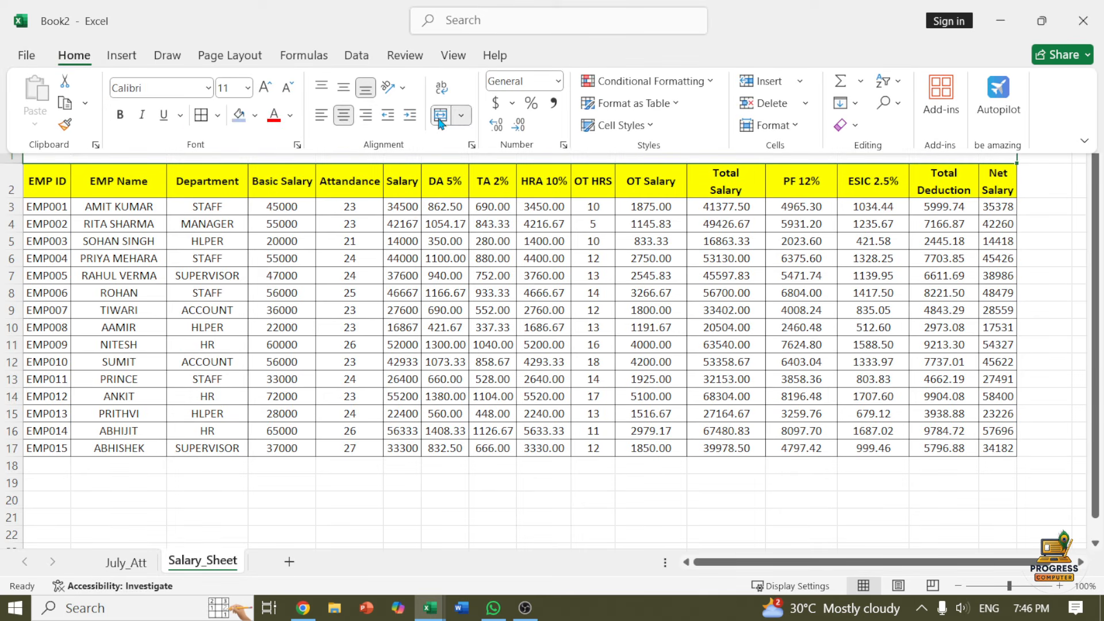
# Step: Enter a two-line title in the merged cell A1: "Salary Sheet" with "July Month 2025" below it
pyautogui.click(319, 150)
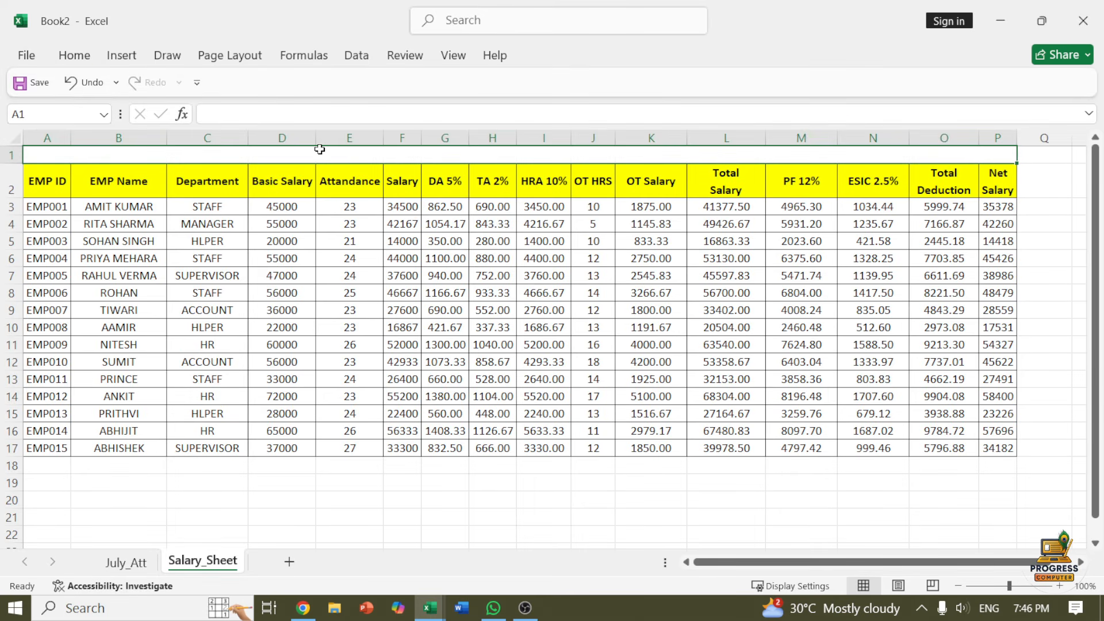
pyautogui.write('S')
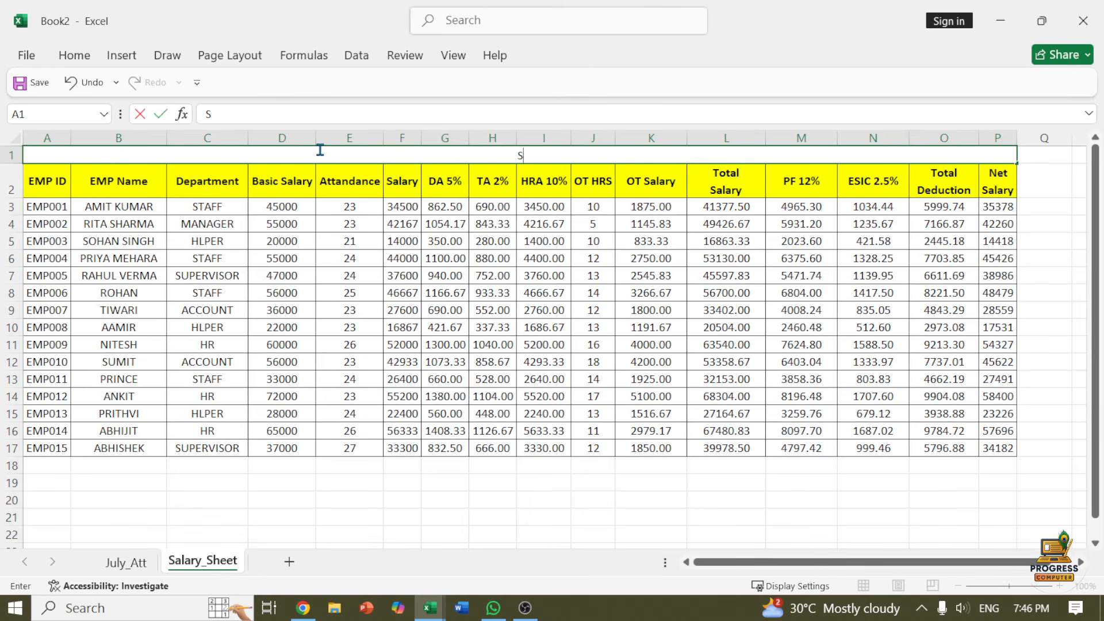
pyautogui.write('alary Sheet')
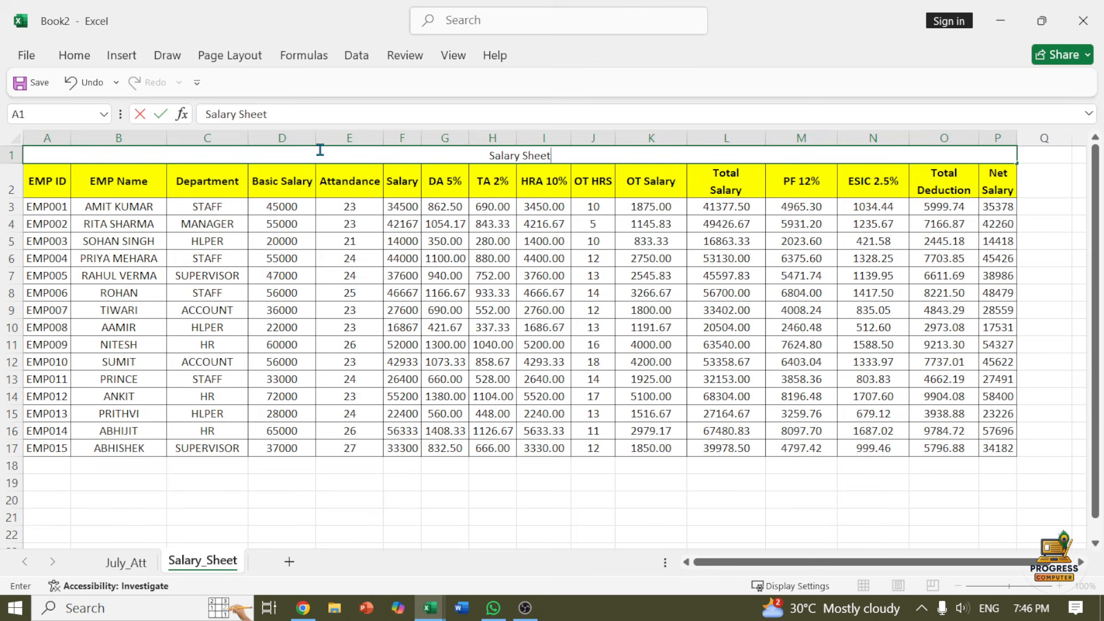
pyautogui.hotkey('alt', 'Return')
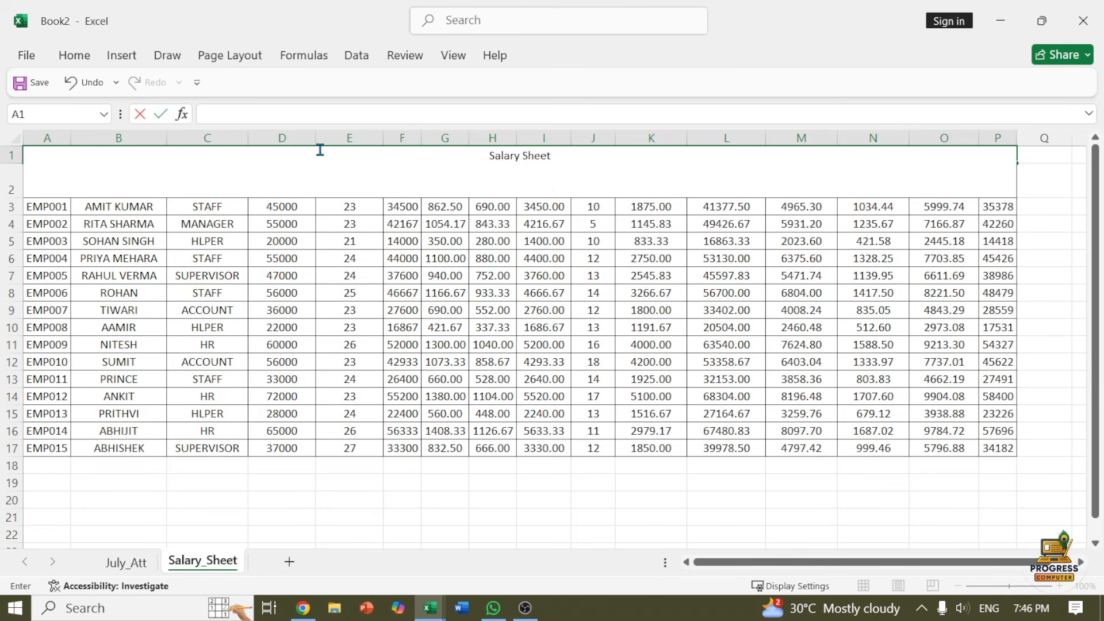
pyautogui.write('July Month 2025')
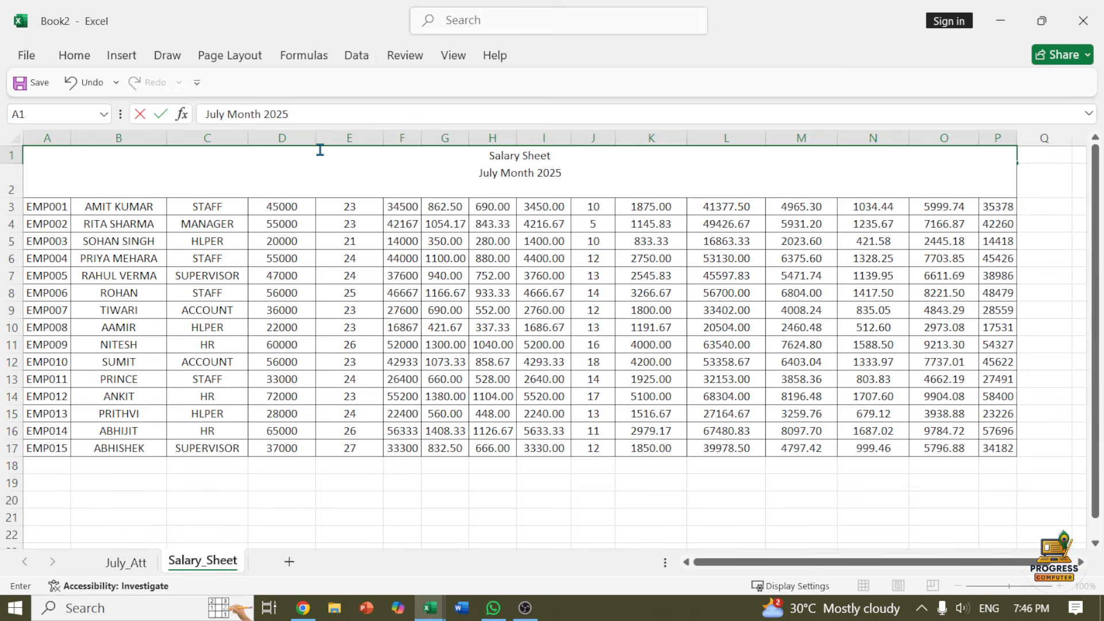
pyautogui.press('Return')
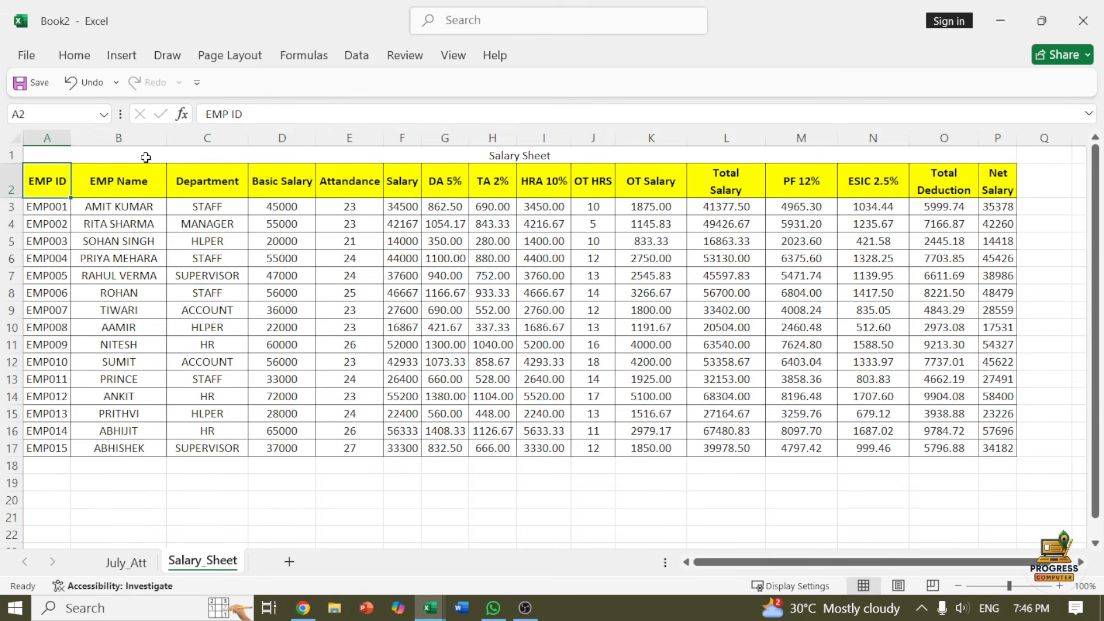
# Step: Make row 1 taller to show both title lines and centre the title horizontally and vertically
pyautogui.moveTo(17, 164); pyautogui.dragTo(25, 191)
pyautogui.click(59, 172)
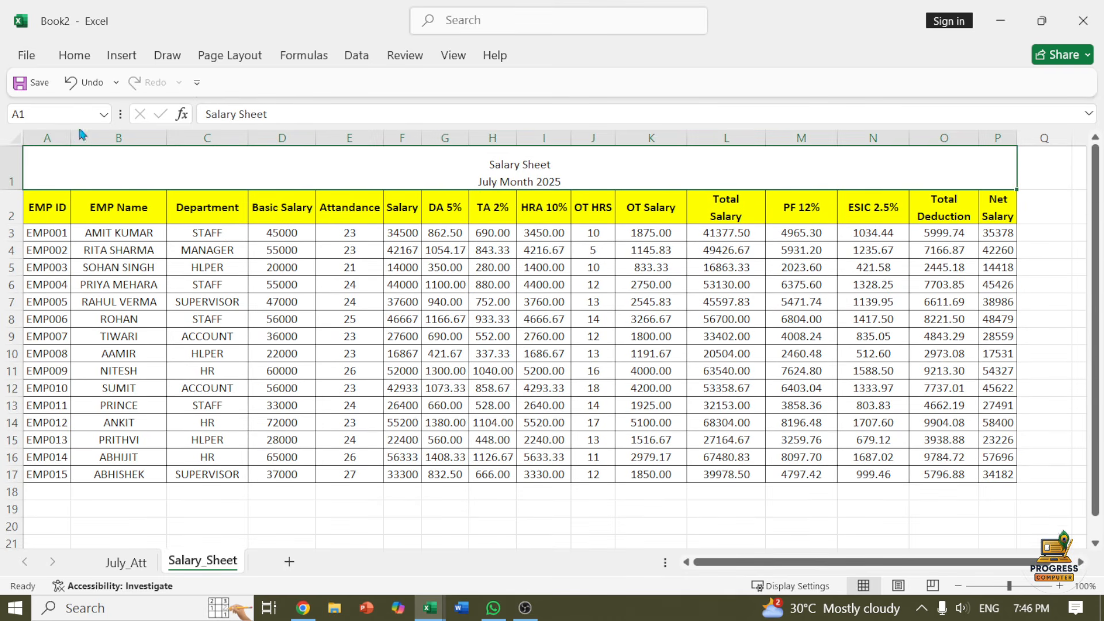
pyautogui.click(75, 55)
pyautogui.click(343, 117)
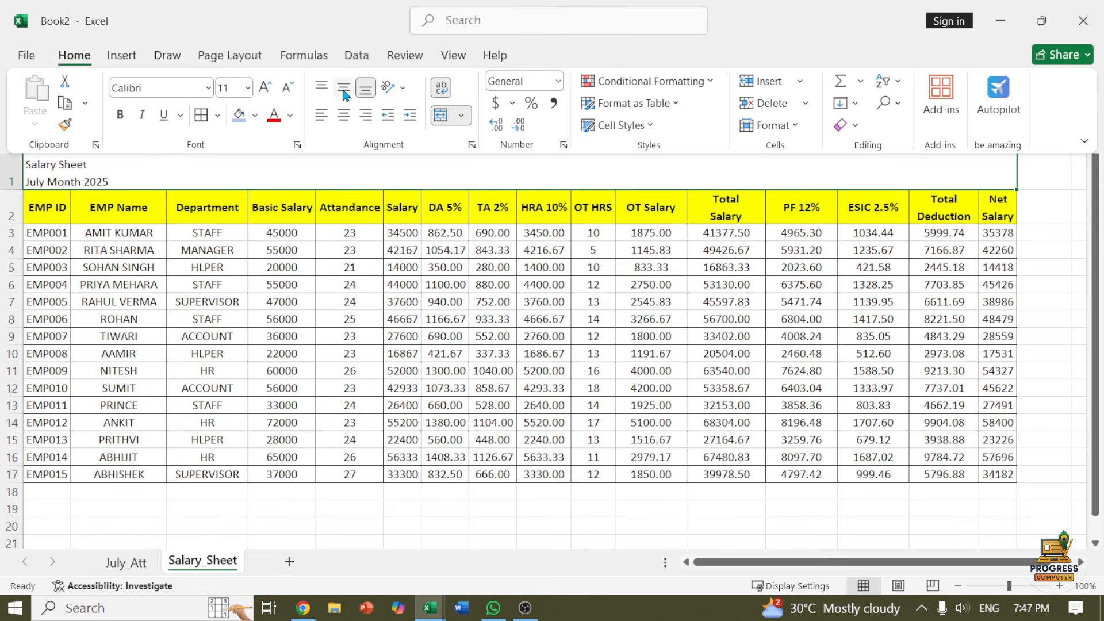
pyautogui.click(344, 89)
pyautogui.click(344, 115)
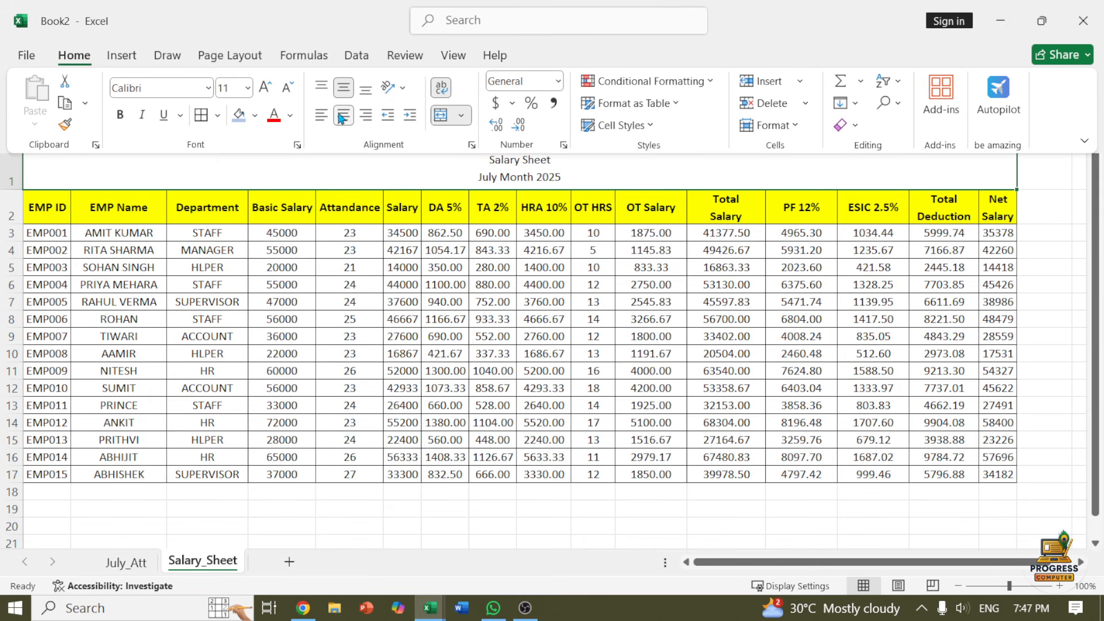
# Step: Format the salary sheet title as bold at font size 18 with a gold fill
pyautogui.click(264, 89)
pyautogui.click(263, 89)
pyautogui.click(263, 89)
pyautogui.click(263, 89)
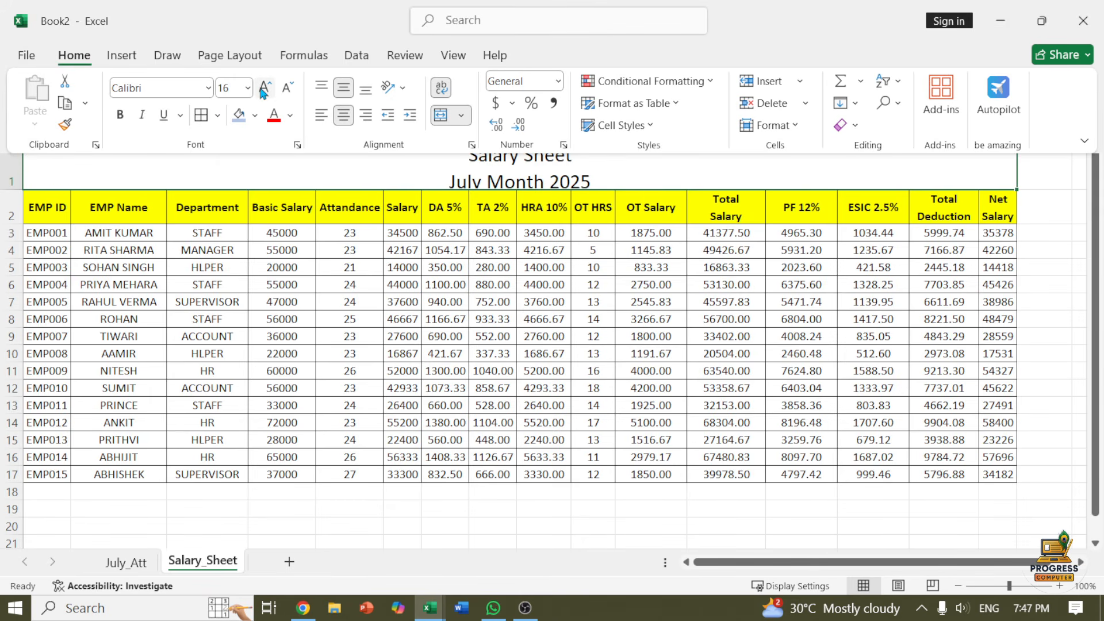
pyautogui.click(127, 117)
pyautogui.click(255, 116)
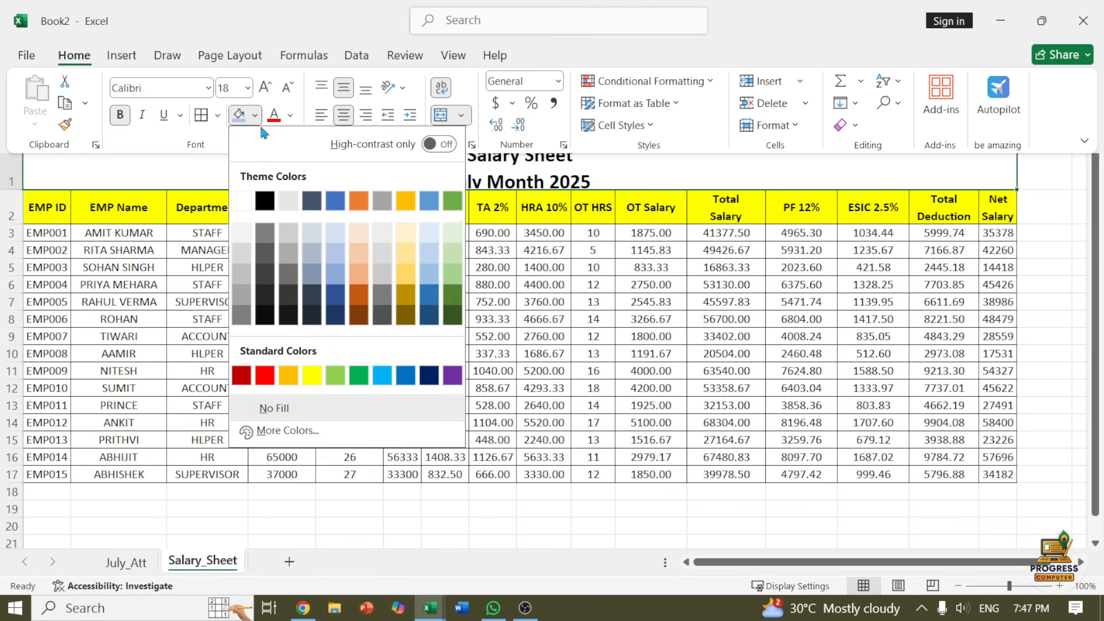
pyautogui.click(406, 200)
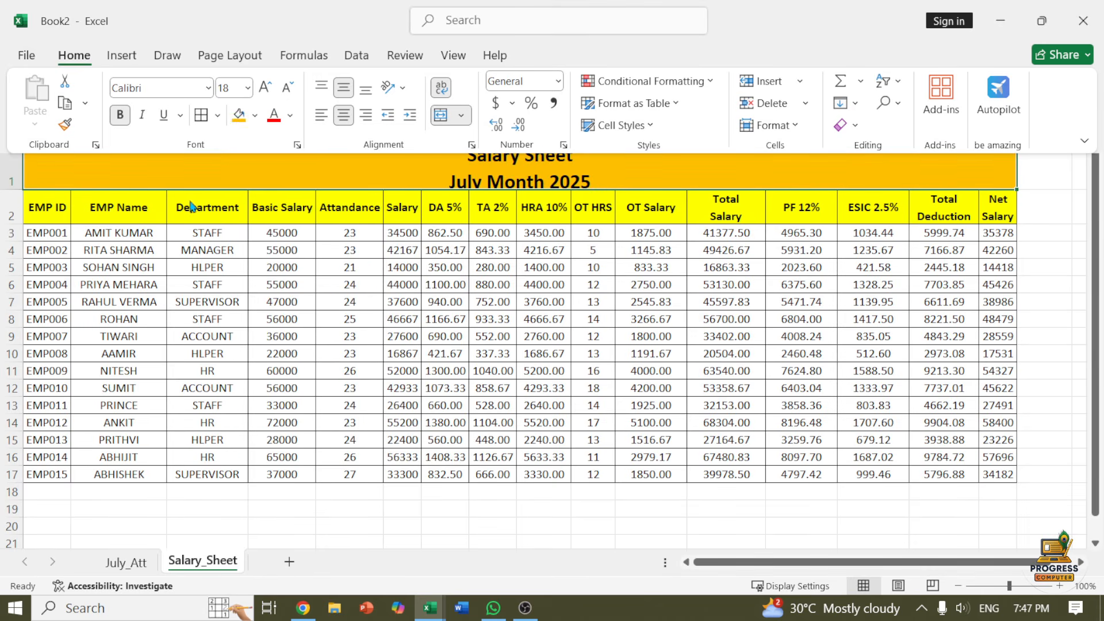
# Step: Increase the height of row 1 further so the enlarged two-line title fits
pyautogui.click(19, 191)
pyautogui.moveTo(21, 189); pyautogui.dragTo(21, 199)
pyautogui.click(339, 290)
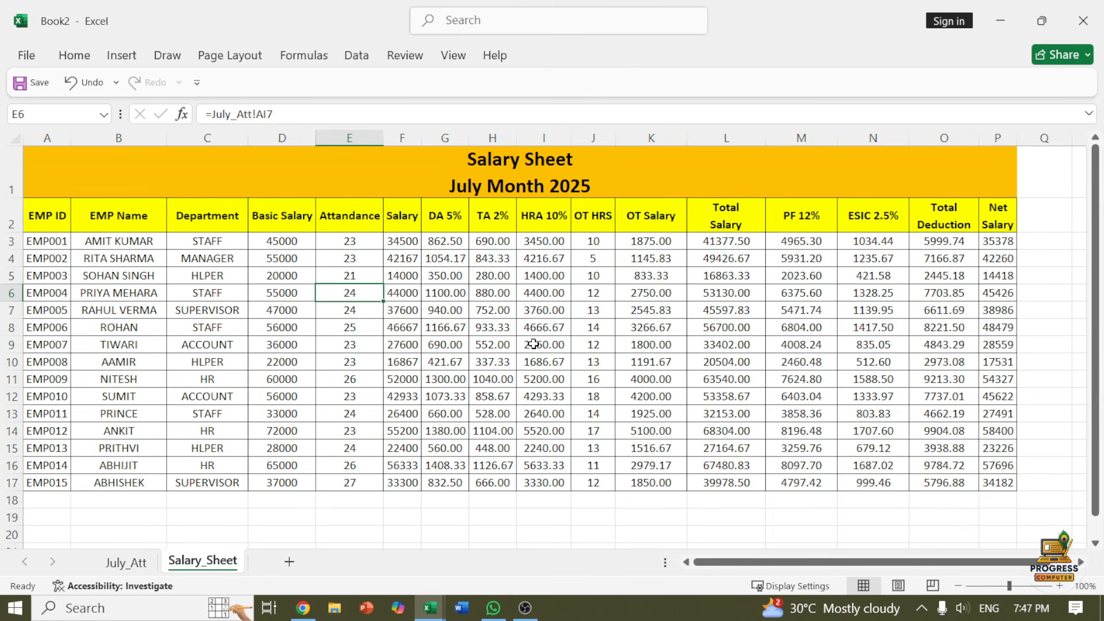
# Step: Review the formatted Salary_Sheet and the attendance grid on the July_Att sheet
pyautogui.click(598, 332)
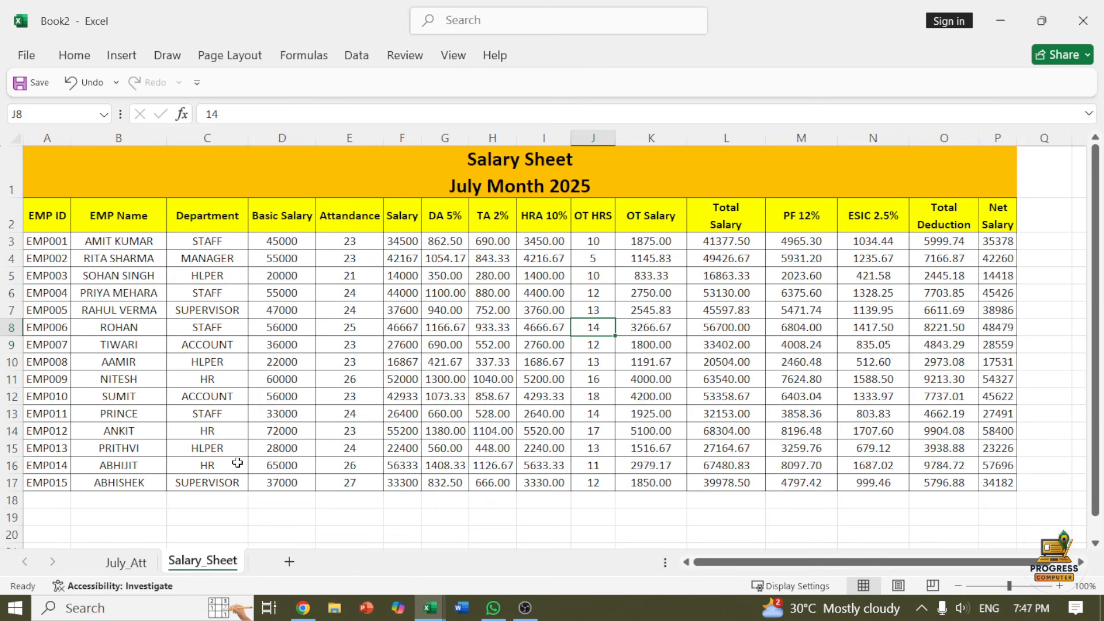
pyautogui.click(127, 562)
pyautogui.click(271, 418)
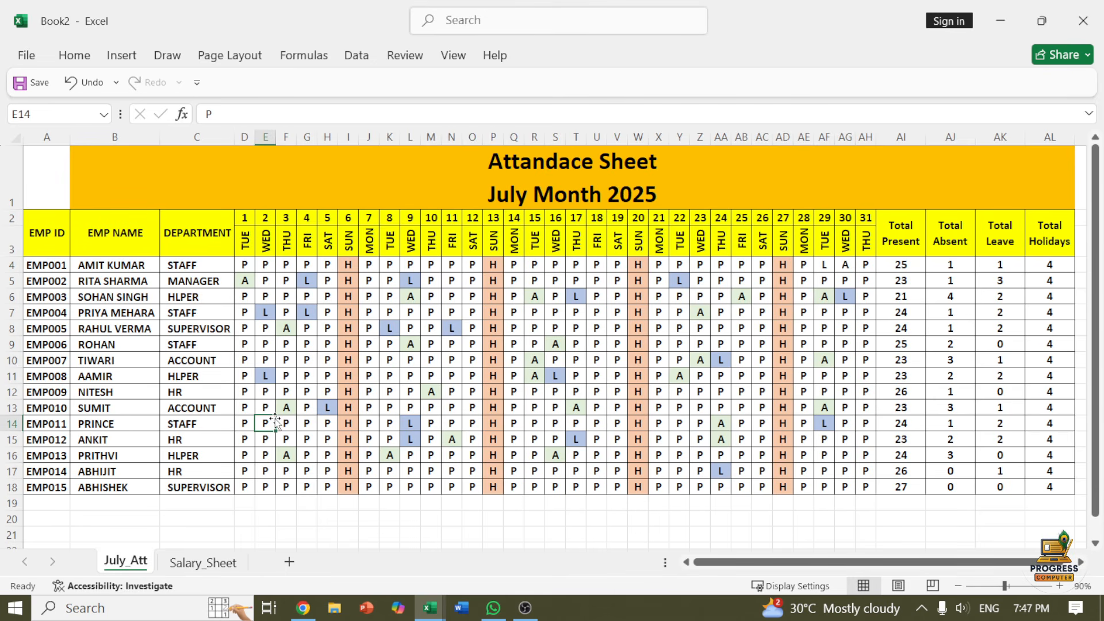
pyautogui.click(572, 361)
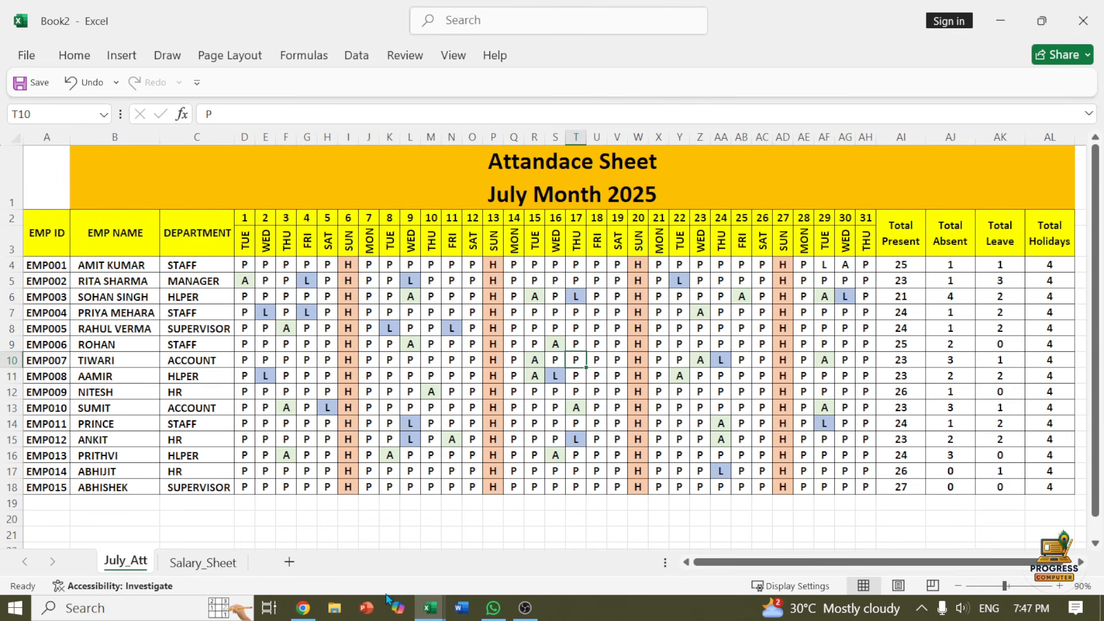
# Step: Switch to the Attandance & Salary Sheet workbook and examine the formula row on JUL_SALARY and the attendance grid on JULY_ATT
pyautogui.moveTo(430, 610)
pyautogui.click(406, 565)
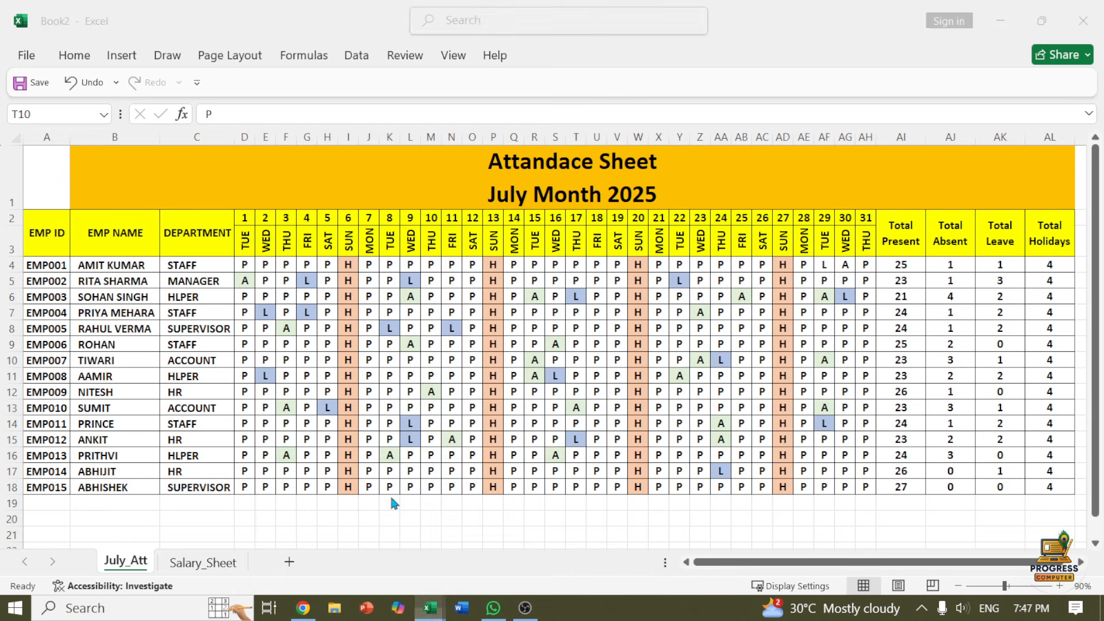
pyautogui.click(874, 255)
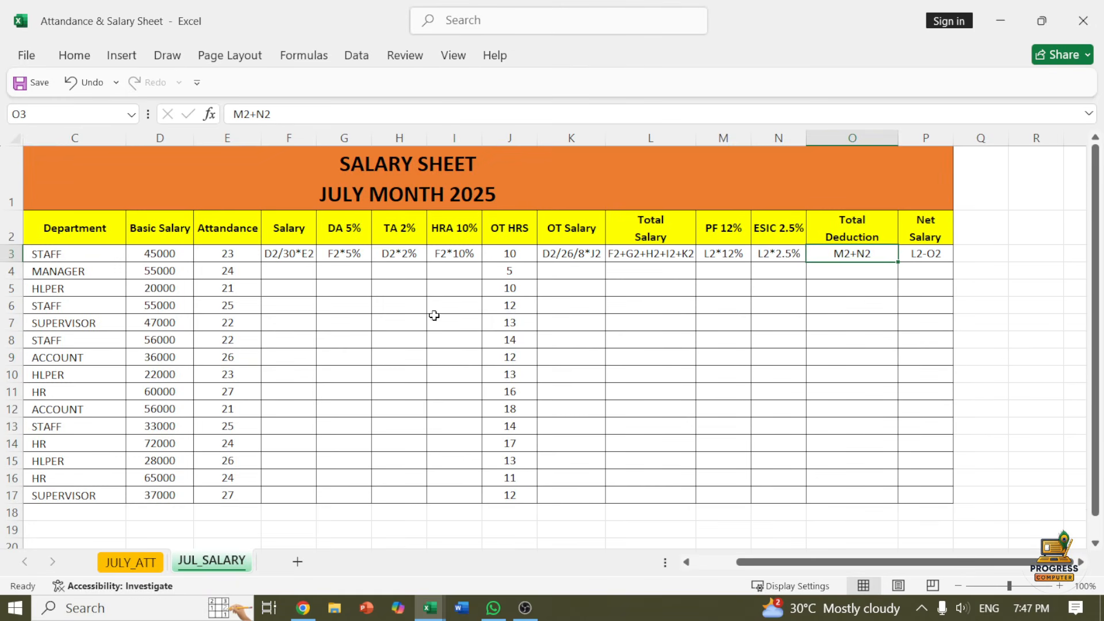
pyautogui.moveTo(291, 253); pyautogui.dragTo(878, 252)
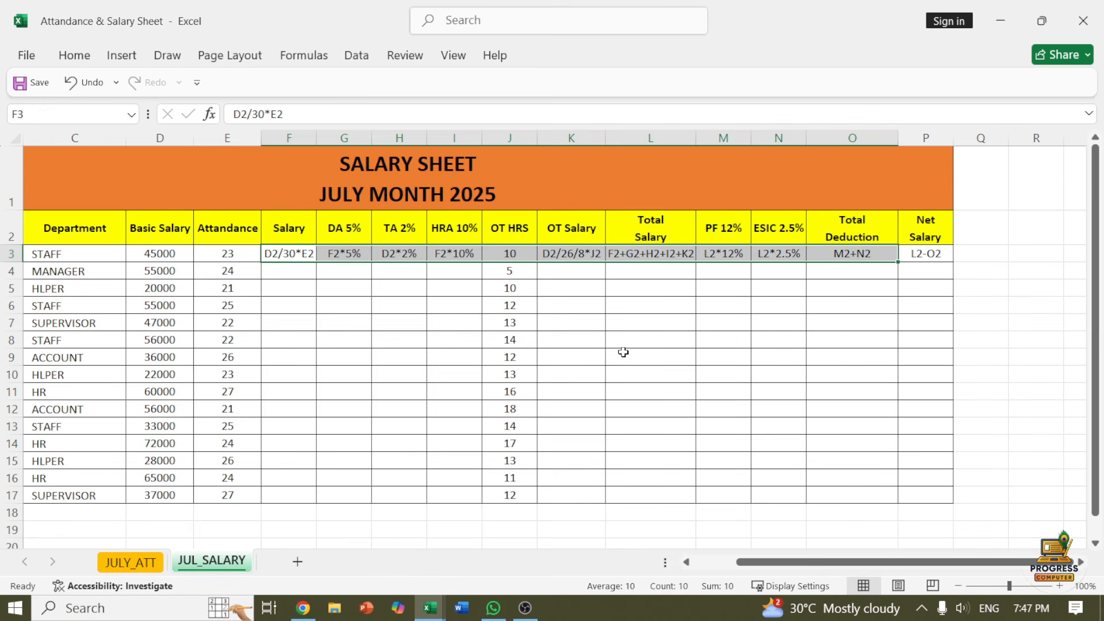
pyautogui.click(131, 562)
pyautogui.click(195, 345)
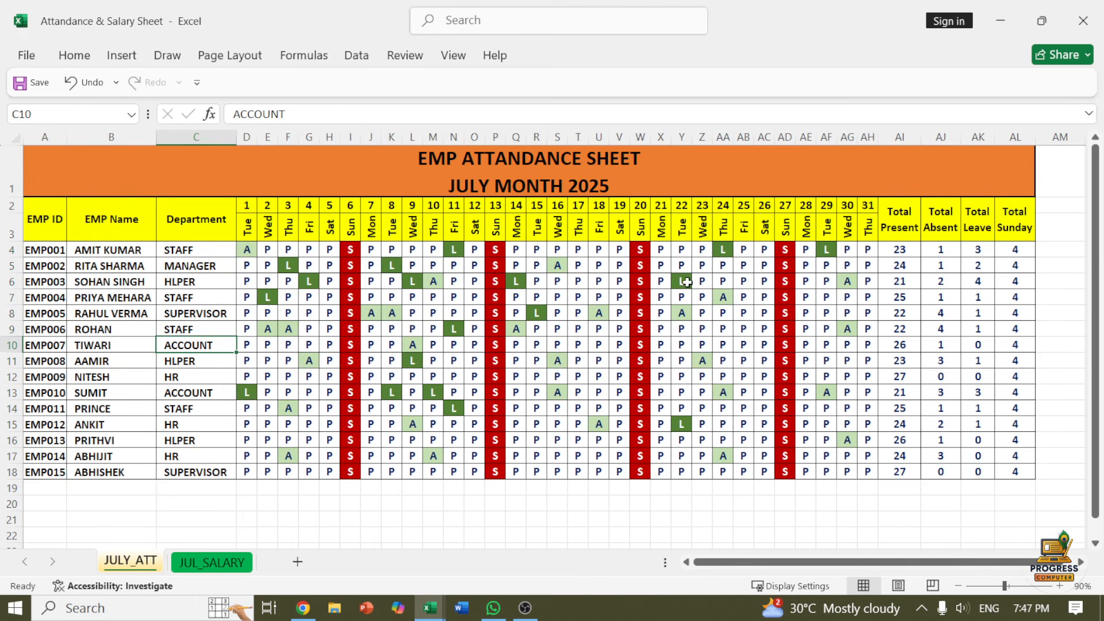
pyautogui.click(268, 297)
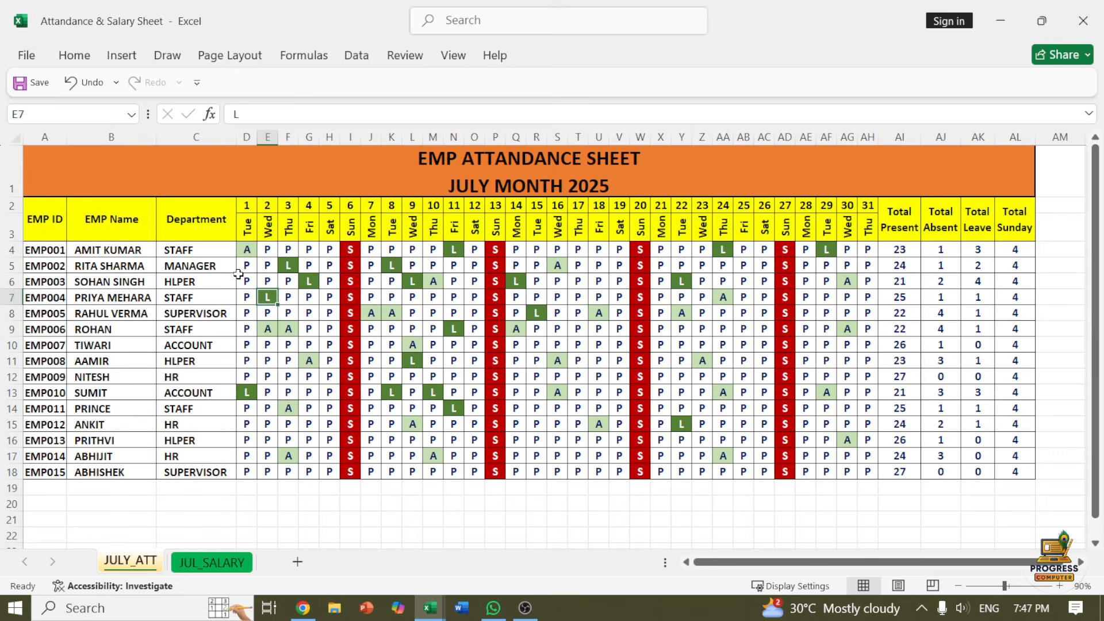
pyautogui.click(246, 251)
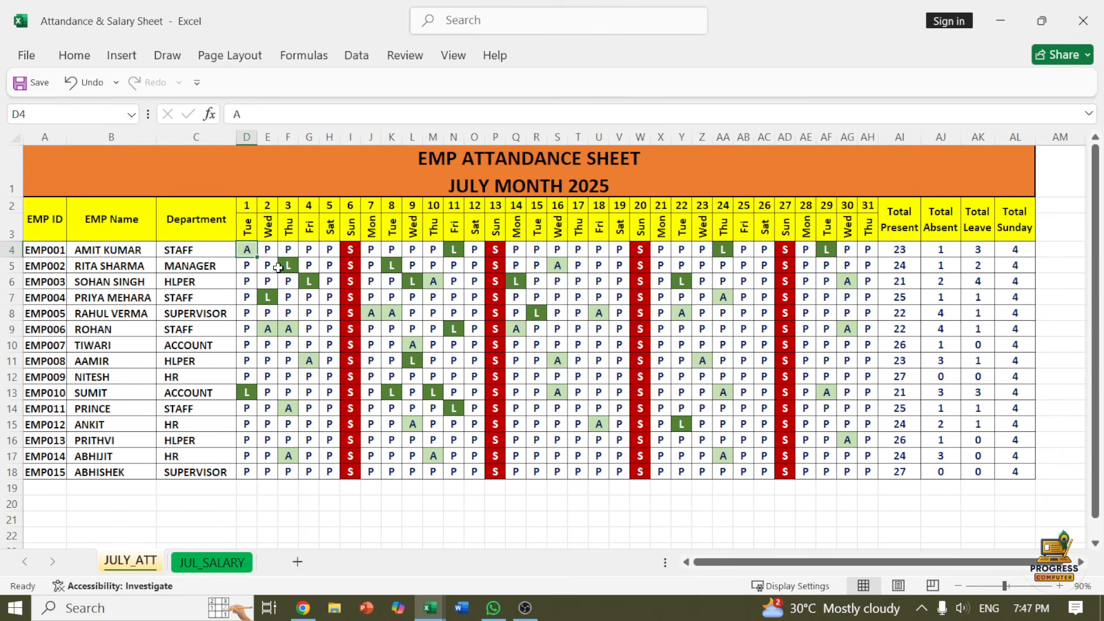
pyautogui.click(483, 307)
pyautogui.moveTo(251, 250); pyautogui.dragTo(702, 361)
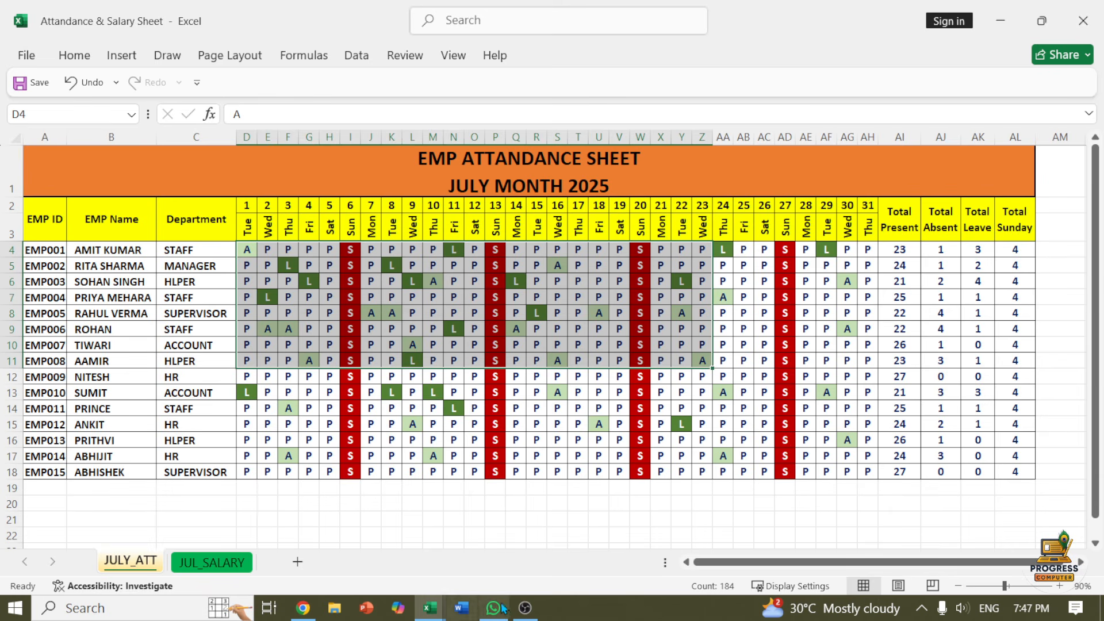
# Step: Return to the Book2 workbook and look over the first employee's net salary on Salary_Sheet and daily attendance on July_Att
pyautogui.moveTo(430, 607)
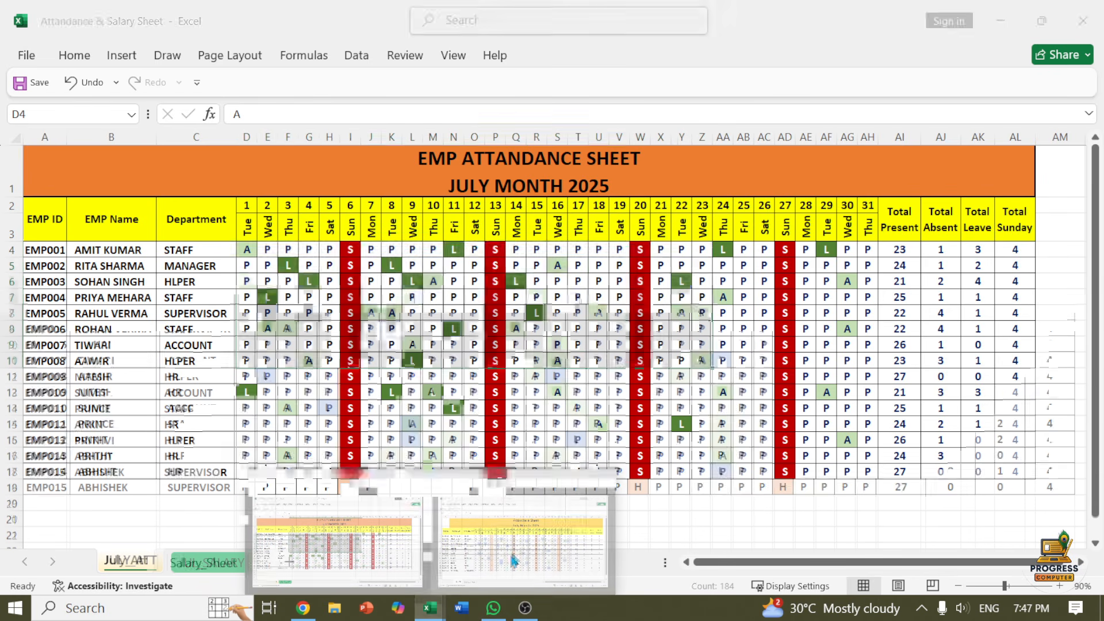
pyautogui.click(472, 585)
pyautogui.click(512, 393)
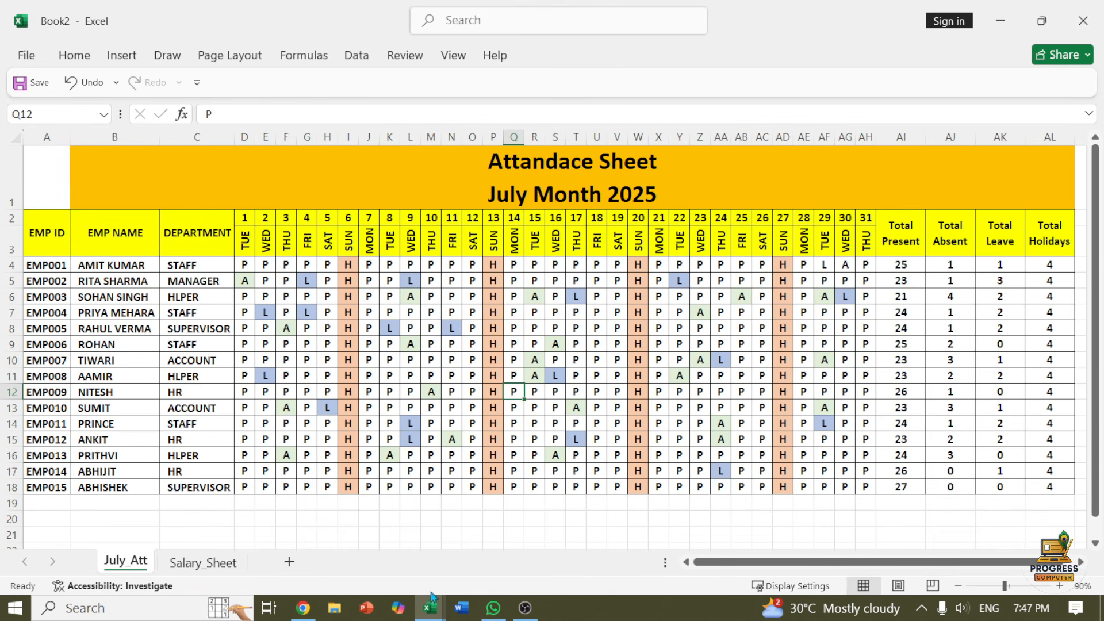
pyautogui.click(224, 563)
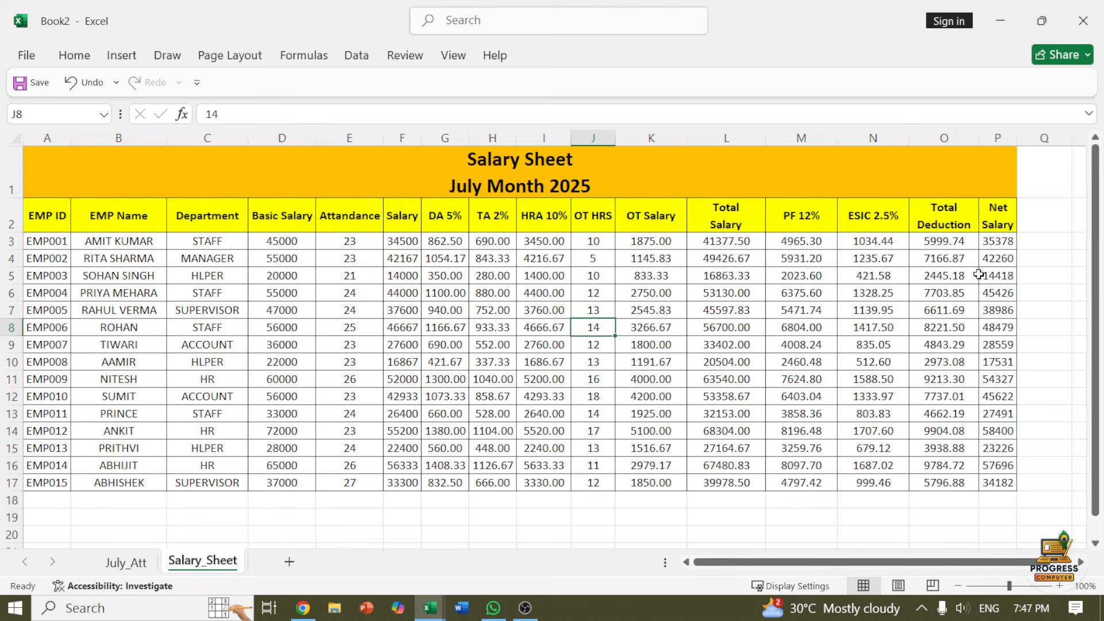
pyautogui.click(996, 240)
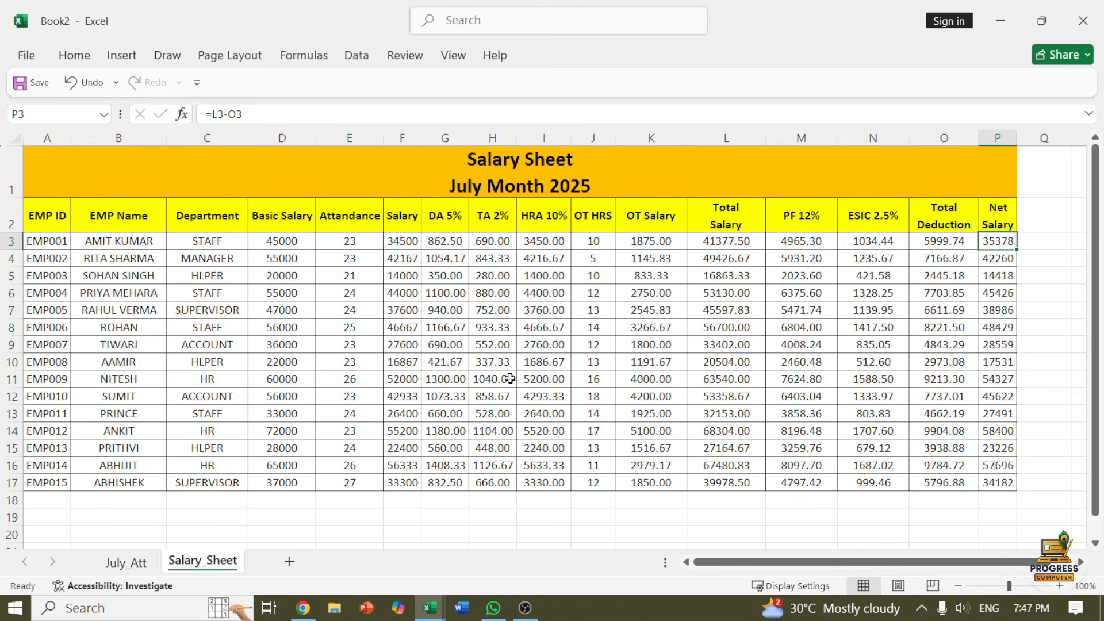
pyautogui.click(134, 564)
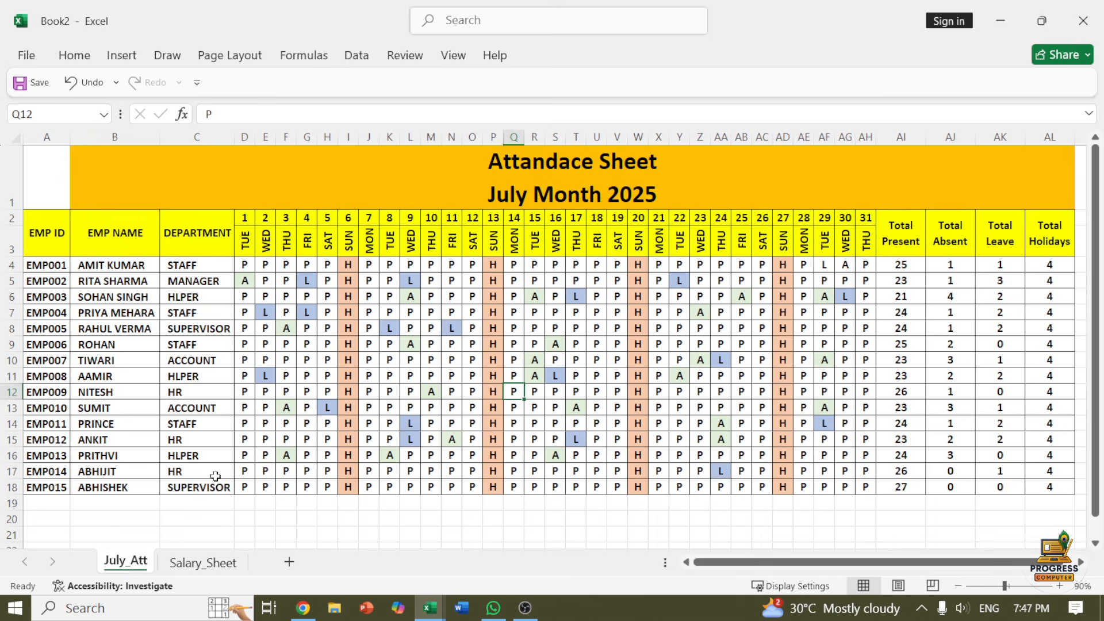
pyautogui.click(724, 266)
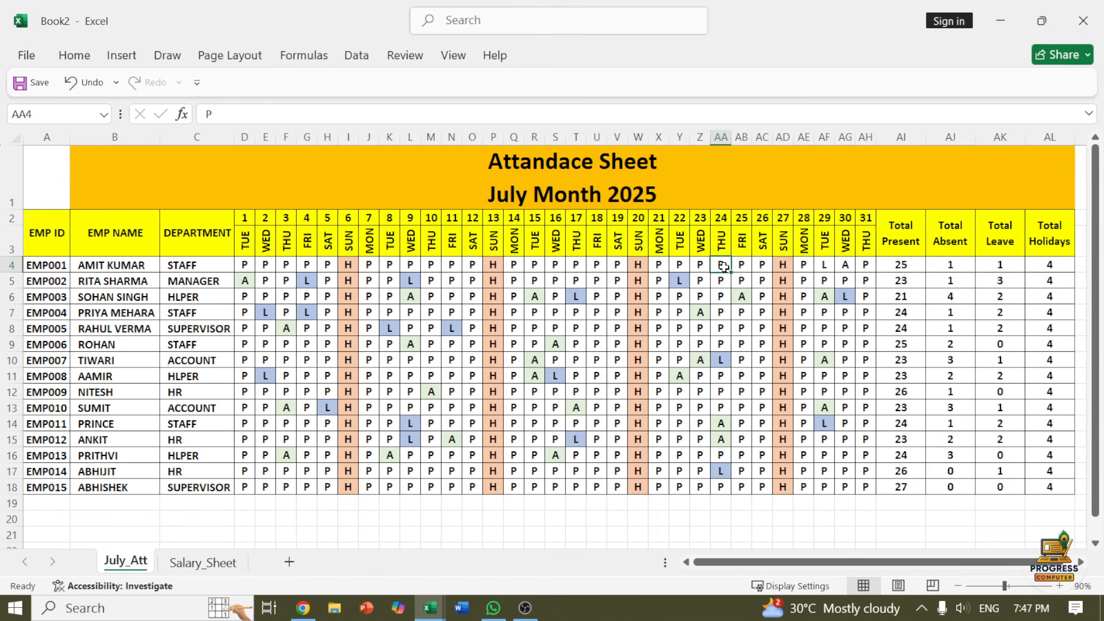
# Step: Mark the first employee absent (A) on 24 and 26 July in the July_Att attendance grid
pyautogui.write('A')
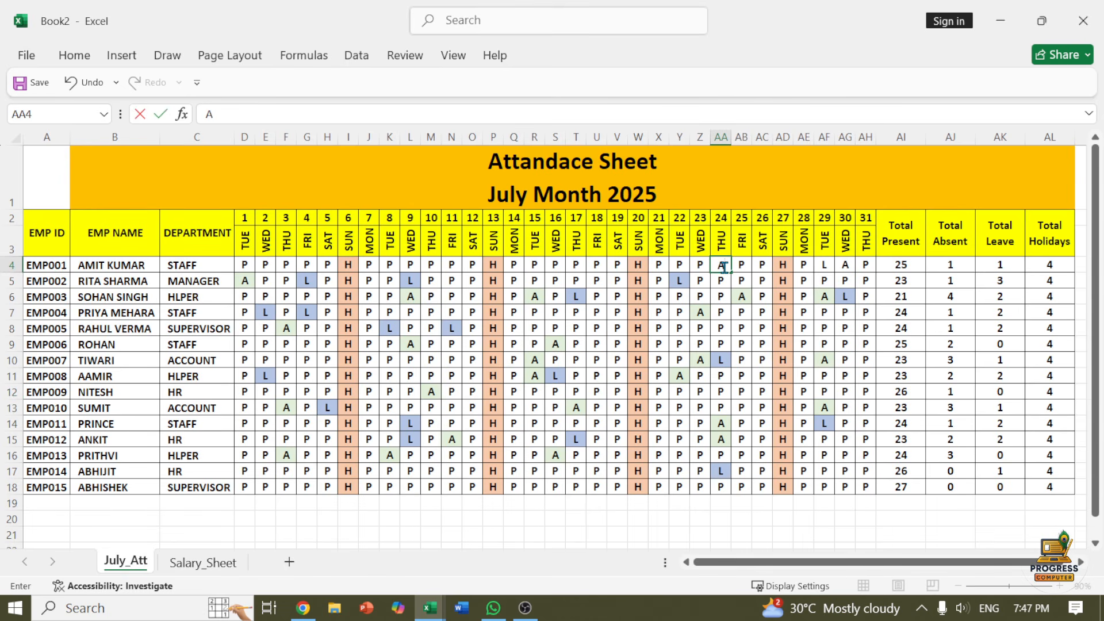
pyautogui.press('Tab')
pyautogui.press('Tab')
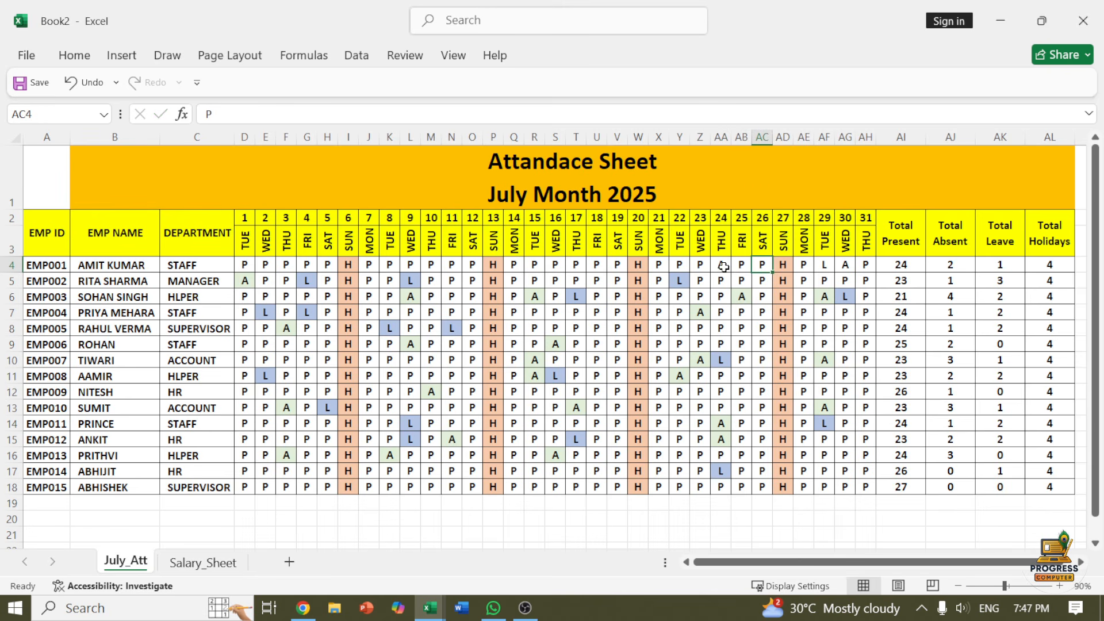
pyautogui.write('AA')
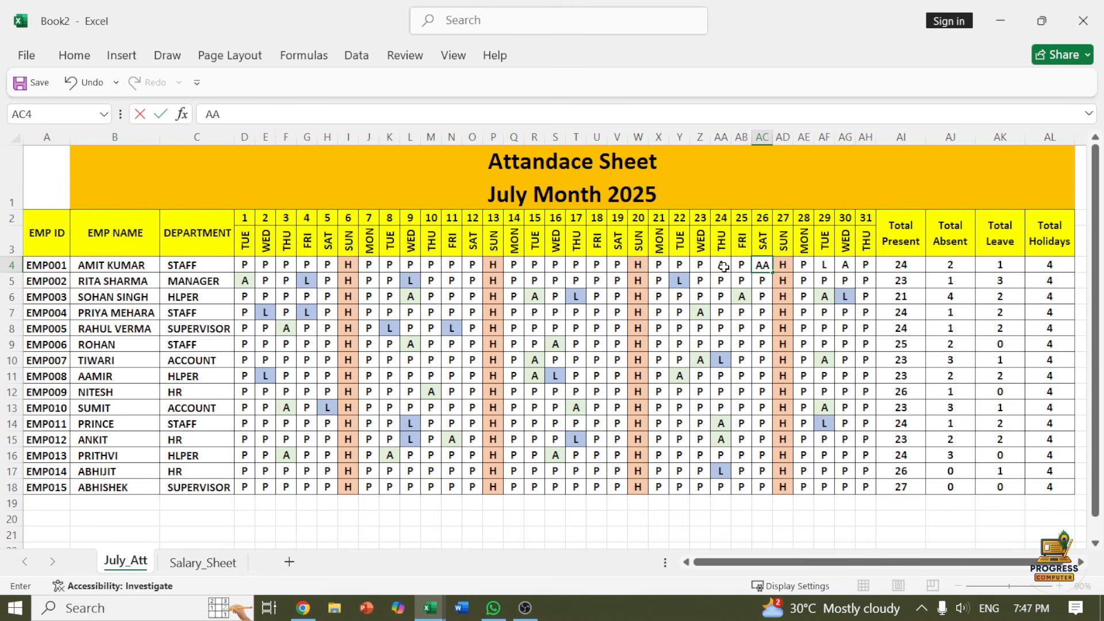
pyautogui.press('BackSpace')
pyautogui.press('Return')
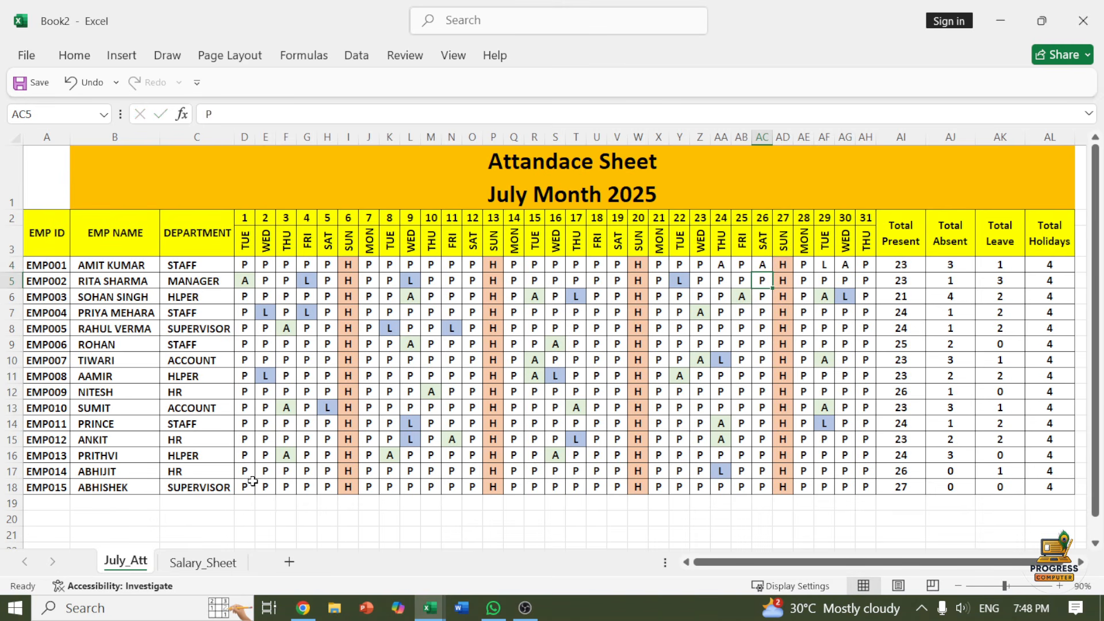
# Step: Compare the first employee's attendance entry on Salary_Sheet with the Total Present formula on July_Att
pyautogui.click(228, 568)
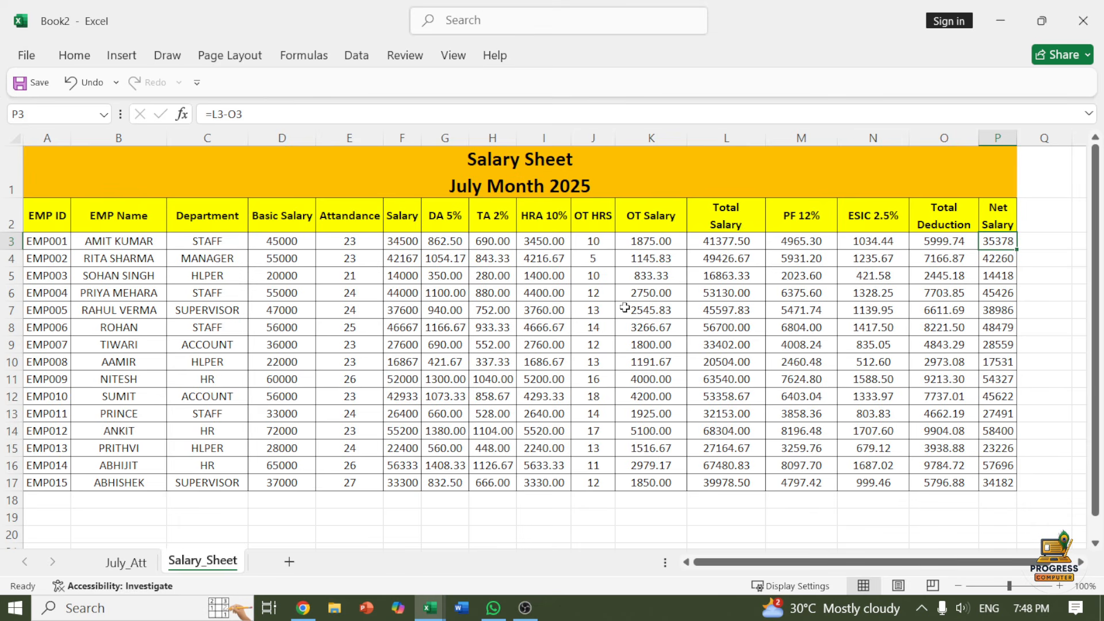
pyautogui.click(344, 229)
pyautogui.click(341, 241)
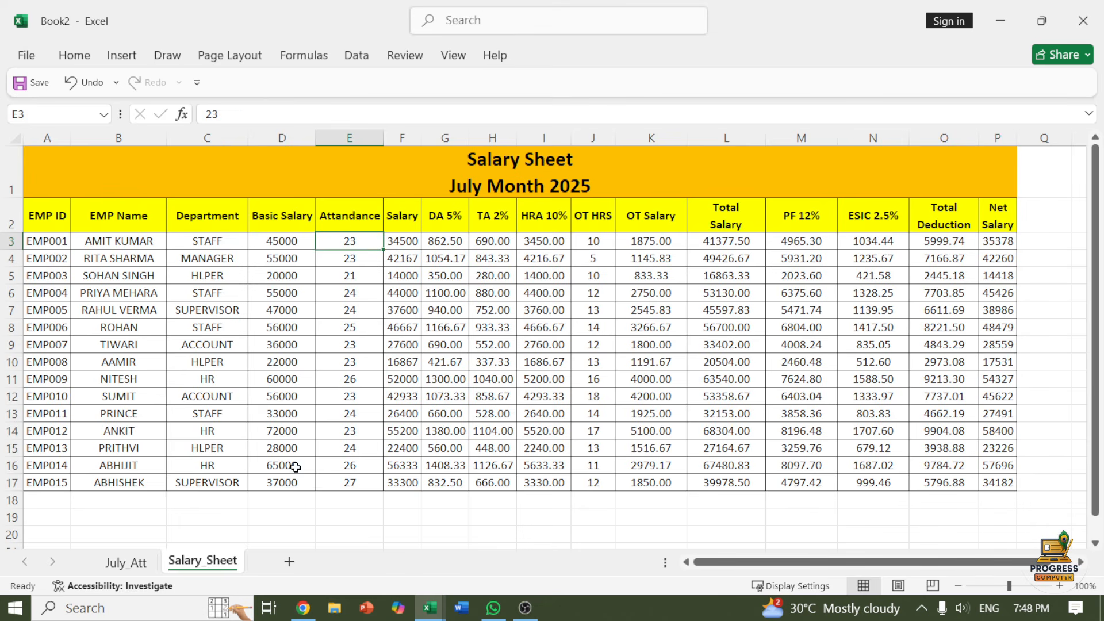
pyautogui.click(136, 564)
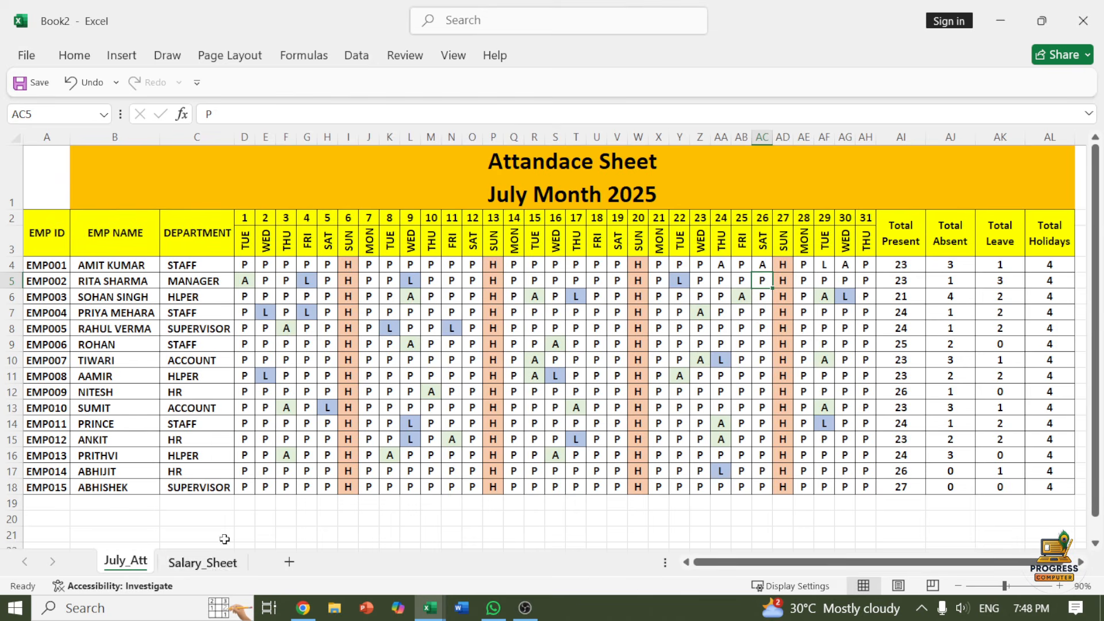
pyautogui.click(841, 393)
pyautogui.click(903, 266)
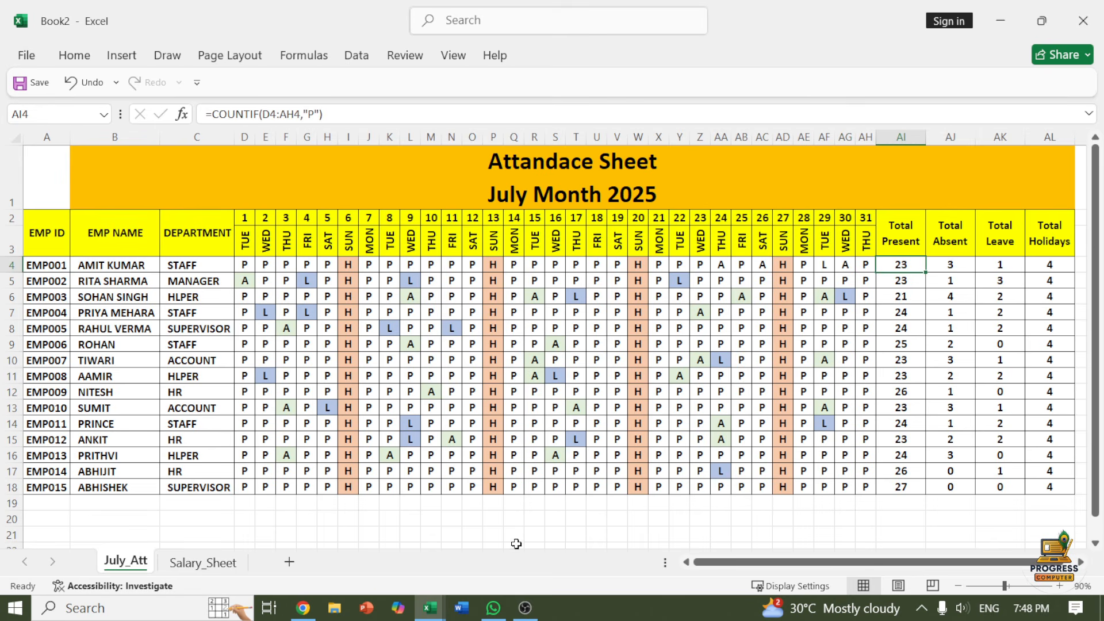
# Step: Link the first employee's attendance on Salary_Sheet to Total Present with =July_Att!AI4 and fill the formula down the column
pyautogui.click(195, 562)
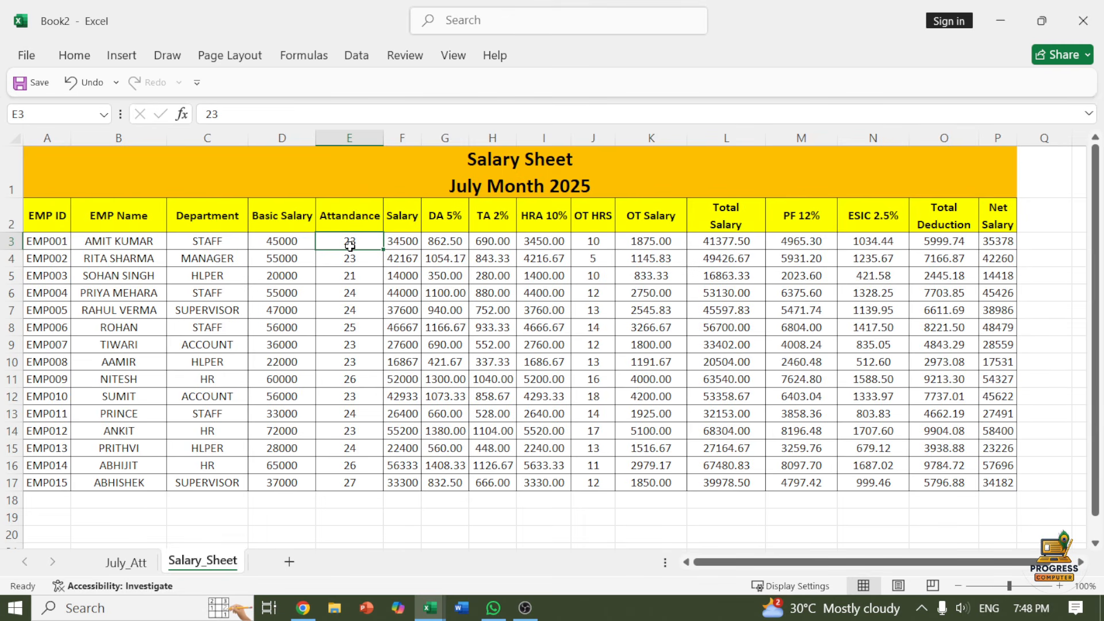
pyautogui.write('=')
pyautogui.click(127, 560)
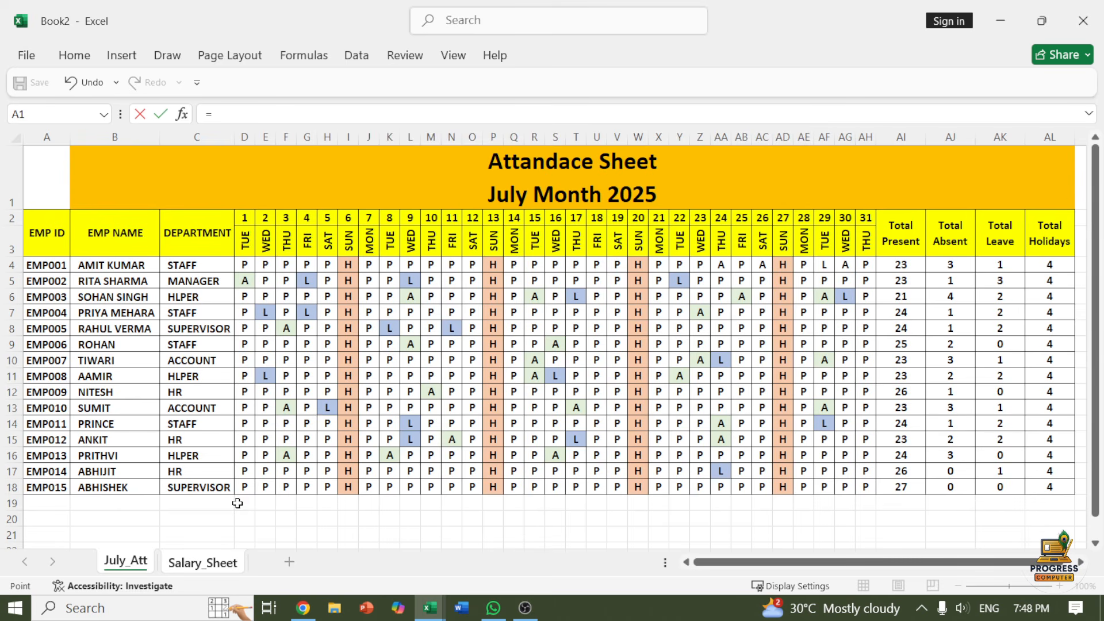
pyautogui.click(897, 265)
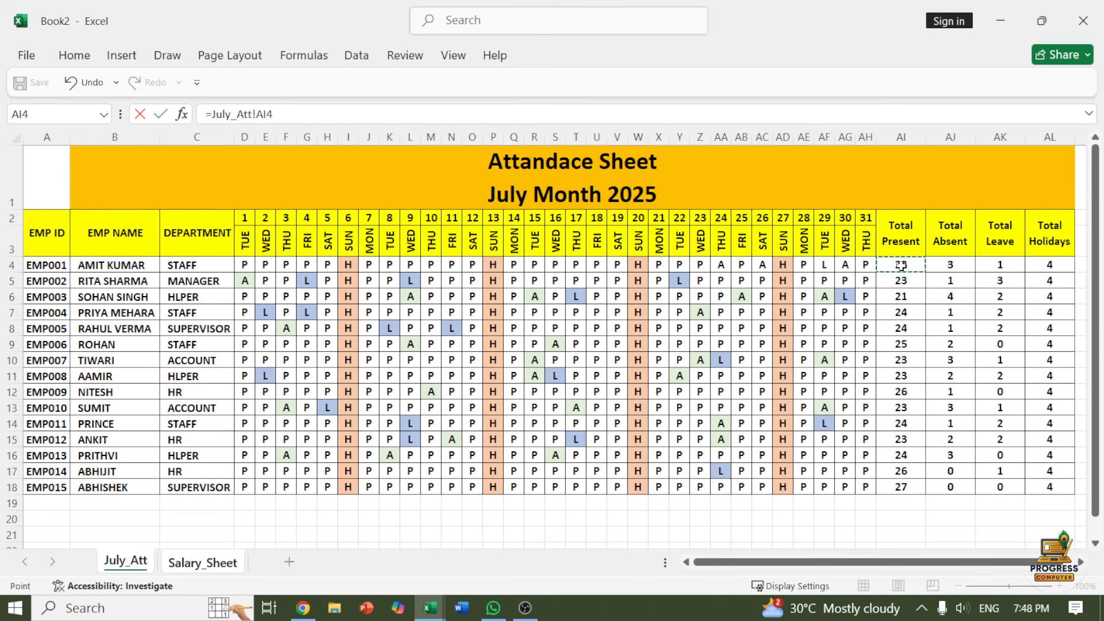
pyautogui.press('Return')
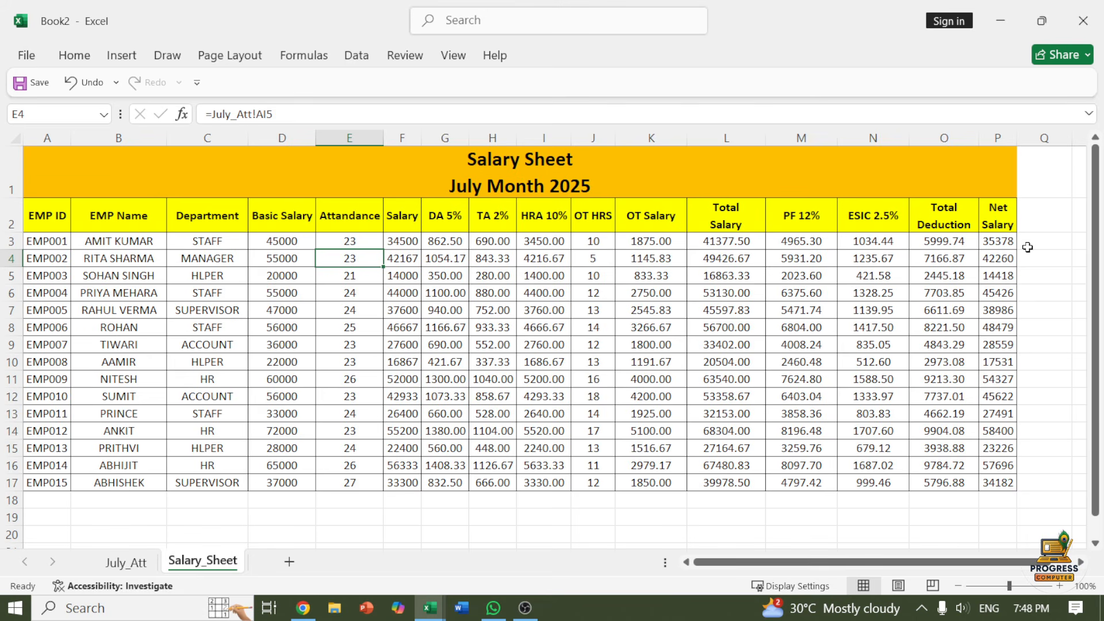
pyautogui.click(350, 239)
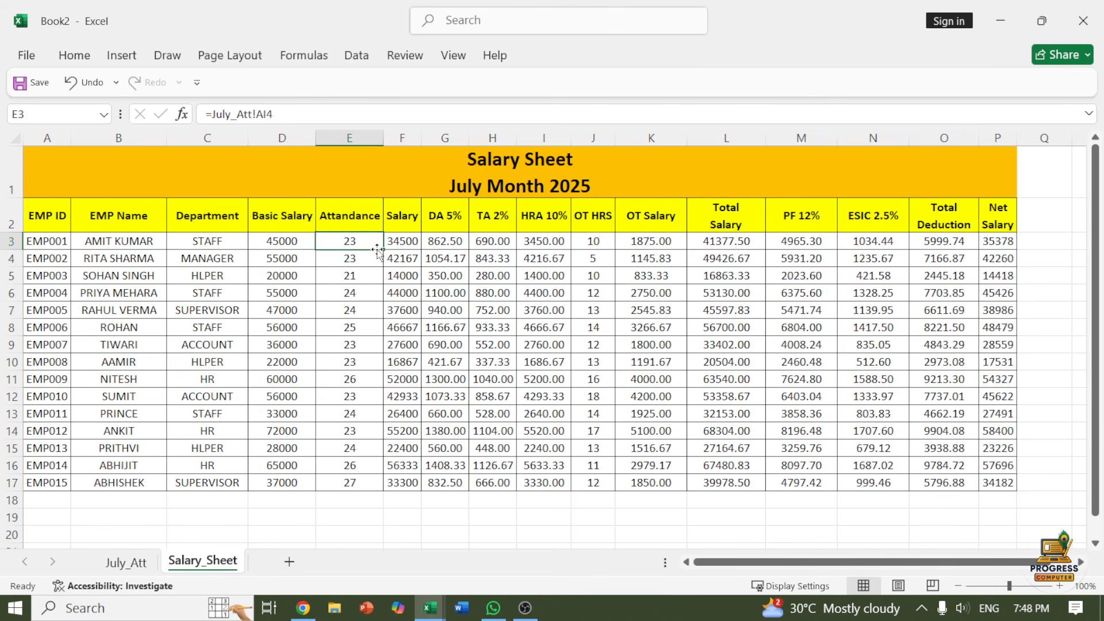
pyautogui.doubleClick(383, 250)
pyautogui.click(404, 244)
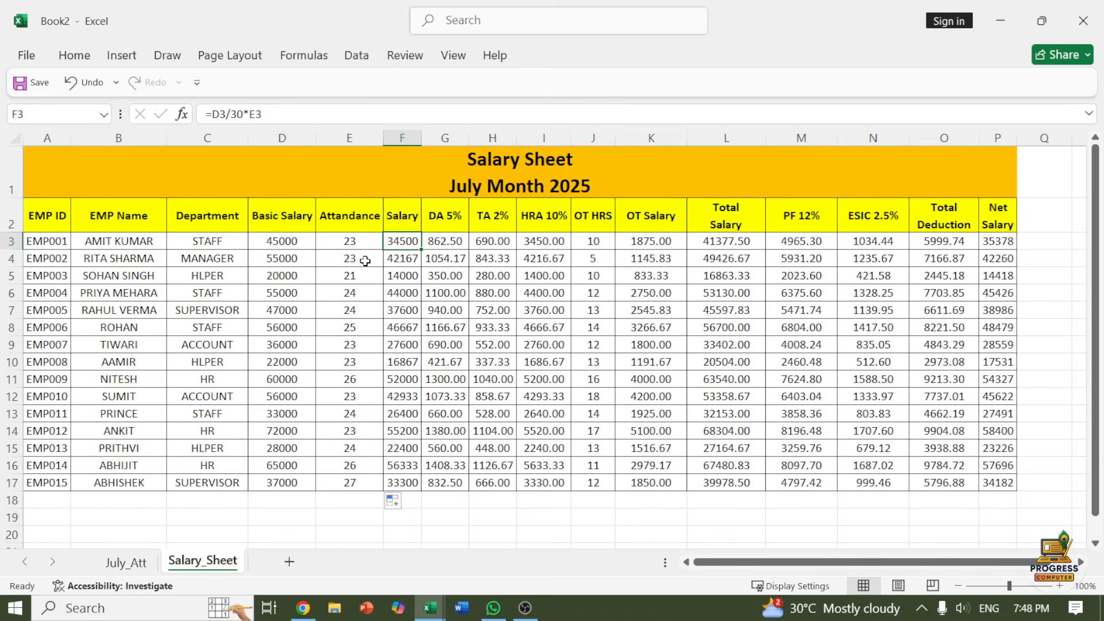
pyautogui.click(353, 242)
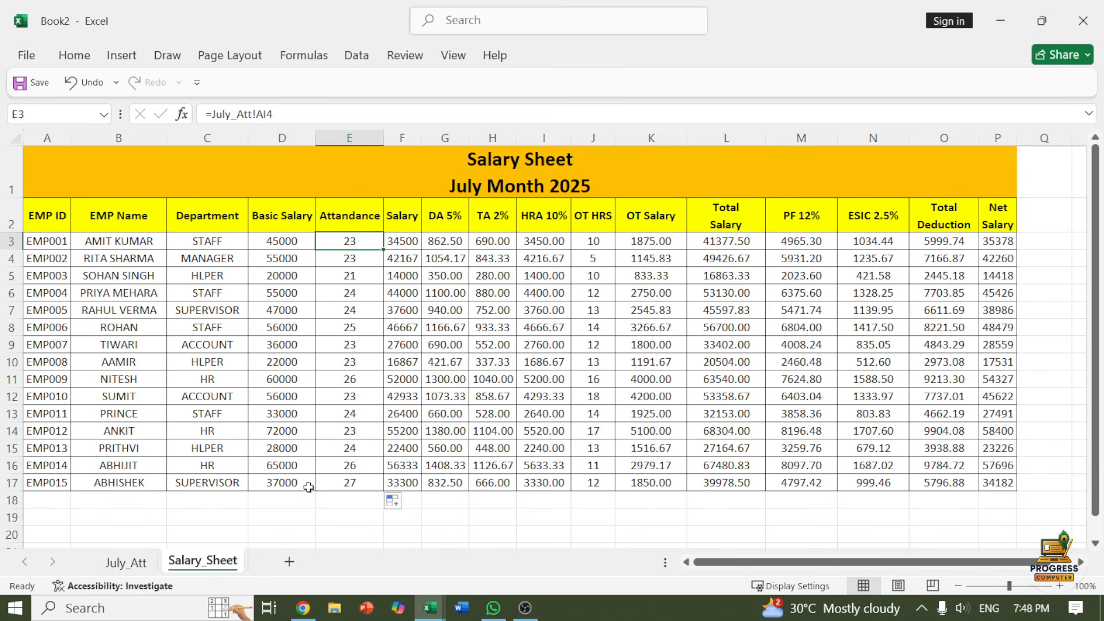
# Step: Mark the first employee absent (A) on 31 July in July_Att and check their net salary on Salary_Sheet
pyautogui.click(131, 563)
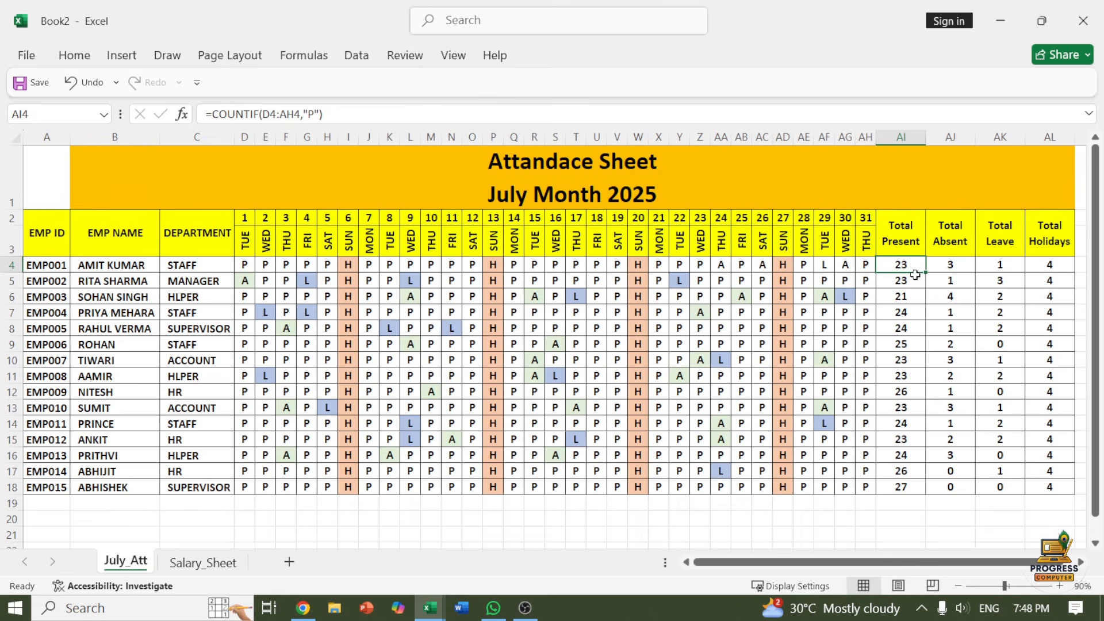
pyautogui.click(871, 264)
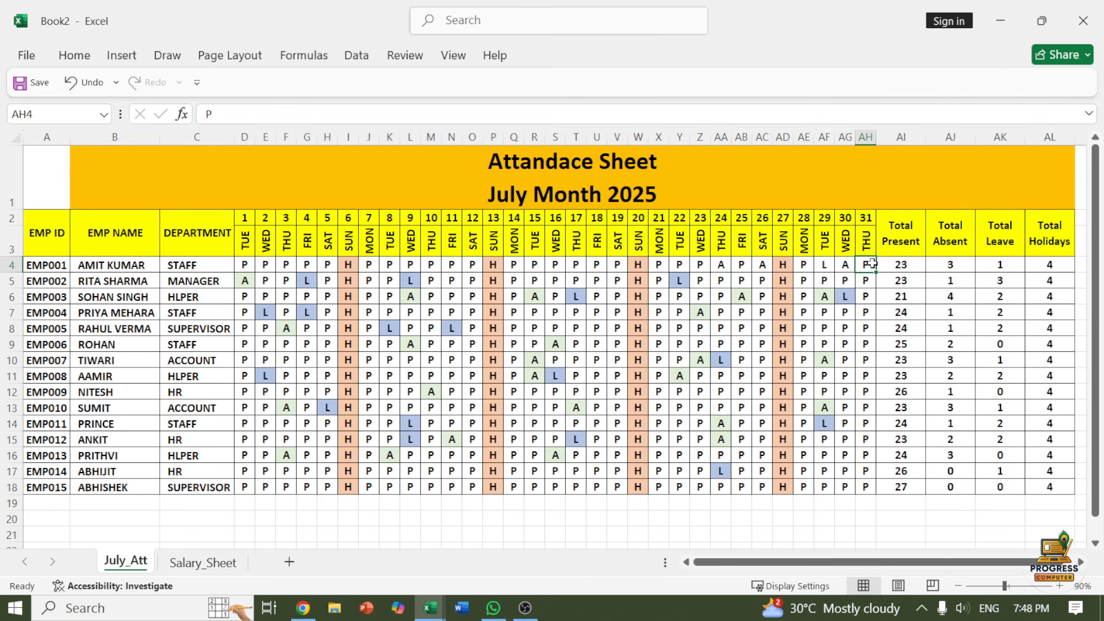
pyautogui.write('a')
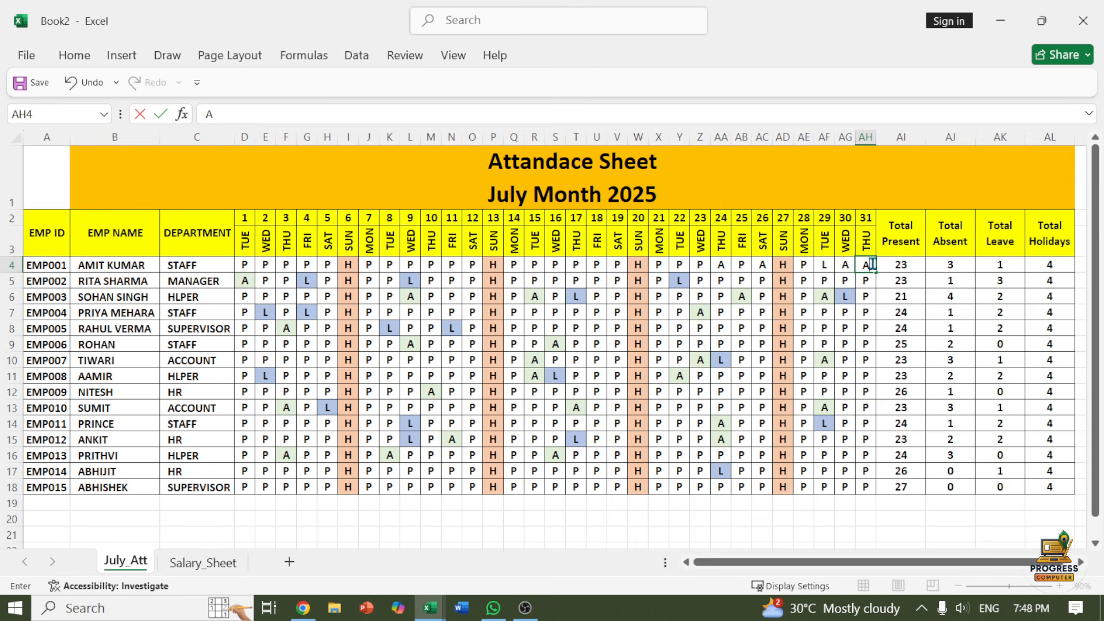
pyautogui.press('Return')
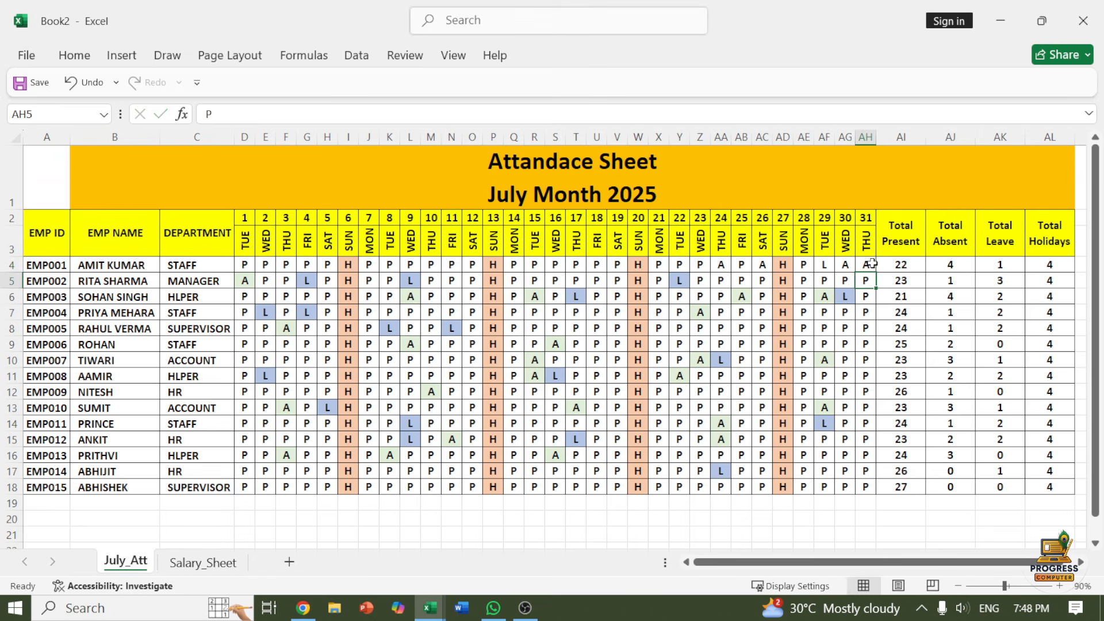
pyautogui.click(201, 566)
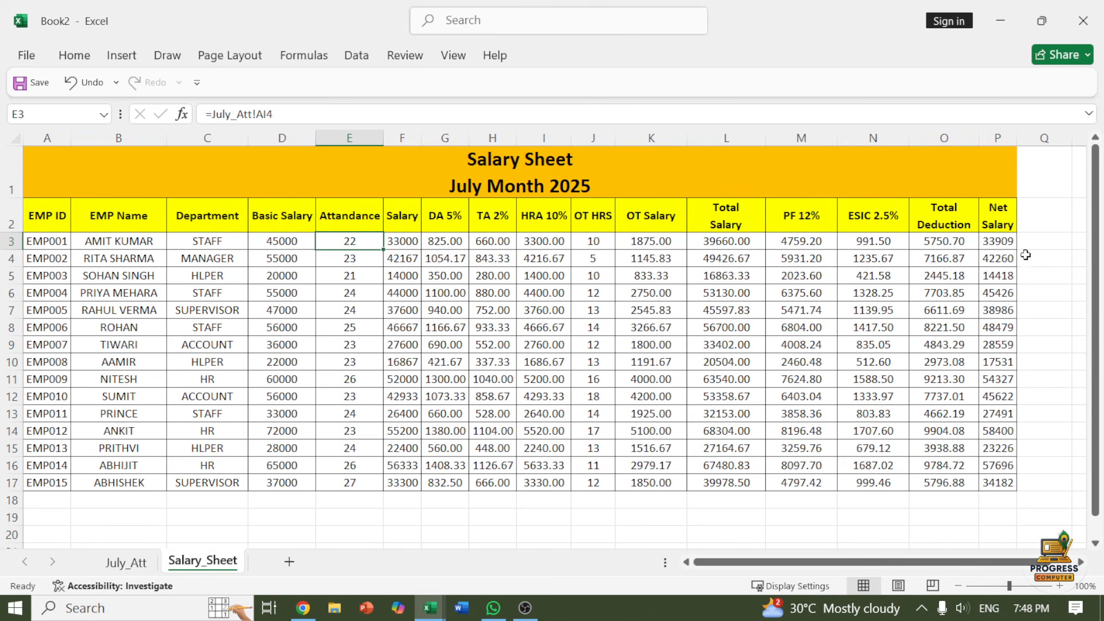
pyautogui.click(1005, 246)
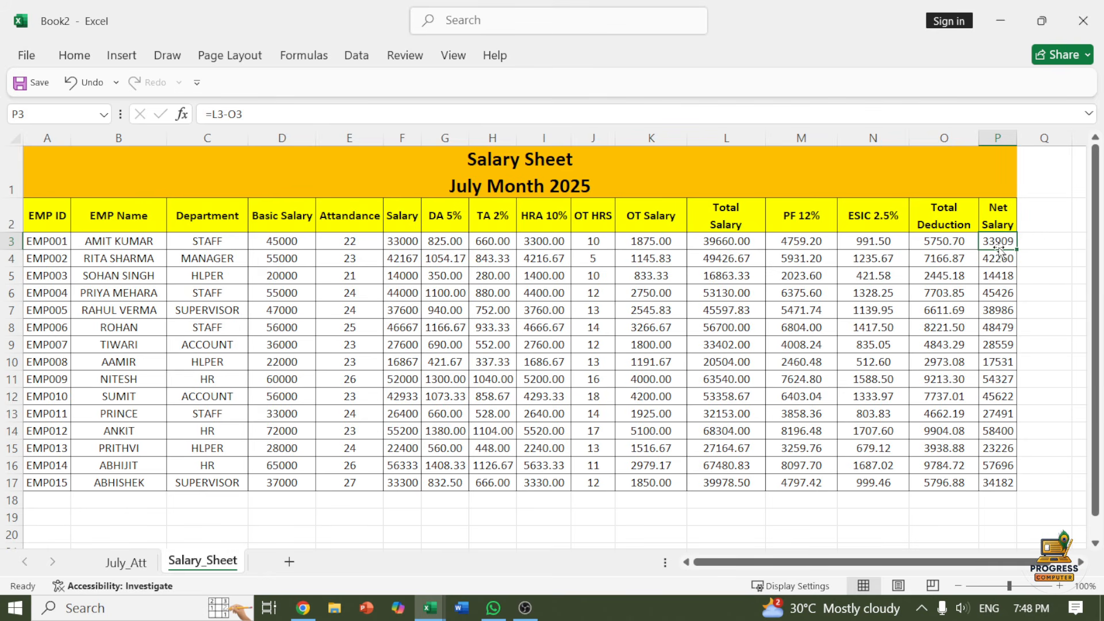
pyautogui.click(487, 360)
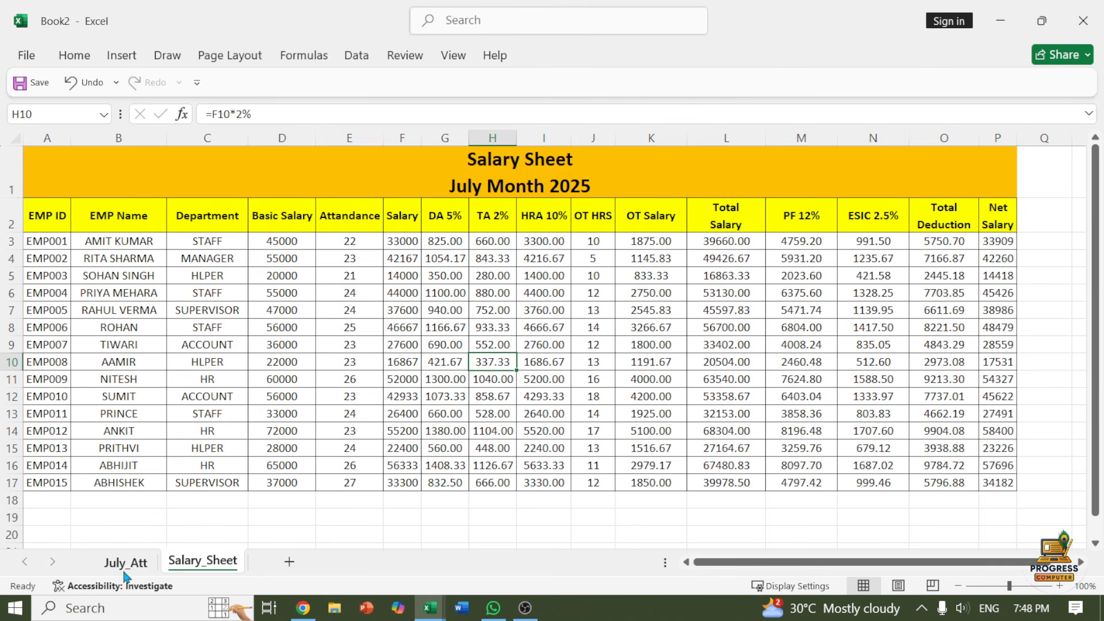
# Step: Mark the first employee absent (A) on 1 through 5 July in the July_Att attendance grid
pyautogui.click(126, 563)
pyautogui.click(101, 265)
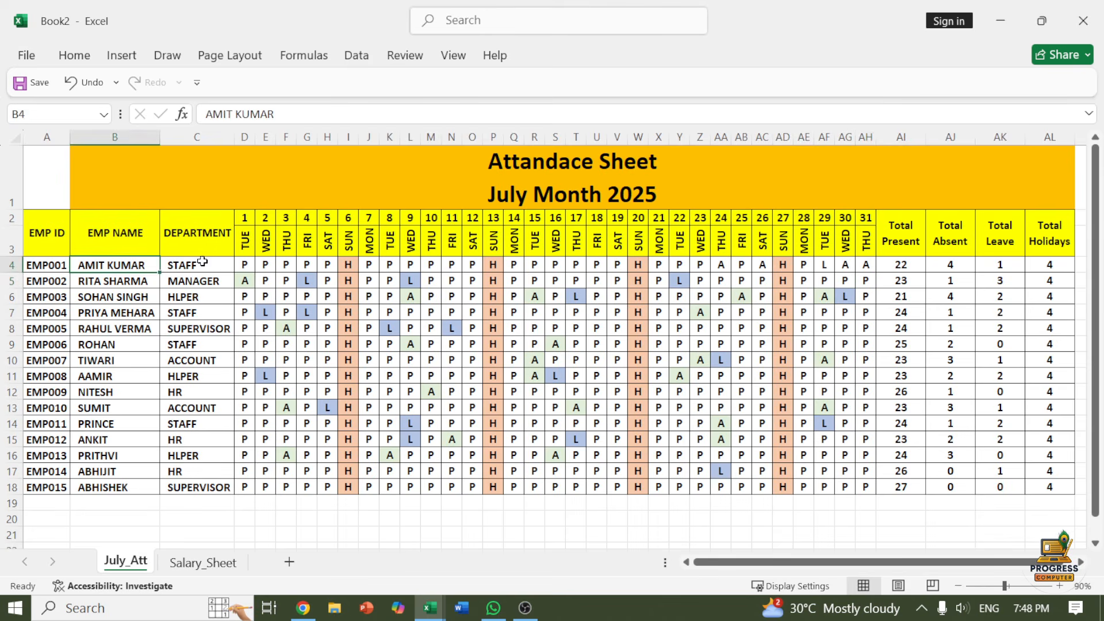
pyautogui.click(246, 263)
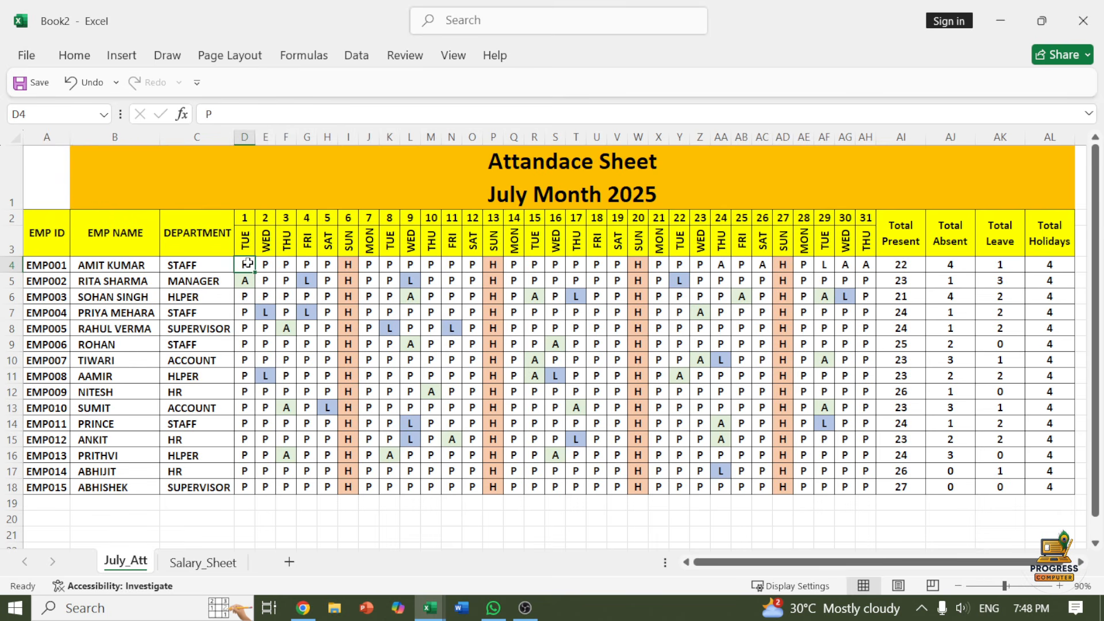
pyautogui.write('A')
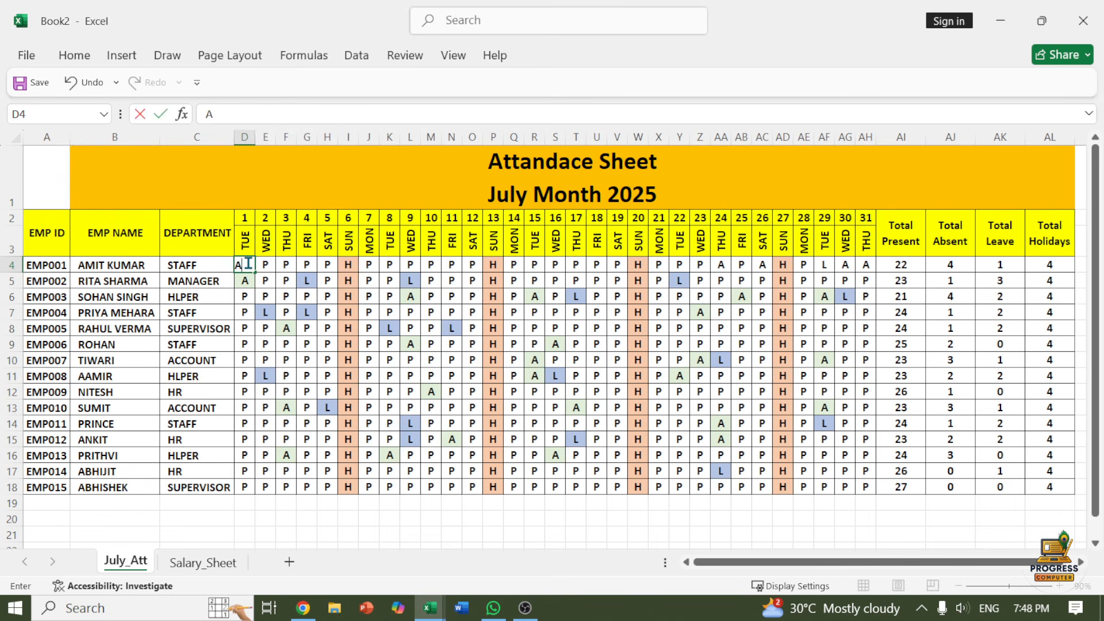
pyautogui.press('Tab')
pyautogui.write('A')
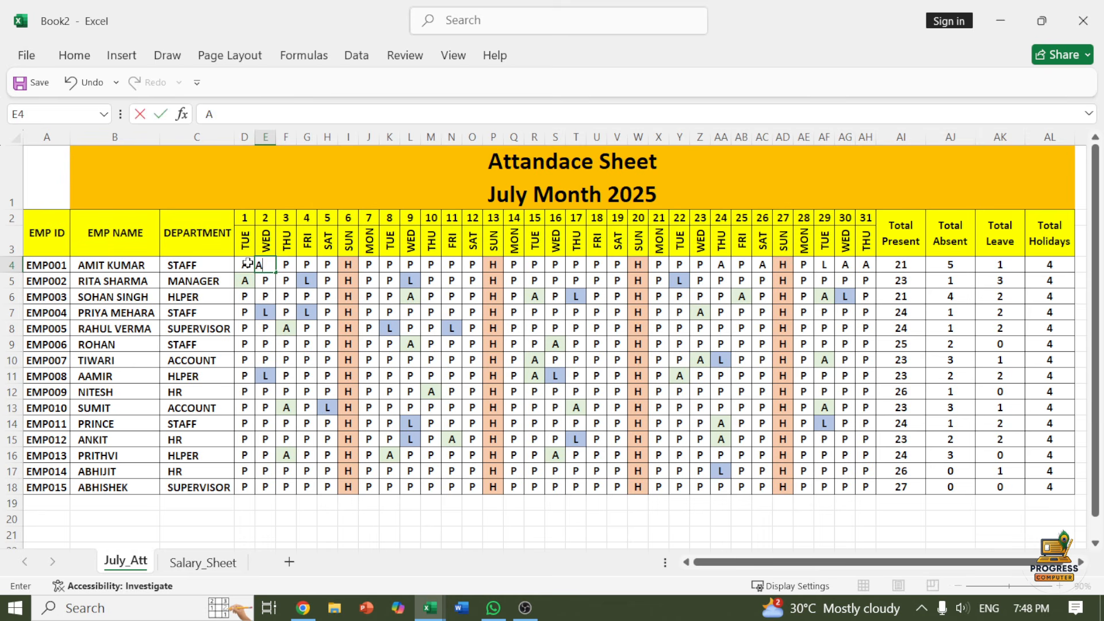
pyautogui.press('Tab')
pyautogui.write('A')
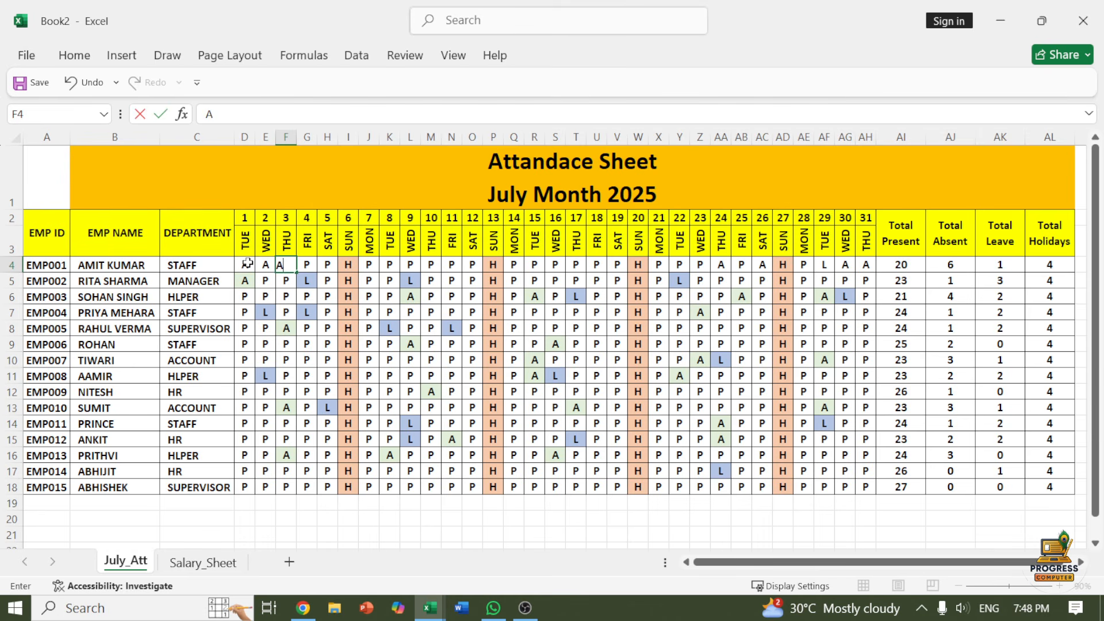
pyautogui.press('Tab')
pyautogui.write('A')
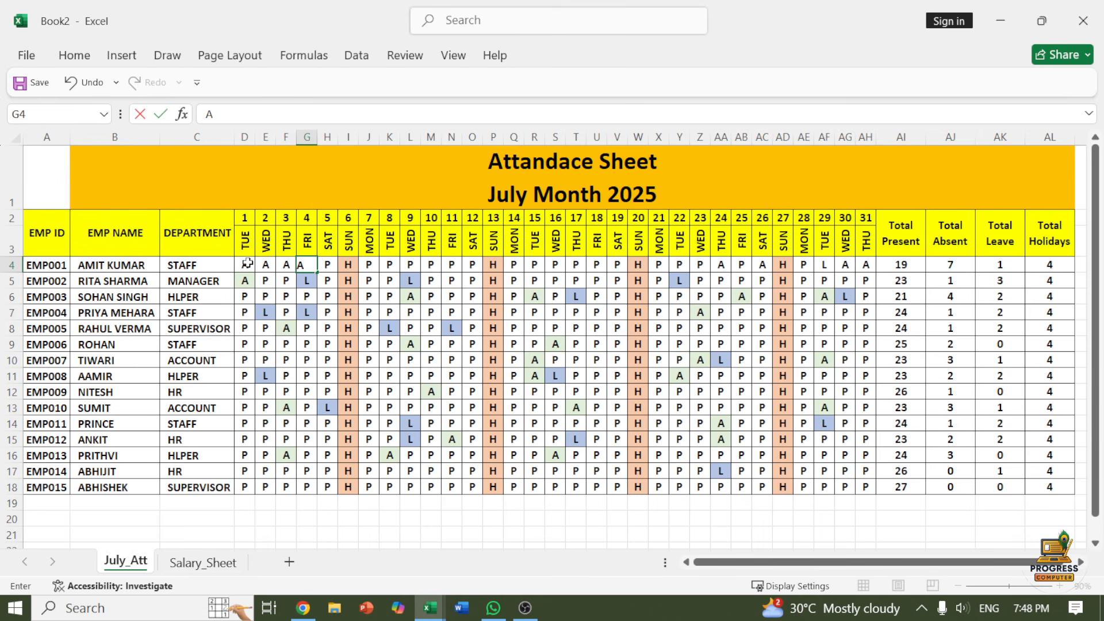
pyautogui.press('Tab')
pyautogui.write('A')
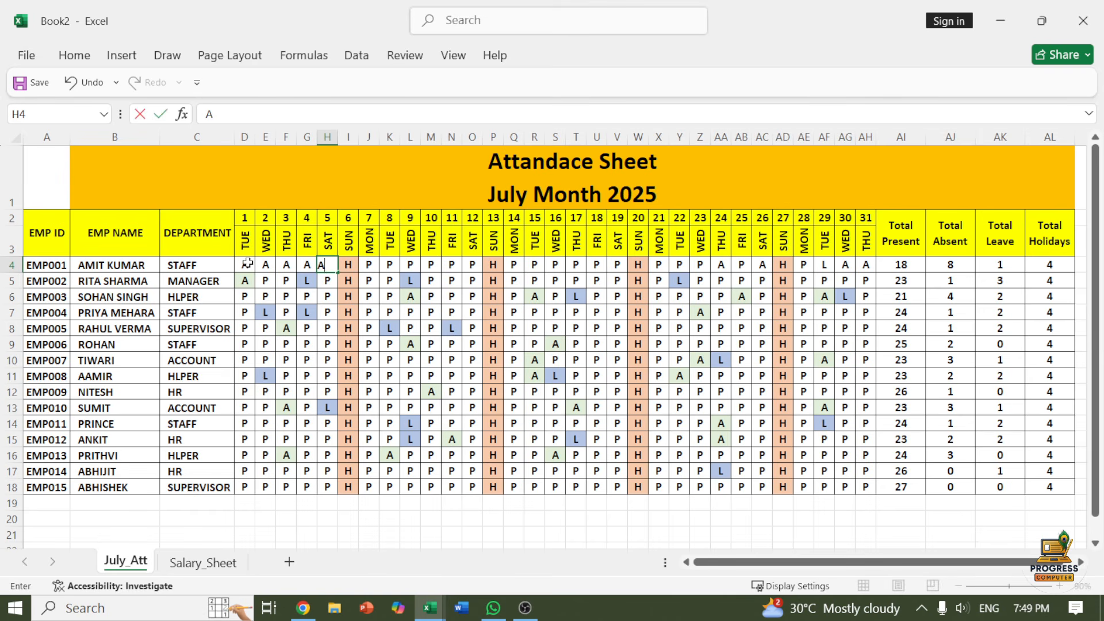
pyautogui.click(426, 348)
pyautogui.moveTo(247, 266); pyautogui.dragTo(324, 266)
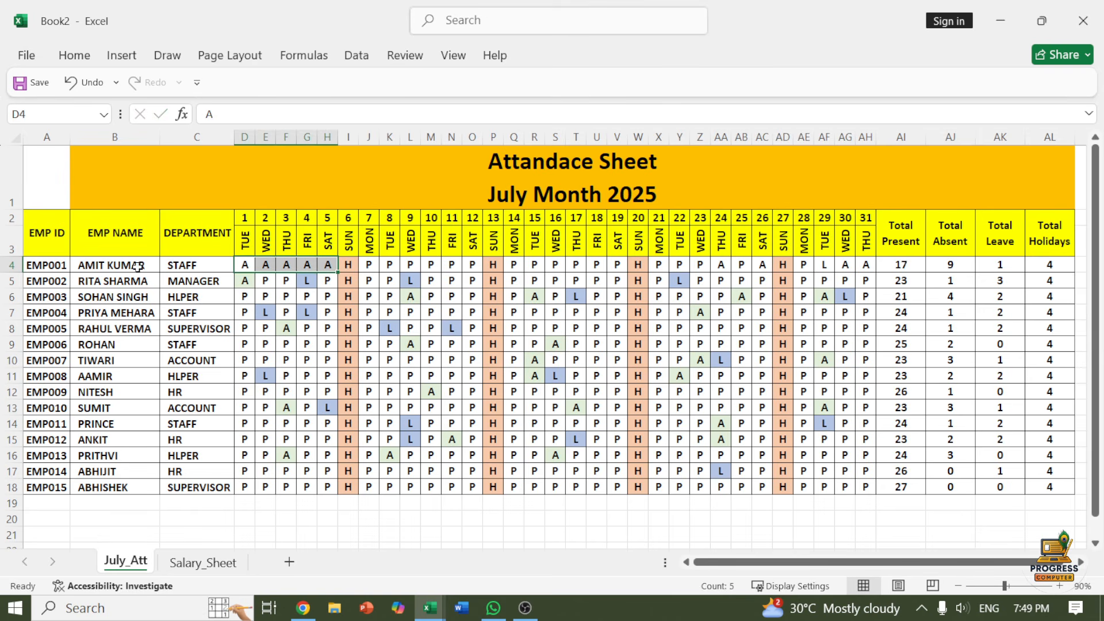
# Step: Examine the first employee's total salary, PF, ESIC, total deduction and net salary on Salary_Sheet
pyautogui.click(202, 565)
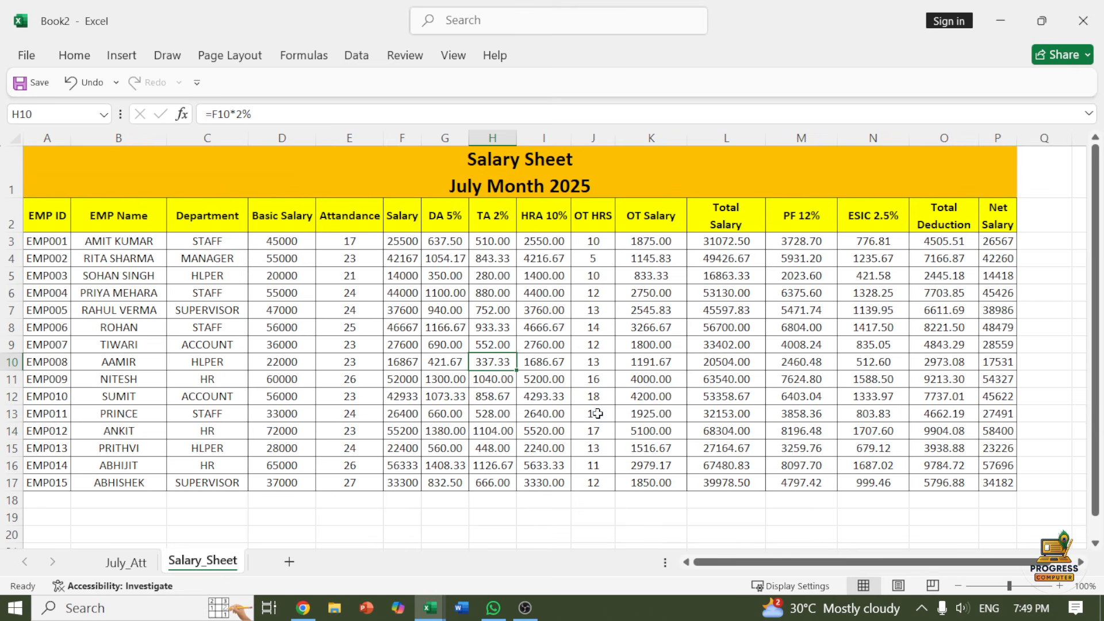
pyautogui.moveTo(833, 396); pyautogui.dragTo(880, 396)
pyautogui.click(987, 244)
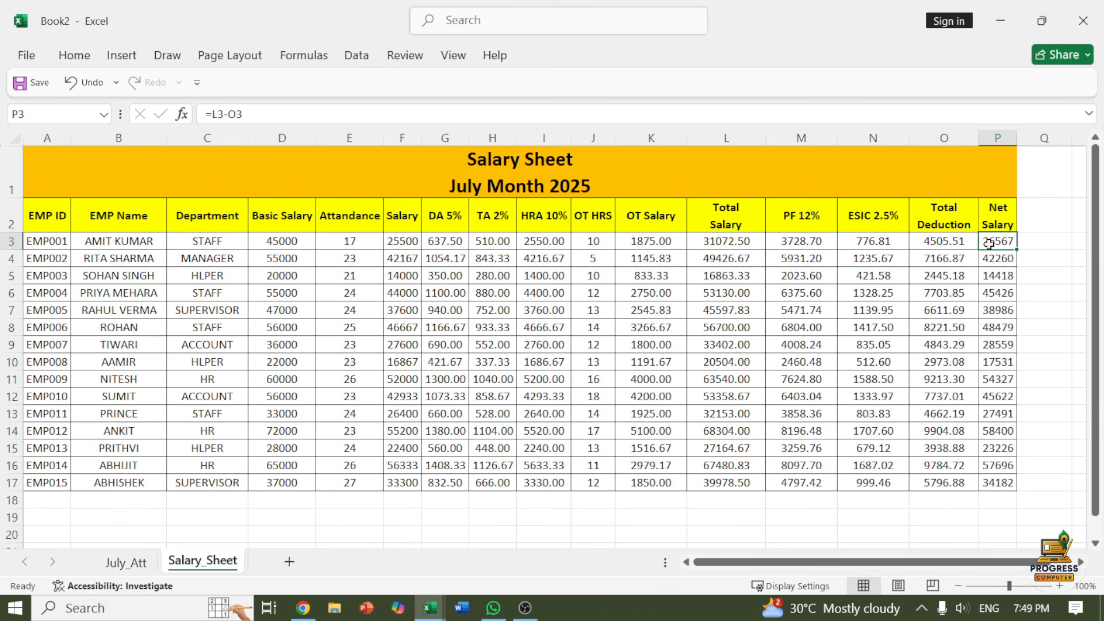
pyautogui.click(727, 240)
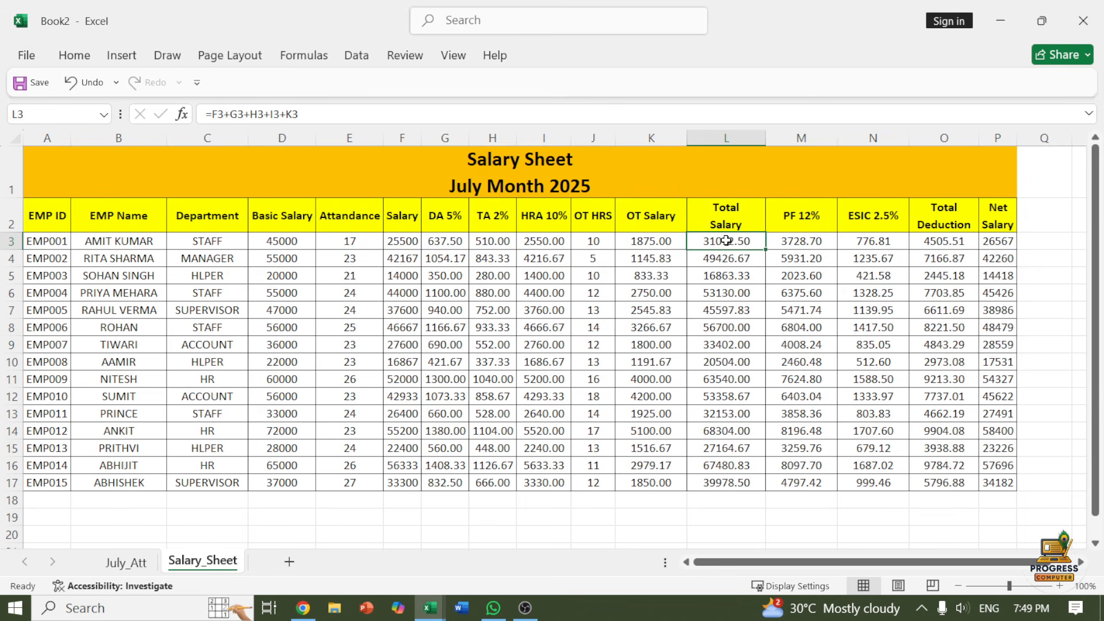
pyautogui.click(785, 246)
pyautogui.click(875, 242)
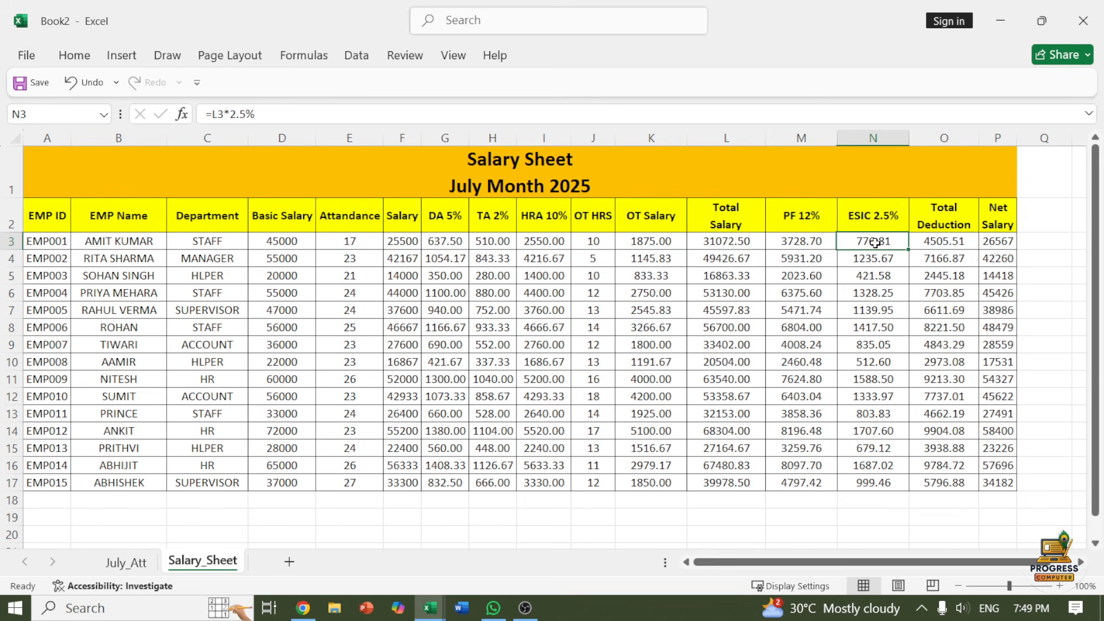
pyautogui.click(951, 243)
pyautogui.click(993, 245)
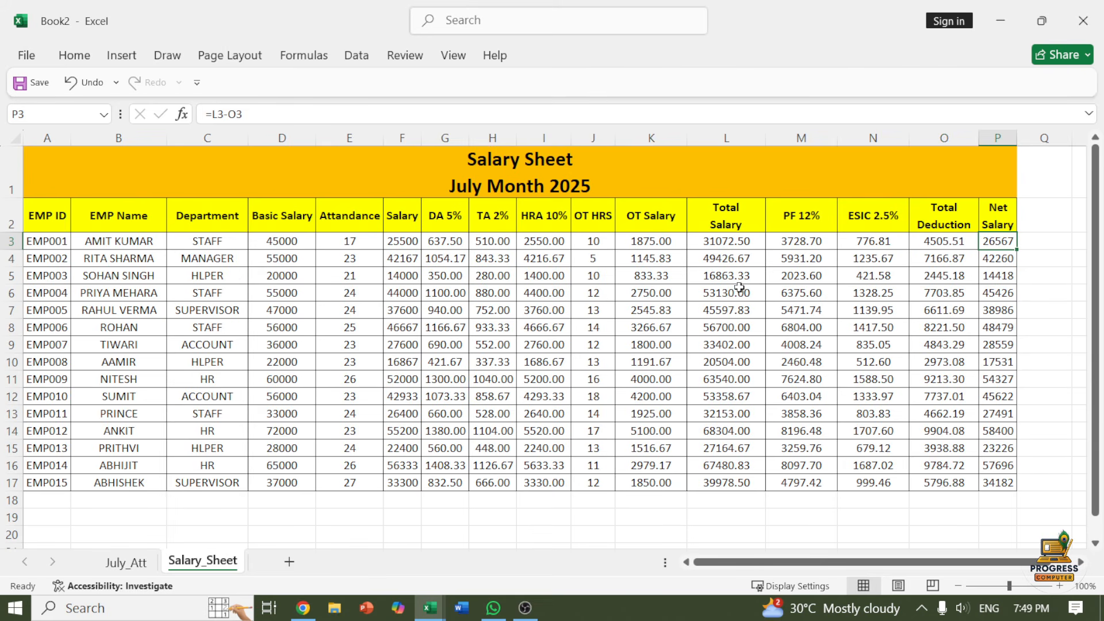
# Step: Compare the first employee's attendance on Salary_Sheet with Total Present in July_Att, and review the daily attendance grid against the salary figures
pyautogui.click(623, 277)
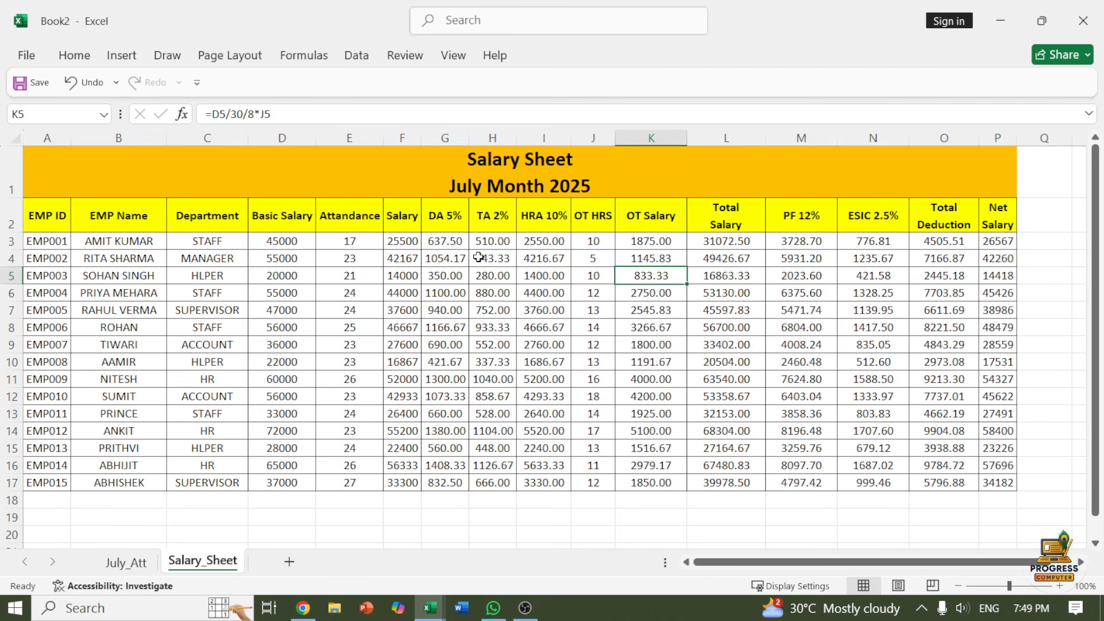
pyautogui.click(344, 243)
pyautogui.click(124, 564)
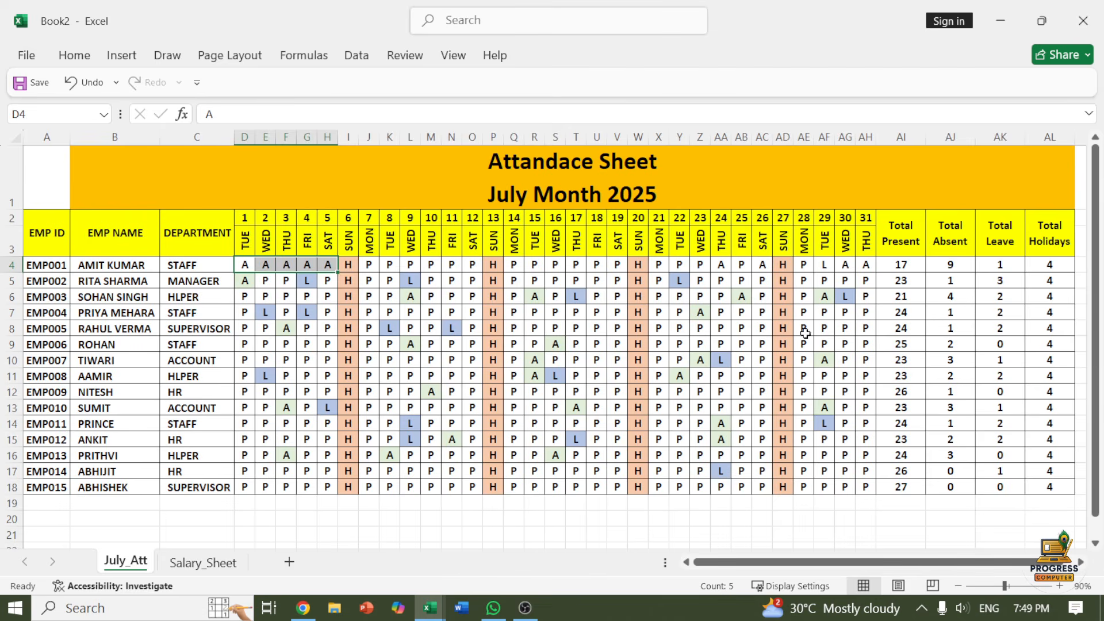
pyautogui.click(905, 265)
pyautogui.click(579, 259)
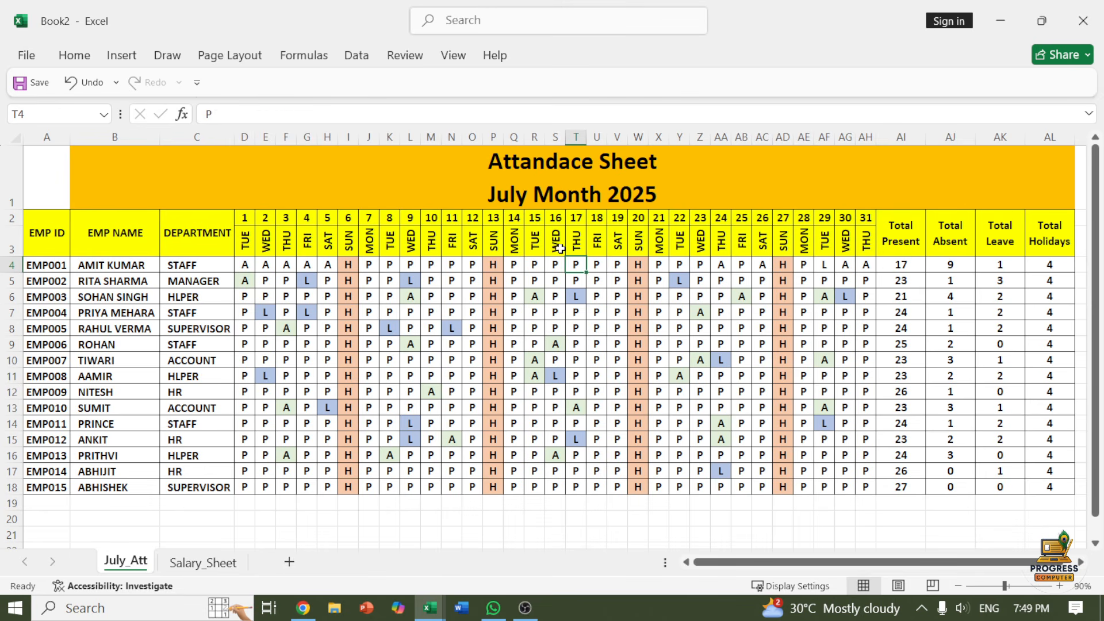
pyautogui.click(197, 563)
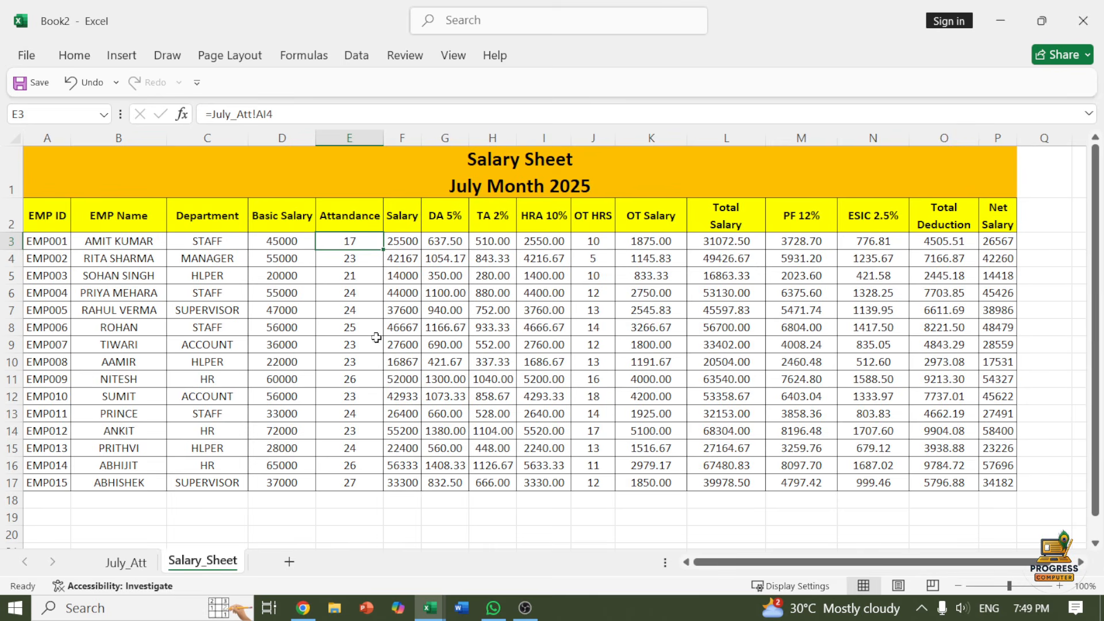
pyautogui.click(124, 562)
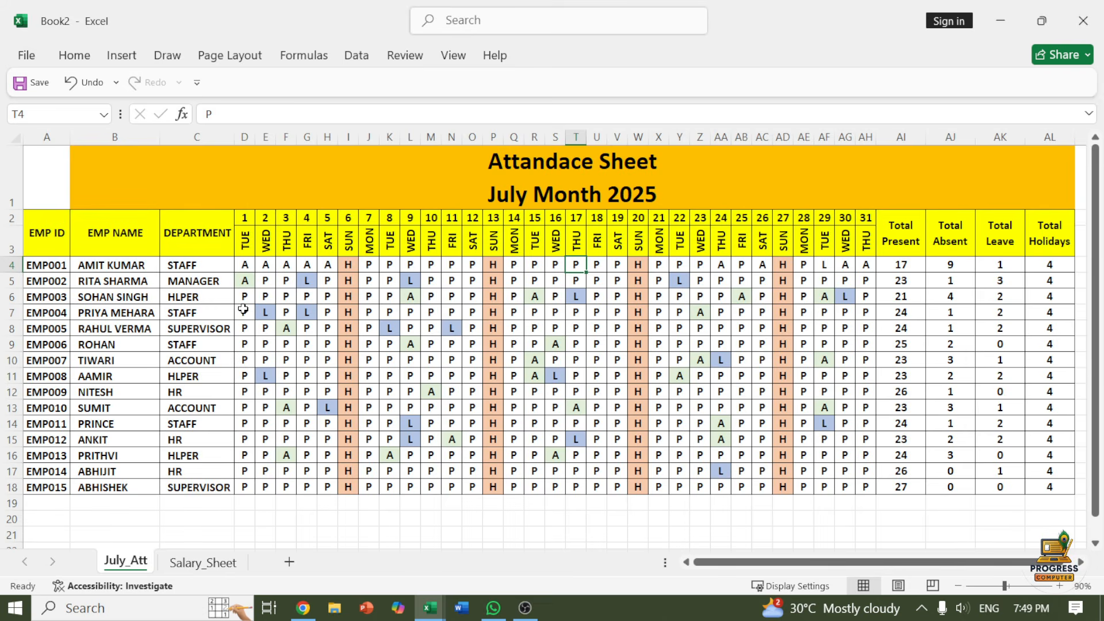
pyautogui.click(251, 266)
pyautogui.moveTo(252, 267); pyautogui.dragTo(440, 338)
pyautogui.click(577, 343)
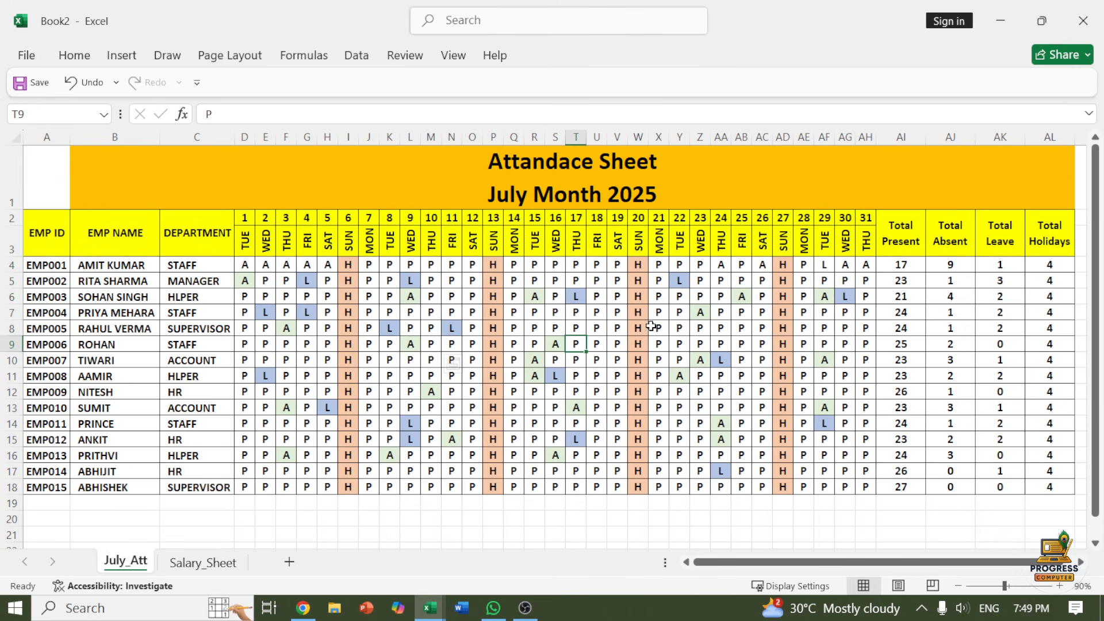
pyautogui.click(202, 562)
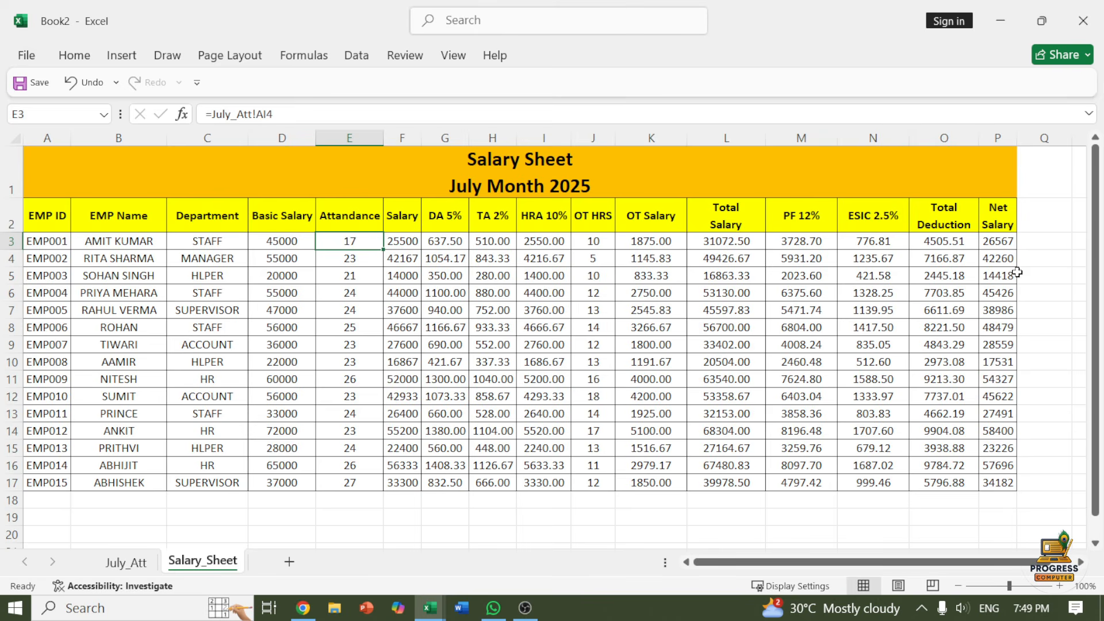
pyautogui.click(839, 330)
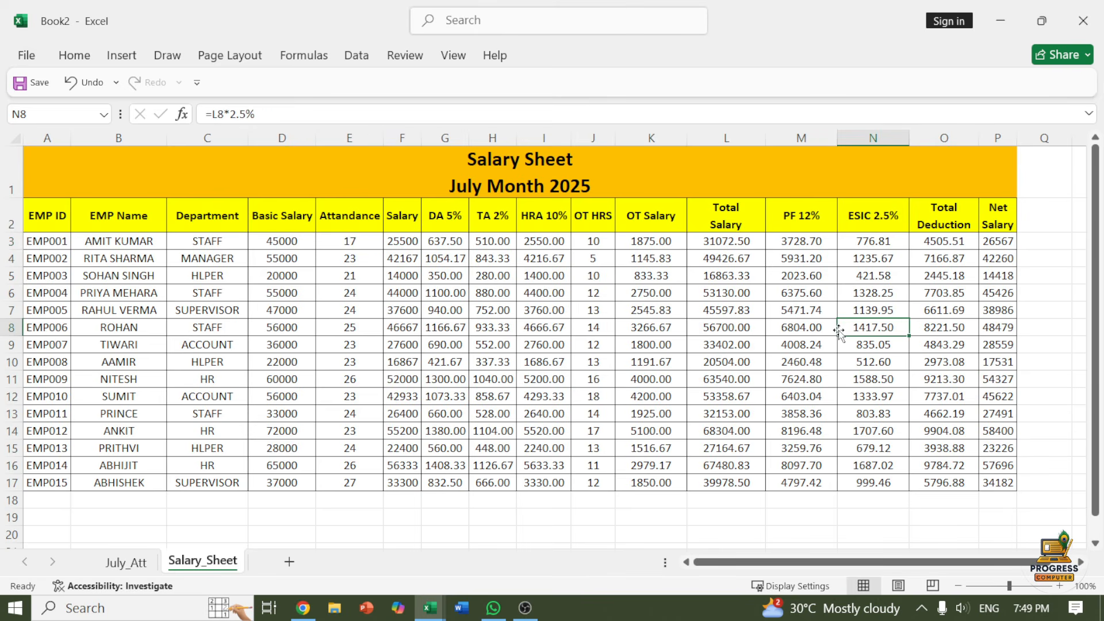